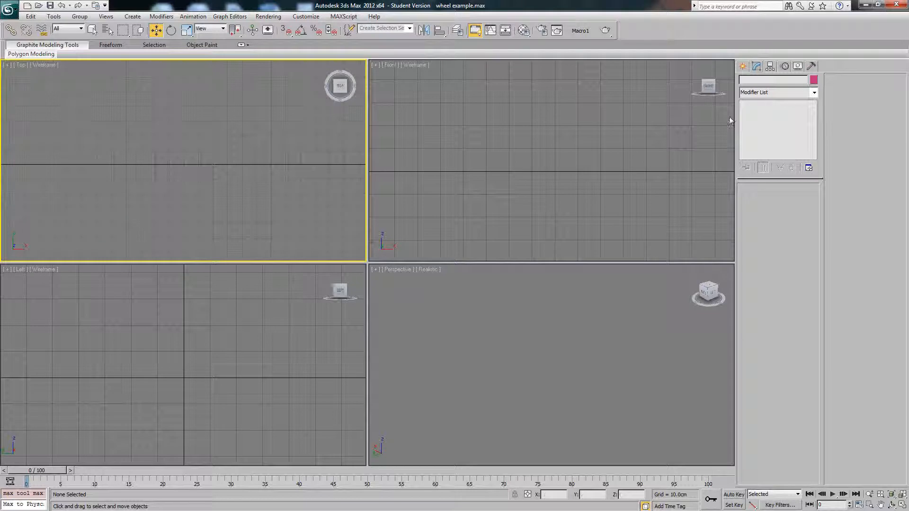
# Step: Examine the tyre reference photos in the Google image results, and return to 3ds Max
pyautogui.click(743, 66)
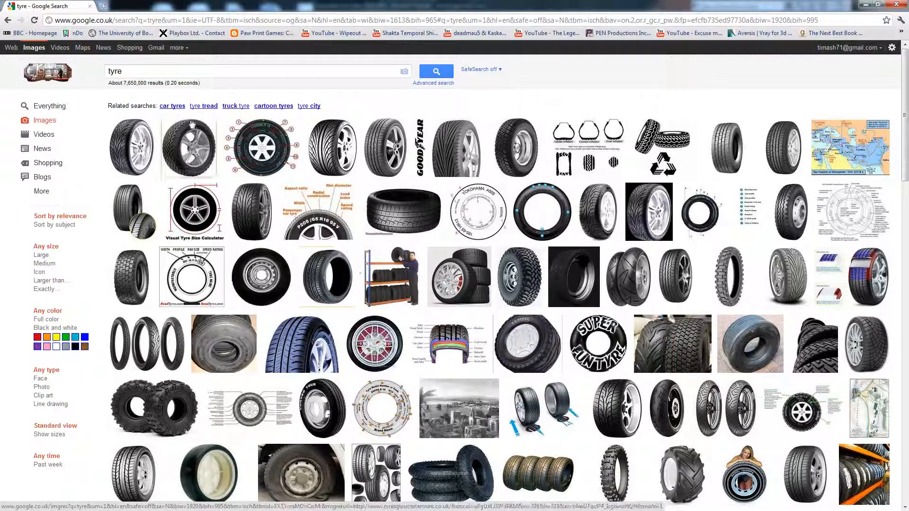
pyautogui.click(106, 74)
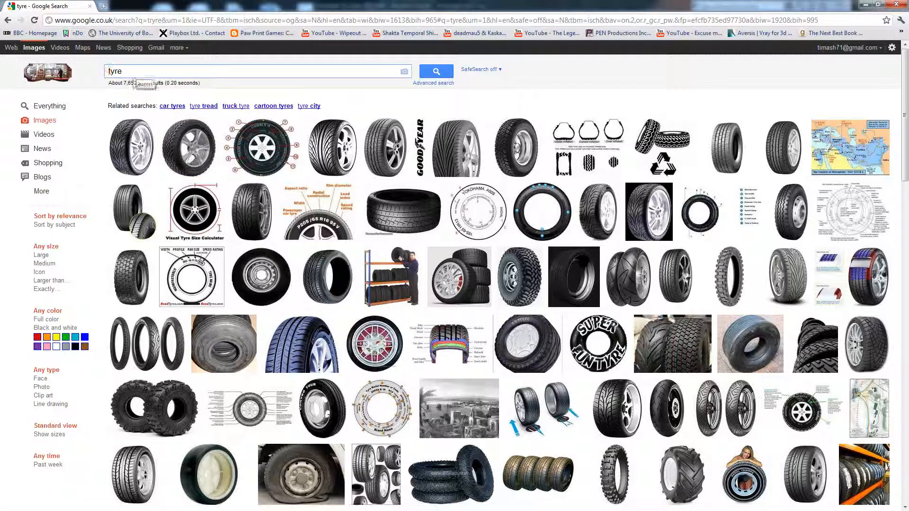
pyautogui.moveTo(257, 216)
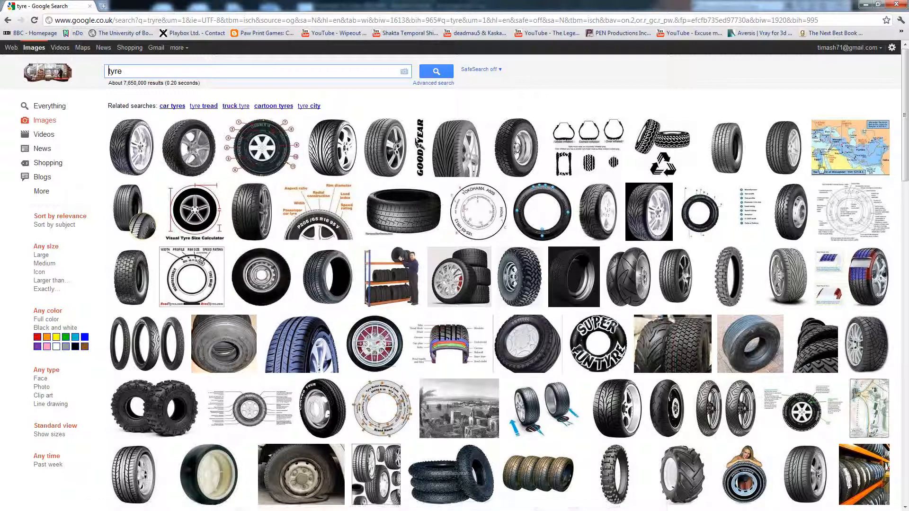
pyautogui.click(866, 4)
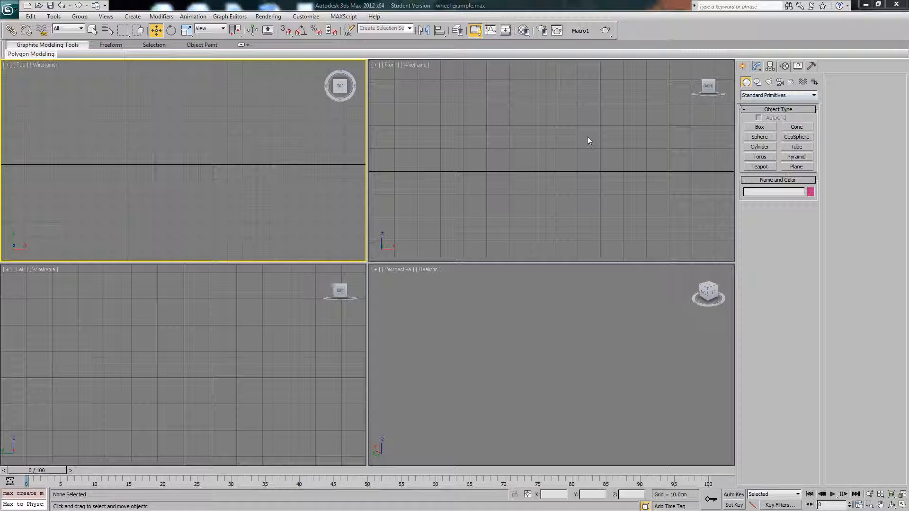
# Step: Create a box in the Top view about 89 cm long, 235 cm wide and 33 cm high
pyautogui.click(748, 127)
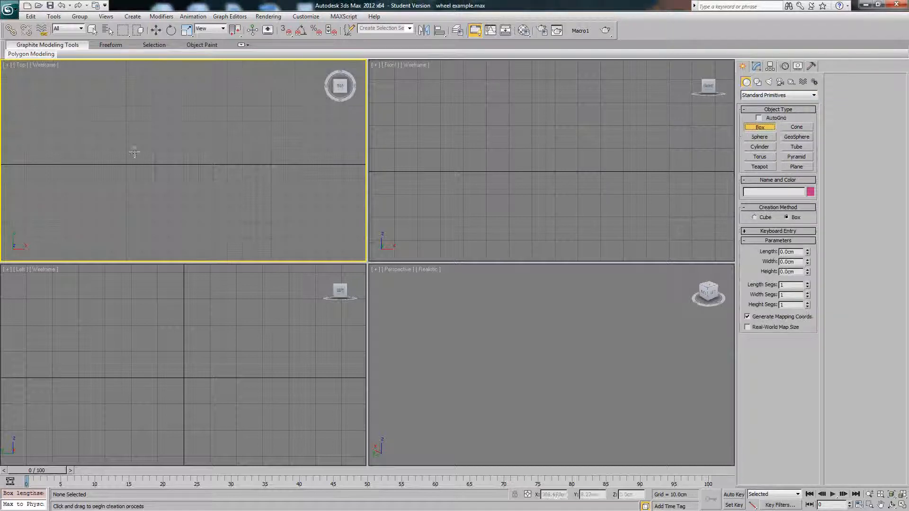
pyautogui.moveTo(165, 155); pyautogui.dragTo(143, 160, button='middle')
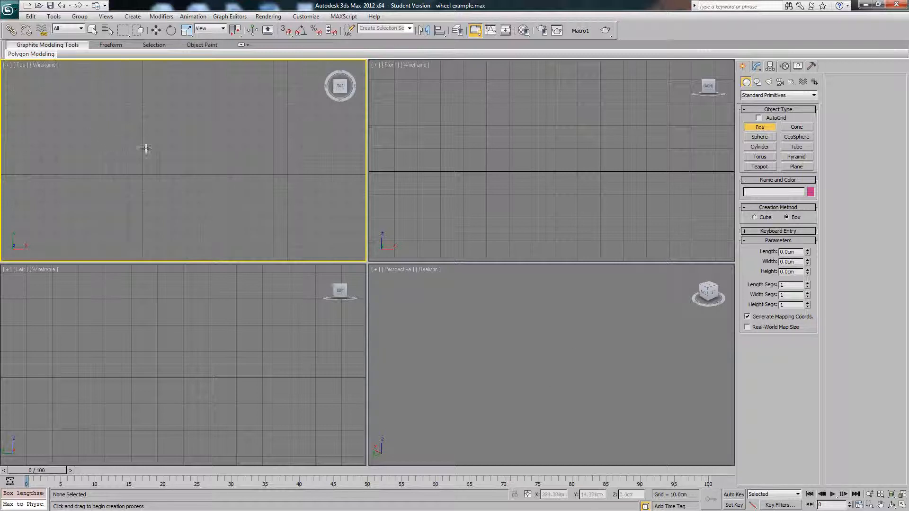
pyautogui.scroll(4, 146, 149)
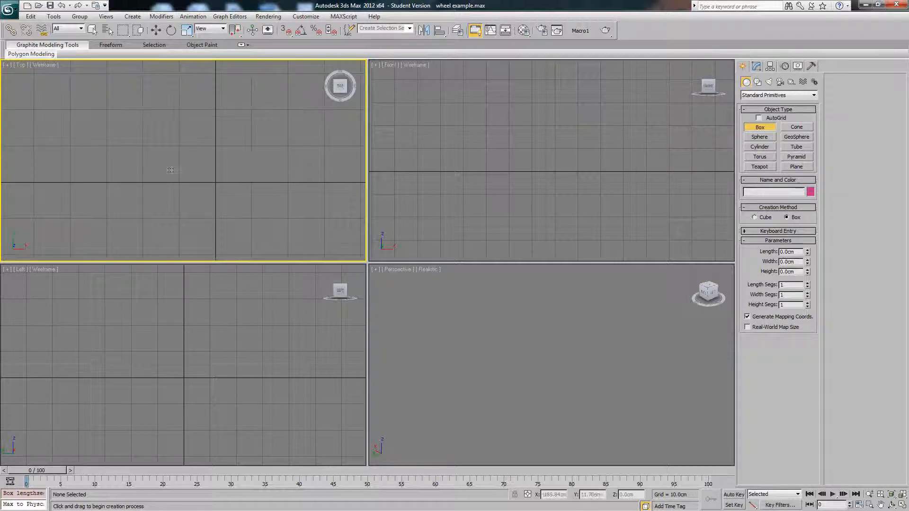
pyautogui.moveTo(171, 170); pyautogui.dragTo(256, 198)
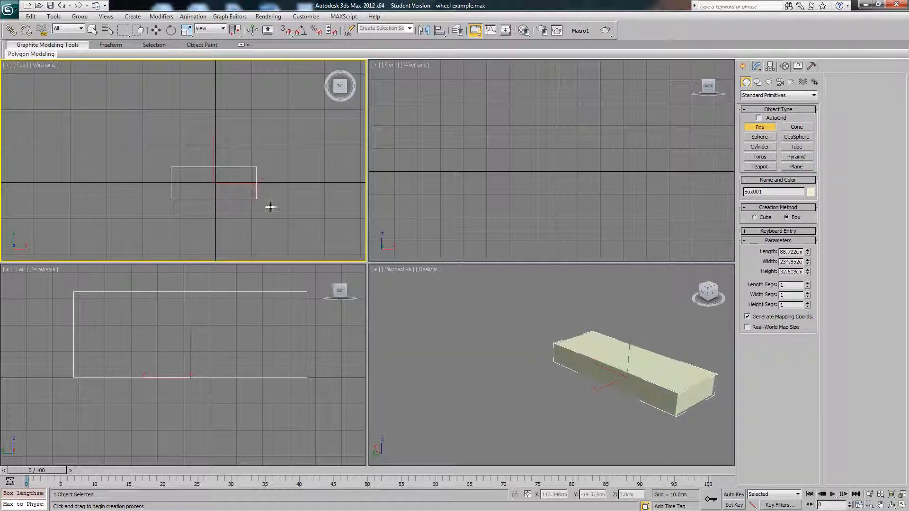
pyautogui.middleClick(681, 366)
pyautogui.moveTo(673, 347); pyautogui.dragTo(649, 349, button='middle')
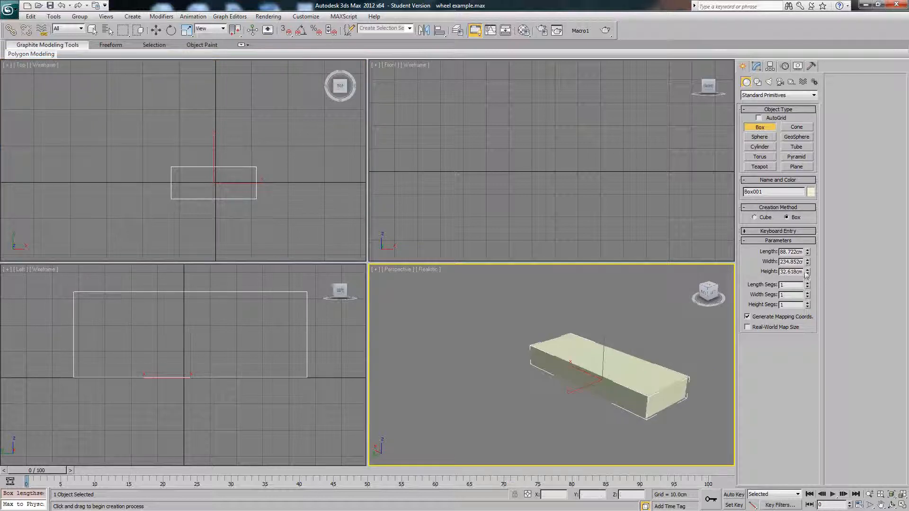
# Step: Set the box's width to 100 cm and reduce its length to about 34 cm and height to about 15 cm
pyautogui.moveTo(780, 264); pyautogui.dragTo(815, 269)
pyautogui.write('100')
pyautogui.press('Return')
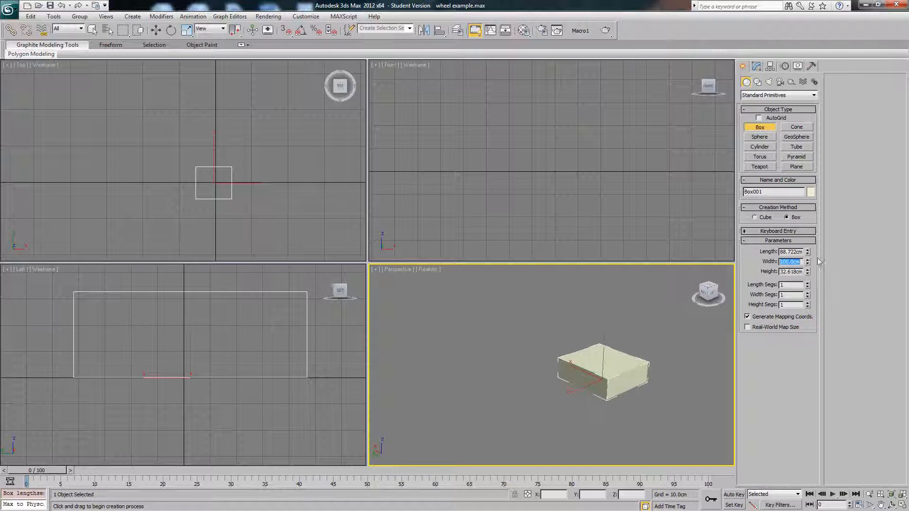
pyautogui.moveTo(808, 252); pyautogui.dragTo(812, 297)
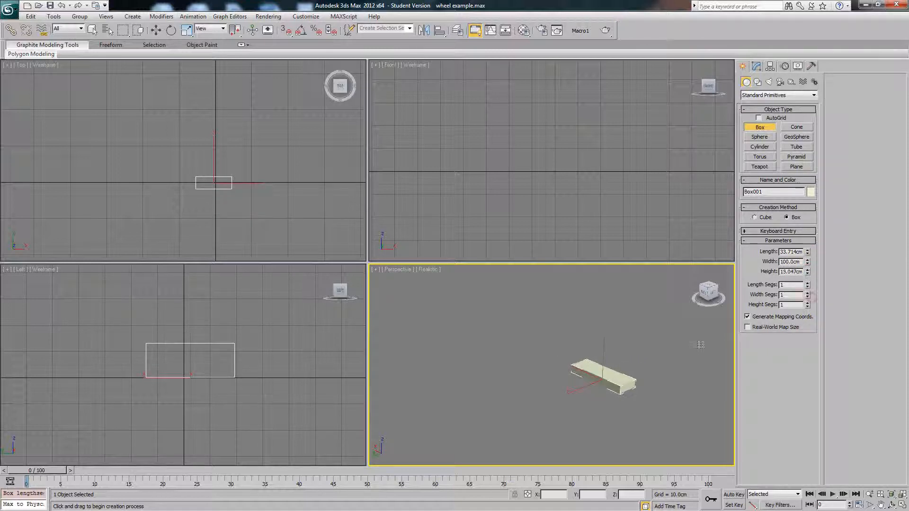
pyautogui.press('w')
# Step: Add an Edit Poly modifier to the box
pyautogui.scroll(10, 569, 357)
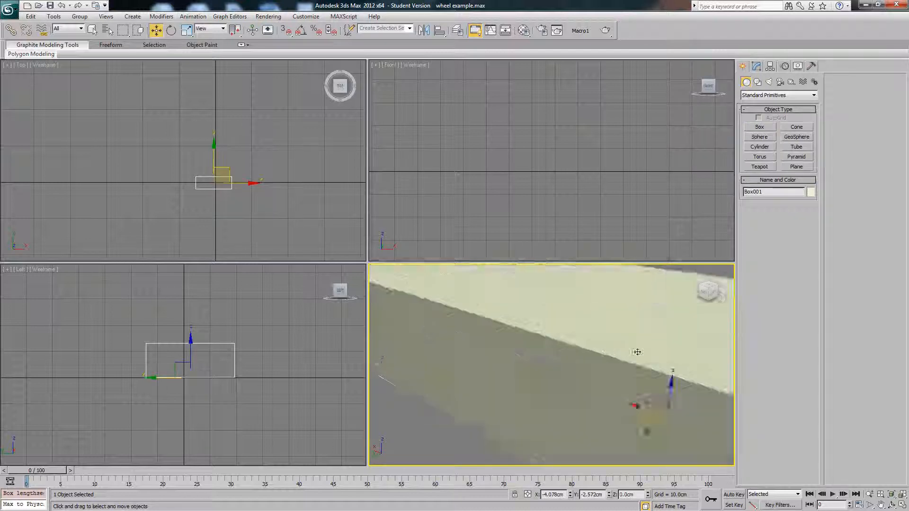
pyautogui.scroll(-6, 638, 352)
pyautogui.keyDown('alt'); pyautogui.moveTo(638, 348); pyautogui.dragTo(617, 353, button='middle'); pyautogui.keyUp('alt')
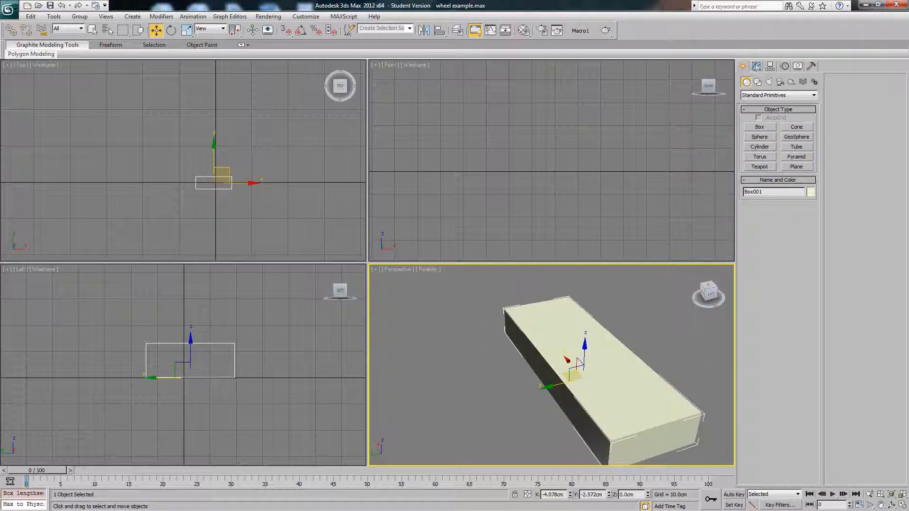
pyautogui.click(756, 66)
pyautogui.click(779, 93)
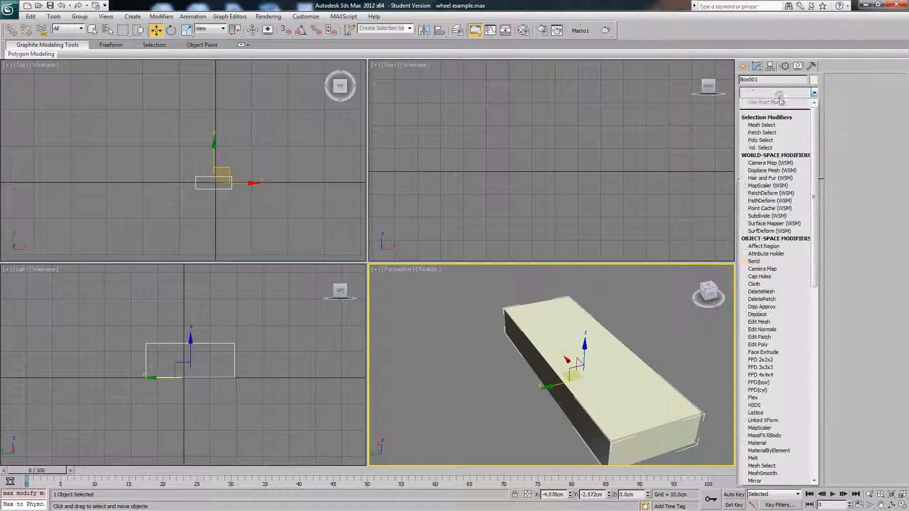
pyautogui.click(759, 344)
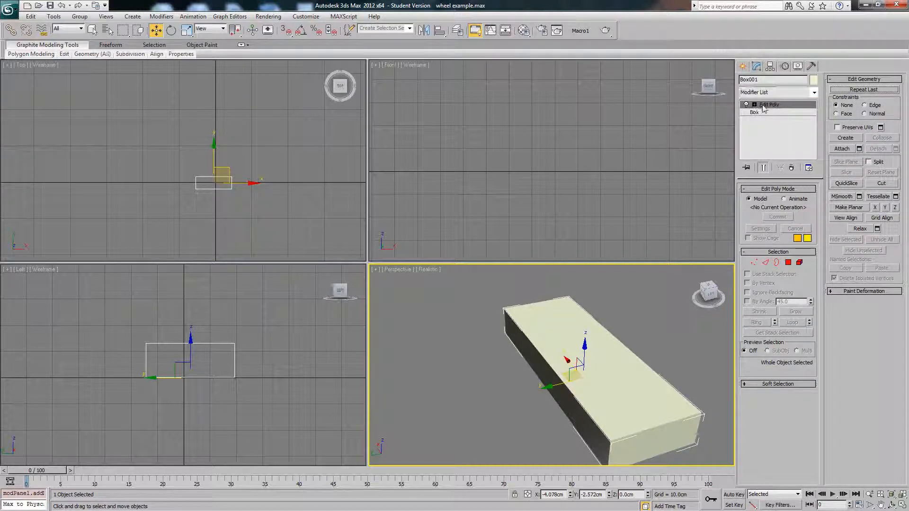
# Step: Delete the box's underside and both long side polygons, keeping only the top and the two end faces
pyautogui.keyDown('alt'); pyautogui.moveTo(628, 357); pyautogui.dragTo(595, 349, button='middle'); pyautogui.keyUp('alt')
pyautogui.scroll(-4, 542, 230)
pyautogui.scroll(4, 541, 230)
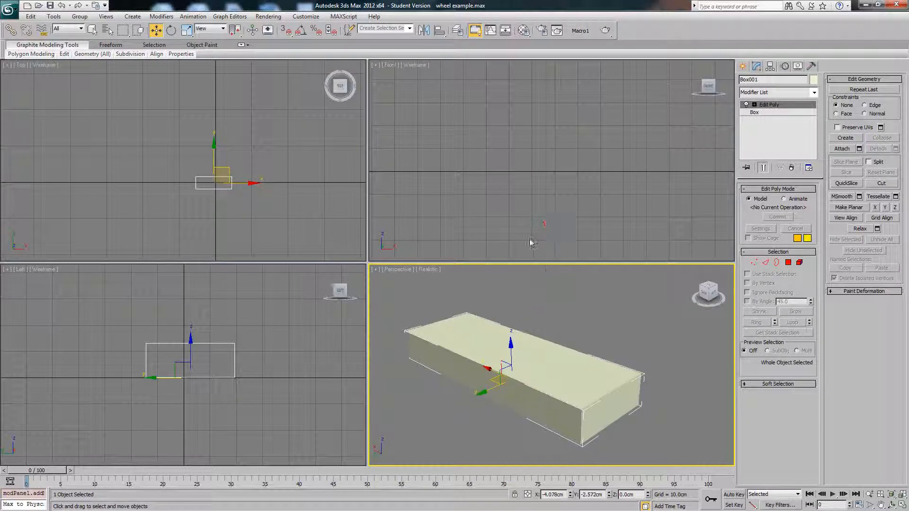
pyautogui.moveTo(536, 198); pyautogui.dragTo(536, 190, button='middle')
pyautogui.press('z')
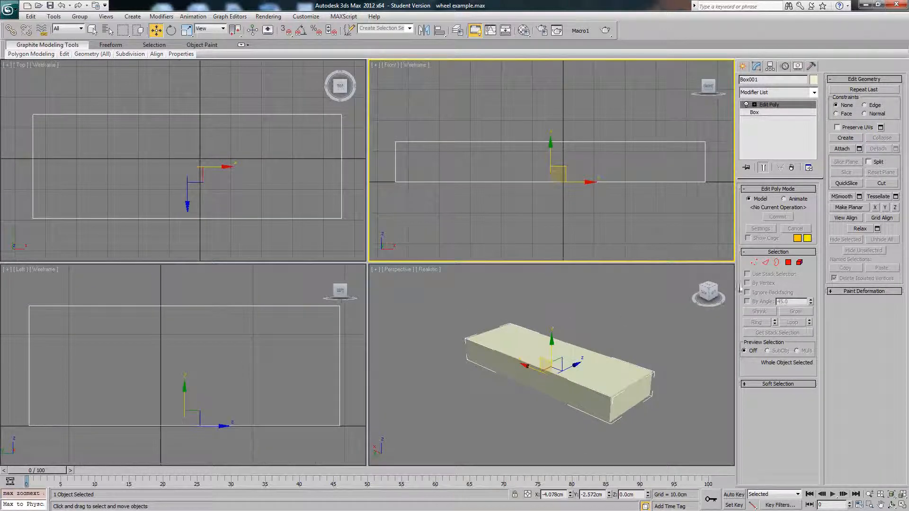
pyautogui.click(789, 265)
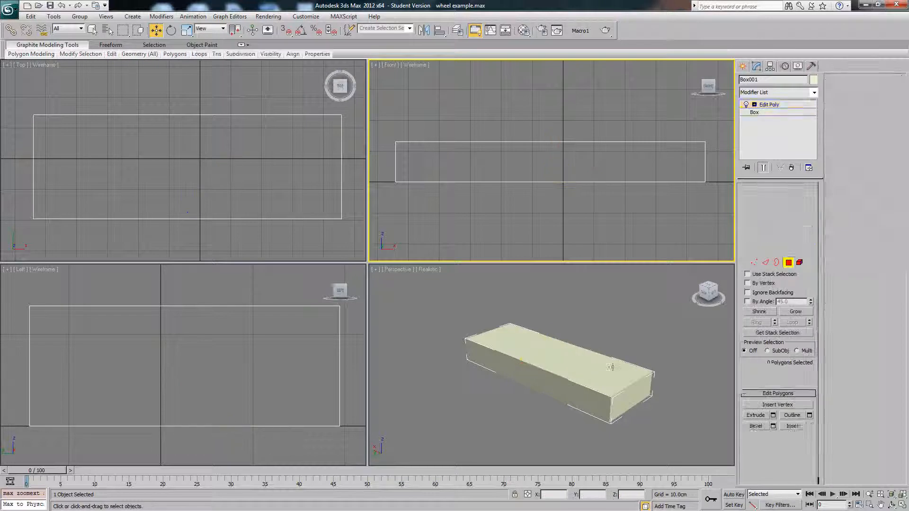
pyautogui.keyDown('alt'); pyautogui.moveTo(613, 376); pyautogui.dragTo(616, 369, button='middle'); pyautogui.keyUp('alt')
pyautogui.click(569, 394)
pyautogui.keyDown('alt'); pyautogui.moveTo(580, 393); pyautogui.dragTo(674, 383, button='middle'); pyautogui.keyUp('alt')
pyautogui.keyDown('ctrl'); pyautogui.click(573, 351); pyautogui.keyUp('ctrl')
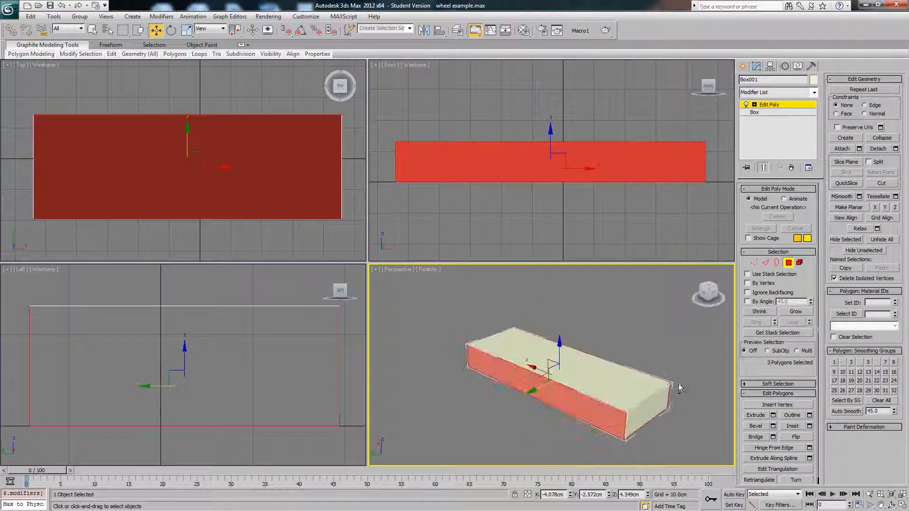
pyautogui.press('Delete')
# Step: Change the object's wireframe color to medium blue
pyautogui.keyDown('alt'); pyautogui.moveTo(578, 365); pyautogui.dragTo(565, 381, button='middle'); pyautogui.keyUp('alt')
pyautogui.click(813, 82)
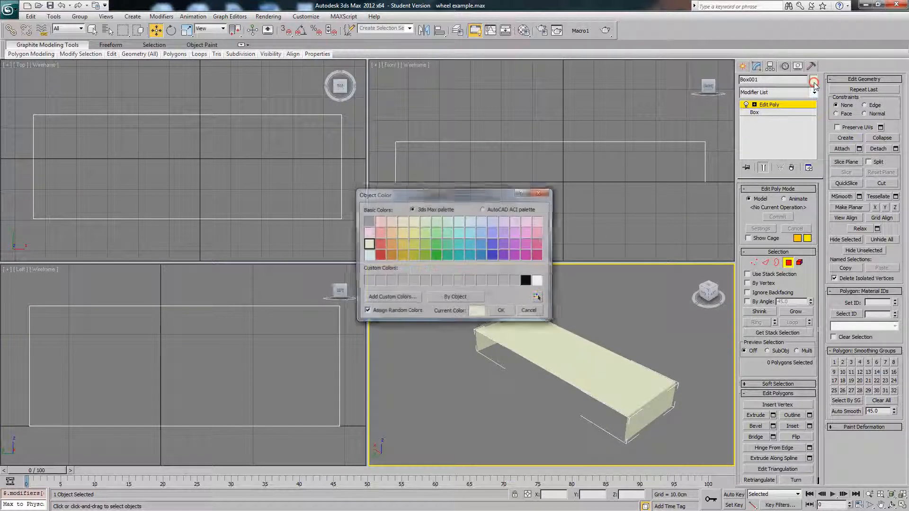
pyautogui.click(482, 244)
pyautogui.click(502, 311)
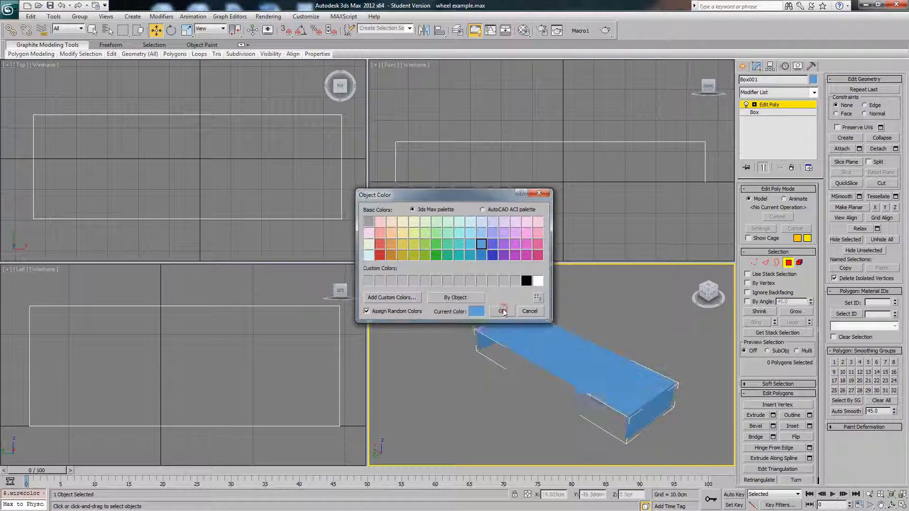
# Step: Connect the two long edges of the top face with one crosswise edge at the middle, and turn on edged faces in the Perspective view
pyautogui.moveTo(591, 379)
pyautogui.keyDown('alt'); pyautogui.mouseDown(button='middle')
pyautogui.moveTo(610, 370)
pyautogui.moveTo(586, 356)
pyautogui.moveTo(598, 365)
pyautogui.mouseUp(button='middle'); pyautogui.keyUp('alt')
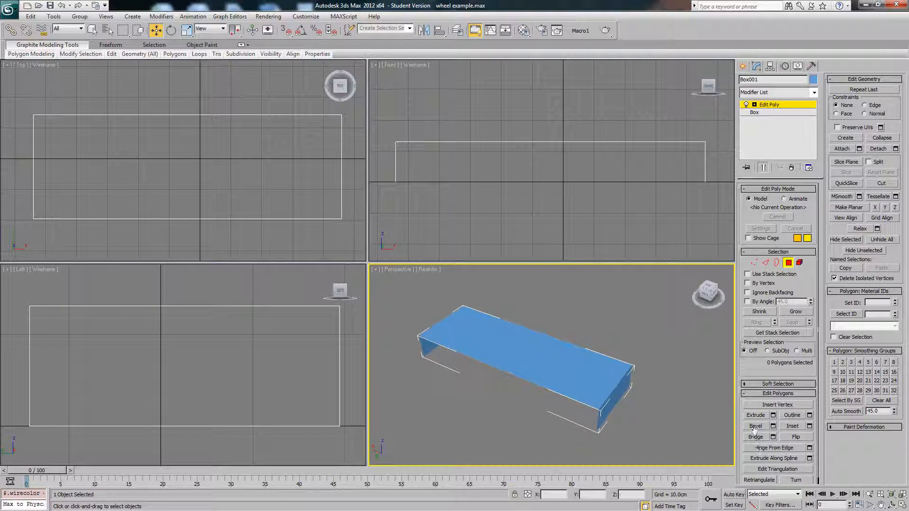
pyautogui.moveTo(537, 348)
pyautogui.keyDown('alt'); pyautogui.mouseDown(button='middle')
pyautogui.moveTo(561, 340)
pyautogui.moveTo(528, 347)
pyautogui.mouseUp(button='middle'); pyautogui.keyUp('alt')
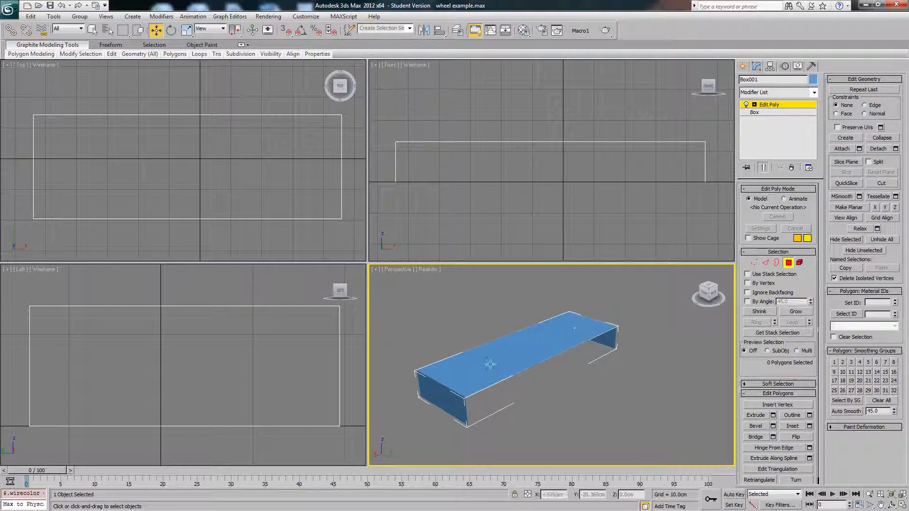
pyautogui.keyDown('alt'); pyautogui.moveTo(510, 362); pyautogui.dragTo(585, 338, button='middle'); pyautogui.keyUp('alt')
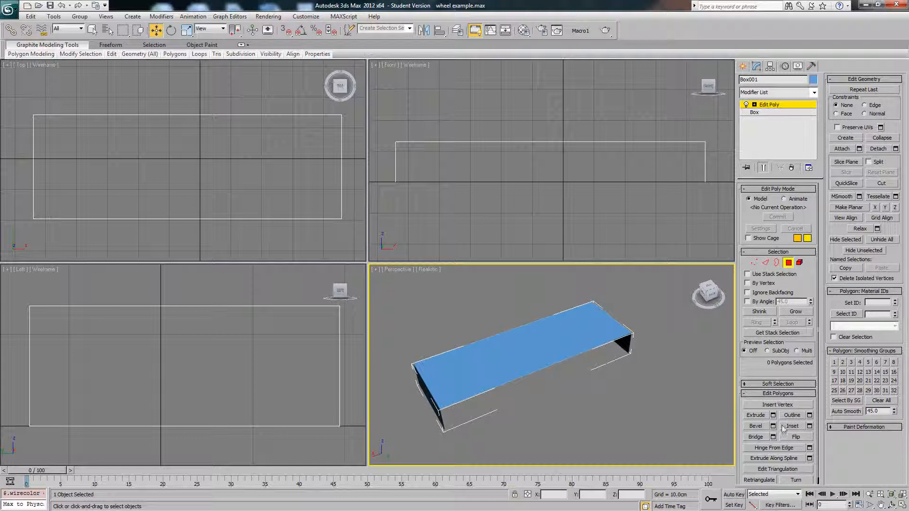
pyautogui.click(766, 264)
pyautogui.keyDown('alt'); pyautogui.moveTo(503, 363); pyautogui.dragTo(487, 347, button='middle'); pyautogui.keyUp('alt')
pyautogui.click(498, 316)
pyautogui.keyDown('alt'); pyautogui.moveTo(525, 379); pyautogui.dragTo(511, 383, button='middle'); pyautogui.keyUp('alt')
pyautogui.click(793, 449)
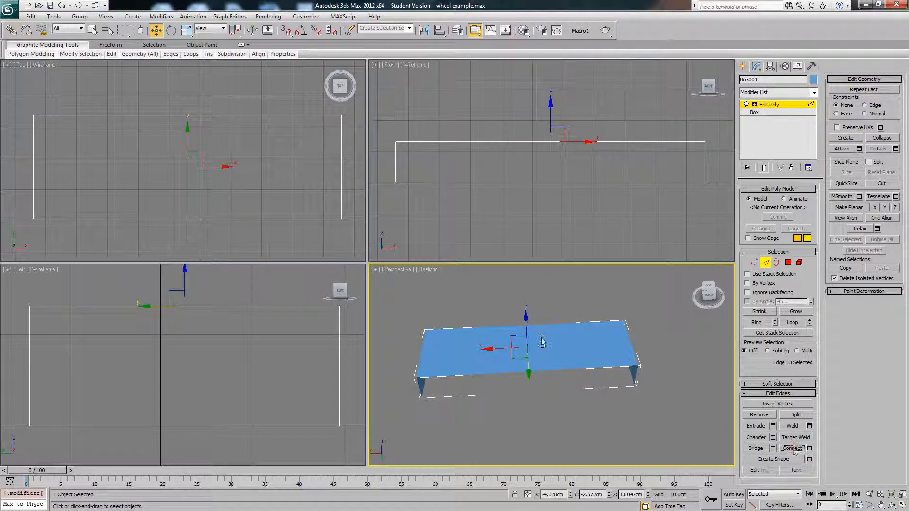
pyautogui.keyDown('alt'); pyautogui.moveTo(542, 341); pyautogui.dragTo(545, 301, button='middle'); pyautogui.keyUp('alt')
pyautogui.click(544, 301)
pyautogui.press('F4')
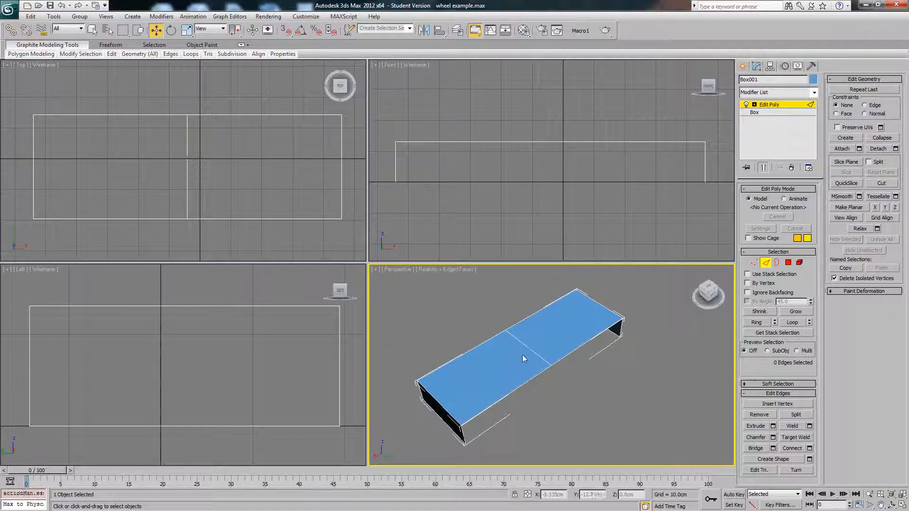
# Step: Delete the polygons of the object's negative-X half, up to the middle edge
pyautogui.keyDown('alt'); pyautogui.moveTo(522, 354); pyautogui.dragTo(545, 342, button='middle'); pyautogui.keyUp('alt')
pyautogui.click(789, 262)
pyautogui.keyDown('alt'); pyautogui.moveTo(633, 320); pyautogui.dragTo(587, 314, button='middle'); pyautogui.keyUp('alt')
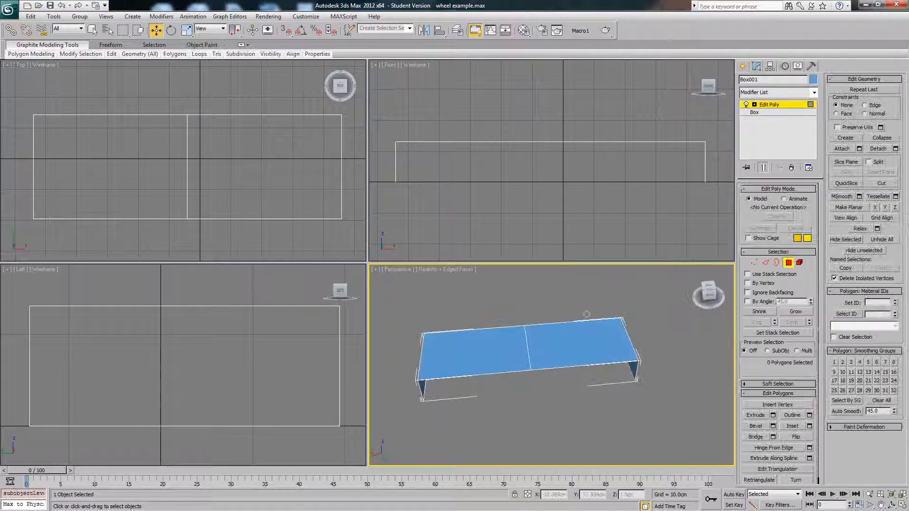
pyautogui.click(612, 388)
pyautogui.press('Delete')
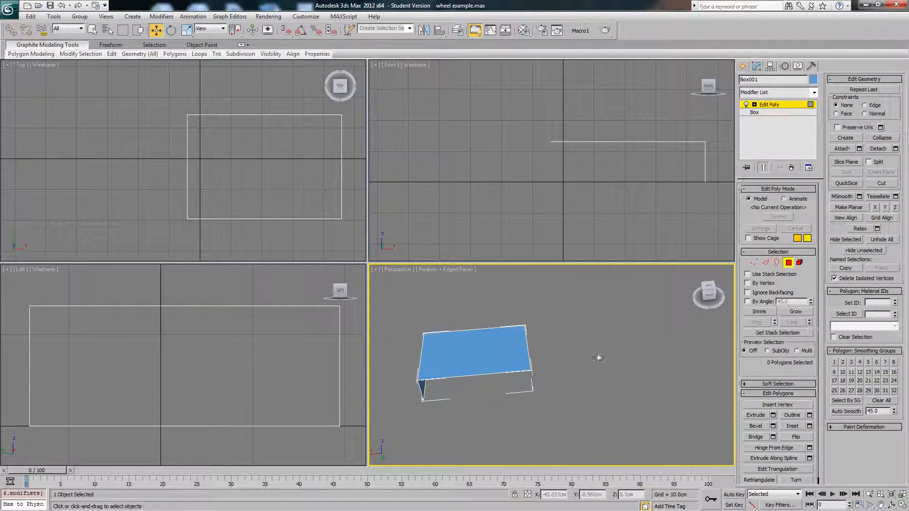
# Step: Leave polygon editing and add a Symmetry modifier above Edit Poly to mirror the remaining half
pyautogui.keyDown('alt'); pyautogui.moveTo(615, 351); pyautogui.dragTo(592, 348, button='middle'); pyautogui.keyUp('alt')
pyautogui.click(782, 104)
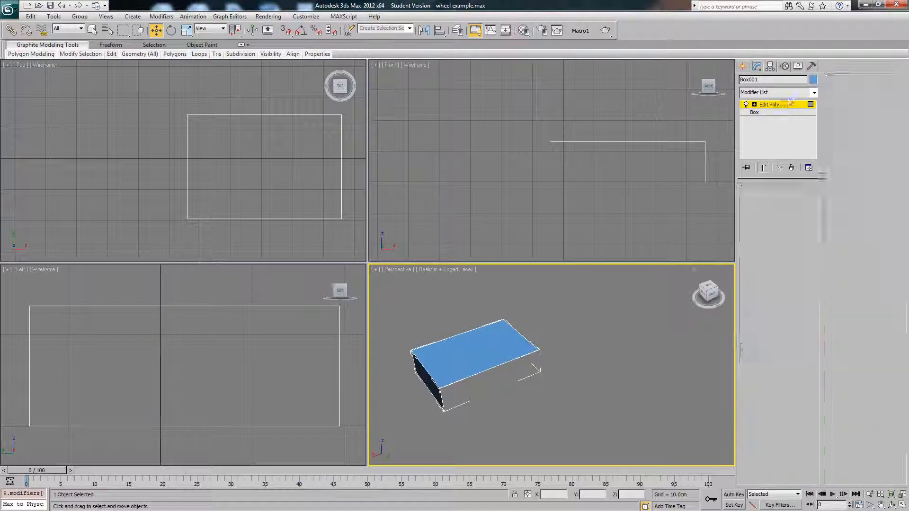
pyautogui.click(795, 93)
pyautogui.scroll(-5, 776, 284)
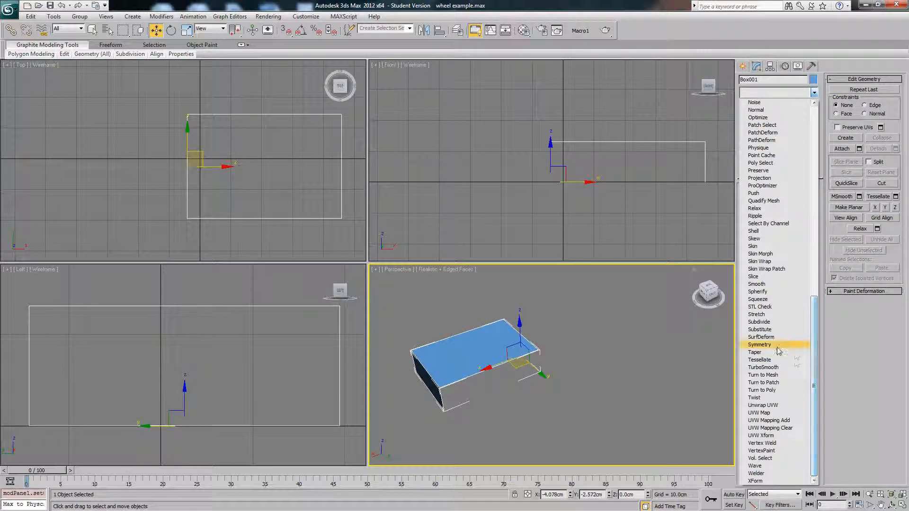
pyautogui.click(778, 345)
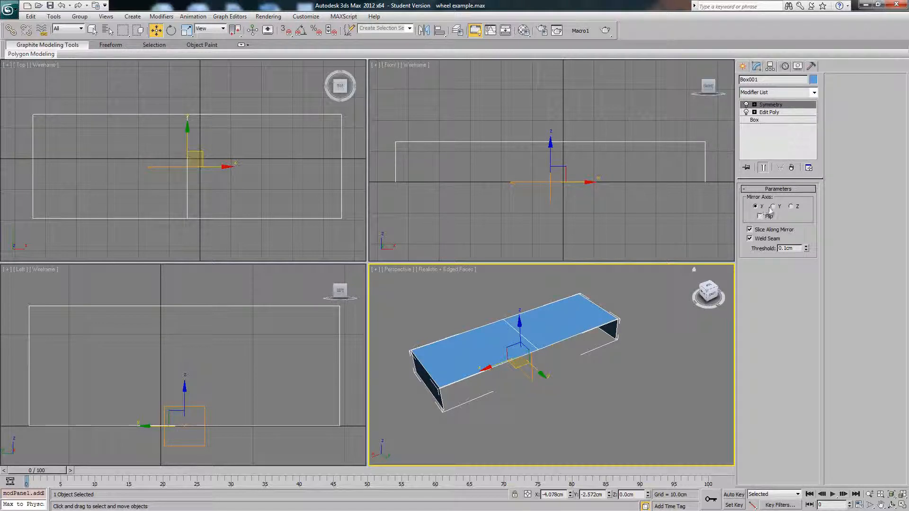
# Step: Try the Y and Z mirror axes and the Flip option of the Symmetry modifier, returning to the unflipped X axis
pyautogui.click(772, 207)
pyautogui.click(791, 206)
pyautogui.click(755, 207)
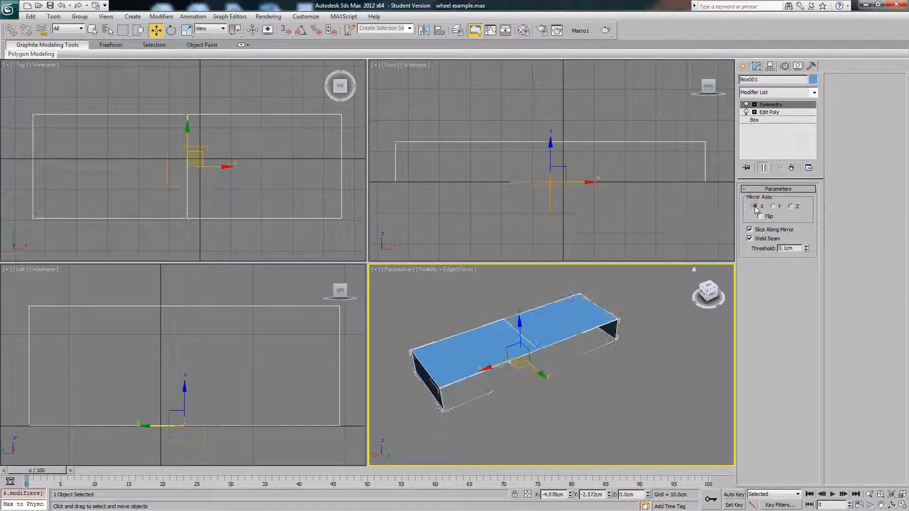
pyautogui.click(760, 217)
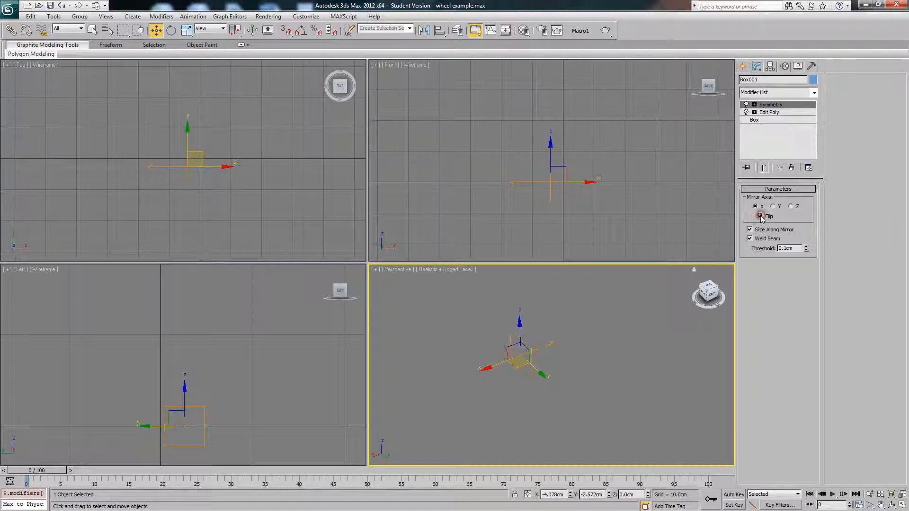
pyautogui.click(760, 216)
# Step: Set the Symmetry modifier's mirror axis to Y and inspect the mirrored shape from a low angle
pyautogui.keyDown('alt'); pyautogui.moveTo(552, 274); pyautogui.dragTo(544, 385, button='middle'); pyautogui.keyUp('alt')
pyautogui.click(773, 207)
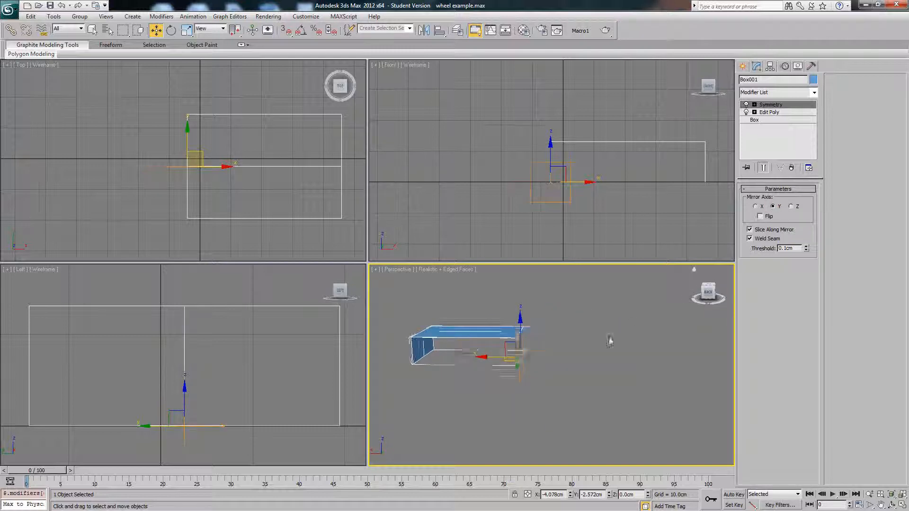
pyautogui.keyDown('alt'); pyautogui.moveTo(609, 341); pyautogui.dragTo(549, 352, button='middle'); pyautogui.keyUp('alt')
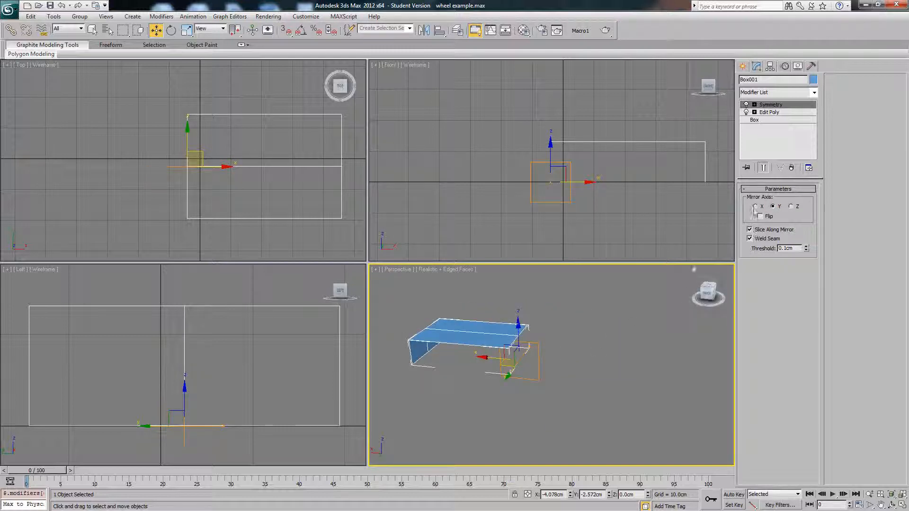
# Step: Set the Symmetry modifier's mirror axis to X
pyautogui.click(755, 206)
pyautogui.keyDown('alt'); pyautogui.moveTo(606, 332); pyautogui.dragTo(586, 348, button='middle'); pyautogui.keyUp('alt')
pyautogui.click(790, 93)
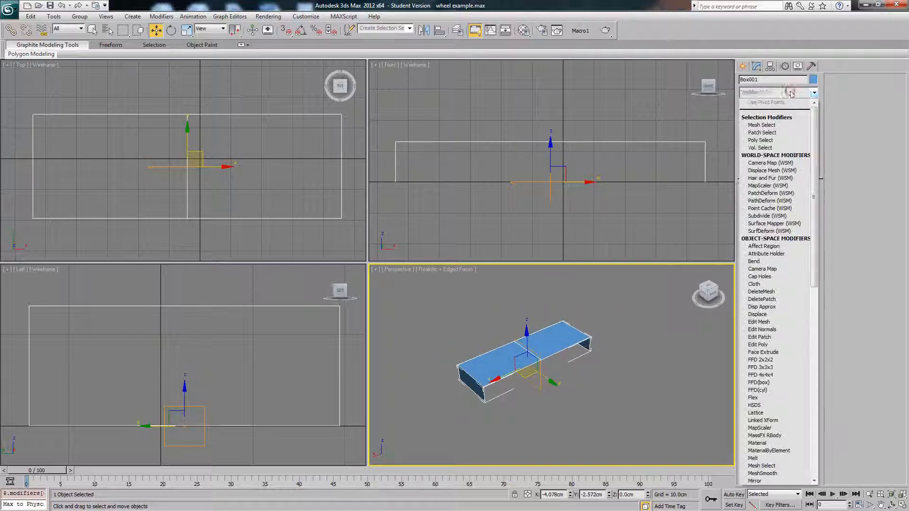
pyautogui.click(818, 94)
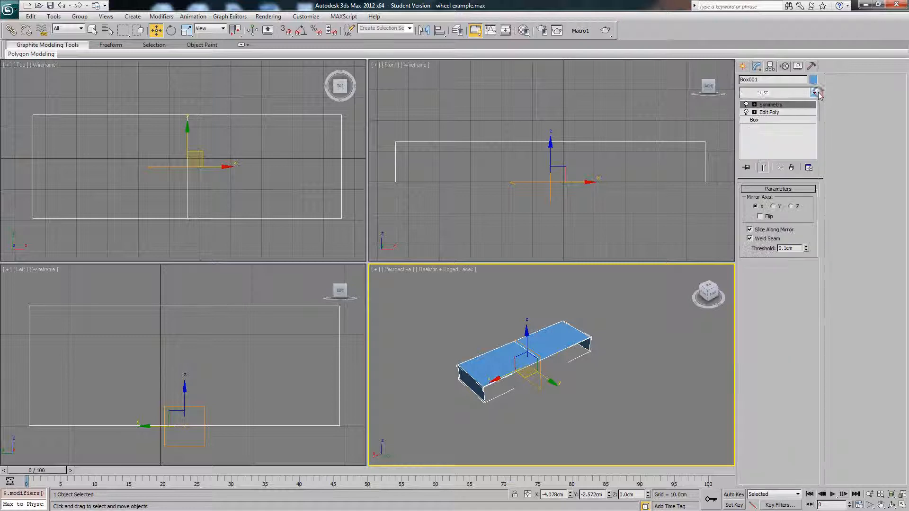
# Step: At Edit Poly's edge level, chamfer the outer upper edge of the section by about 4.23 cm with 2 segments
pyautogui.click(754, 112)
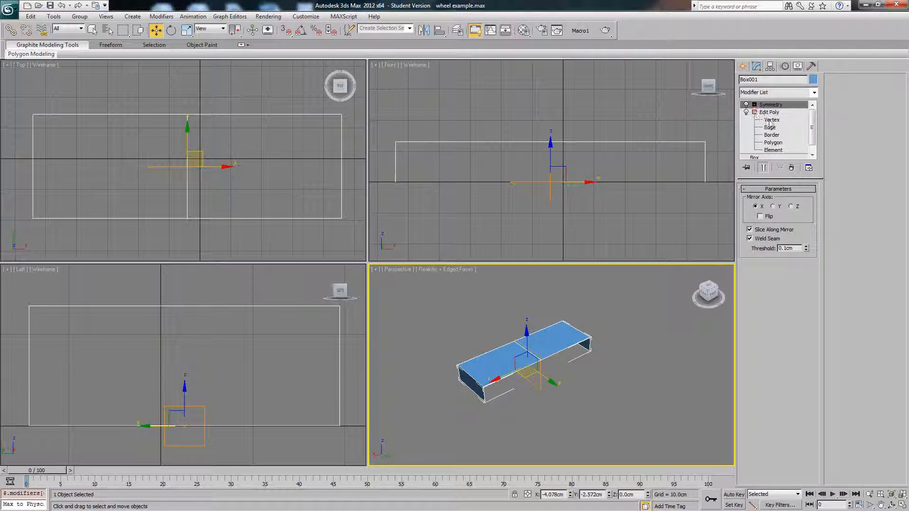
pyautogui.click(770, 128)
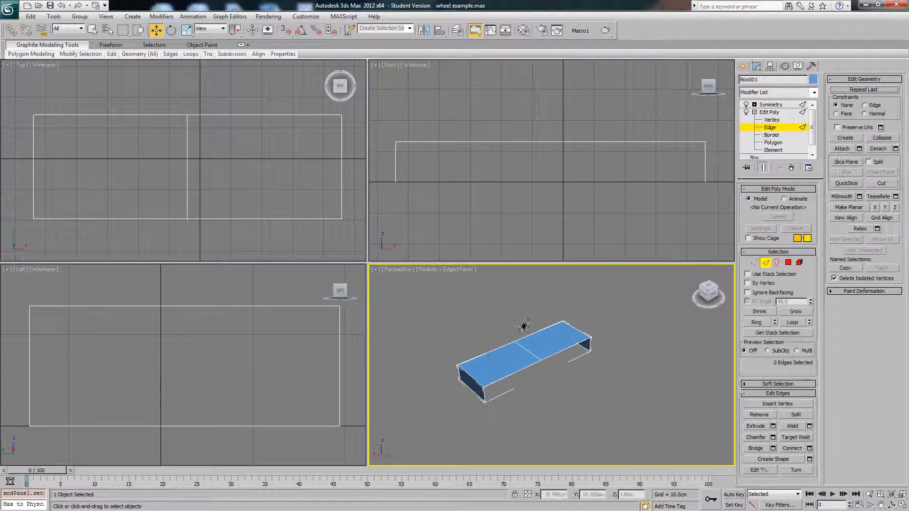
pyautogui.scroll(2, 544, 318)
pyautogui.keyDown('alt'); pyautogui.moveTo(544, 318); pyautogui.dragTo(550, 318, button='middle'); pyautogui.keyUp('alt')
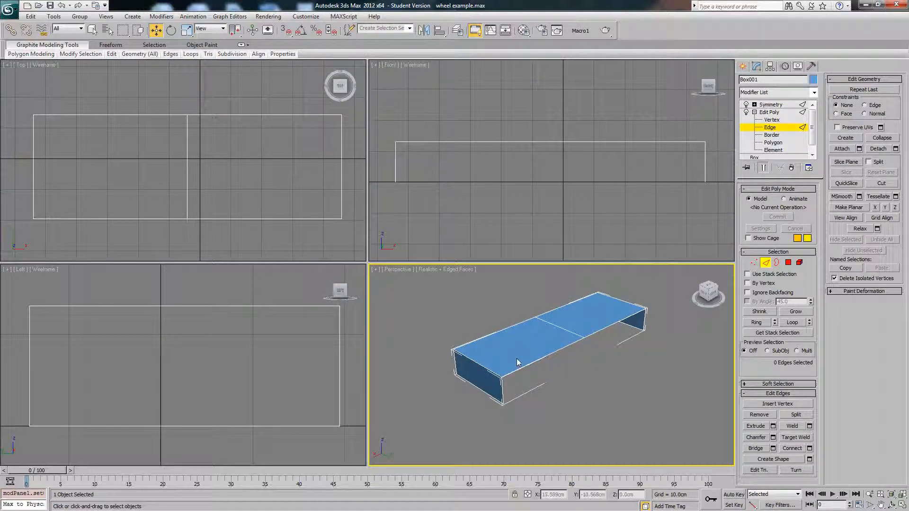
pyautogui.click(497, 371)
pyautogui.keyDown('alt'); pyautogui.moveTo(527, 391); pyautogui.dragTo(525, 382, button='middle'); pyautogui.keyUp('alt')
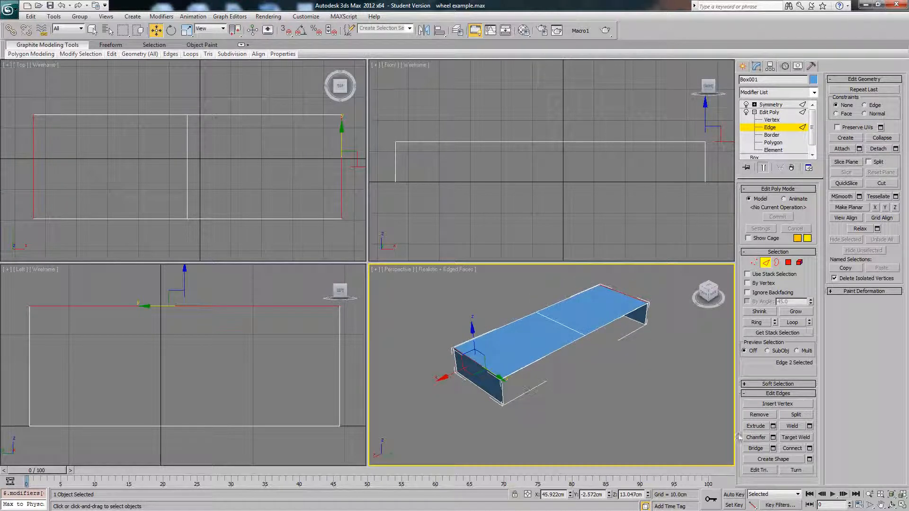
pyautogui.click(773, 437)
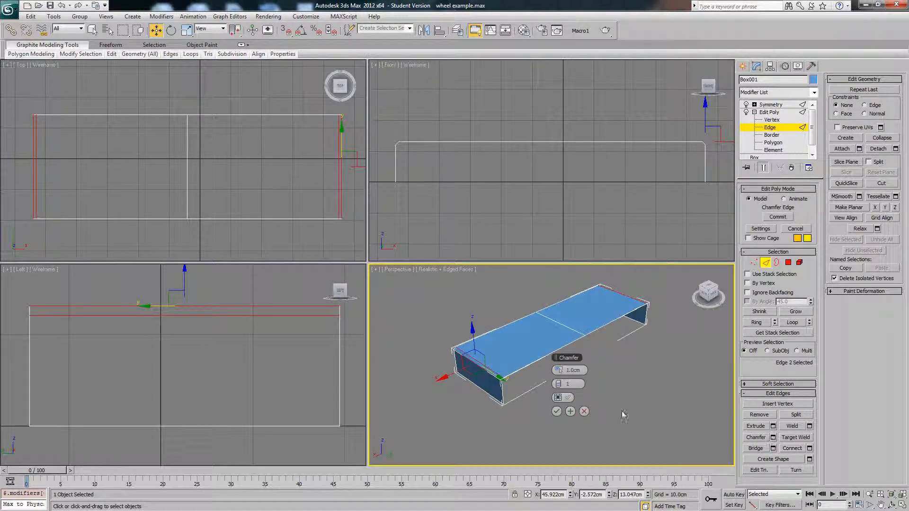
pyautogui.moveTo(560, 375); pyautogui.dragTo(567, 373)
pyautogui.click(562, 384)
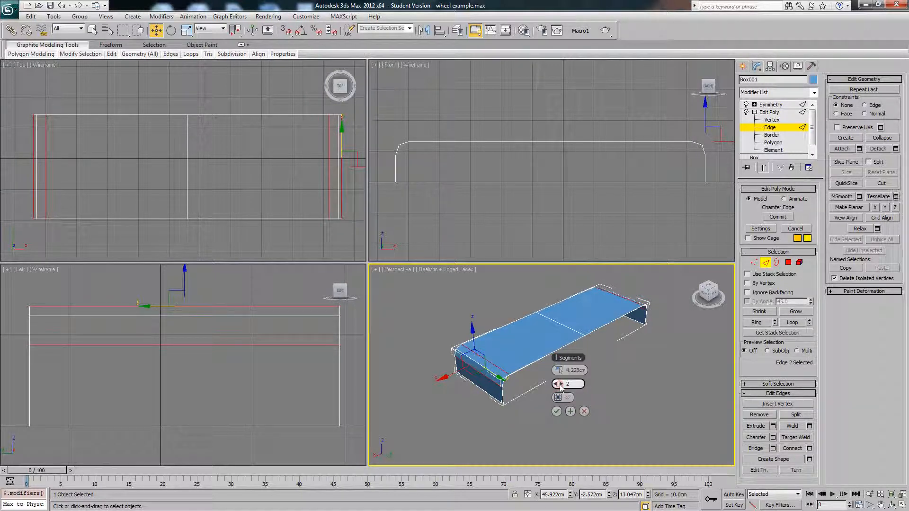
pyautogui.click(557, 411)
pyautogui.keyDown('alt'); pyautogui.moveTo(544, 414); pyautogui.dragTo(601, 351, button='middle'); pyautogui.keyUp('alt')
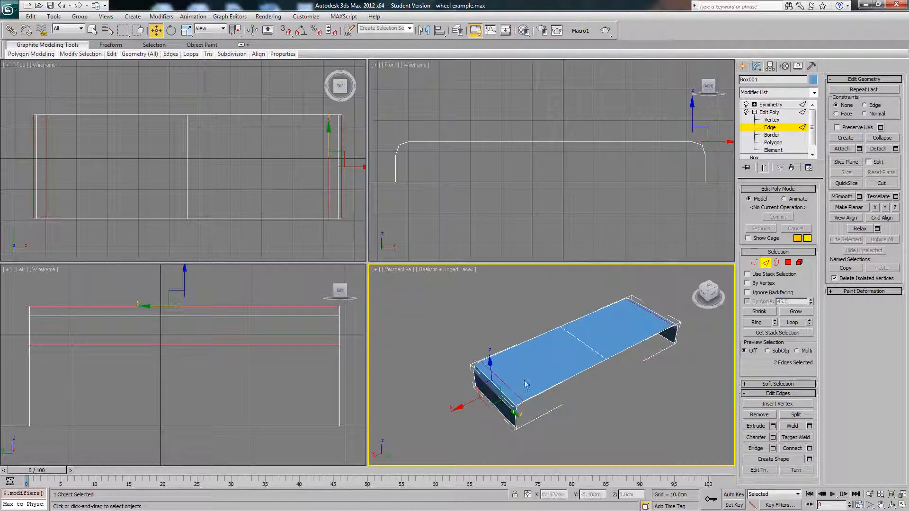
pyautogui.click(571, 419)
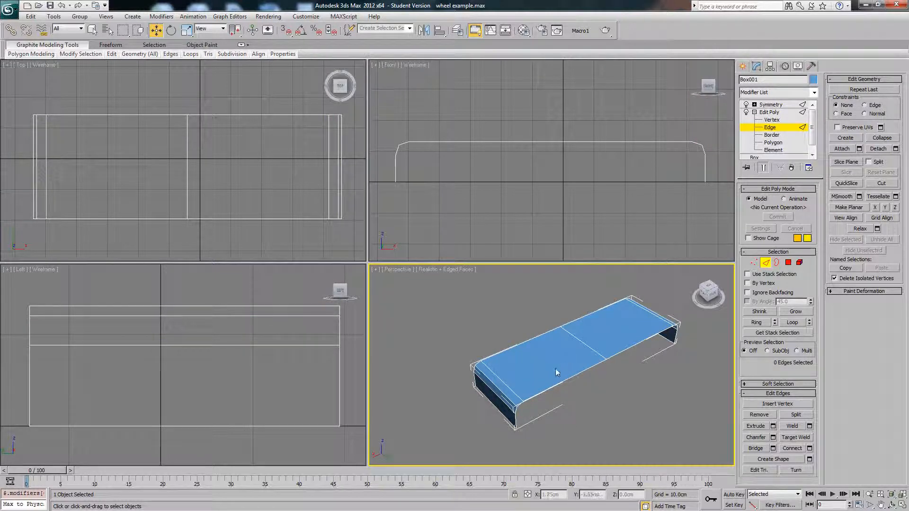
pyautogui.keyDown('alt'); pyautogui.moveTo(556, 368); pyautogui.dragTo(512, 402, button='middle'); pyautogui.keyUp('alt')
pyautogui.click(505, 413)
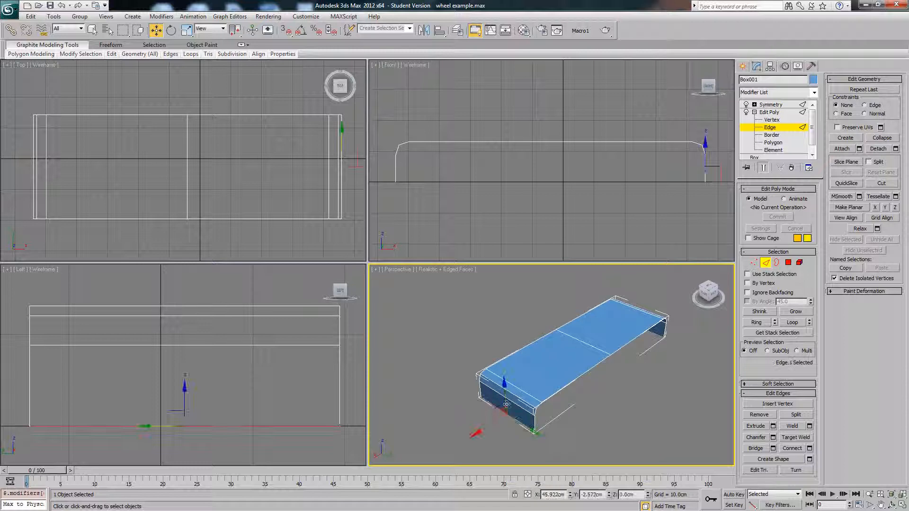
pyautogui.doubleClick(516, 403)
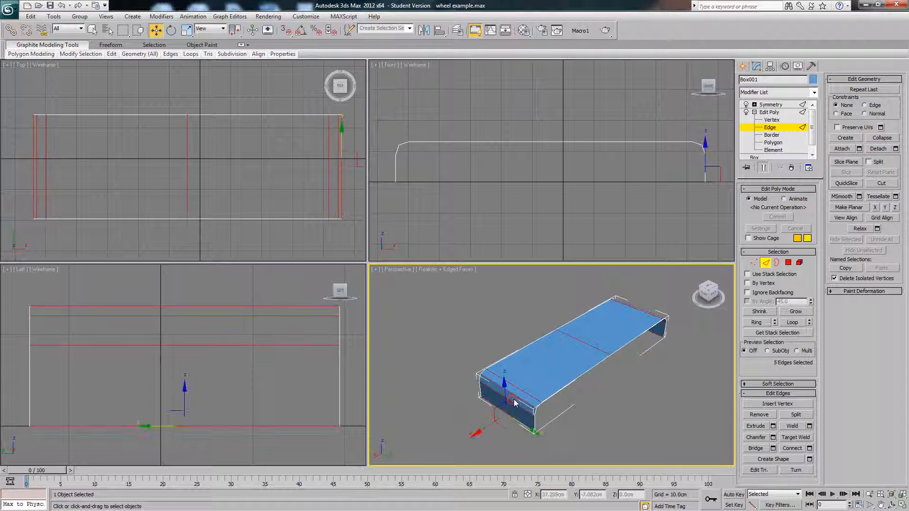
pyautogui.click(598, 403)
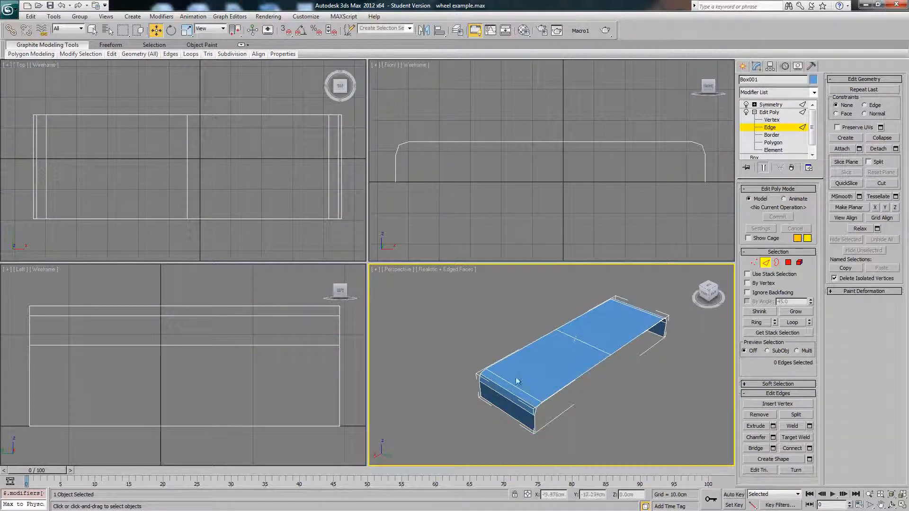
# Step: Select the ring of five parallel edges from the lower outer edge to the centre seam and connect them with 2 segments
pyautogui.click(498, 410)
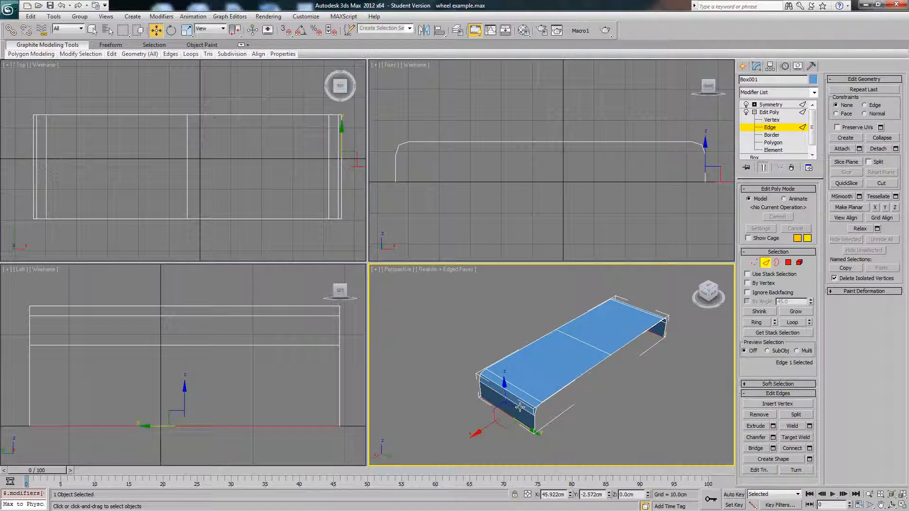
pyautogui.doubleClick(520, 408)
pyautogui.moveTo(545, 400)
pyautogui.keyDown('alt'); pyautogui.mouseDown(button='middle')
pyautogui.moveTo(575, 367)
pyautogui.moveTo(551, 388)
pyautogui.mouseUp(button='middle'); pyautogui.keyUp('alt')
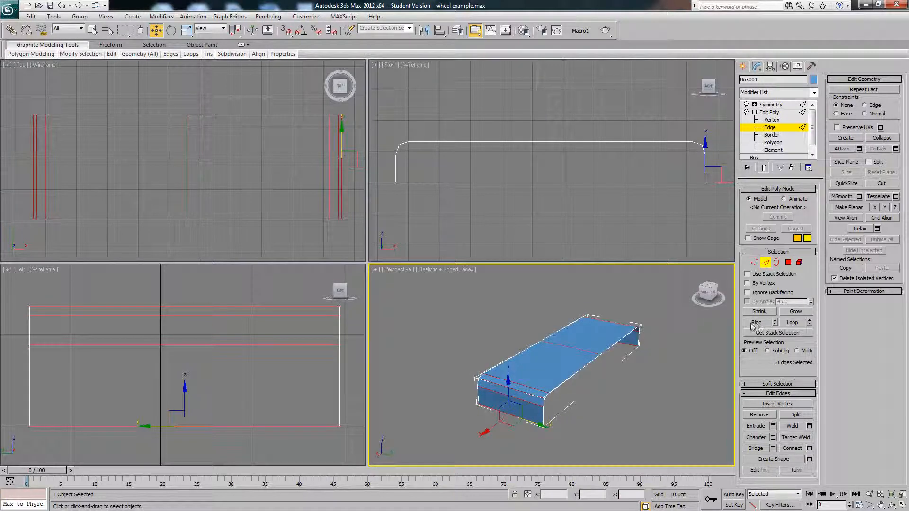
pyautogui.keyDown('alt'); pyautogui.moveTo(648, 360); pyautogui.dragTo(640, 364, button='middle'); pyautogui.keyUp('alt')
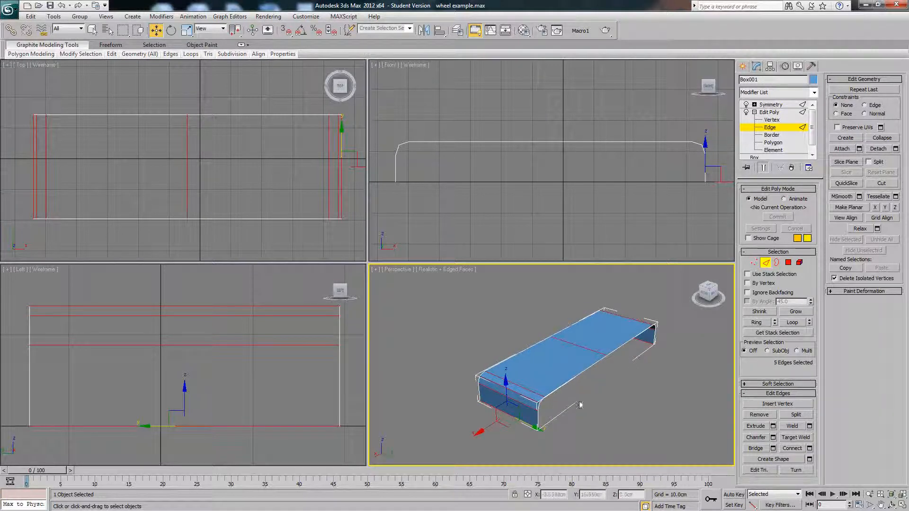
pyautogui.click(516, 403)
pyautogui.doubleClick(529, 398)
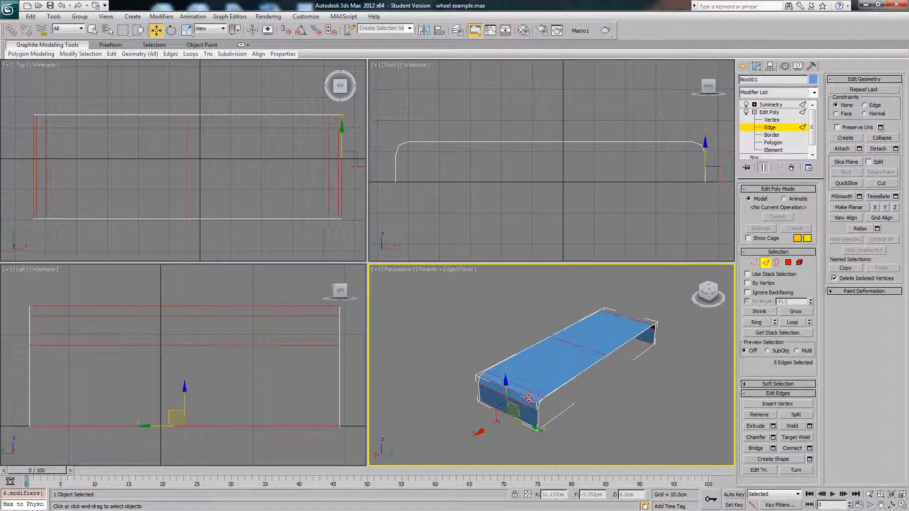
pyautogui.keyDown('alt'); pyautogui.moveTo(597, 386); pyautogui.dragTo(590, 382, button='middle'); pyautogui.keyUp('alt')
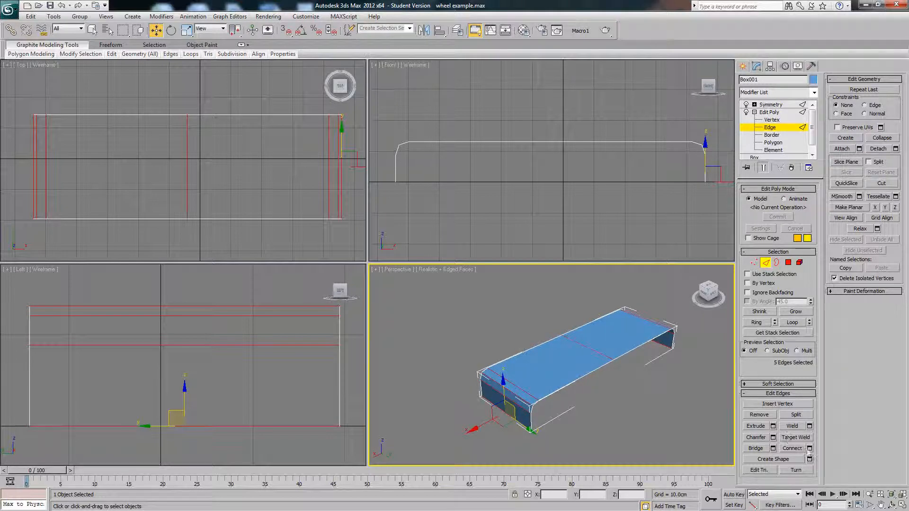
pyautogui.click(810, 448)
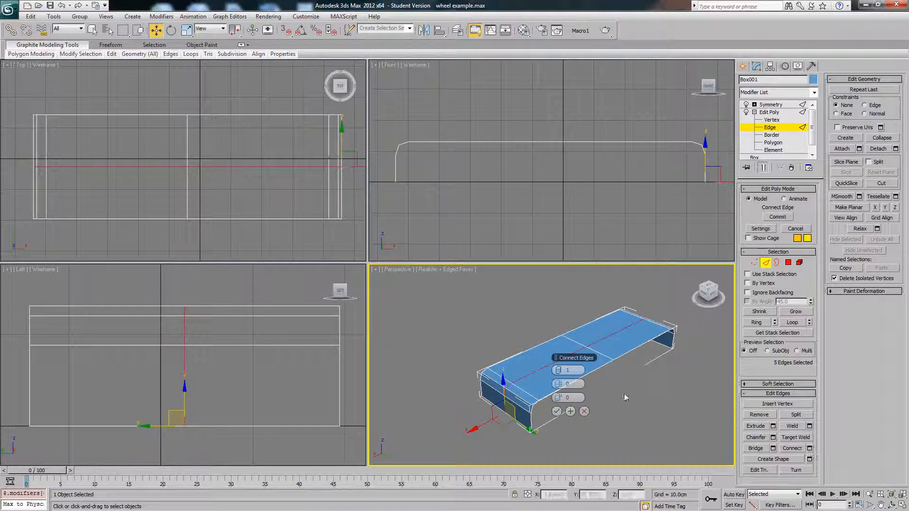
pyautogui.click(562, 371)
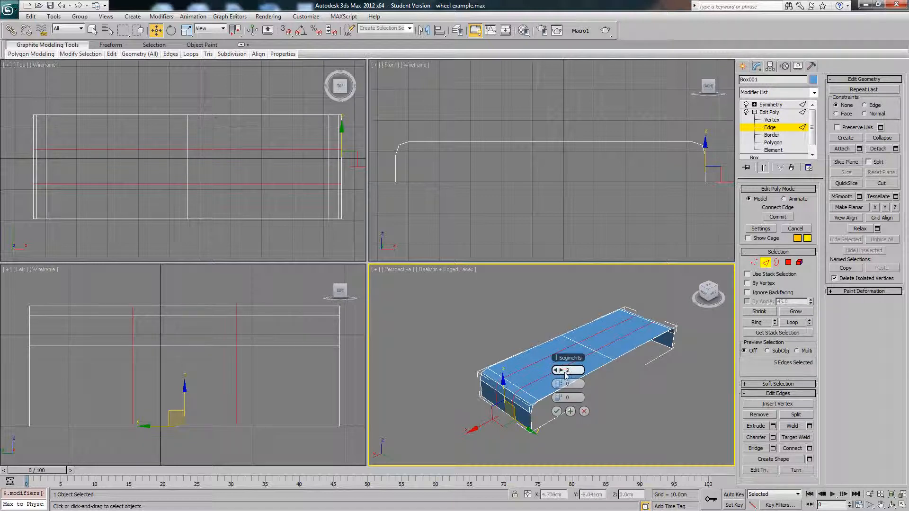
pyautogui.keyDown('alt'); pyautogui.moveTo(630, 371); pyautogui.dragTo(540, 386, button='middle'); pyautogui.keyUp('alt')
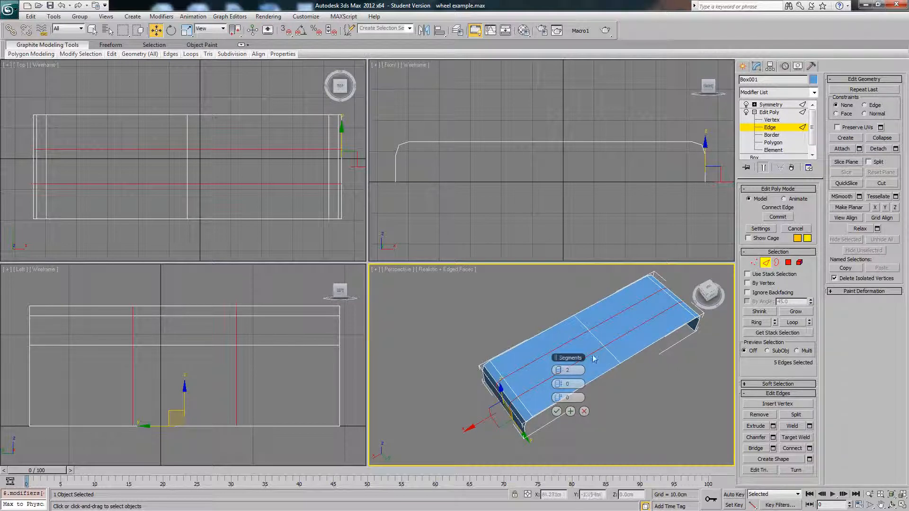
pyautogui.keyDown('alt'); pyautogui.moveTo(610, 371); pyautogui.dragTo(632, 379, button='middle'); pyautogui.keyUp('alt')
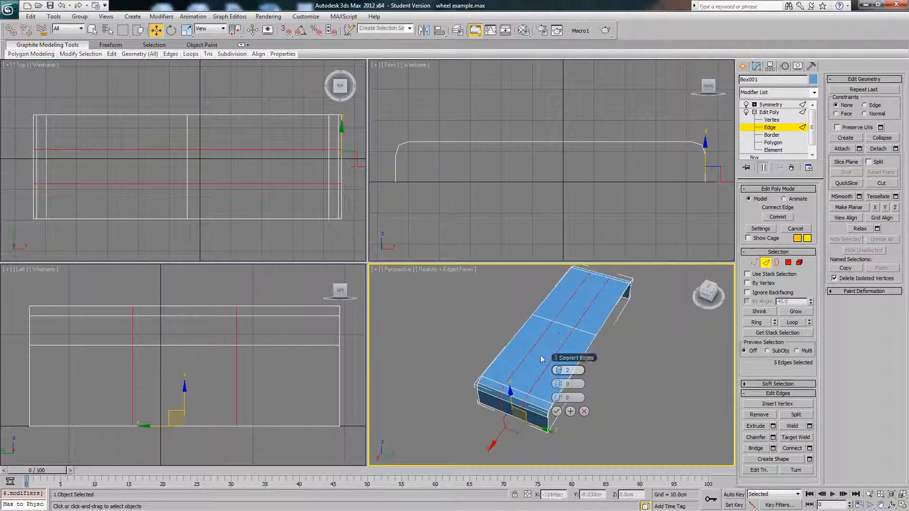
pyautogui.click(557, 413)
# Step: Connect the four long edges of the top surface with 2 segments, using a positive pinch to spread the new loops toward the ends
pyautogui.keyDown('alt'); pyautogui.moveTo(558, 412); pyautogui.dragTo(574, 328, button='middle'); pyautogui.keyUp('alt')
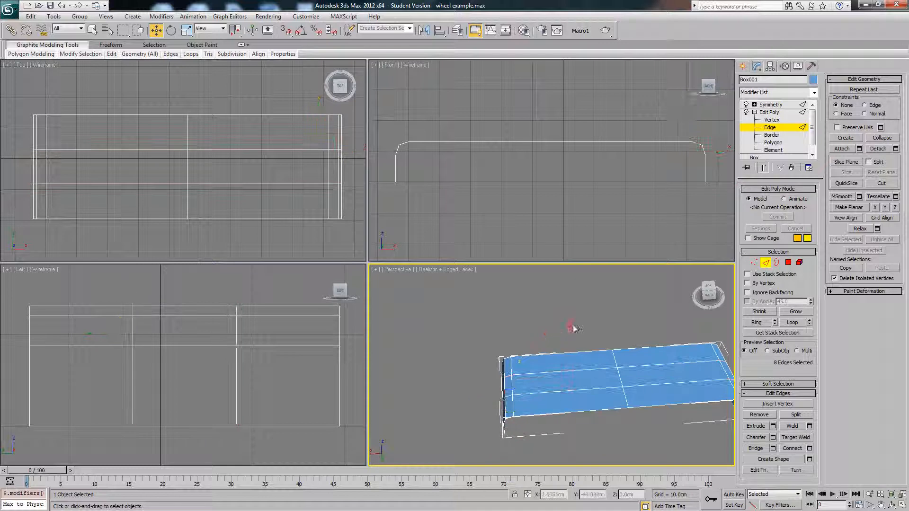
pyautogui.moveTo(562, 441); pyautogui.dragTo(563, 441)
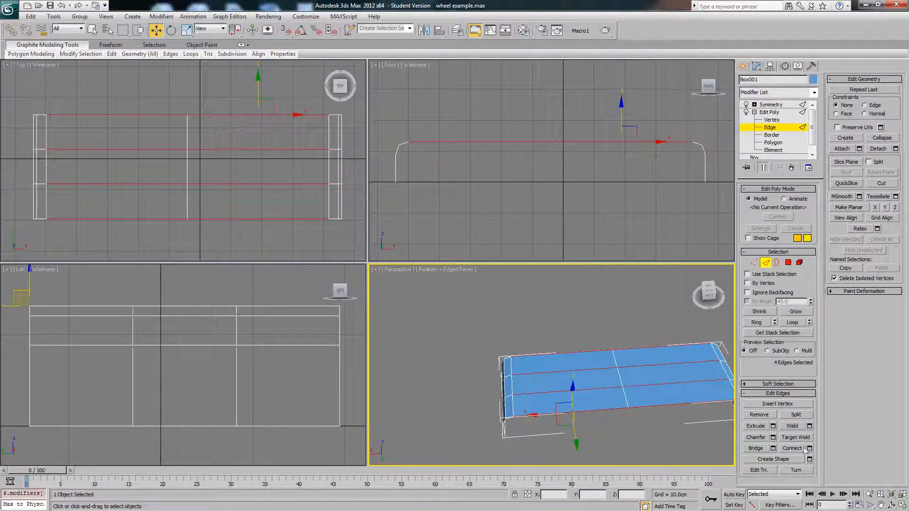
pyautogui.click(580, 406)
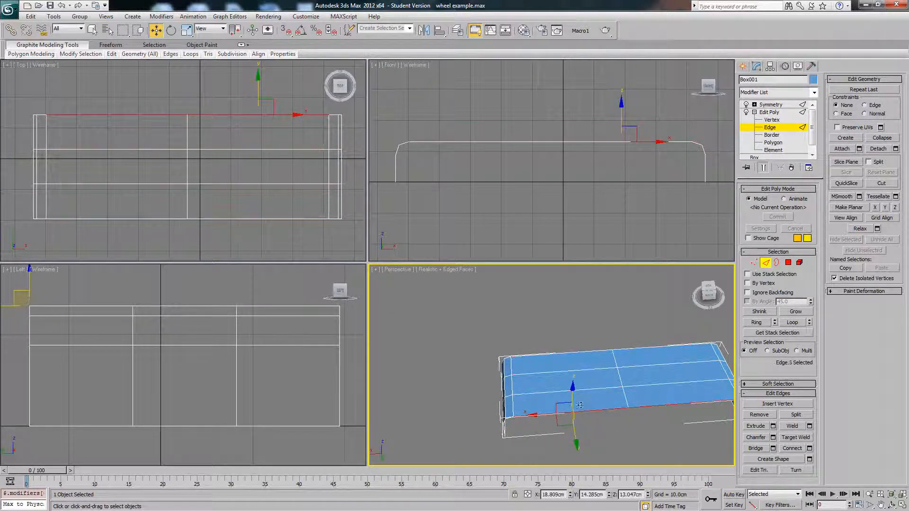
pyautogui.hotkey('ctrl', 'z')
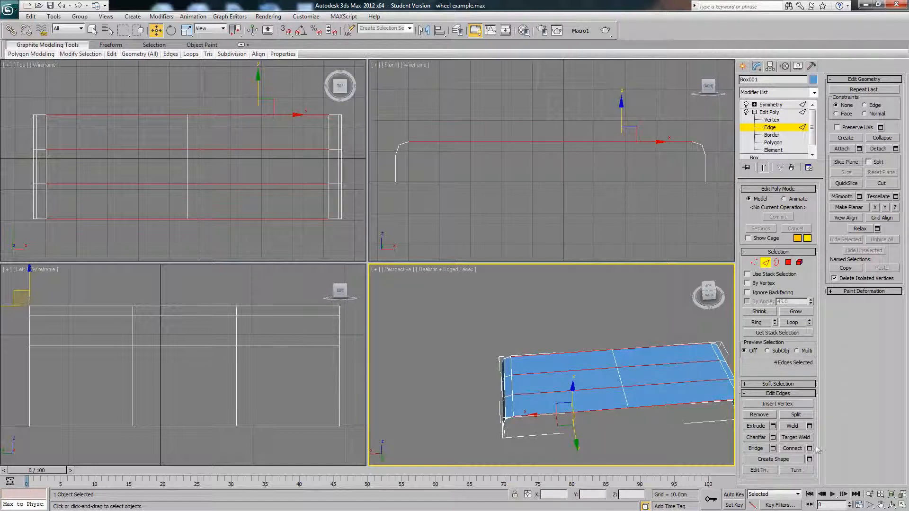
pyautogui.click(810, 449)
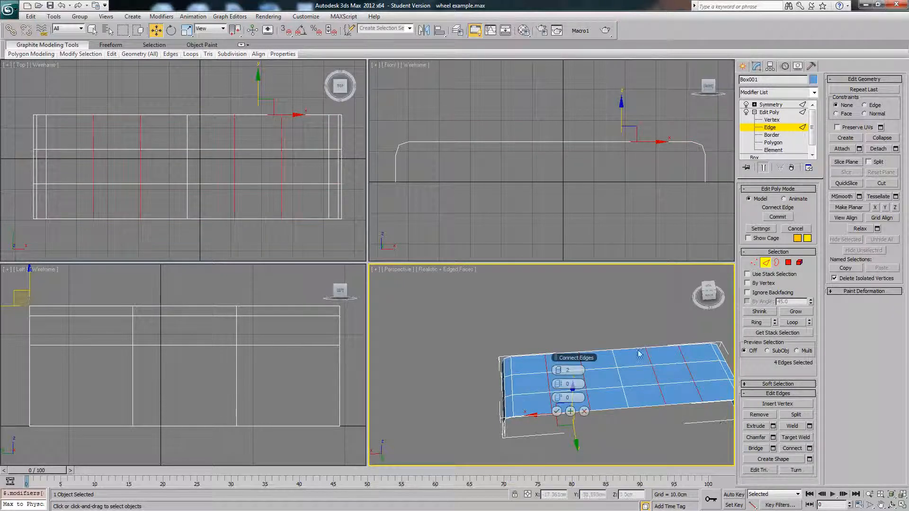
pyautogui.moveTo(639, 351); pyautogui.dragTo(685, 348, button='middle')
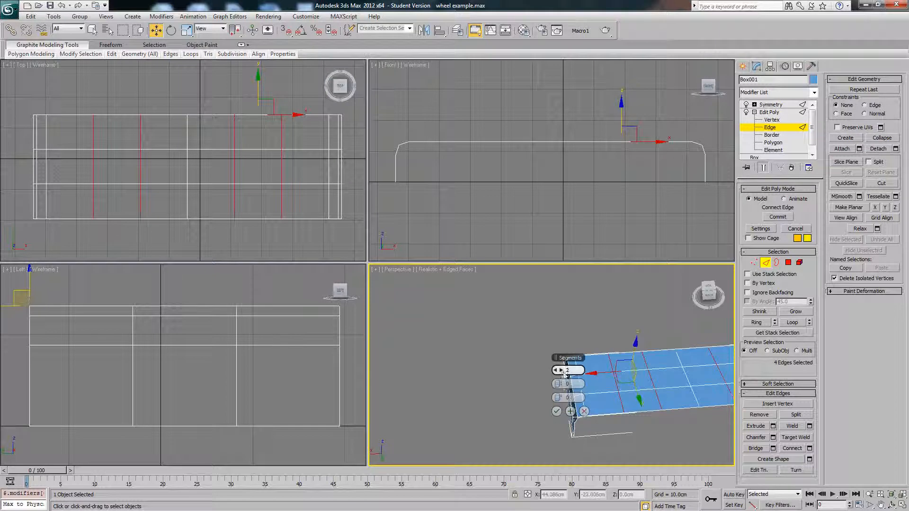
pyautogui.moveTo(560, 384); pyautogui.dragTo(706, 385)
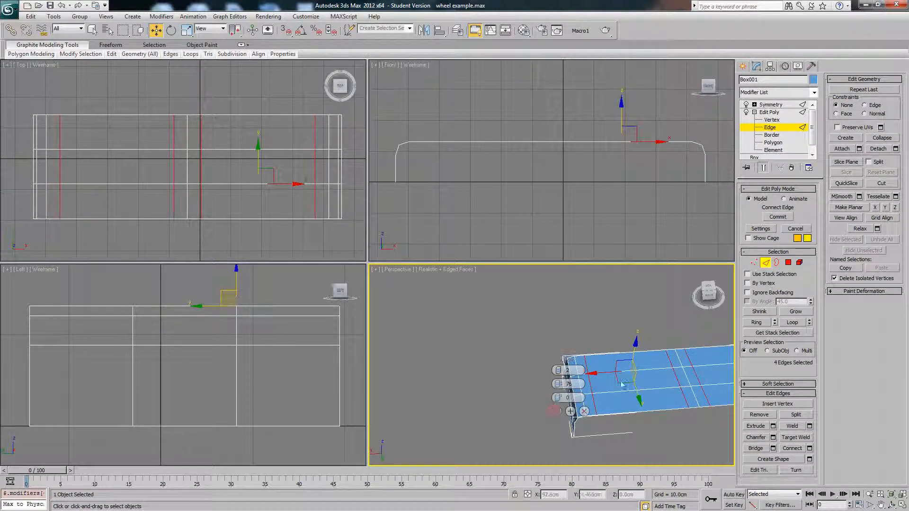
pyautogui.click(556, 412)
# Step: Connect the four top edges between the two new loops with 2 segments, using a negative pinch to draw them close together
pyautogui.moveTo(638, 334); pyautogui.dragTo(633, 436)
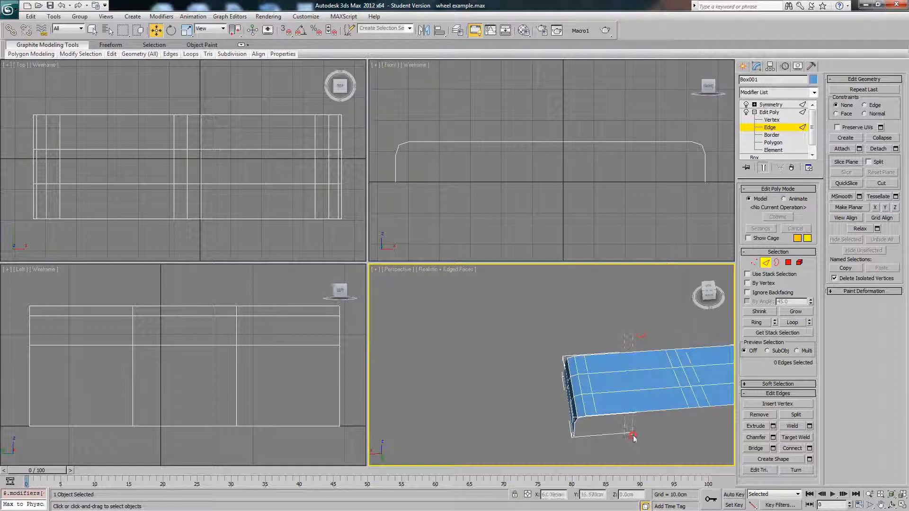
pyautogui.click(810, 449)
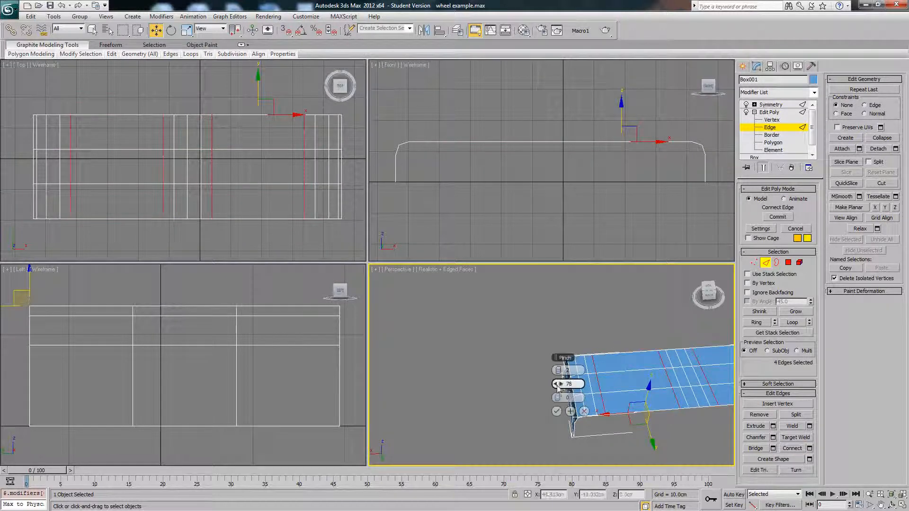
pyautogui.moveTo(559, 384); pyautogui.dragTo(320, 383)
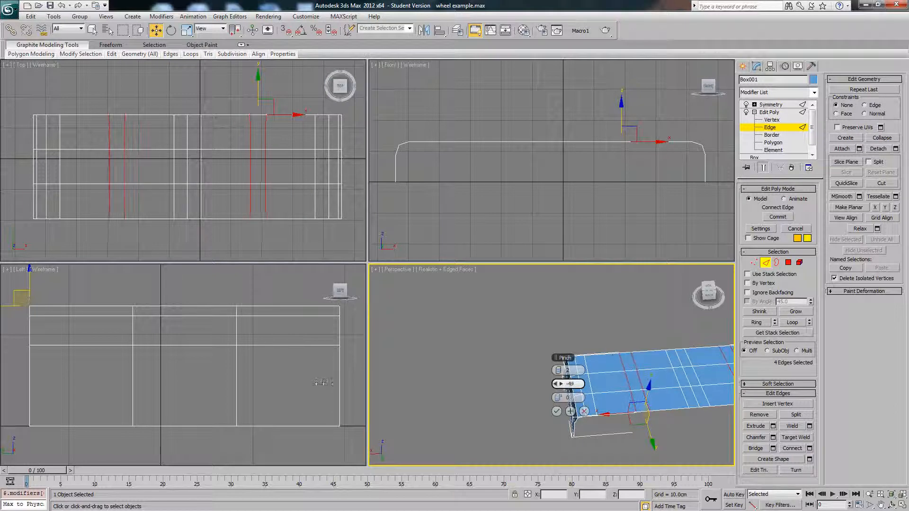
pyautogui.click(557, 411)
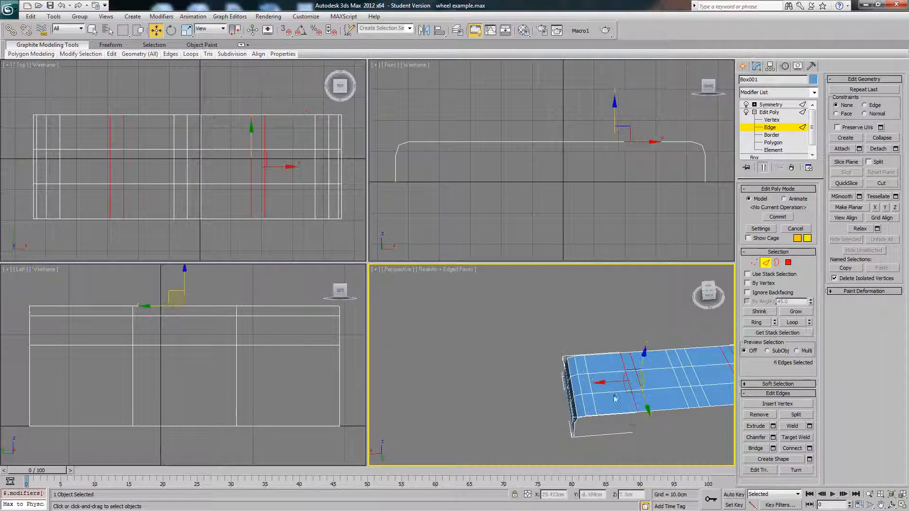
pyautogui.click(557, 323)
pyautogui.moveTo(630, 357); pyautogui.dragTo(555, 342, button='middle')
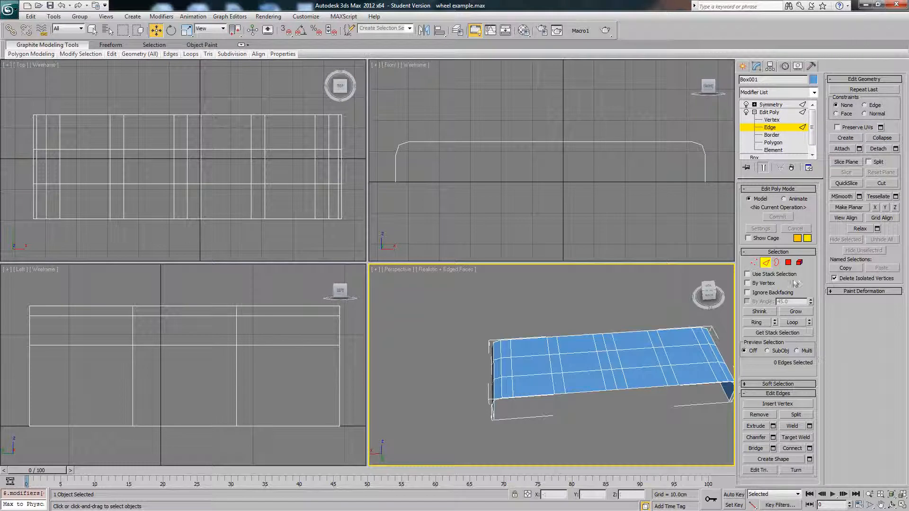
pyautogui.click(789, 263)
pyautogui.click(523, 366)
pyautogui.keyDown('ctrl'); pyautogui.click(572, 359); pyautogui.keyUp('ctrl')
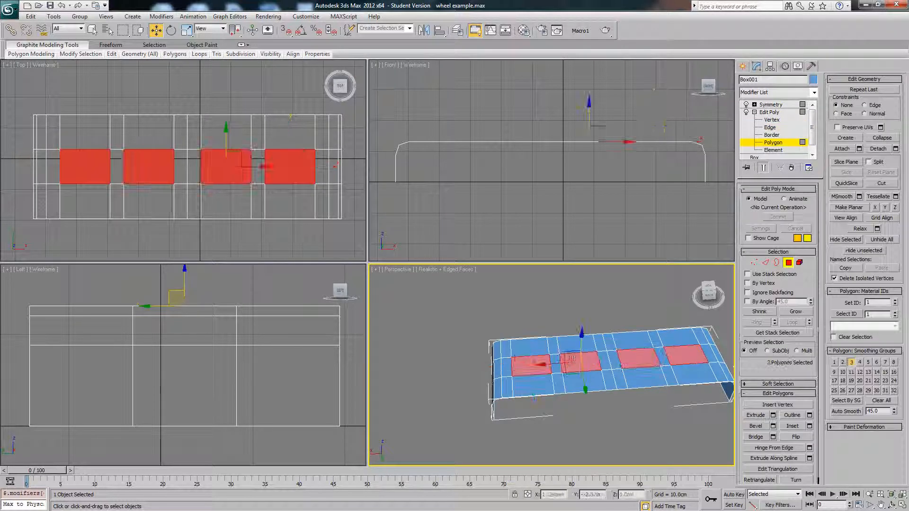
pyautogui.click(614, 428)
pyautogui.moveTo(588, 401)
pyautogui.keyDown('alt'); pyautogui.mouseDown(button='middle')
pyautogui.moveTo(609, 416)
pyautogui.moveTo(631, 397)
pyautogui.moveTo(596, 403)
pyautogui.mouseUp(button='middle'); pyautogui.keyUp('alt')
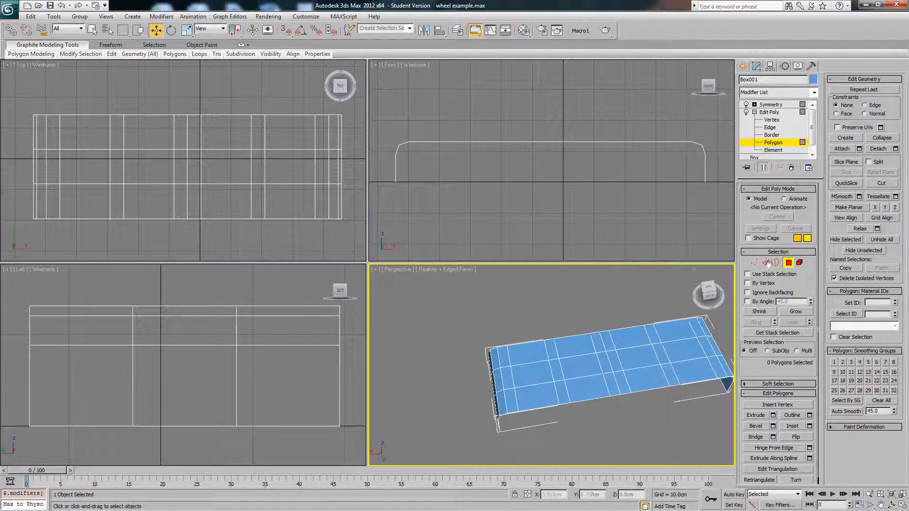
# Step: At vertex level, select the row of vertices beside the chamfered outer edge and move it outward to about X 40.26 cm
pyautogui.click(754, 264)
pyautogui.scroll(5, 550, 363)
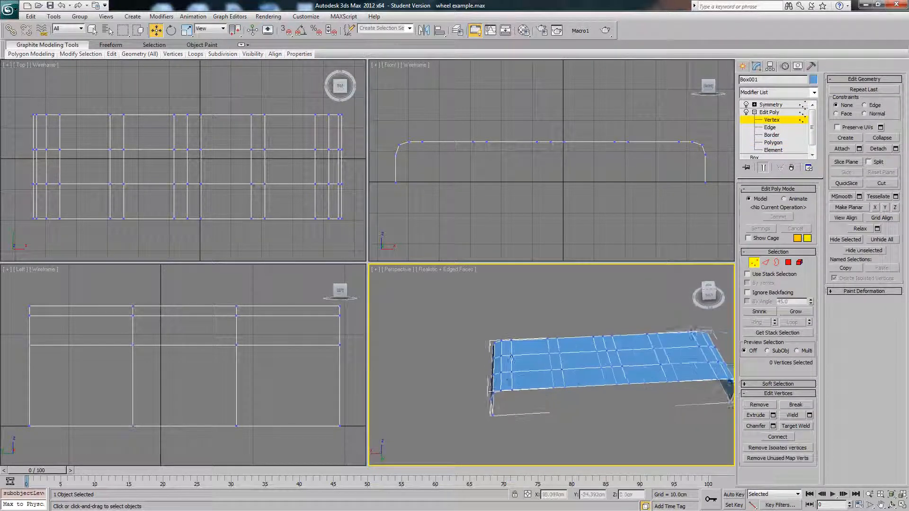
pyautogui.moveTo(579, 342); pyautogui.dragTo(535, 343, button='middle')
pyautogui.moveTo(501, 405); pyautogui.dragTo(500, 409)
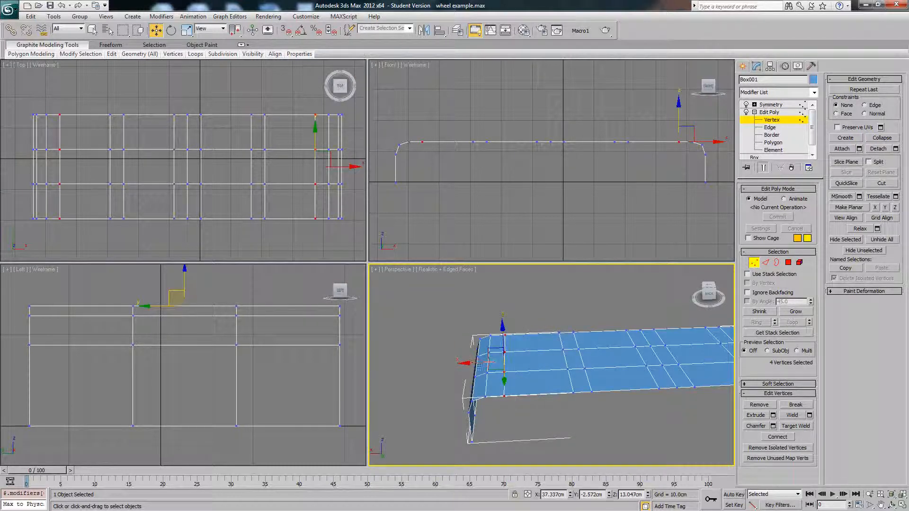
pyautogui.moveTo(475, 365); pyautogui.dragTo(464, 368)
pyautogui.keyDown('alt'); pyautogui.moveTo(600, 373); pyautogui.dragTo(578, 375, button='middle'); pyautogui.keyUp('alt')
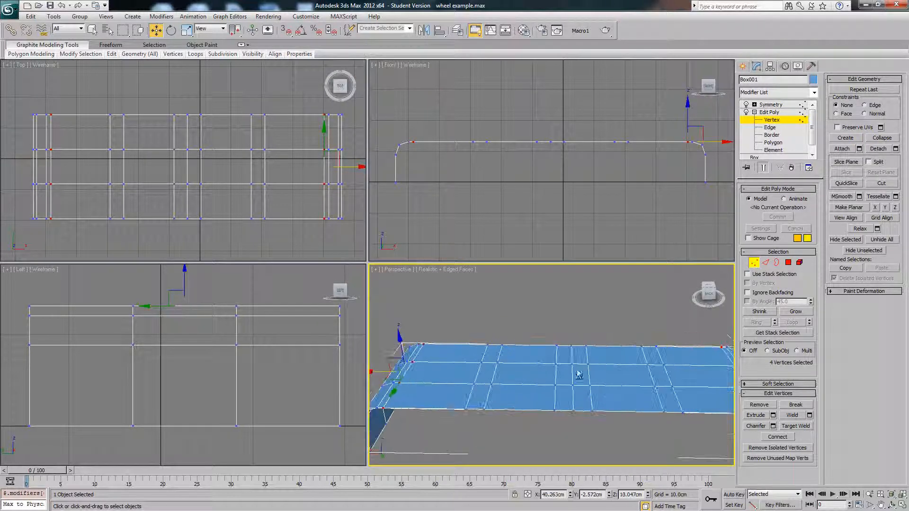
# Step: Select the vertex row beside the centre seam and move it toward the seam to about X -2.62 cm
pyautogui.moveTo(560, 337); pyautogui.dragTo(546, 431)
pyautogui.moveTo(529, 379); pyautogui.dragTo(539, 378)
pyautogui.keyDown('alt'); pyautogui.moveTo(543, 384); pyautogui.dragTo(562, 394, button='middle'); pyautogui.keyUp('alt')
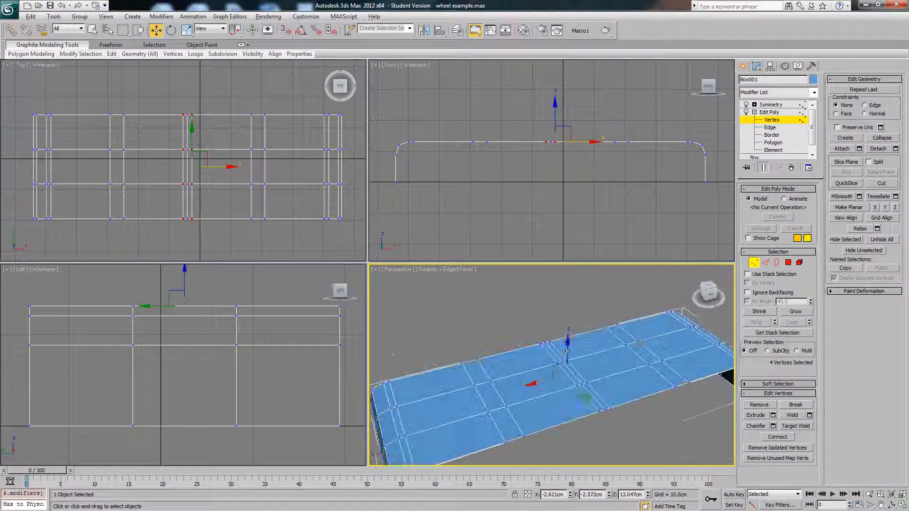
pyautogui.click(517, 349)
pyautogui.scroll(-2, 517, 349)
pyautogui.keyDown('alt'); pyautogui.moveTo(517, 349); pyautogui.dragTo(573, 364, button='middle'); pyautogui.keyUp('alt')
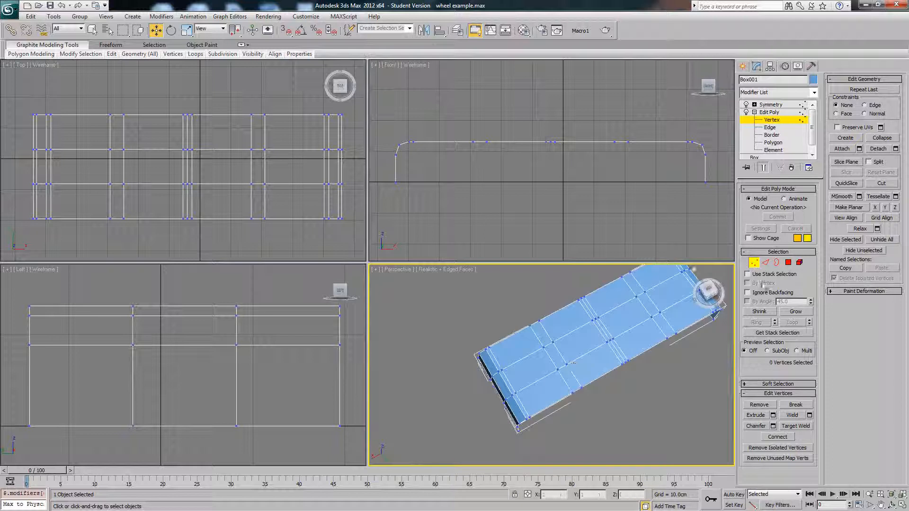
pyautogui.click(788, 263)
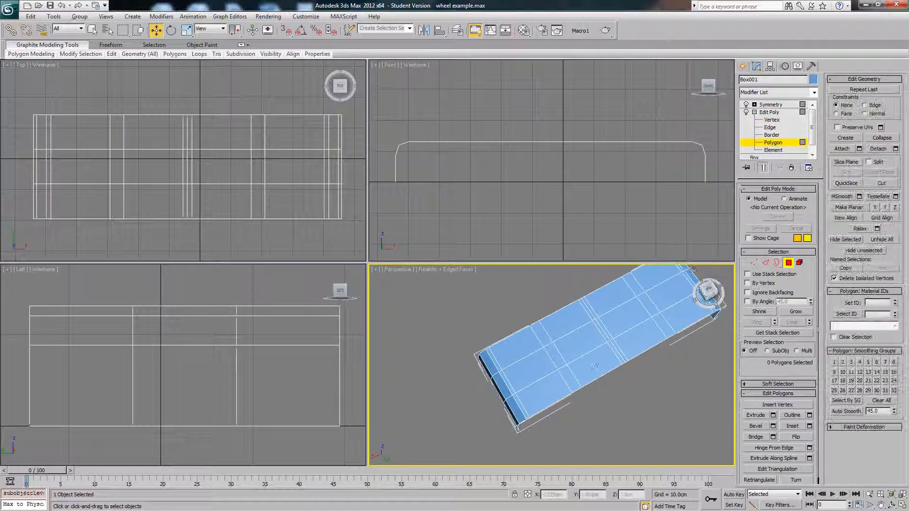
pyautogui.click(540, 359)
pyautogui.keyDown('ctrl'); pyautogui.click(575, 337); pyautogui.keyUp('ctrl')
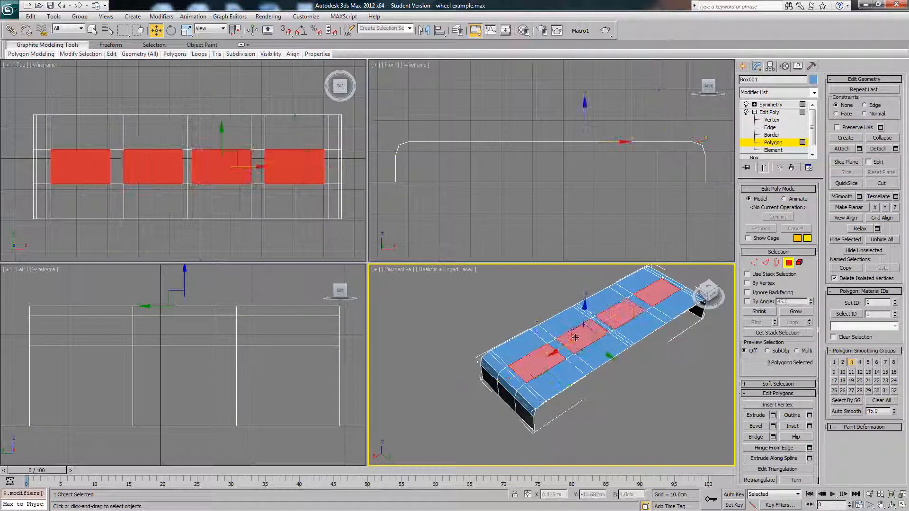
pyautogui.keyDown('alt'); pyautogui.moveTo(597, 365); pyautogui.dragTo(594, 359, button='middle'); pyautogui.keyUp('alt')
pyautogui.click(632, 396)
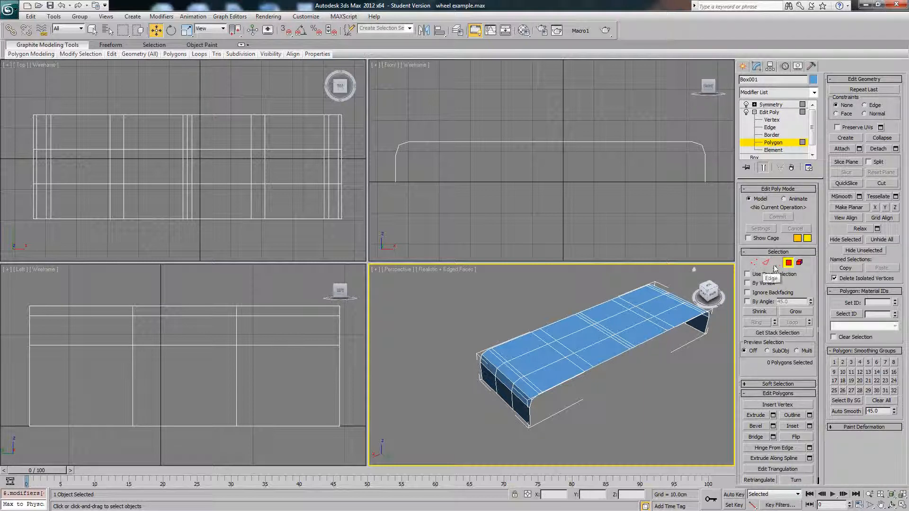
# Step: At polygon level, select the two large middle-row polygons that form the tread blocks on one half of the section
pyautogui.moveTo(621, 348); pyautogui.dragTo(573, 387, button='middle')
pyautogui.click(531, 366)
pyautogui.keyDown('ctrl'); pyautogui.click(572, 345); pyautogui.keyUp('ctrl')
pyautogui.scroll(3, 602, 362)
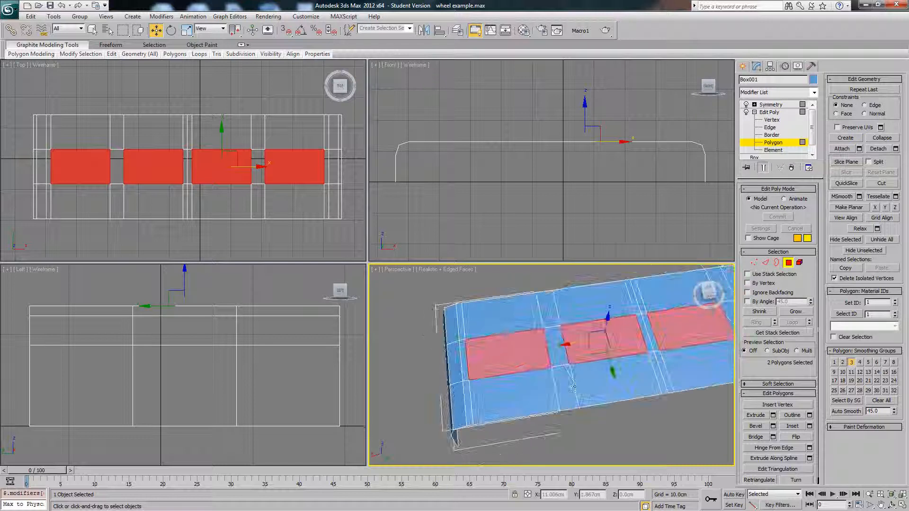
# Step: Slant the two tread blocks by moving the four vertices at their centre-facing ends about 8.25 cm in negative Y
pyautogui.click(754, 262)
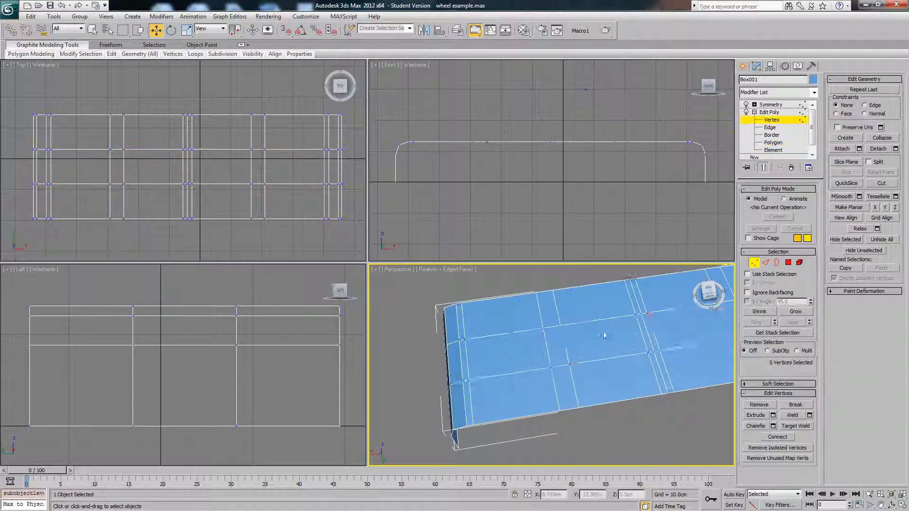
pyautogui.keyDown('alt'); pyautogui.moveTo(604, 336); pyautogui.dragTo(592, 351, button='middle'); pyautogui.keyUp('alt')
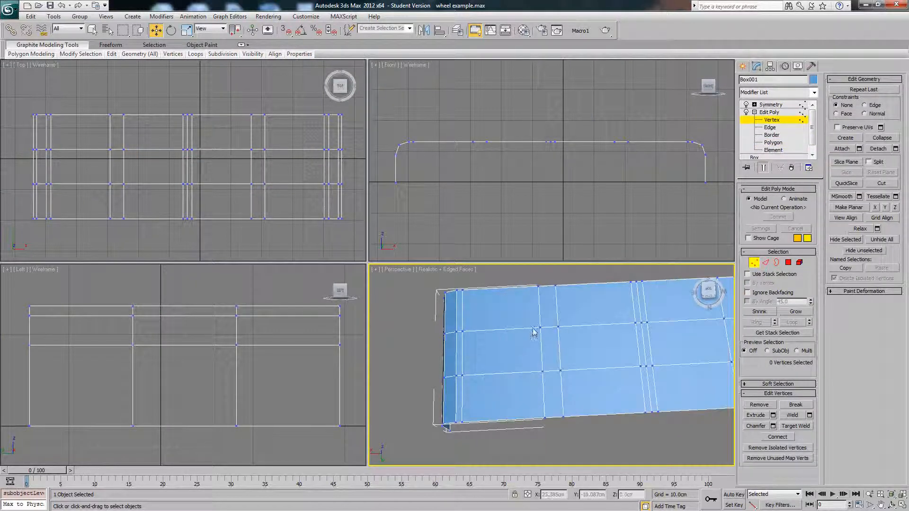
pyautogui.moveTo(532, 319); pyautogui.dragTo(582, 375)
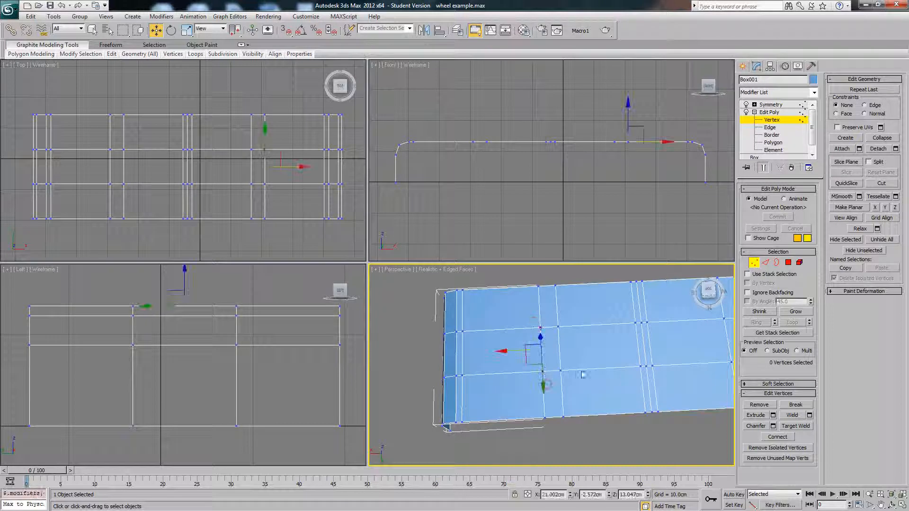
pyautogui.keyDown('ctrl'); pyautogui.click(636, 324); pyautogui.keyUp('ctrl')
pyautogui.keyDown('ctrl'); pyautogui.click(640, 366); pyautogui.keyUp('ctrl')
pyautogui.keyDown('alt'); pyautogui.moveTo(608, 366); pyautogui.dragTo(624, 374, button='middle'); pyautogui.keyUp('alt')
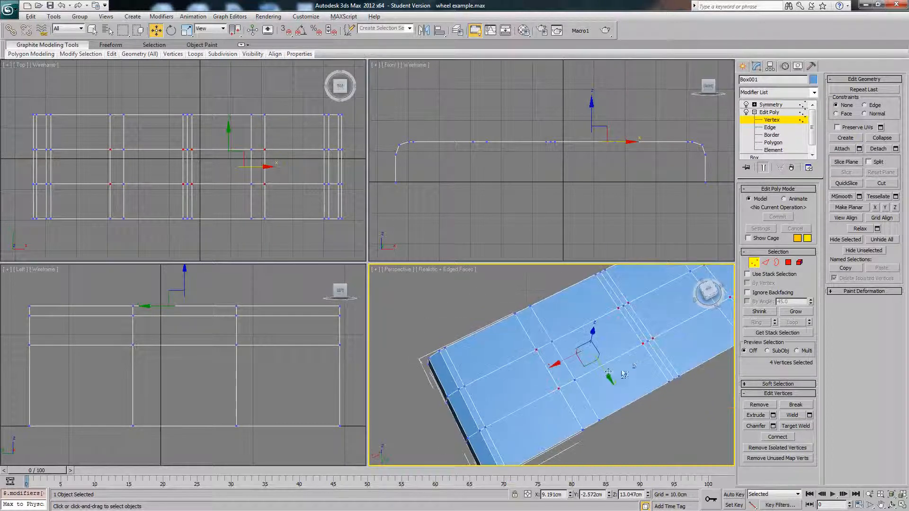
pyautogui.moveTo(603, 370); pyautogui.dragTo(584, 350)
pyautogui.keyDown('alt'); pyautogui.moveTo(584, 351); pyautogui.dragTo(632, 355, button='middle'); pyautogui.keyUp('alt')
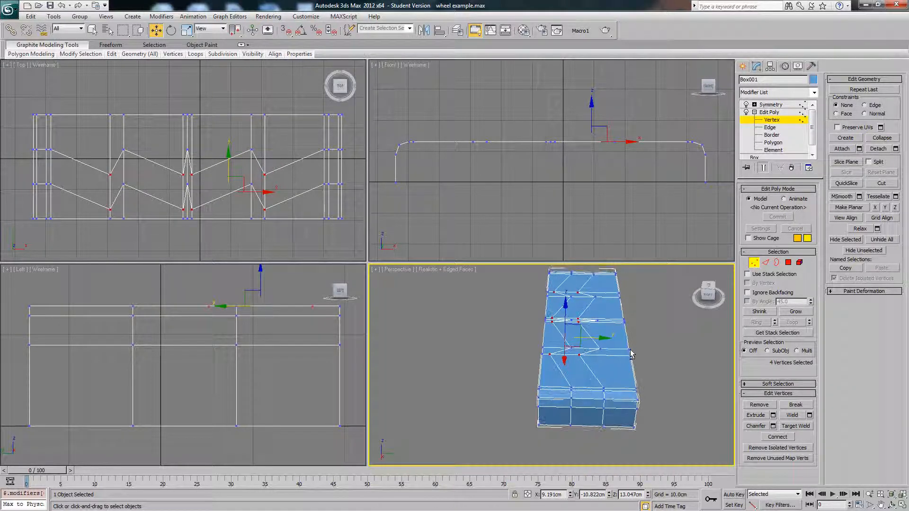
pyautogui.keyDown('alt'); pyautogui.moveTo(638, 293); pyautogui.dragTo(617, 311, button='middle'); pyautogui.keyUp('alt')
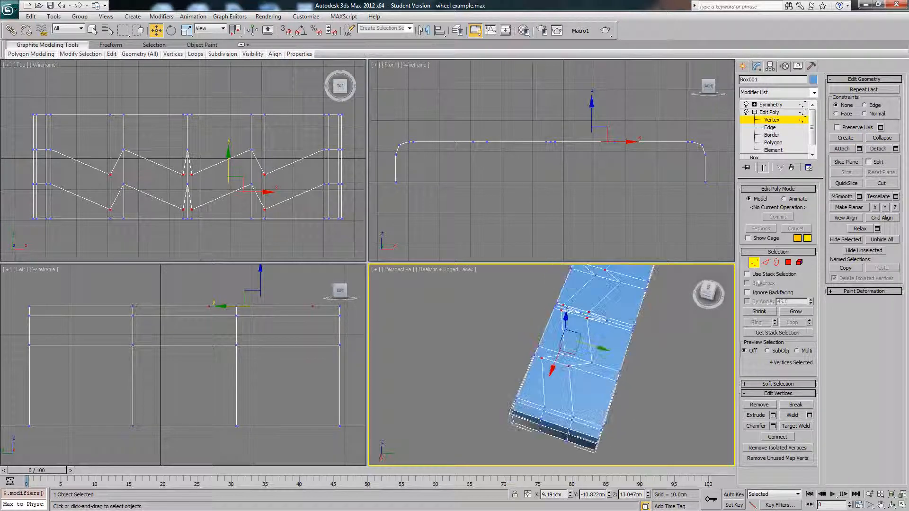
# Step: Bevel the two slanted tread-block polygons inward about 3.9 cm, narrowing the recess floors, and hide the edged-faces display
pyautogui.click(789, 263)
pyautogui.keyDown('alt'); pyautogui.moveTo(589, 339); pyautogui.dragTo(563, 317, button='middle'); pyautogui.keyUp('alt')
pyautogui.click(756, 427)
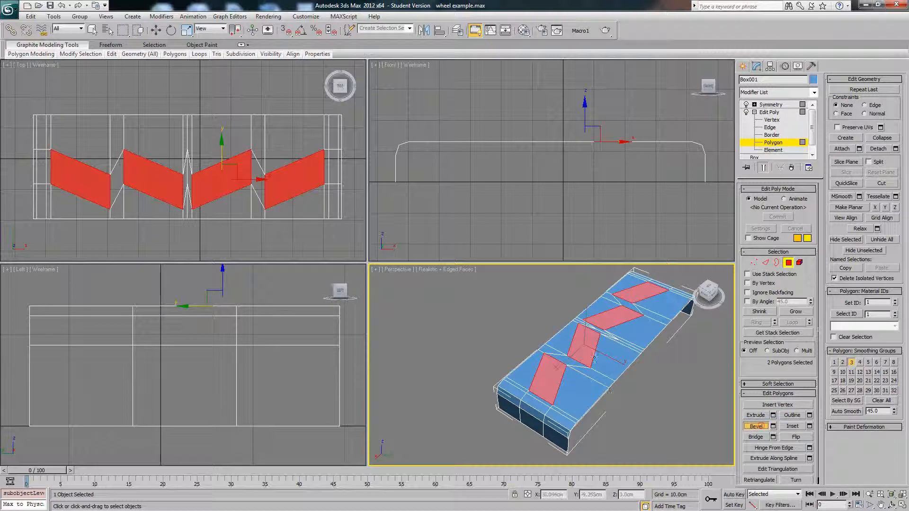
pyautogui.moveTo(588, 352); pyautogui.dragTo(587, 364)
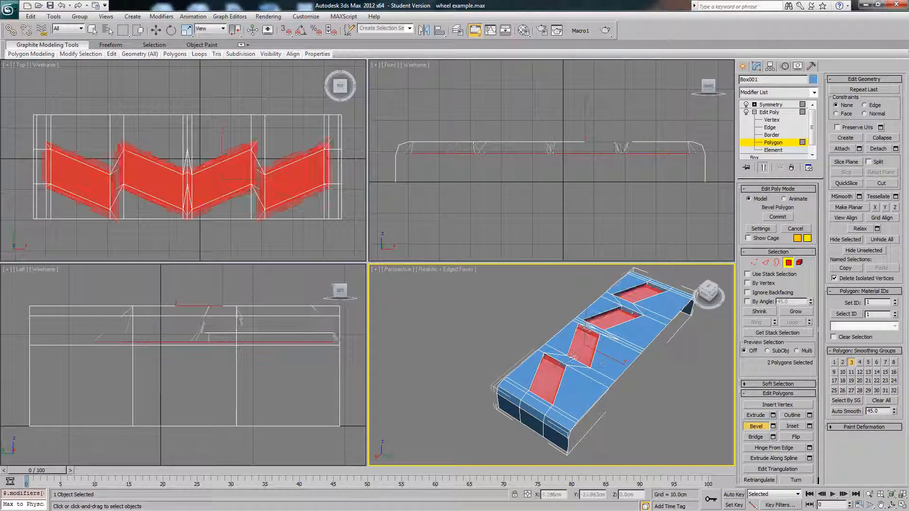
pyautogui.click(626, 365)
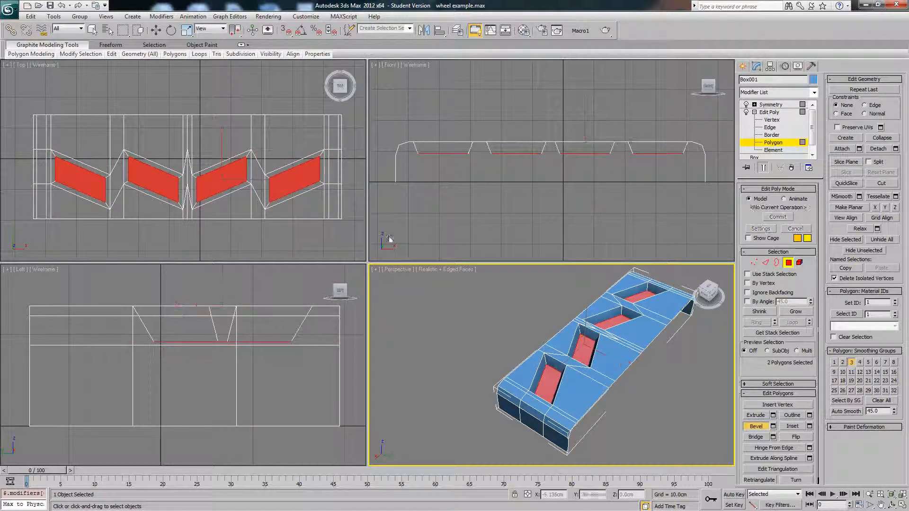
pyautogui.click(690, 418)
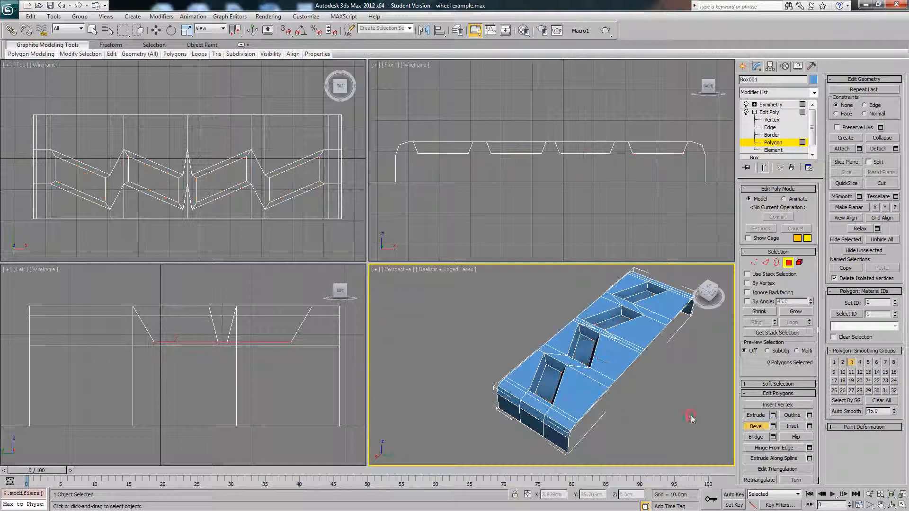
pyautogui.press('w')
pyautogui.keyDown('alt'); pyautogui.moveTo(655, 402); pyautogui.dragTo(649, 357, button='middle'); pyautogui.keyUp('alt')
pyautogui.press('F4')
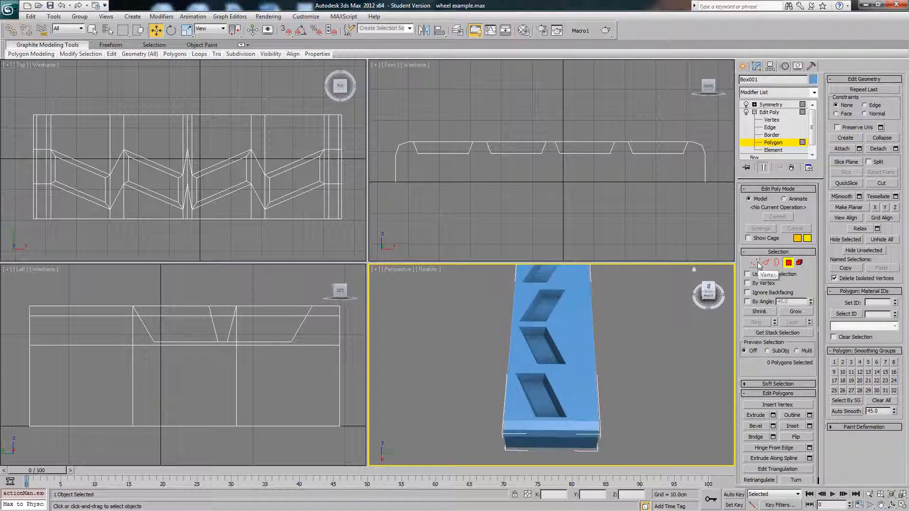
# Step: Select the nine vertices along the long side farther from the recesses and move them inward to about Y 7.36 cm
pyautogui.click(756, 263)
pyautogui.moveTo(587, 370)
pyautogui.keyDown('alt'); pyautogui.mouseDown(button='middle')
pyautogui.moveTo(592, 376)
pyautogui.moveTo(590, 366)
pyautogui.mouseUp(button='middle'); pyautogui.keyUp('alt')
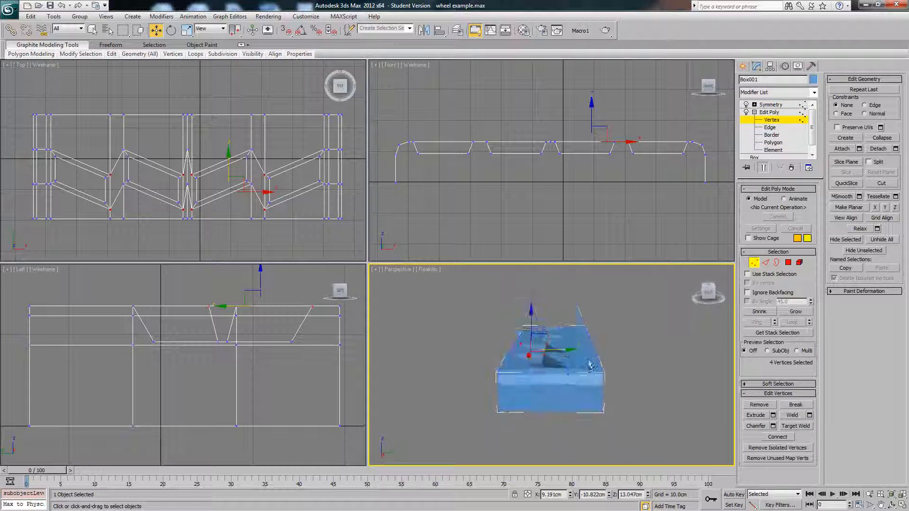
pyautogui.scroll(-2, 291, 346)
pyautogui.moveTo(283, 340)
pyautogui.mouseDown(button='middle')
pyautogui.moveTo(259, 342)
pyautogui.moveTo(287, 349)
pyautogui.mouseUp(button='middle')
pyautogui.moveTo(149, 422); pyautogui.dragTo(150, 424)
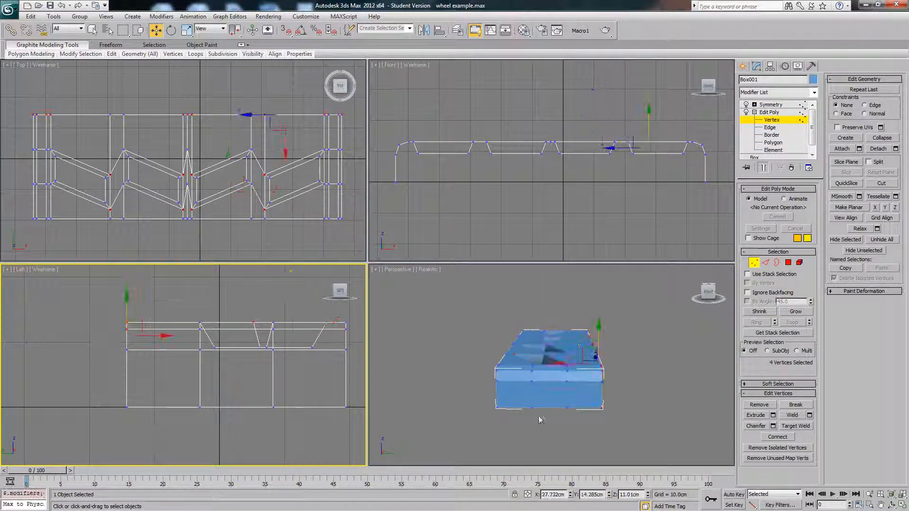
pyautogui.keyDown('alt'); pyautogui.moveTo(562, 387); pyautogui.dragTo(559, 396, button='middle'); pyautogui.keyUp('alt')
pyautogui.middleClick(160, 347)
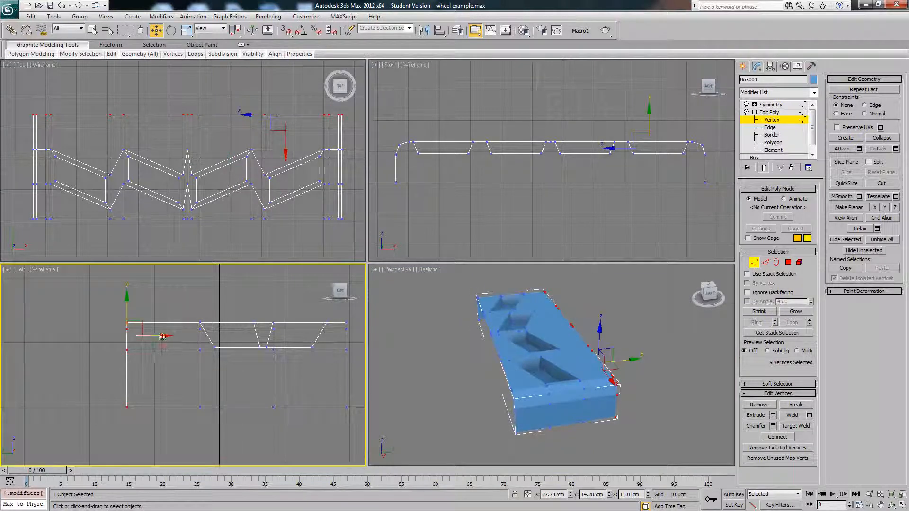
pyautogui.moveTo(163, 337); pyautogui.dragTo(208, 341)
pyautogui.keyDown('alt'); pyautogui.moveTo(562, 379); pyautogui.dragTo(502, 357, button='middle'); pyautogui.keyUp('alt')
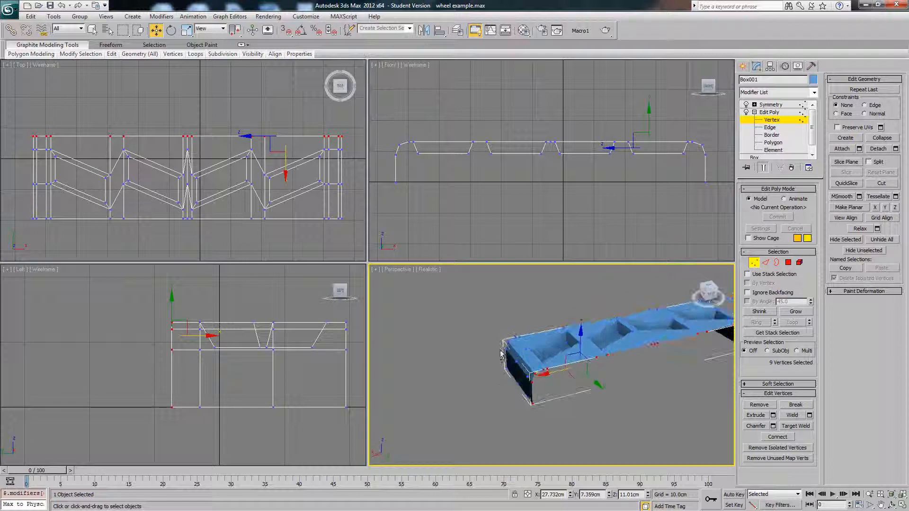
# Step: Select the eight floor vertices of the recesses in the front view and raise them to roughly half the recess depth
pyautogui.moveTo(636, 204); pyautogui.dragTo(635, 213, button='middle')
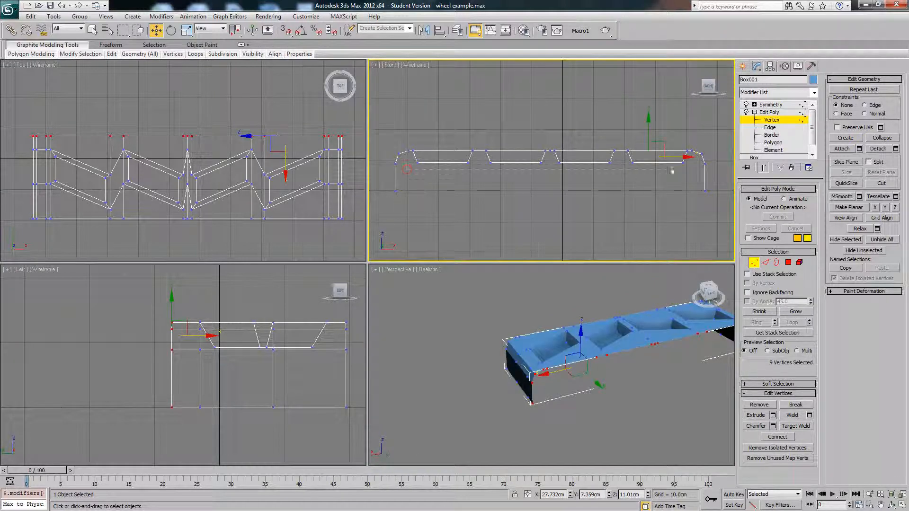
pyautogui.moveTo(692, 164); pyautogui.dragTo(658, 163)
pyautogui.moveTo(645, 147); pyautogui.dragTo(643, 153, button='middle')
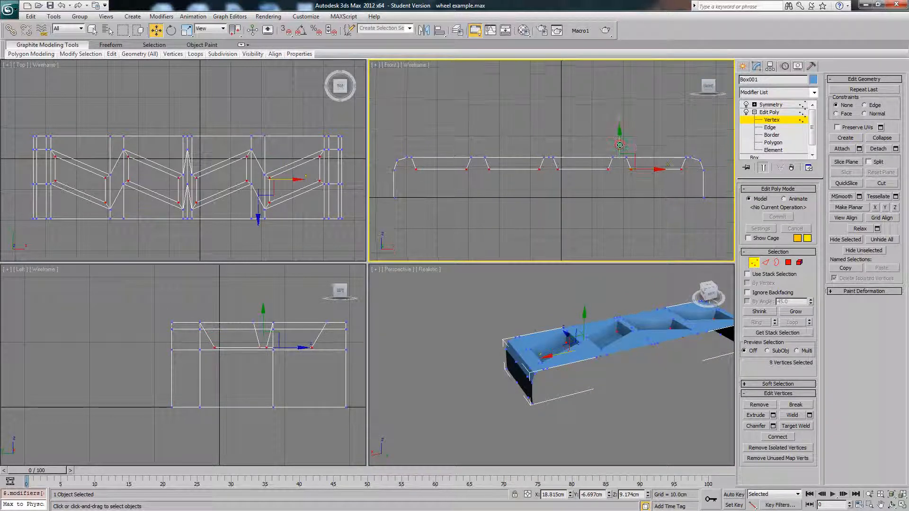
pyautogui.moveTo(622, 145); pyautogui.dragTo(622, 140)
pyautogui.click(606, 376)
pyautogui.scroll(-3, 593, 359)
pyautogui.press('F4')
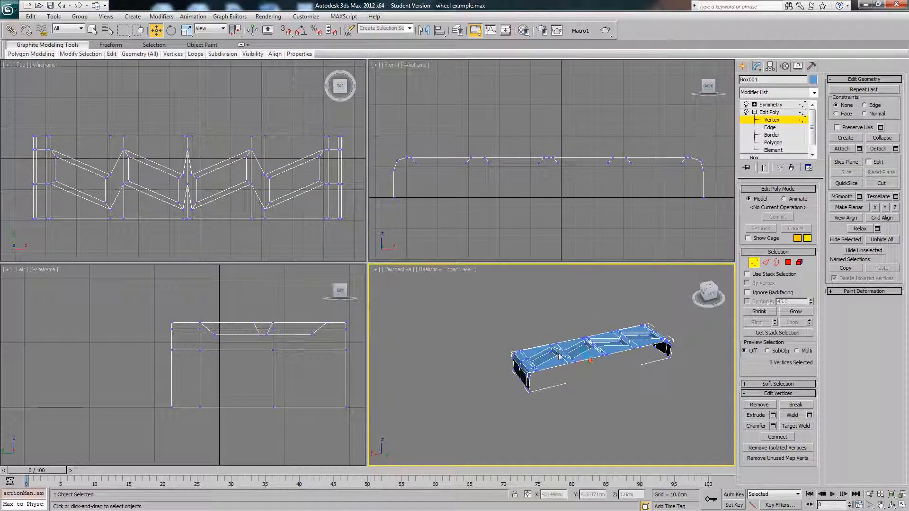
pyautogui.keyDown('alt'); pyautogui.moveTo(559, 356); pyautogui.dragTo(626, 394, button='middle'); pyautogui.keyUp('alt')
pyautogui.press('F4')
# Step: Leave vertex level, add a second Edit Poly modifier above Symmetry, and collapse the lower Edit Poly's sub-object list
pyautogui.click(753, 262)
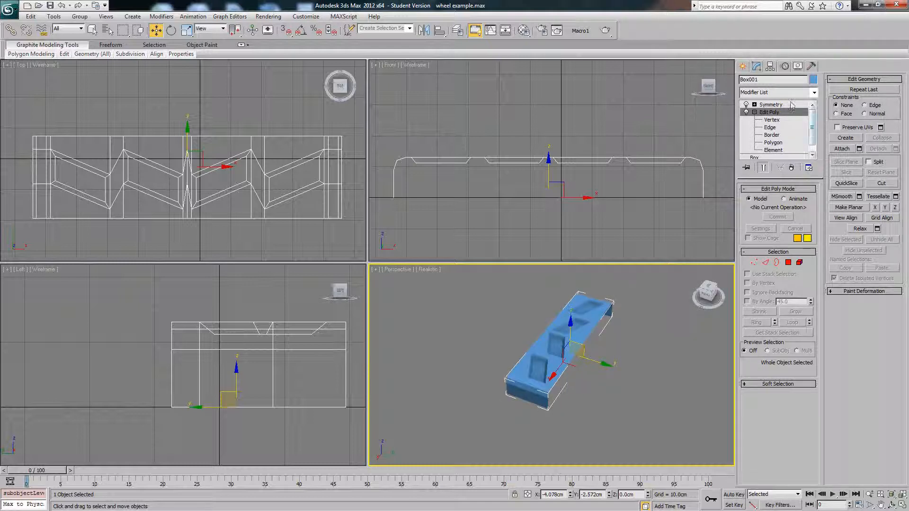
pyautogui.click(771, 105)
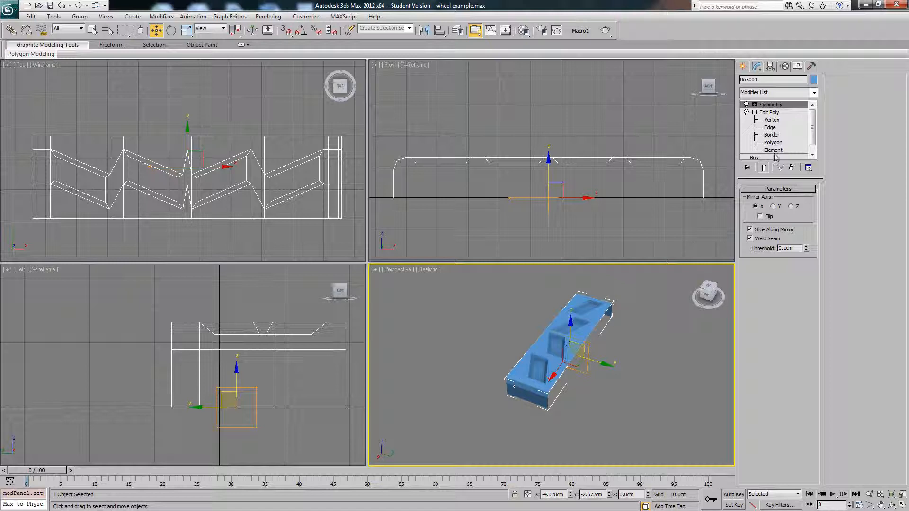
pyautogui.click(798, 96)
pyautogui.click(793, 95)
pyautogui.click(781, 94)
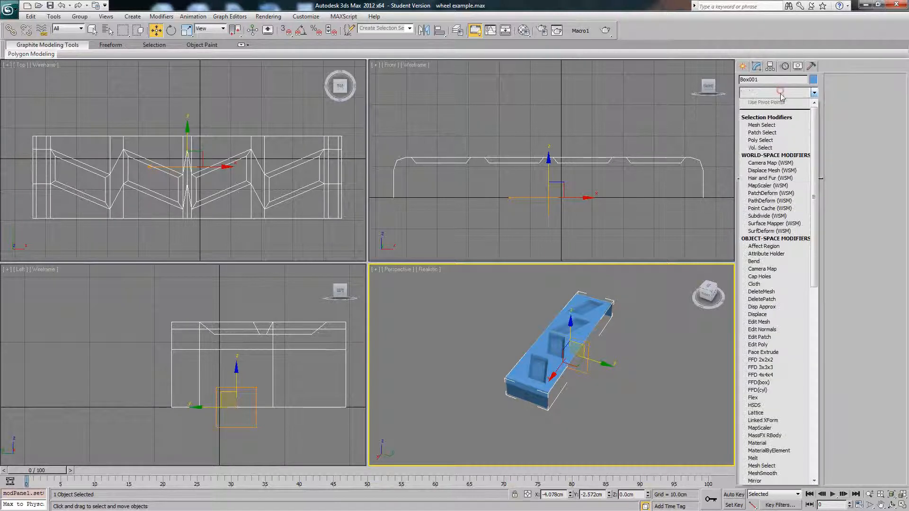
pyautogui.click(763, 346)
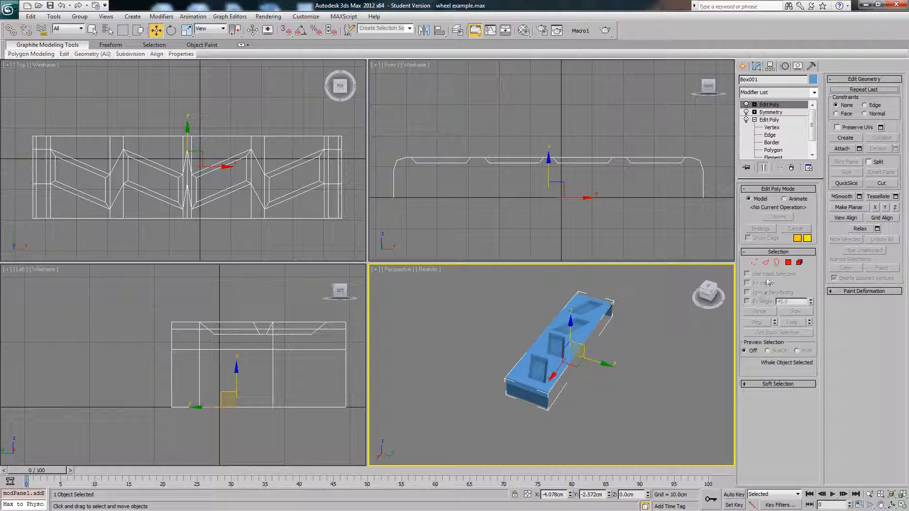
pyautogui.keyDown('alt'); pyautogui.moveTo(685, 312); pyautogui.dragTo(579, 330, button='middle'); pyautogui.keyUp('alt')
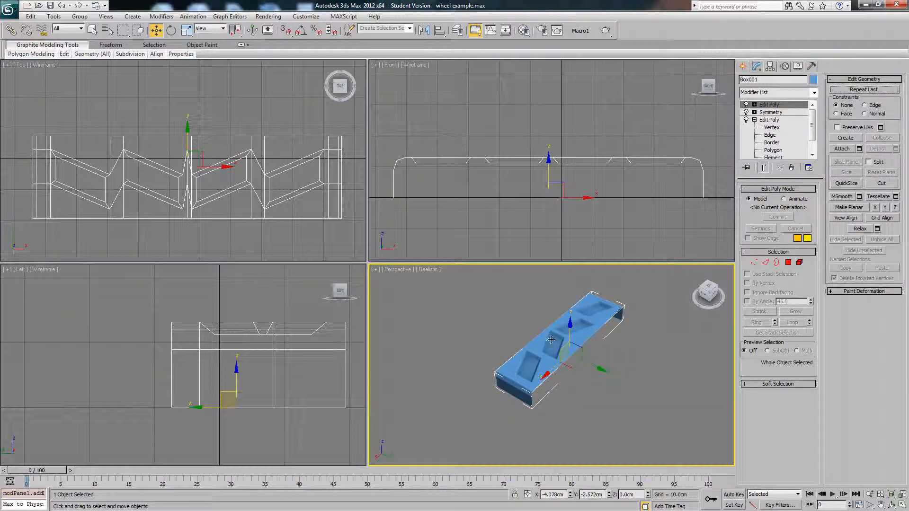
pyautogui.click(754, 120)
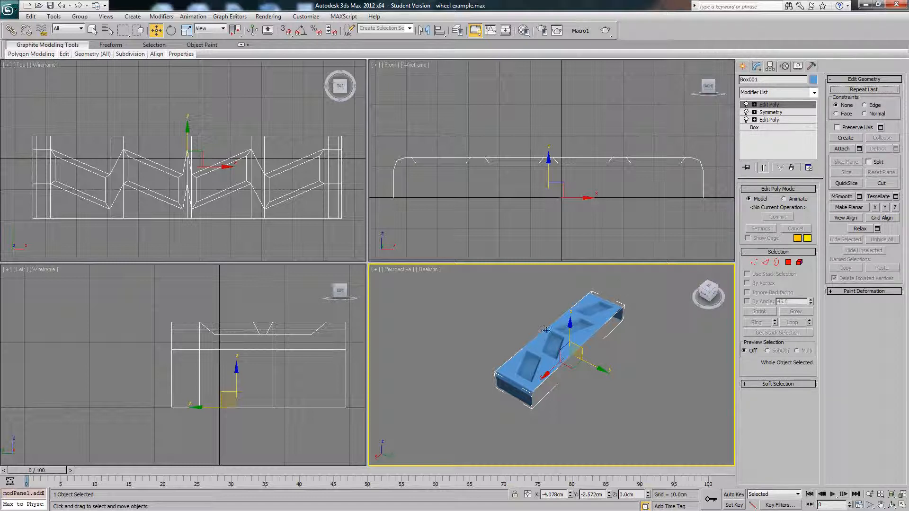
# Step: Examine the tread section at the lower Edit Poly and Symmetry levels with the end-result display off, returning to the upper Edit Poly
pyautogui.click(771, 112)
pyautogui.click(769, 120)
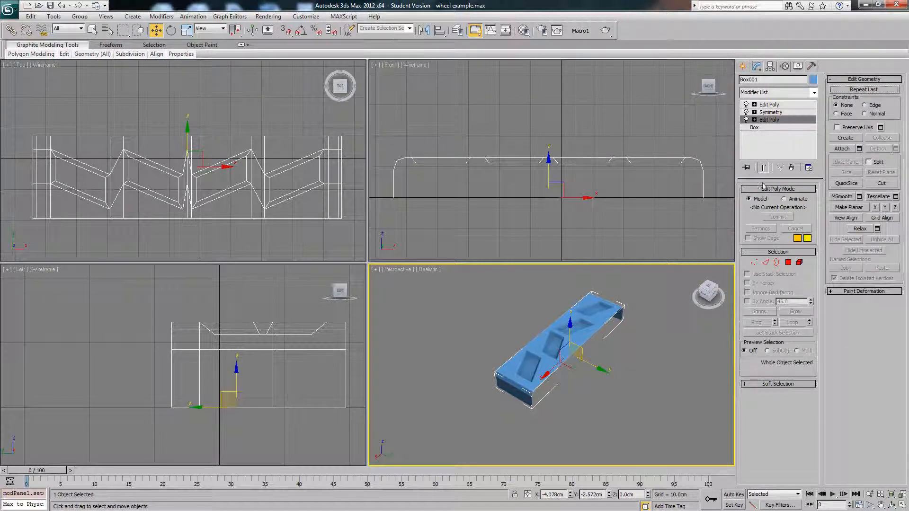
pyautogui.click(763, 167)
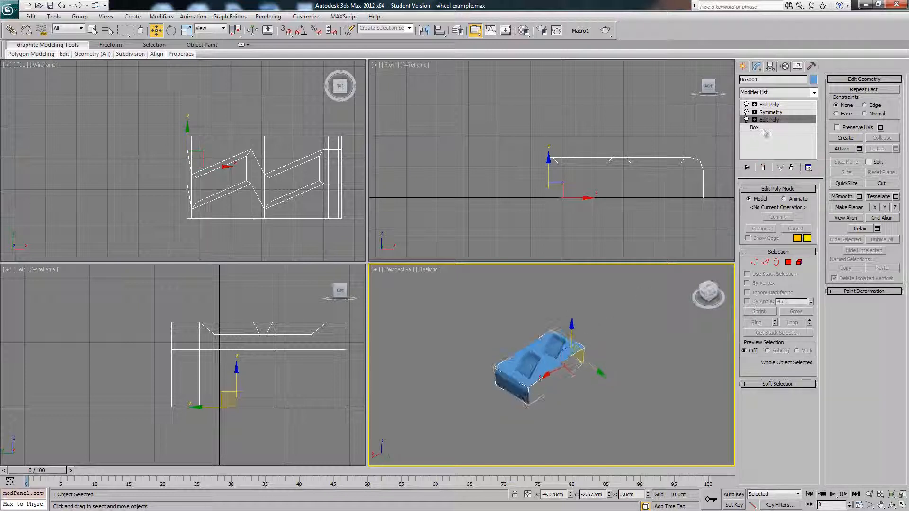
pyautogui.click(769, 113)
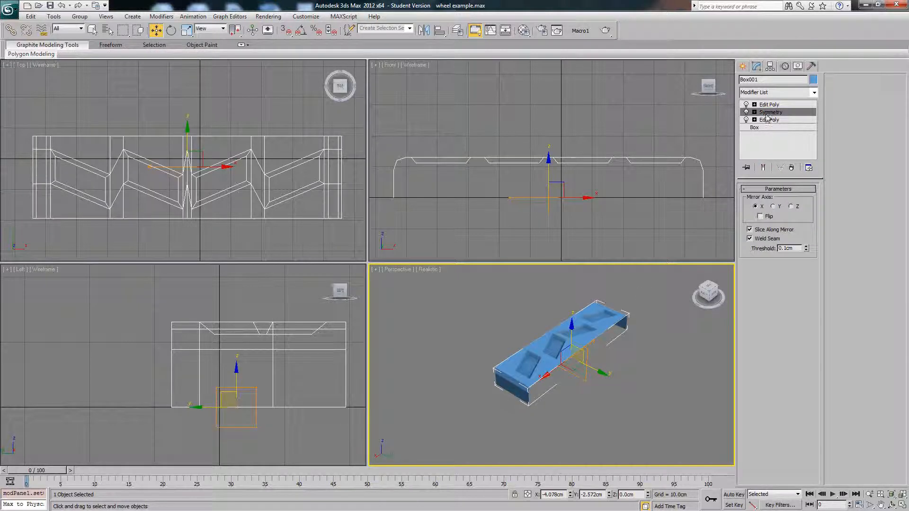
pyautogui.click(771, 105)
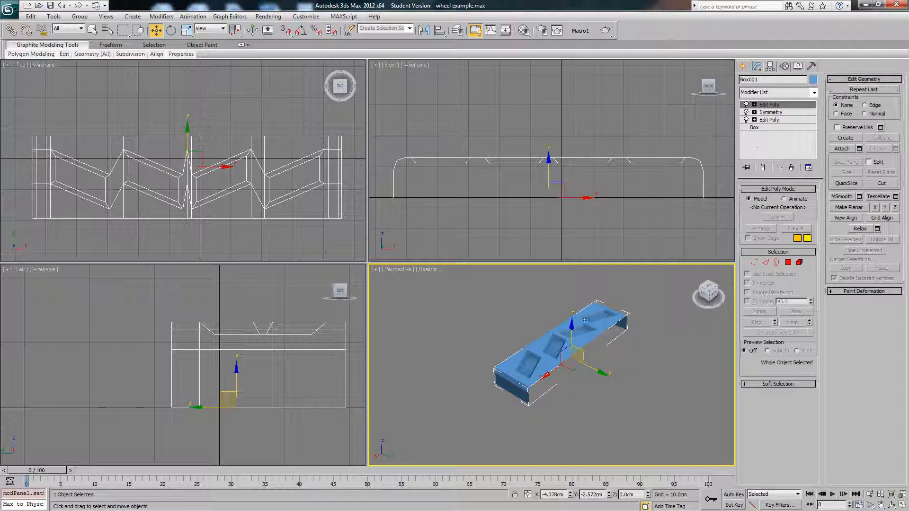
# Step: Try cloning the tread section along negative Y as four instances, placing the copies side by side by eye
pyautogui.keyDown('alt'); pyautogui.moveTo(598, 311); pyautogui.dragTo(600, 313, button='middle'); pyautogui.keyUp('alt')
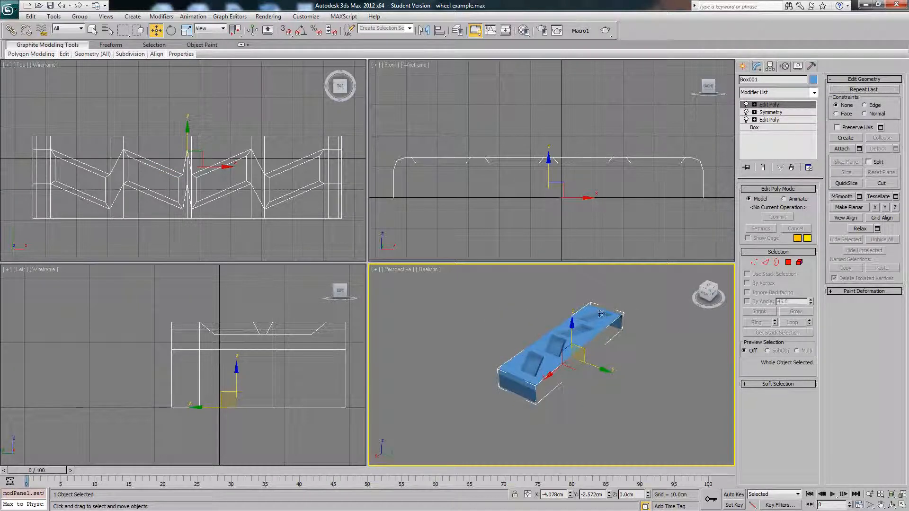
pyautogui.scroll(4, 601, 341)
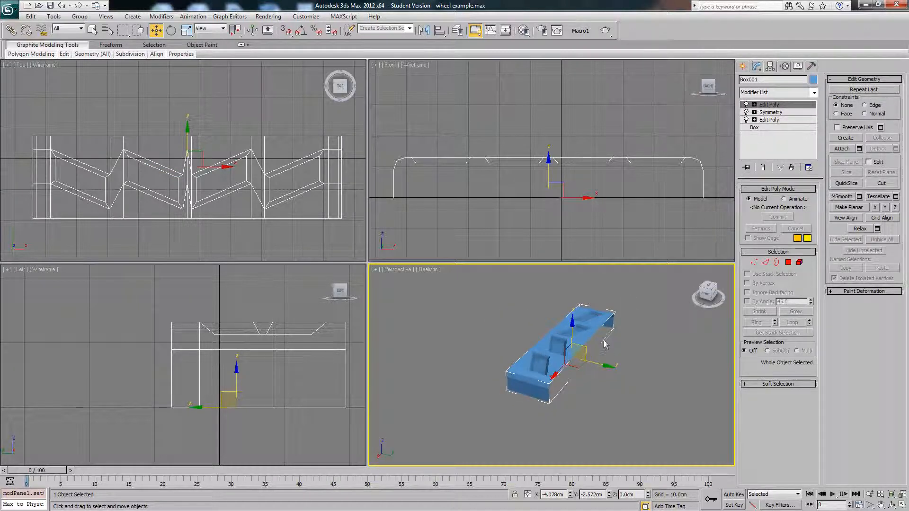
pyautogui.keyDown('alt'); pyautogui.moveTo(539, 352); pyautogui.dragTo(588, 356, button='middle'); pyautogui.keyUp('alt')
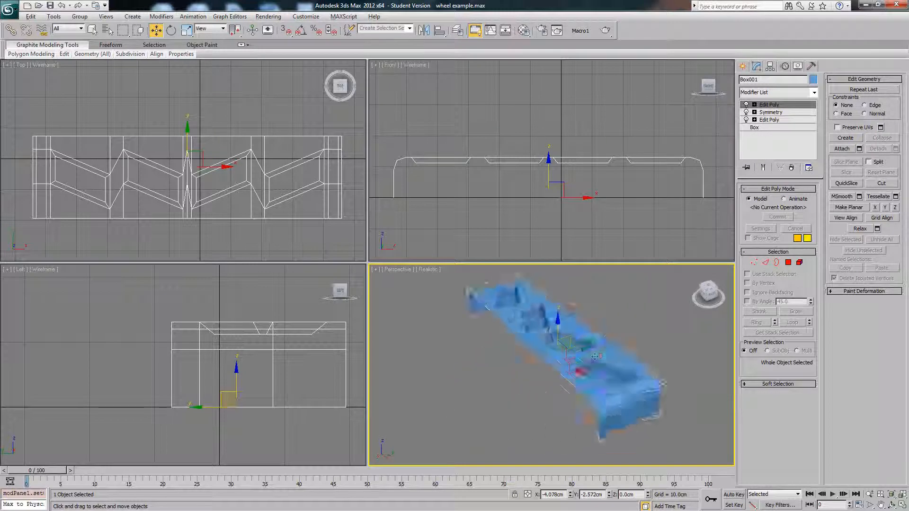
pyautogui.scroll(-5, 589, 357)
pyautogui.scroll(2, 581, 354)
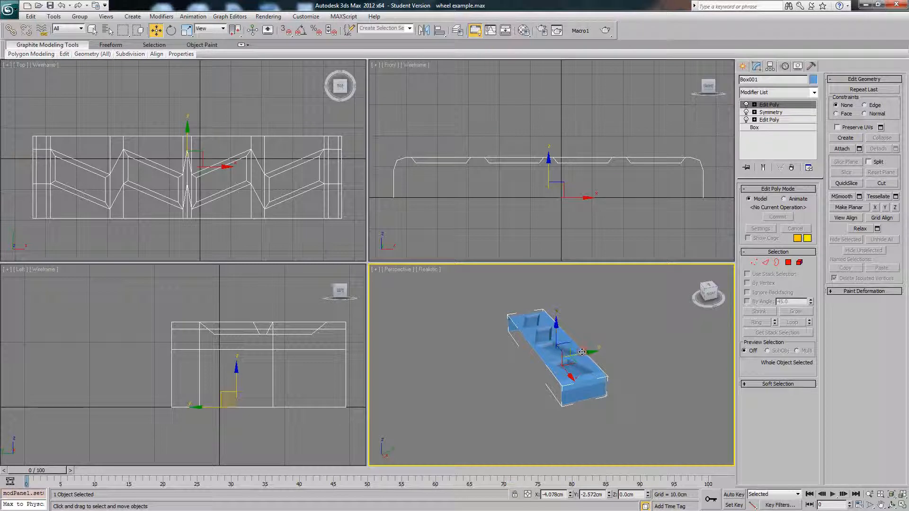
pyautogui.moveTo(582, 353)
pyautogui.keyDown('shift'); pyautogui.mouseDown()
pyautogui.moveTo(492, 367)
pyautogui.moveTo(541, 365)
pyautogui.mouseUp(); pyautogui.keyUp('shift')
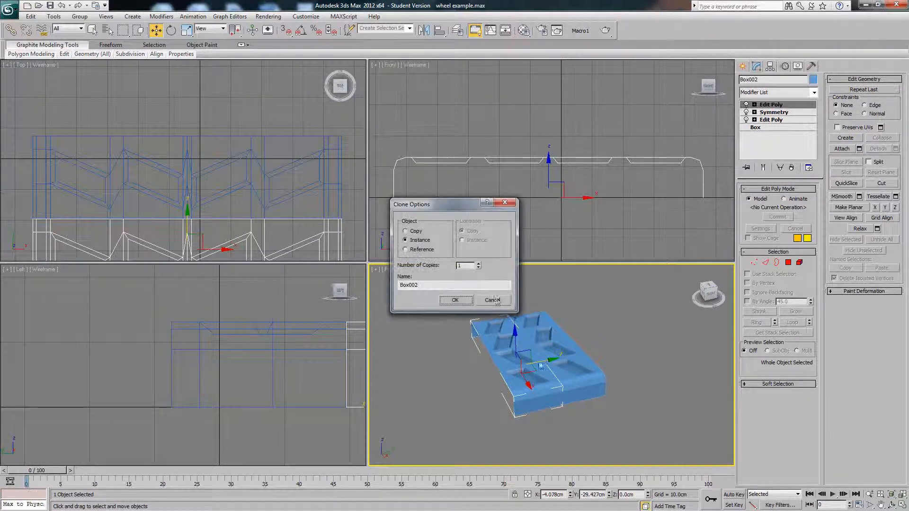
pyautogui.click(480, 266)
pyautogui.click(457, 299)
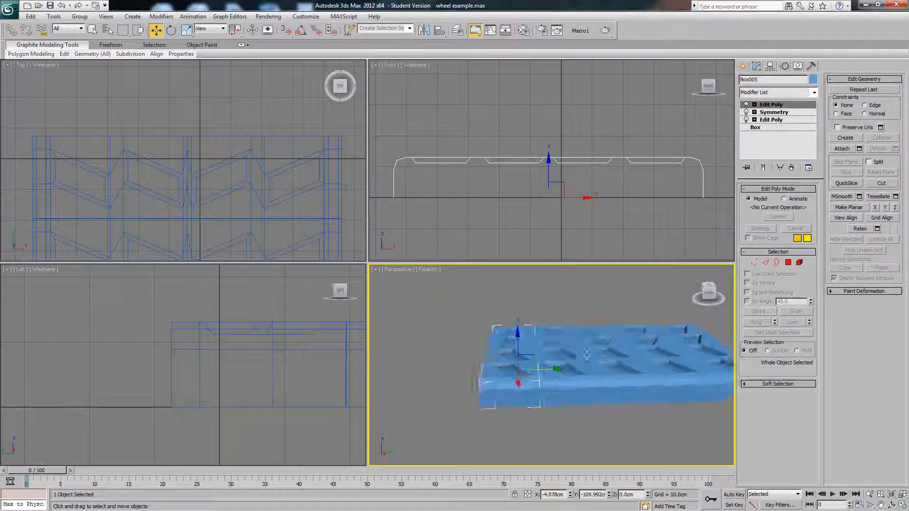
# Step: Show edged faces in the perspective view and undo the cloning of the tread section
pyautogui.scroll(3, 561, 352)
pyautogui.press('F4')
pyautogui.scroll(3, 553, 357)
pyautogui.scroll(-6, 553, 357)
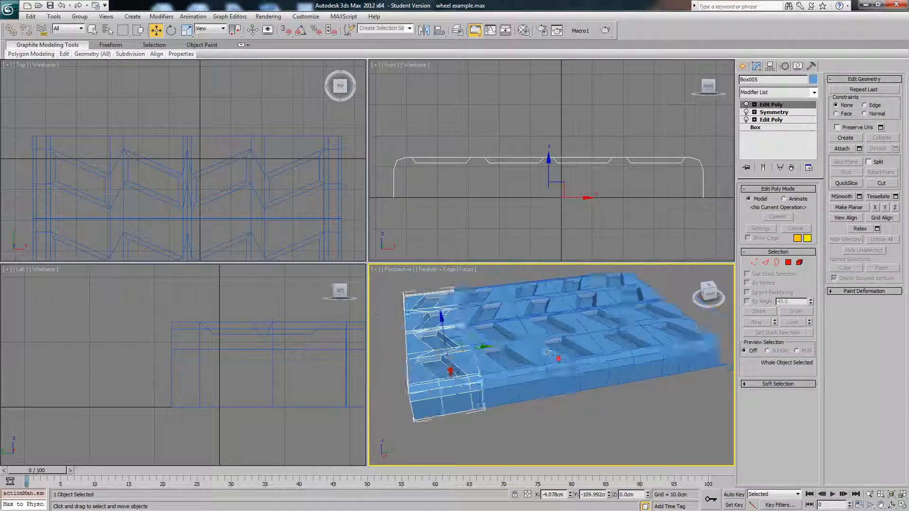
pyautogui.hotkey('ctrl', 'z')
pyautogui.scroll(4, 581, 327)
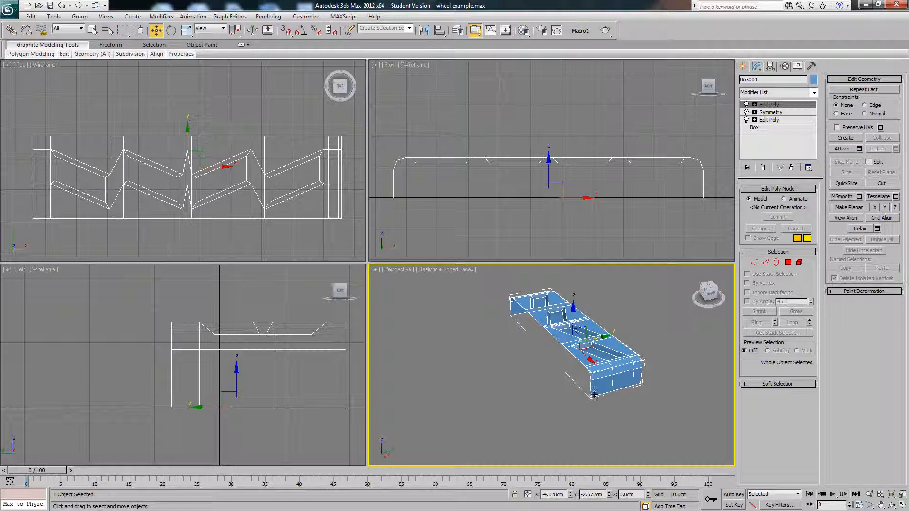
# Step: Turn on 3D snapping with Vertex as the snap type and maximize the perspective view around the section's end corner
pyautogui.click(289, 35)
pyautogui.rightClick(495, 253)
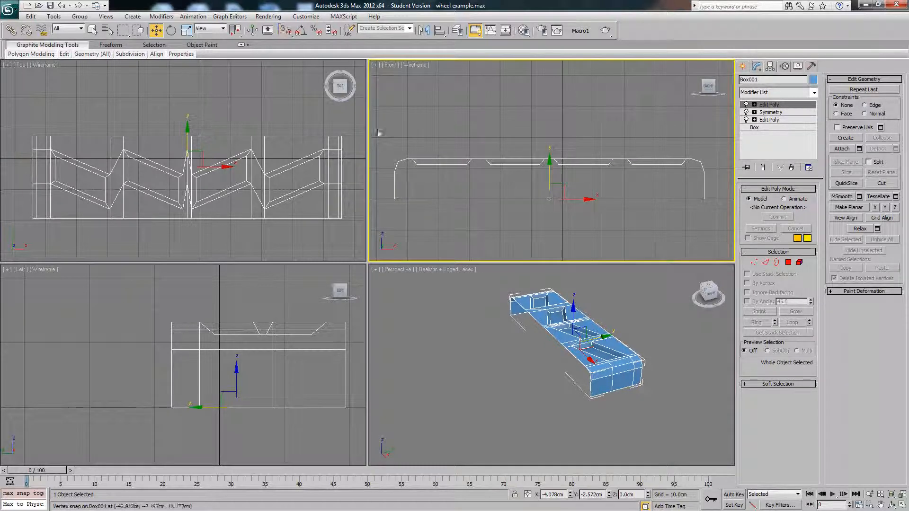
pyautogui.rightClick(287, 32)
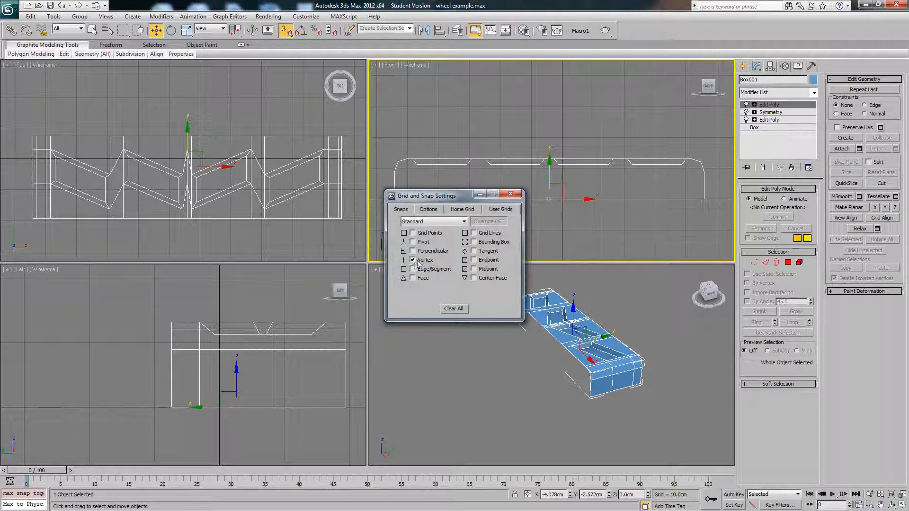
pyautogui.click(413, 260)
pyautogui.click(512, 194)
pyautogui.moveTo(639, 375); pyautogui.dragTo(615, 371, button='middle')
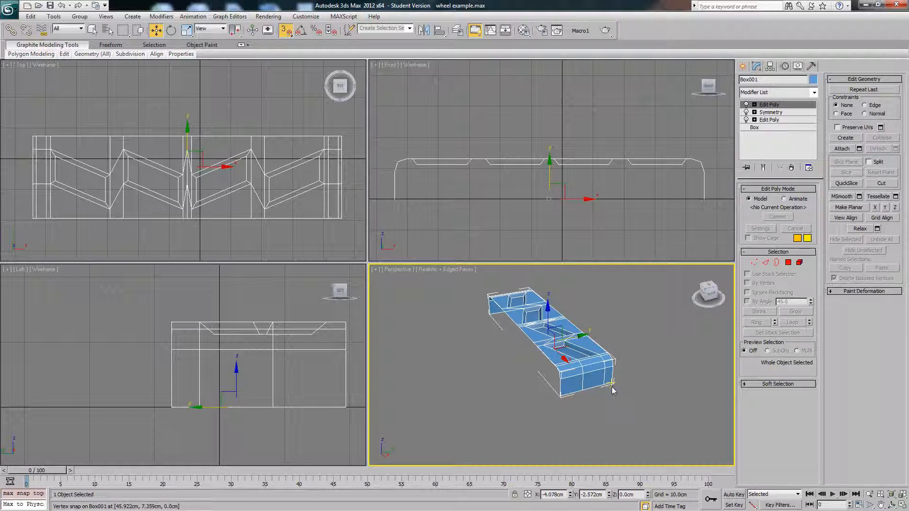
pyautogui.scroll(6, 613, 390)
pyautogui.scroll(-5, 604, 377)
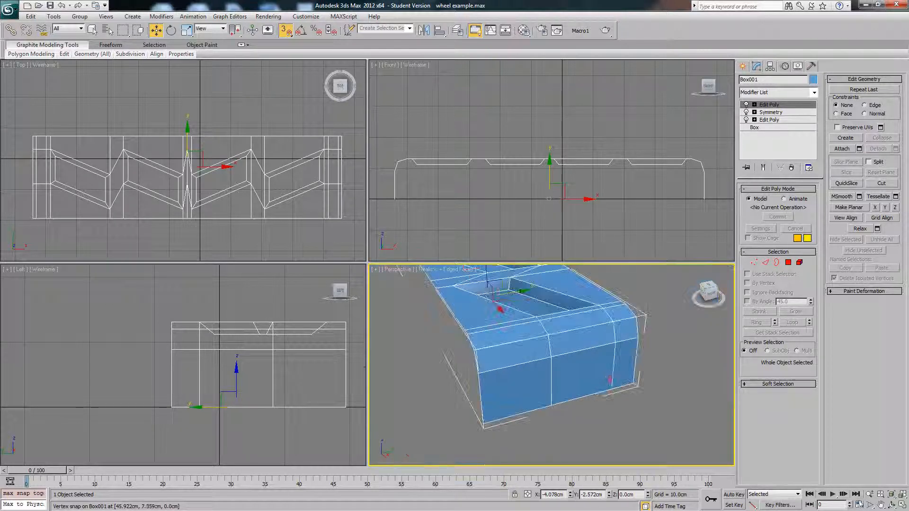
pyautogui.click(900, 506)
pyautogui.scroll(-4, 573, 362)
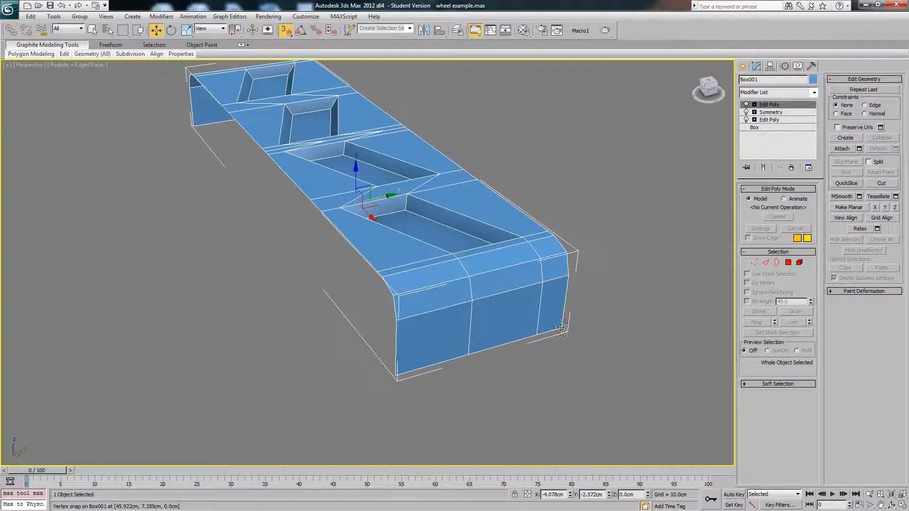
# Step: Clone the section as 22 instances along negative Y, snapping its outer bottom corner vertex onto the opposite corner of the same end
pyautogui.moveTo(561, 328)
pyautogui.keyDown('shift'); pyautogui.mouseDown()
pyautogui.moveTo(389, 374)
pyautogui.moveTo(333, 368)
pyautogui.moveTo(233, 416)
pyautogui.moveTo(234, 331)
pyautogui.moveTo(392, 375)
pyautogui.mouseUp(); pyautogui.keyUp('shift')
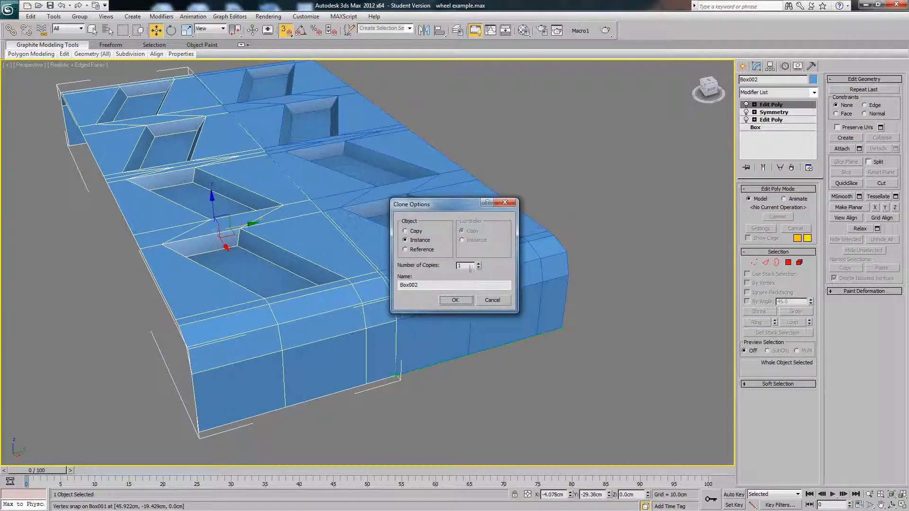
pyautogui.doubleClick(468, 266)
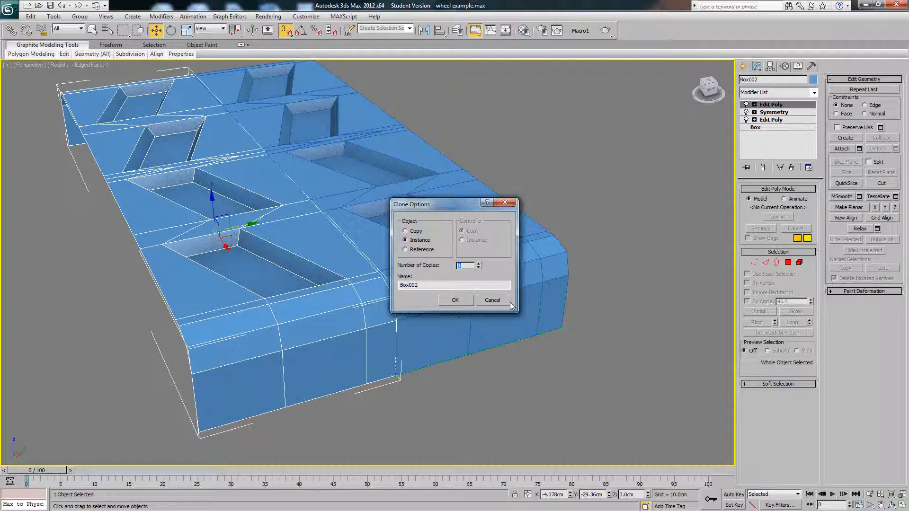
pyautogui.write('22')
pyautogui.click(455, 300)
# Step: Inspect the row of cloned tread sections along its whole length, checking both ends and the seams between the pieces
pyautogui.moveTo(383, 296); pyautogui.dragTo(473, 285, button='middle')
pyautogui.scroll(-8, 466, 284)
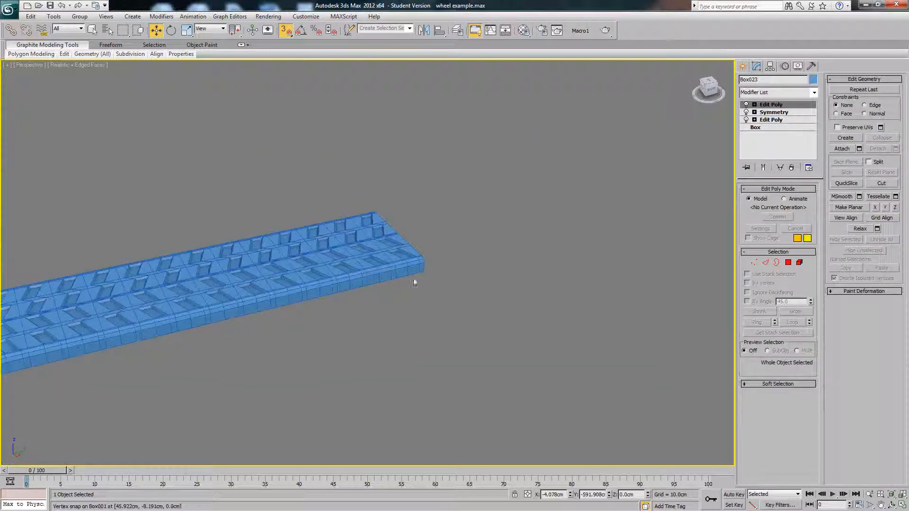
pyautogui.moveTo(409, 277); pyautogui.dragTo(451, 269, button='middle')
pyautogui.moveTo(269, 293); pyautogui.dragTo(457, 244, button='middle')
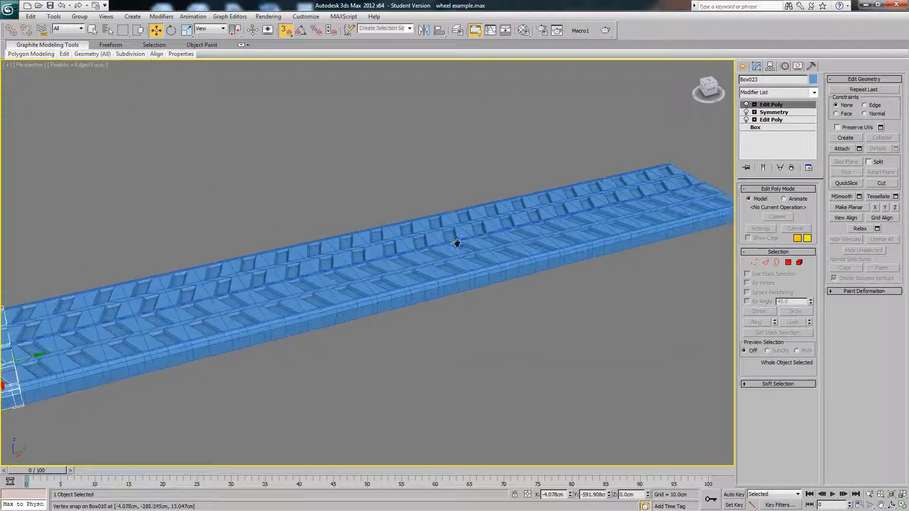
pyautogui.scroll(-3, 456, 243)
pyautogui.scroll(3, 450, 245)
pyautogui.moveTo(329, 258); pyautogui.dragTo(464, 259, button='middle')
pyautogui.moveTo(562, 254); pyautogui.dragTo(371, 308, button='middle')
pyautogui.moveTo(452, 260); pyautogui.dragTo(400, 286, button='middle')
pyautogui.scroll(1, 466, 258)
pyautogui.scroll(3, 400, 286)
pyautogui.moveTo(521, 276); pyautogui.dragTo(377, 255, button='middle')
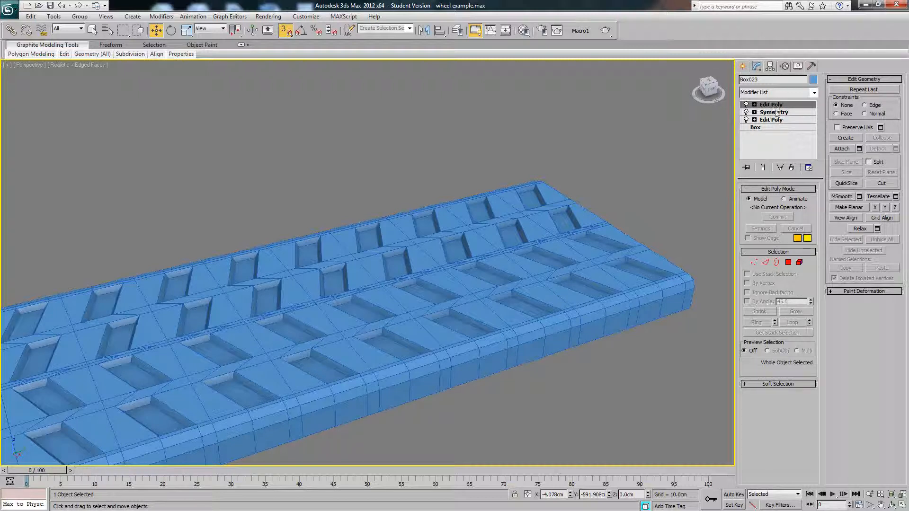
pyautogui.keyDown('alt'); pyautogui.moveTo(584, 238); pyautogui.dragTo(545, 228, button='middle'); pyautogui.keyUp('alt')
pyautogui.press('z')
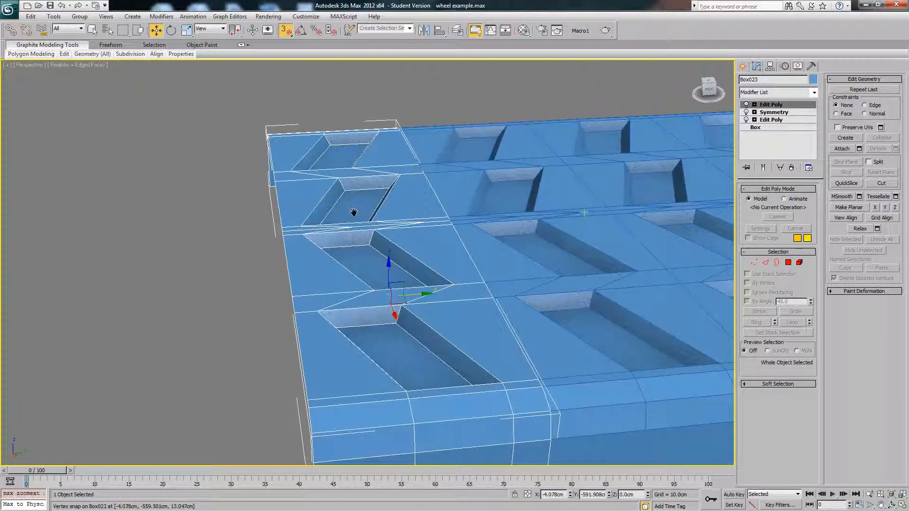
pyautogui.scroll(-6, 354, 213)
pyautogui.moveTo(635, 228); pyautogui.dragTo(420, 247, button='middle')
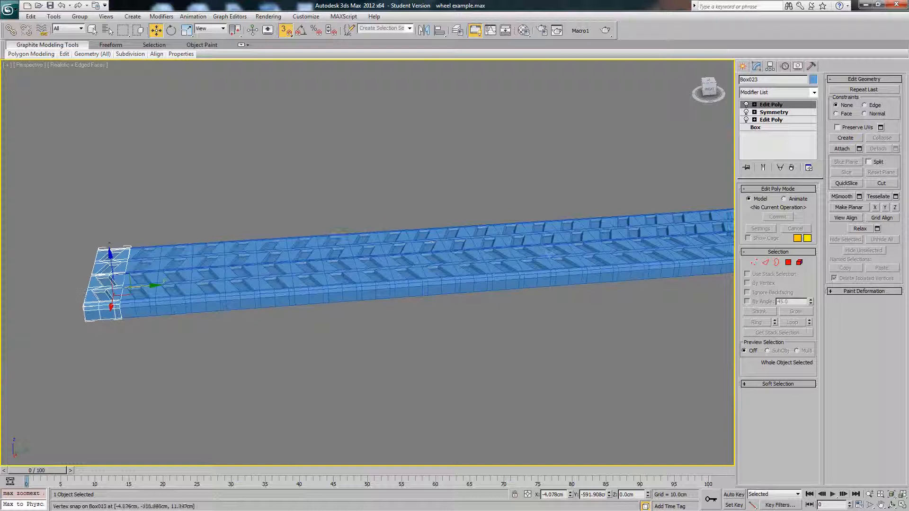
# Step: Try raising one top-surface vertex between the recesses of the end section to about Z 28.8 cm, testing how the instances follow
pyautogui.click(757, 266)
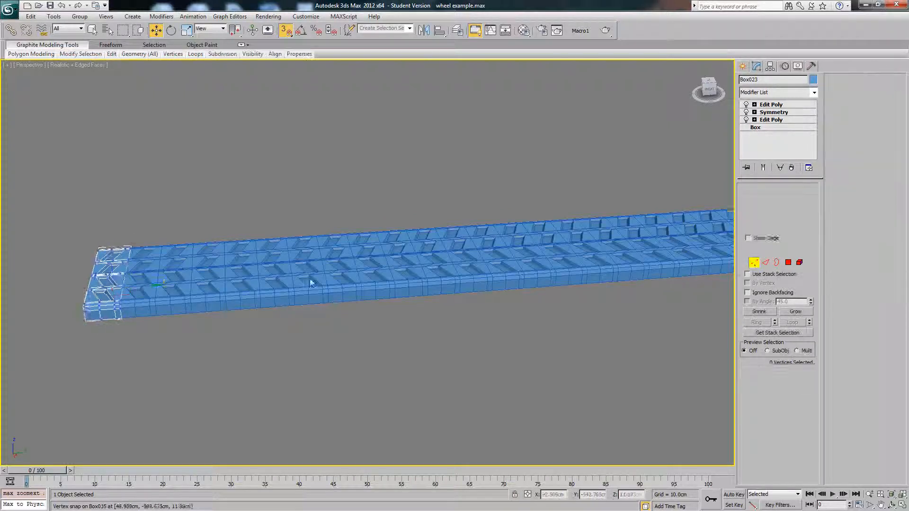
pyautogui.moveTo(94, 295); pyautogui.dragTo(225, 313, button='middle')
pyautogui.press('z')
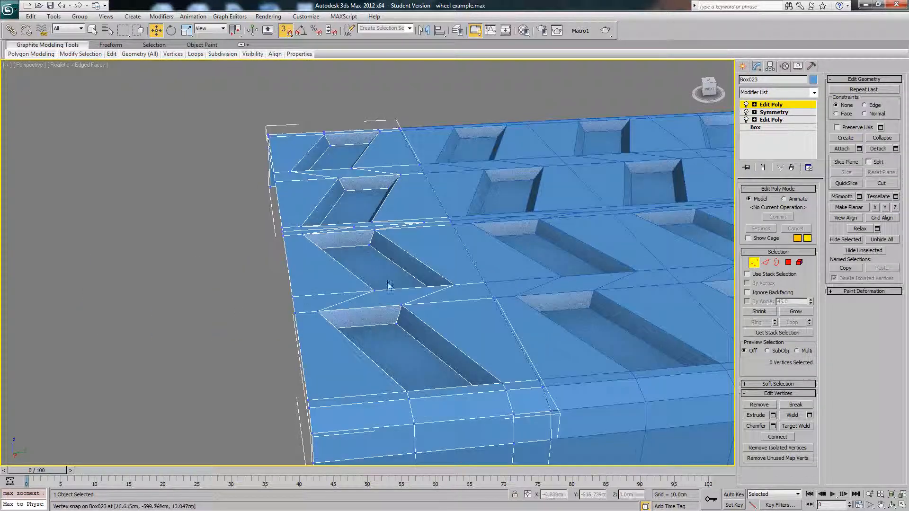
pyautogui.scroll(-4, 355, 274)
pyautogui.click(358, 289)
pyautogui.moveTo(358, 291); pyautogui.dragTo(358, 244)
pyautogui.scroll(-4, 539, 291)
pyautogui.moveTo(539, 290); pyautogui.dragTo(331, 275, button='middle')
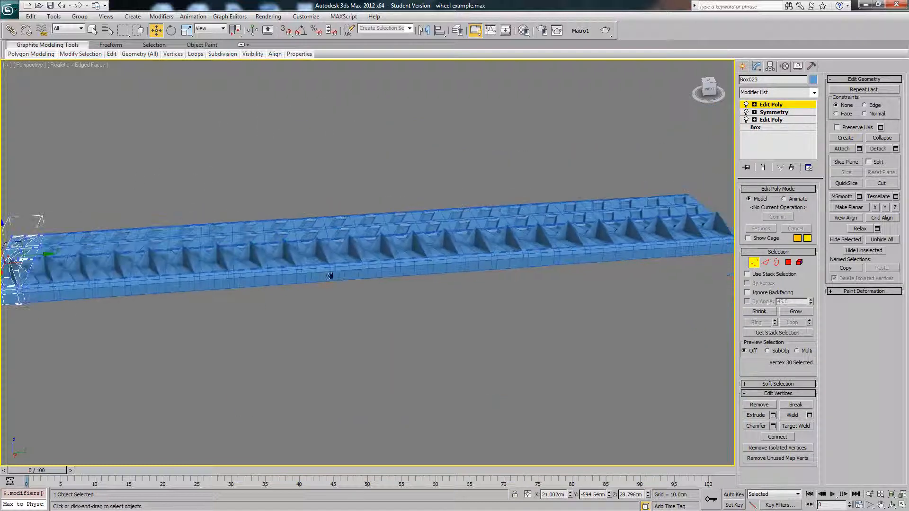
# Step: Undo the test vertex move on the end section and leave vertex level
pyautogui.hotkey('ctrl', 'z')
pyautogui.moveTo(114, 269); pyautogui.dragTo(284, 282, button='middle')
pyautogui.scroll(2, 213, 312)
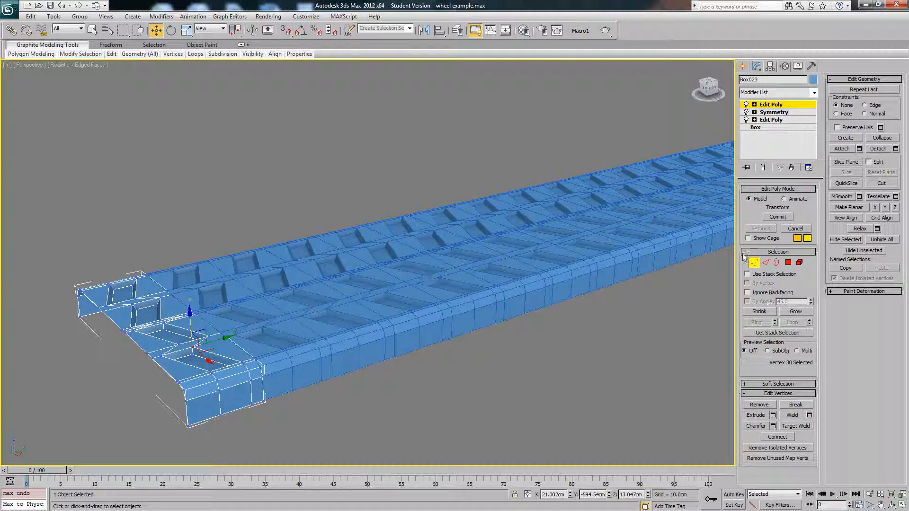
pyautogui.click(754, 262)
# Step: Undo the 22-instance cloning and the addition of the upper Edit Poly modifier on the original section
pyautogui.scroll(-4, 464, 238)
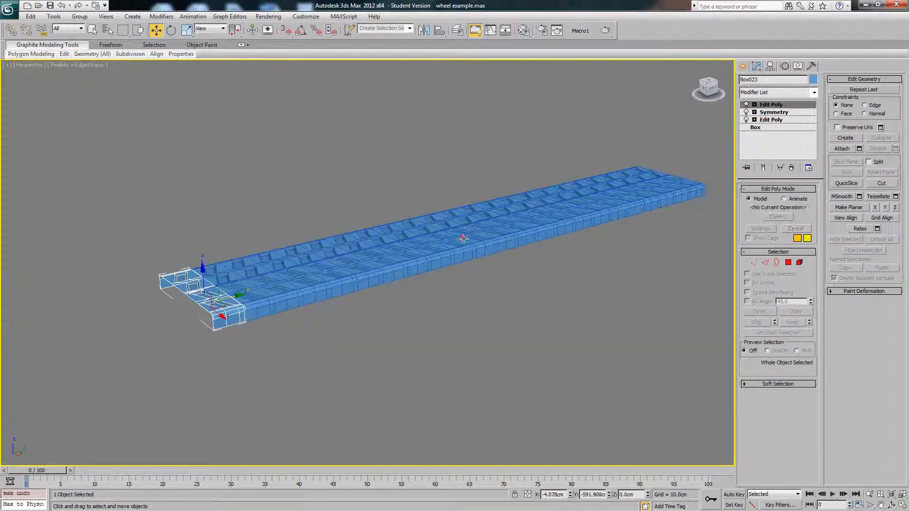
pyautogui.hotkey('ctrl', 'z')
pyautogui.hotkey('ctrl', 'z')
pyautogui.moveTo(629, 205); pyautogui.dragTo(412, 254, button='middle')
pyautogui.scroll(3, 412, 253)
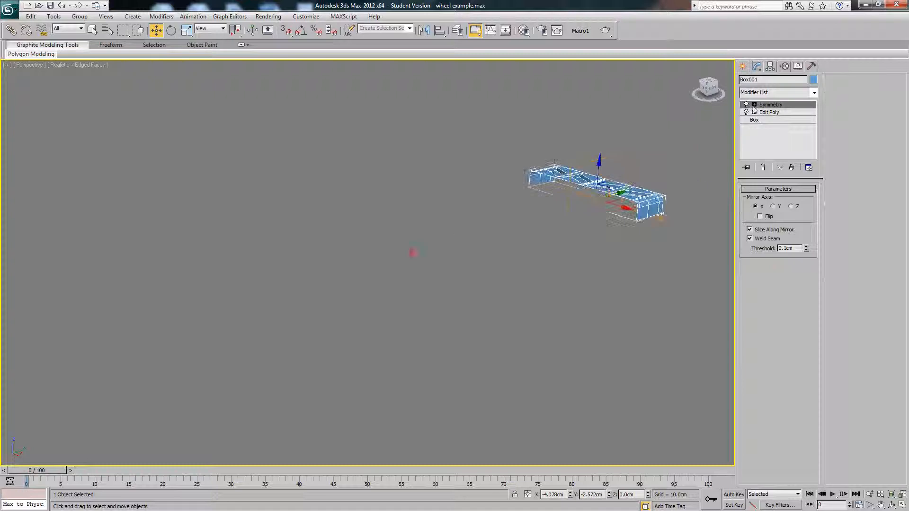
# Step: Try to add an Edit Poly modifier above Symmetry on the single tread section
pyautogui.click(783, 95)
pyautogui.click(770, 347)
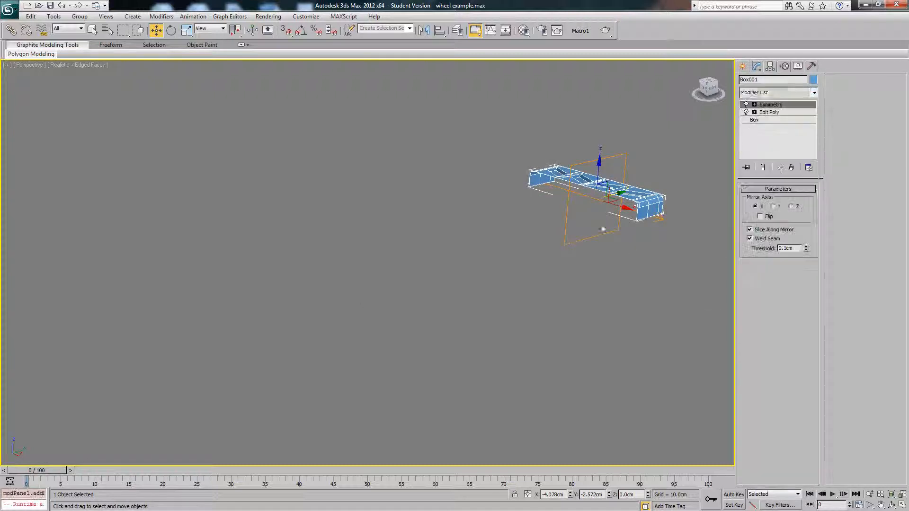
pyautogui.click(525, 291)
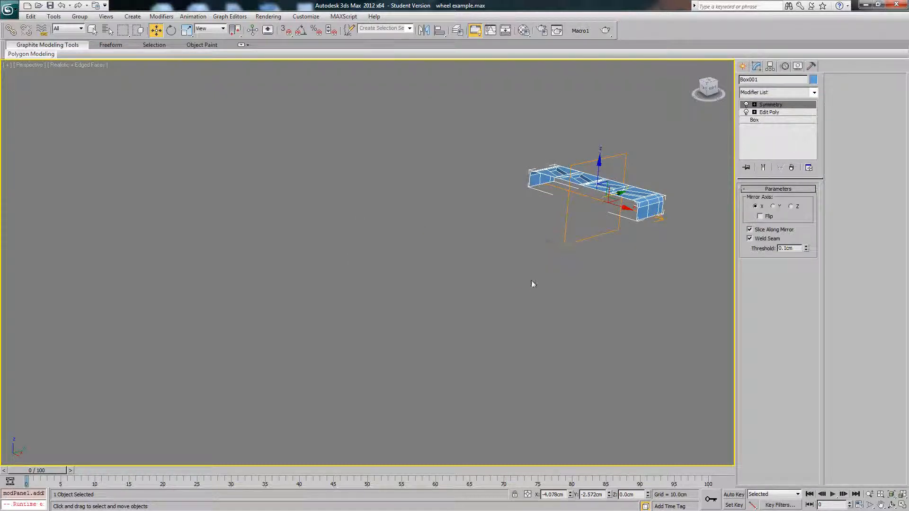
pyautogui.keyDown('alt'); pyautogui.moveTo(531, 282); pyautogui.dragTo(524, 242, button='middle'); pyautogui.keyUp('alt')
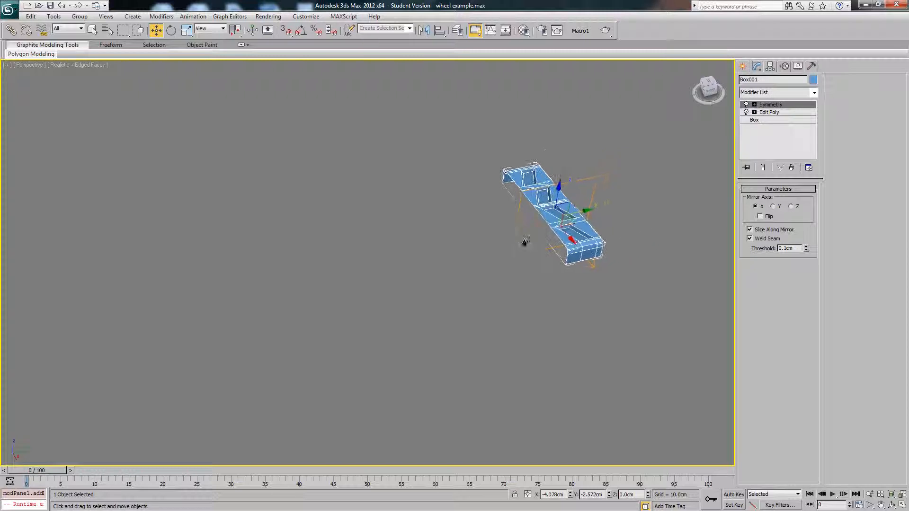
# Step: Redo the addition of the upper Edit Poly modifier and turn 3D vertex snapping back on
pyautogui.click(78, 6)
pyautogui.moveTo(522, 202); pyautogui.dragTo(312, 290, button='middle')
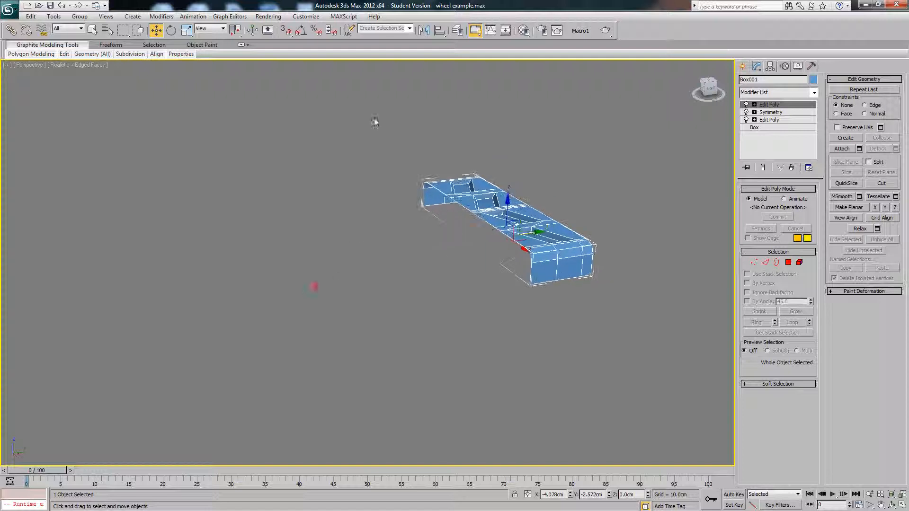
pyautogui.click(286, 30)
pyautogui.moveTo(596, 286); pyautogui.dragTo(553, 293, button='middle')
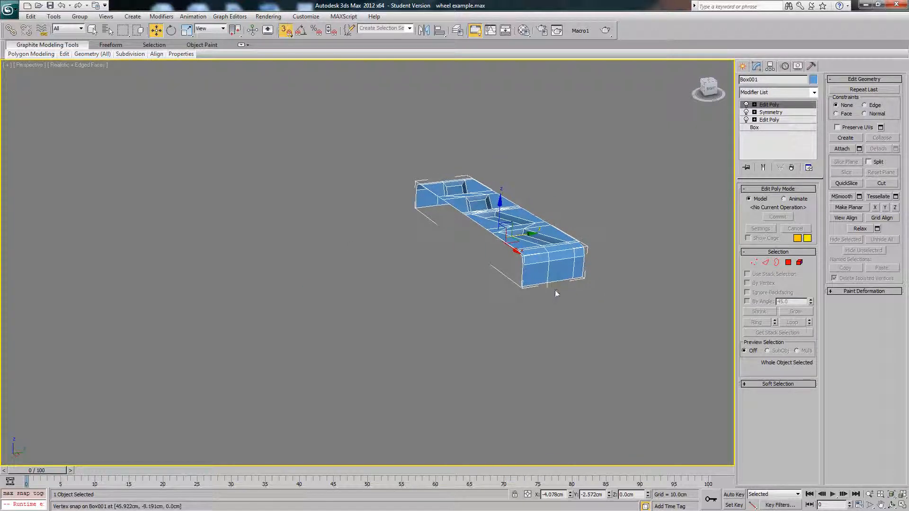
# Step: Clone the tread section end to end as 20 instances, snapping its bottom corner vertex to the adjacent corner
pyautogui.press('z')
pyautogui.scroll(-5, 456, 283)
pyautogui.moveTo(456, 283); pyautogui.dragTo(469, 281, button='middle')
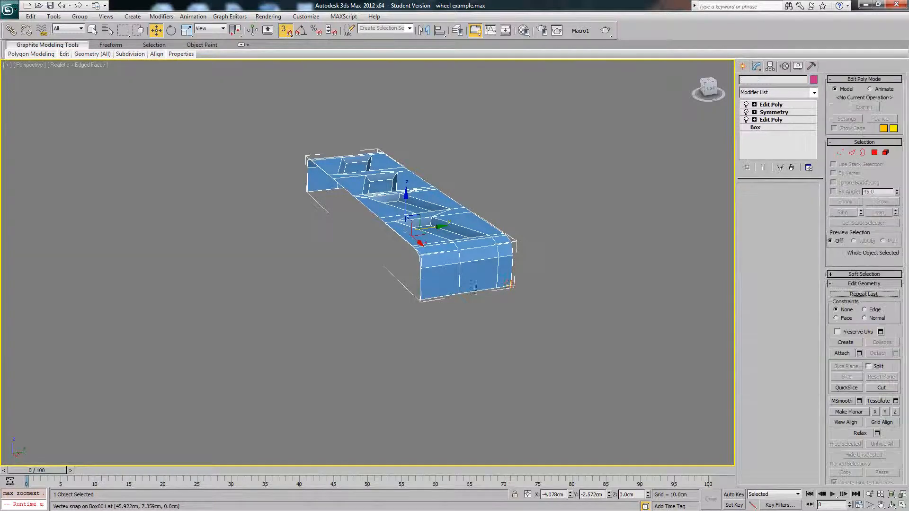
pyautogui.keyDown('shift'); pyautogui.moveTo(511, 285); pyautogui.dragTo(419, 297); pyautogui.keyUp('shift')
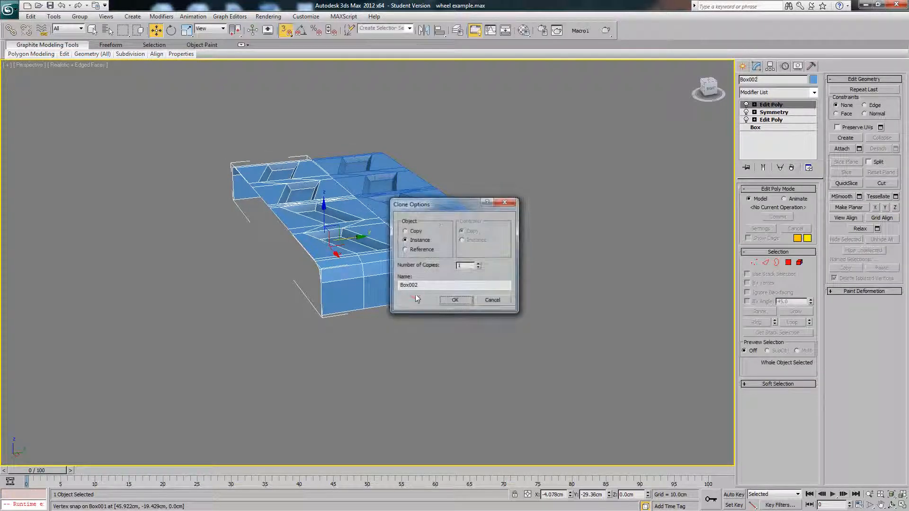
pyautogui.moveTo(430, 208); pyautogui.dragTo(561, 192)
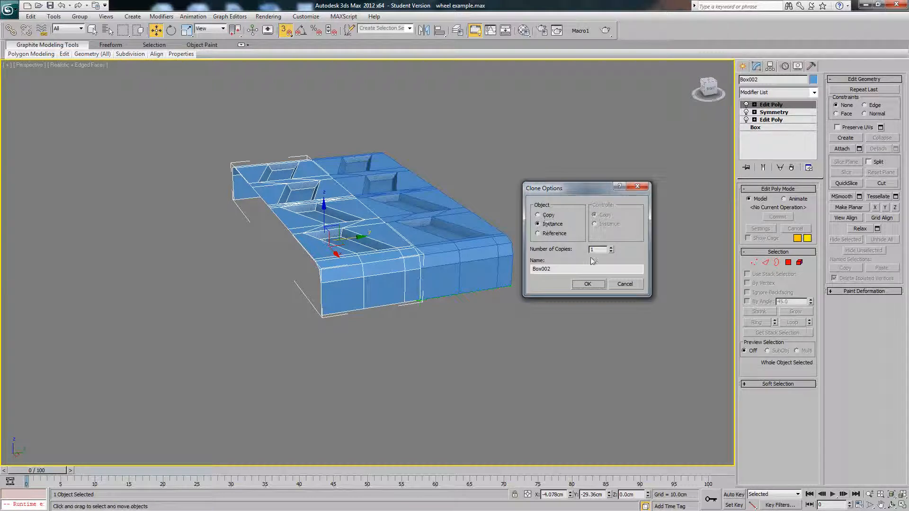
pyautogui.moveTo(601, 250); pyautogui.dragTo(579, 255)
pyautogui.click(587, 283)
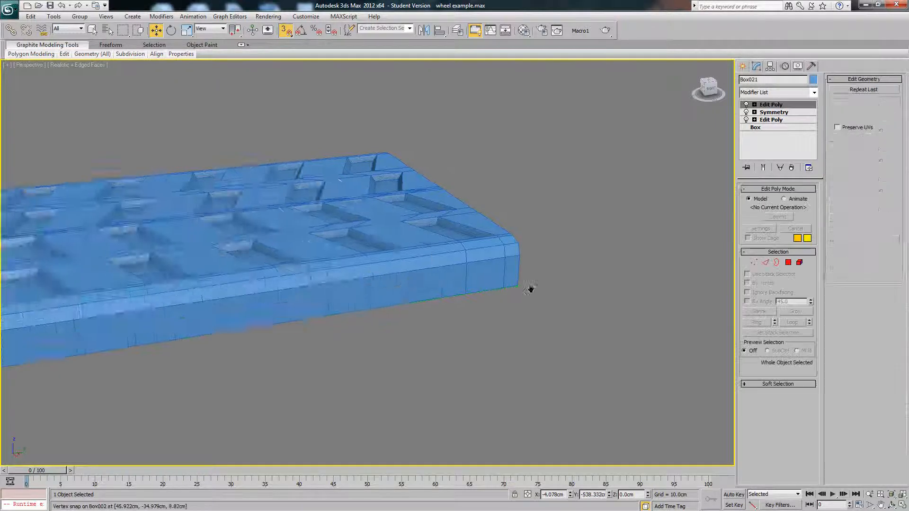
# Step: Turn off 3D snapping with the whole tread strip in view
pyautogui.scroll(-5, 444, 284)
pyautogui.press('z')
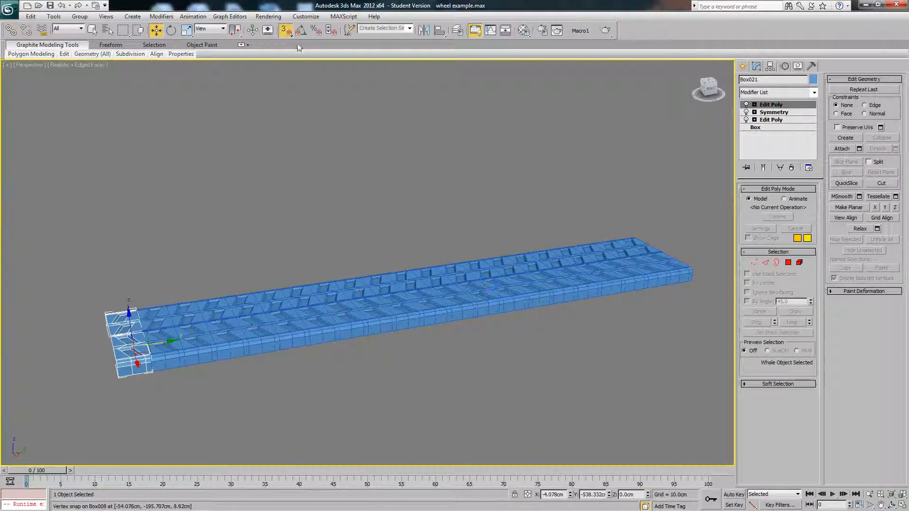
pyautogui.click(284, 31)
pyautogui.moveTo(506, 329); pyautogui.dragTo(491, 285, button='middle')
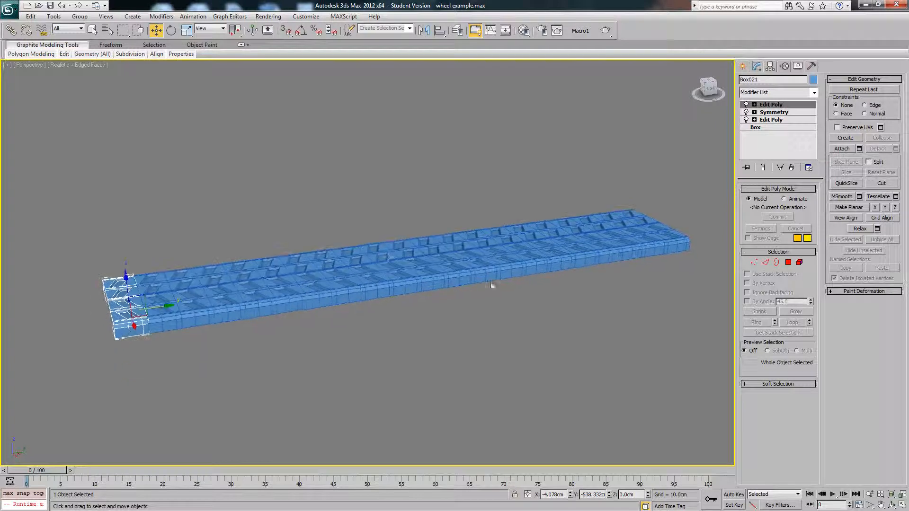
pyautogui.keyDown('alt'); pyautogui.moveTo(388, 250); pyautogui.dragTo(363, 248, button='middle'); pyautogui.keyUp('alt')
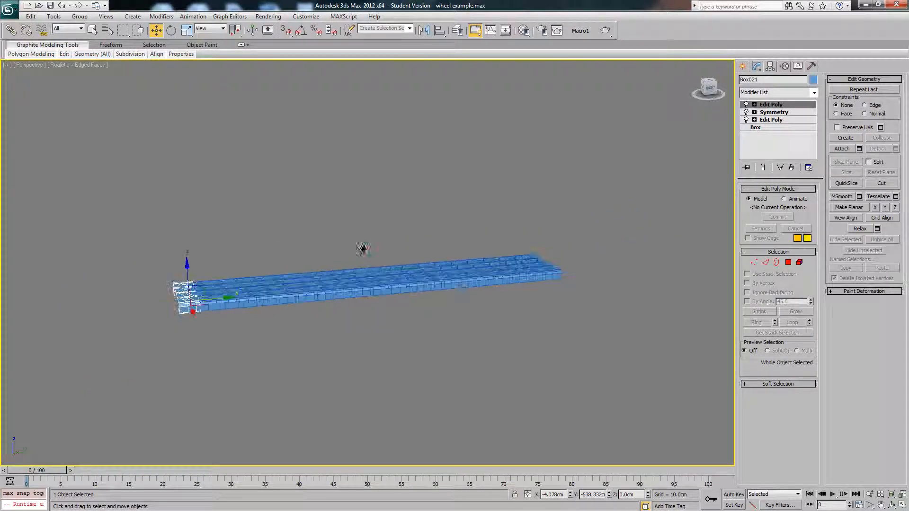
# Step: Select all 21 tread sections and add a shared Bend modifier above the upper Edit Poly
pyautogui.hotkey('ctrl', 'a')
pyautogui.scroll(3, 424, 304)
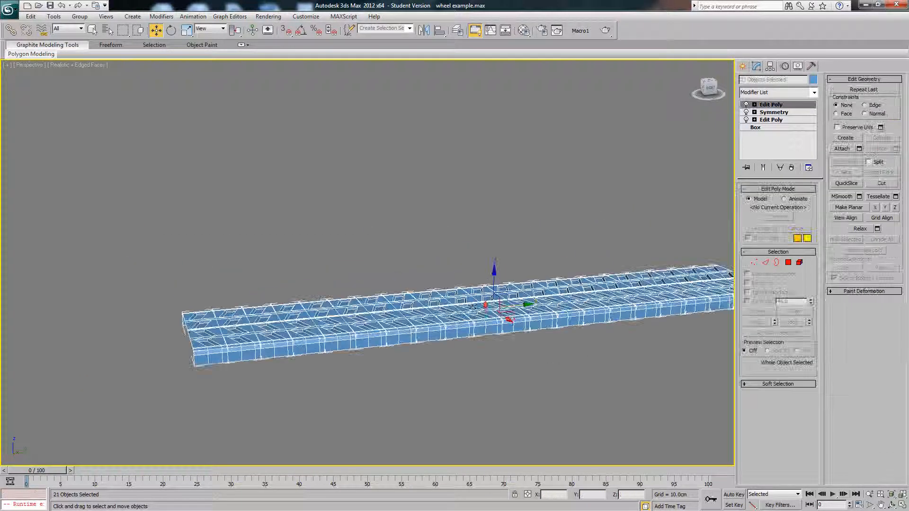
pyautogui.click(433, 230)
pyautogui.scroll(-3, 445, 235)
pyautogui.moveTo(459, 237); pyautogui.dragTo(361, 232, button='middle')
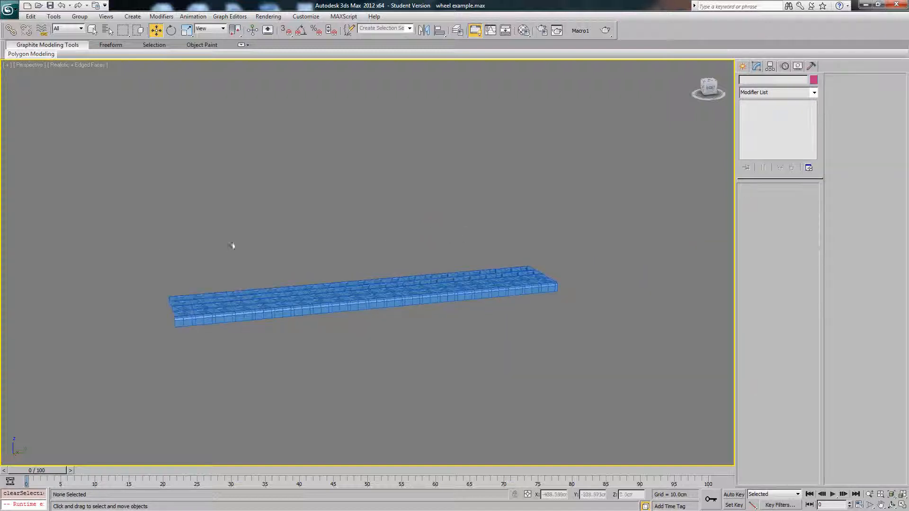
pyautogui.moveTo(549, 365); pyautogui.dragTo(573, 360)
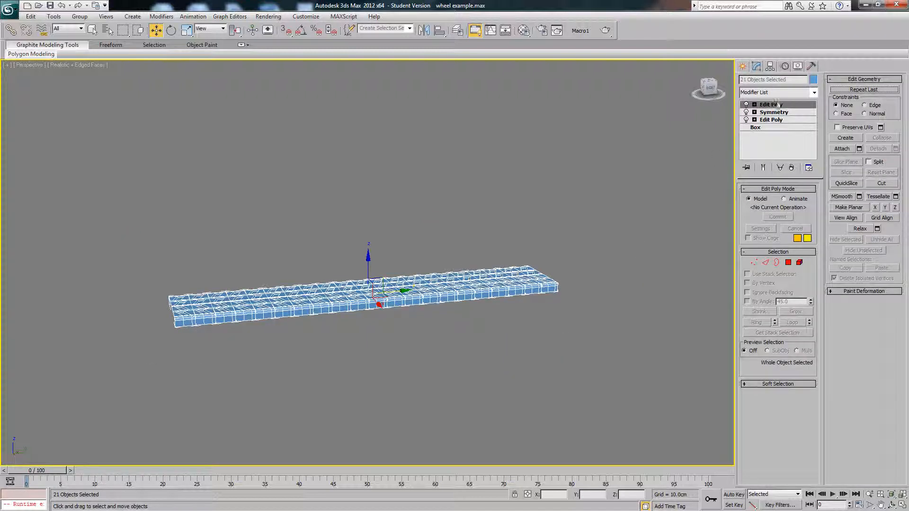
pyautogui.click(784, 94)
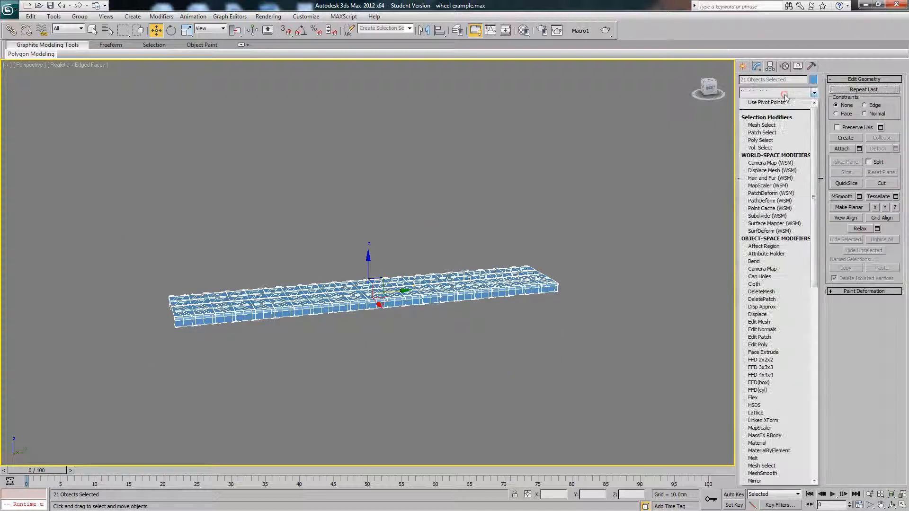
pyautogui.click(762, 261)
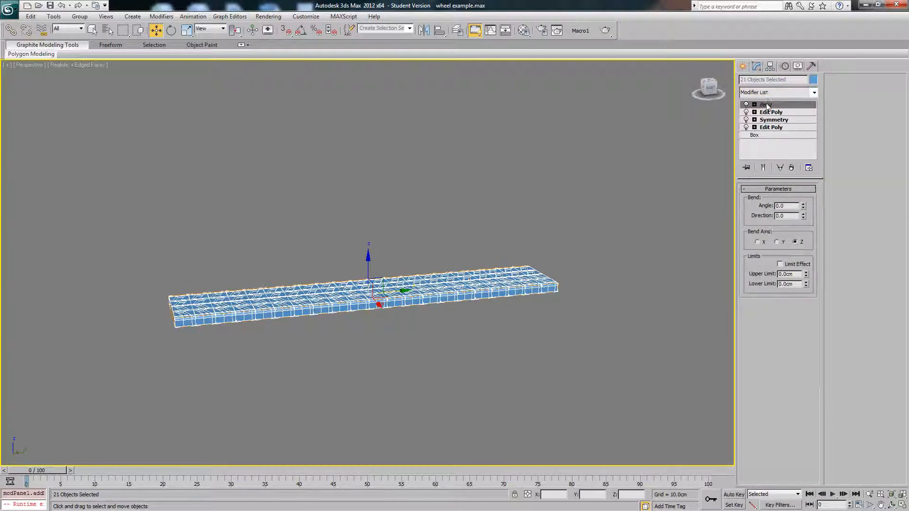
# Step: Set the Bend angle of the tread strip to 360 degrees
pyautogui.moveTo(803, 207)
pyautogui.mouseDown()
pyautogui.moveTo(801, 175)
pyautogui.moveTo(800, 220)
pyautogui.mouseUp()
pyautogui.doubleClick(789, 207)
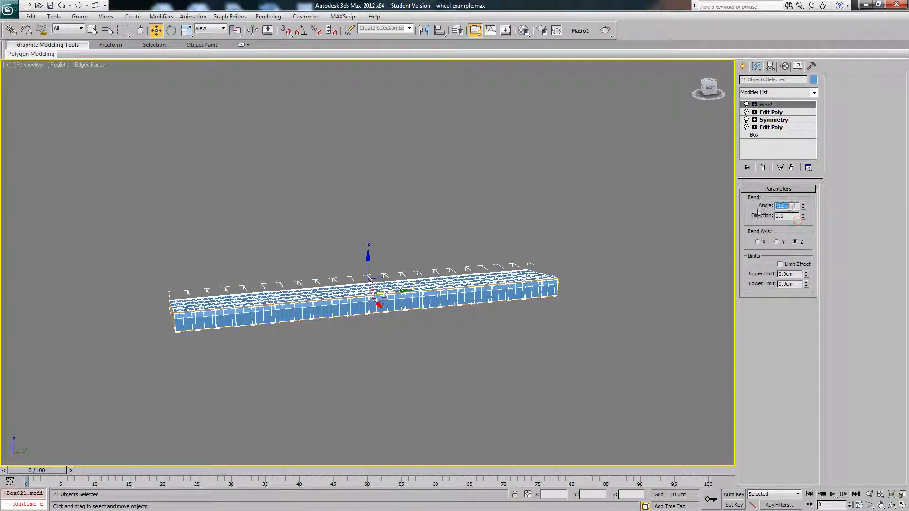
pyautogui.write('360')
pyautogui.press('Return')
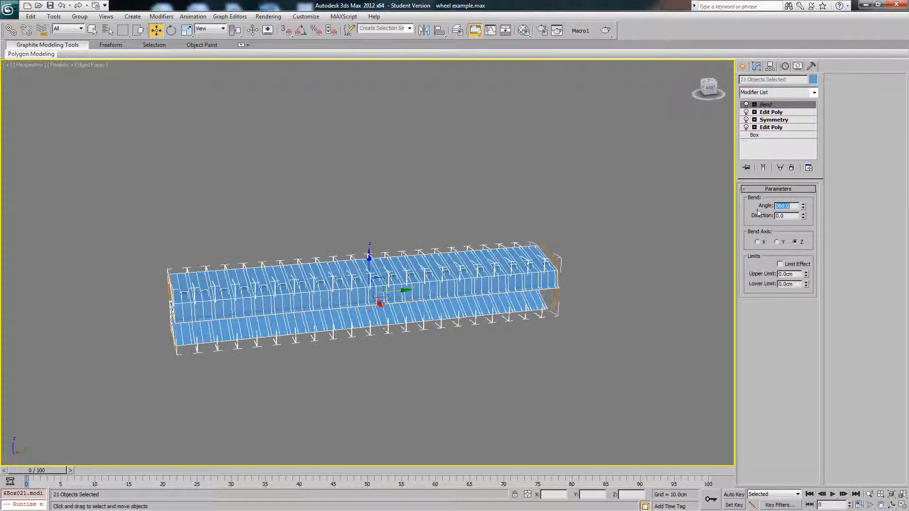
# Step: Compare the X, Y and Z bend axes and set the Bend axis to Y
pyautogui.moveTo(386, 281); pyautogui.dragTo(488, 280, button='middle')
pyautogui.click(758, 243)
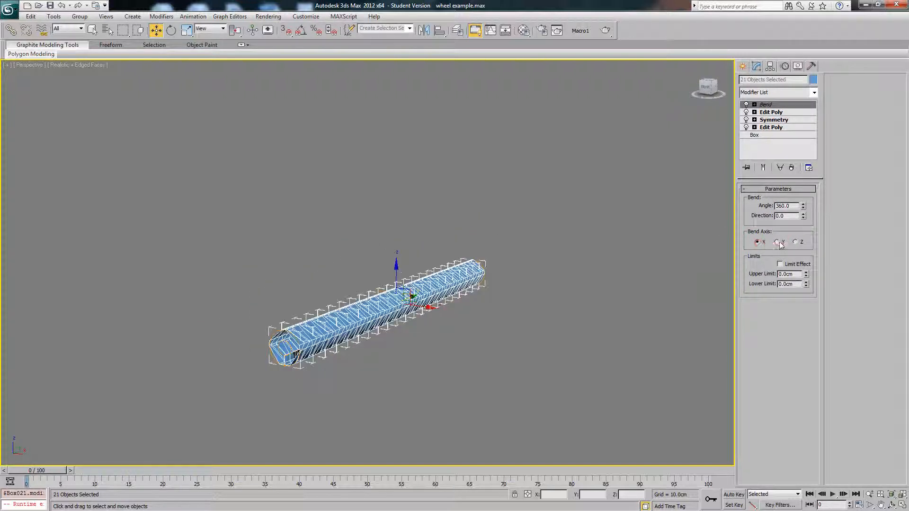
pyautogui.click(778, 243)
pyautogui.keyDown('alt'); pyautogui.moveTo(639, 254); pyautogui.dragTo(697, 240, button='middle'); pyautogui.keyUp('alt')
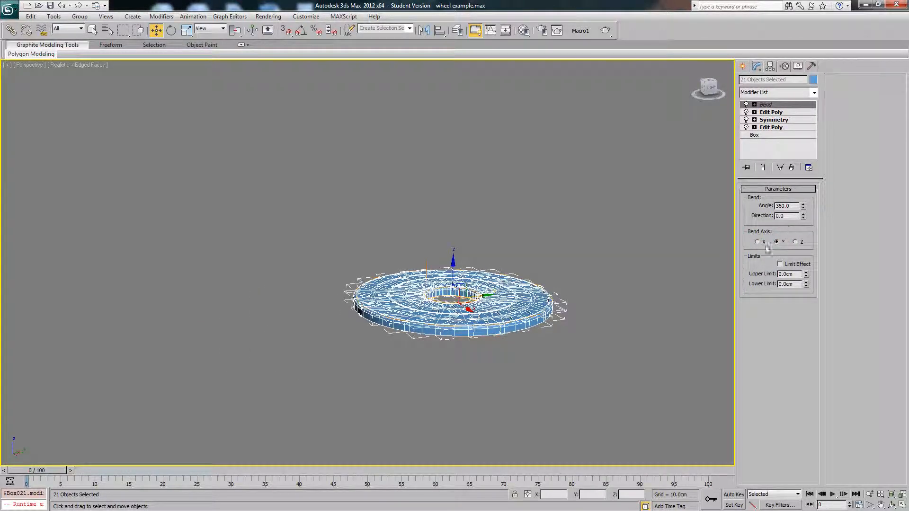
pyautogui.click(758, 242)
pyautogui.click(777, 242)
pyautogui.click(797, 242)
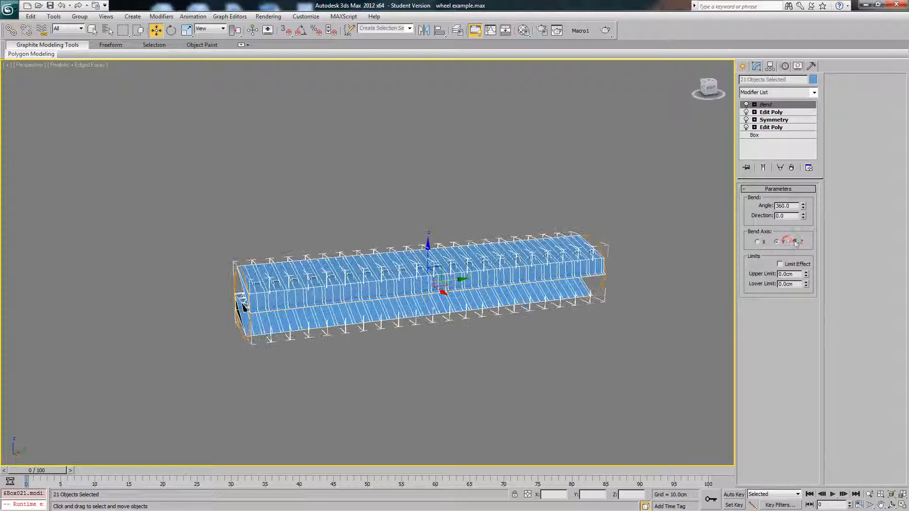
pyautogui.click(786, 242)
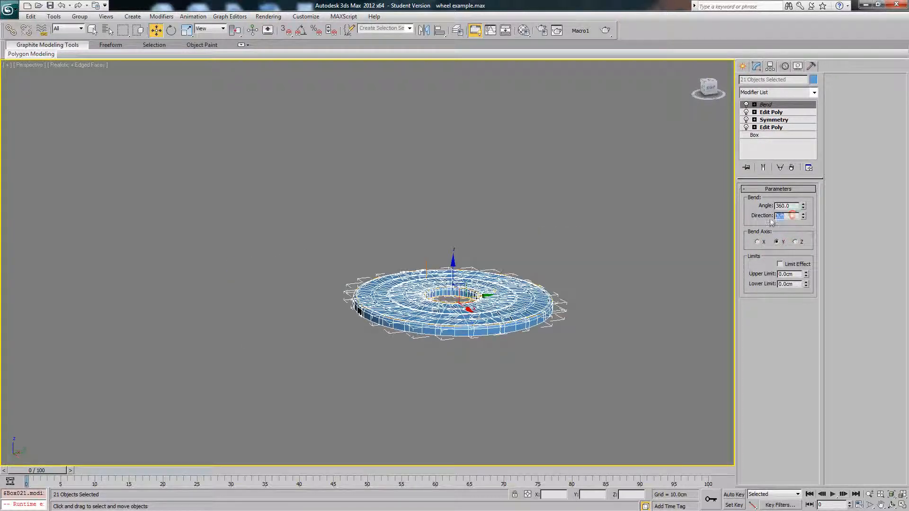
# Step: Try a Bend direction of 90, and set it to -90 to turn the tread recesses outward
pyautogui.press('Return')
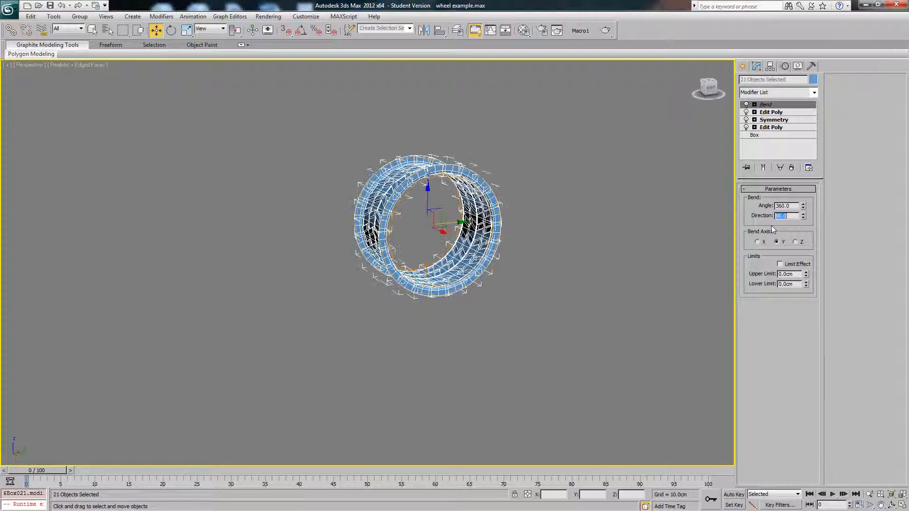
pyautogui.scroll(3, 556, 193)
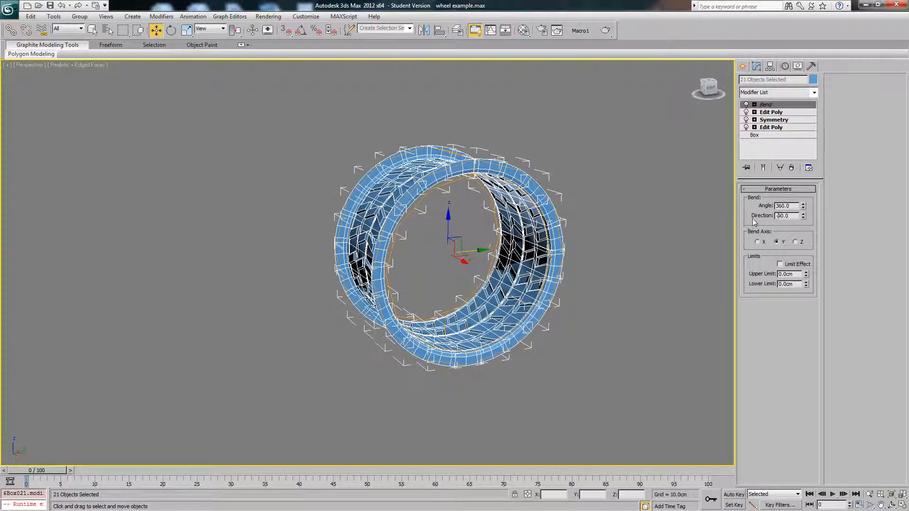
pyautogui.press('Return')
pyautogui.moveTo(409, 344); pyautogui.dragTo(402, 270, button='middle')
# Step: Hide the edged-faces display and inspect the bent tyre's outer tread and inner surface from several angles
pyautogui.press('F4')
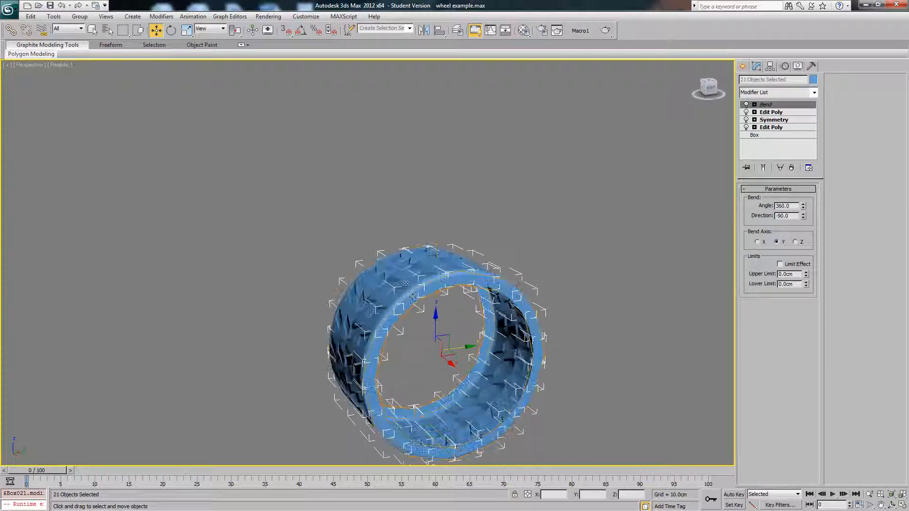
pyautogui.keyDown('alt'); pyautogui.moveTo(425, 324); pyautogui.dragTo(497, 301, button='middle'); pyautogui.keyUp('alt')
pyautogui.click(563, 269)
pyautogui.moveTo(542, 319); pyautogui.dragTo(476, 285, button='middle')
pyautogui.scroll(10, 475, 285)
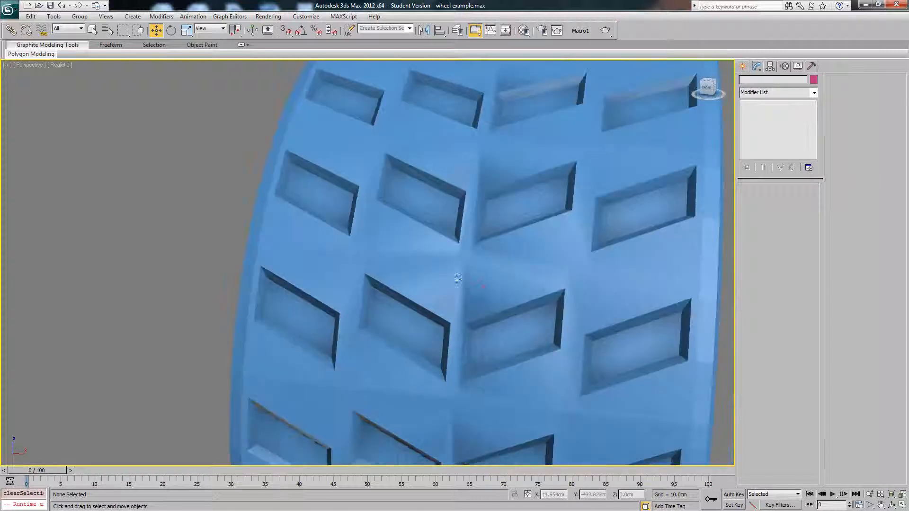
pyautogui.click(487, 290)
pyautogui.keyDown('alt'); pyautogui.moveTo(503, 299); pyautogui.dragTo(484, 287, button='middle'); pyautogui.keyUp('alt')
pyautogui.scroll(-4, 484, 287)
pyautogui.keyDown('alt'); pyautogui.moveTo(540, 275); pyautogui.dragTo(418, 205, button='middle'); pyautogui.keyUp('alt')
pyautogui.scroll(-4, 405, 279)
pyautogui.moveTo(401, 284); pyautogui.dragTo(444, 270, button='middle')
pyautogui.scroll(-3, 444, 270)
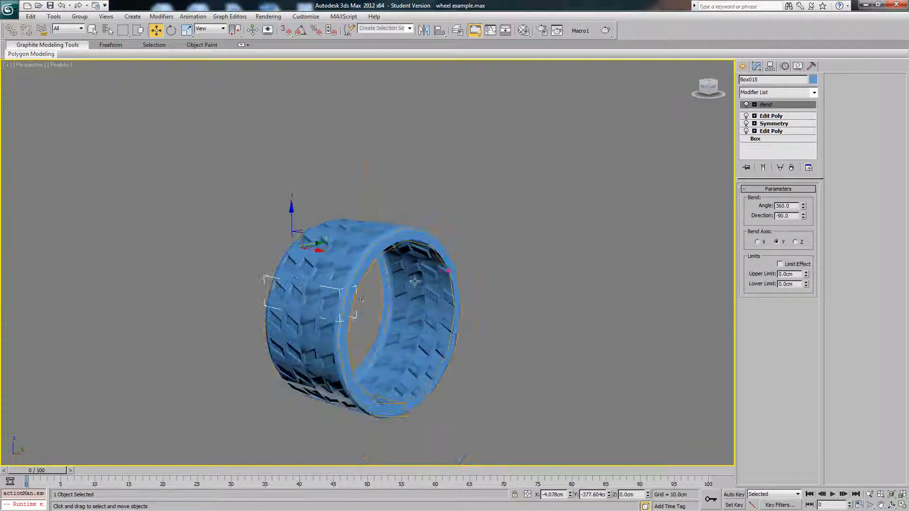
pyautogui.moveTo(365, 303); pyautogui.dragTo(415, 280, button='middle')
pyautogui.click(416, 282)
pyautogui.press('F4')
pyautogui.scroll(5, 415, 281)
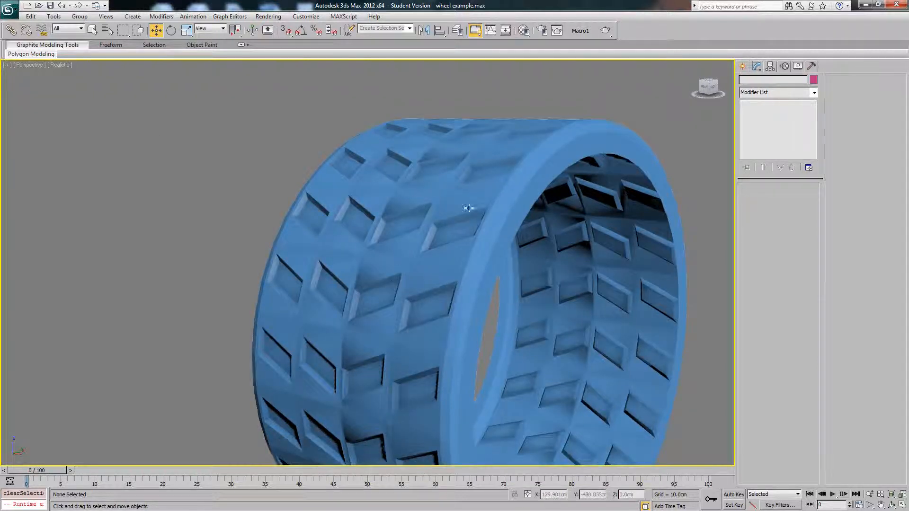
pyautogui.moveTo(468, 208); pyautogui.dragTo(368, 290, button='middle')
pyautogui.scroll(-3, 406, 256)
# Step: Disable the Bend modifier on the section at the top of the tyre and show edged faces
pyautogui.click(368, 290)
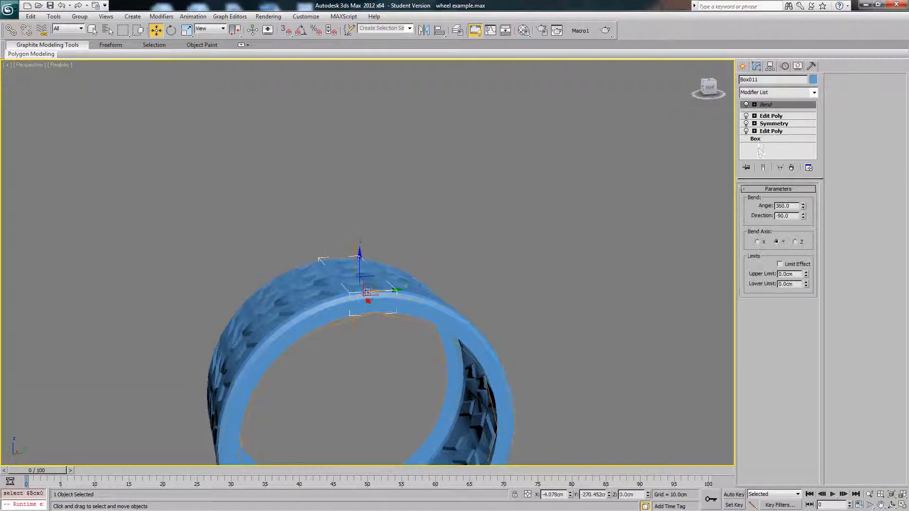
pyautogui.click(747, 105)
pyautogui.moveTo(385, 254); pyautogui.dragTo(398, 270, button='middle')
pyautogui.scroll(4, 397, 271)
pyautogui.moveTo(411, 322); pyautogui.dragTo(411, 256, button='middle')
pyautogui.press('F4')
pyautogui.keyDown('alt'); pyautogui.moveTo(408, 294); pyautogui.dragTo(429, 322, button='middle'); pyautogui.keyUp('alt')
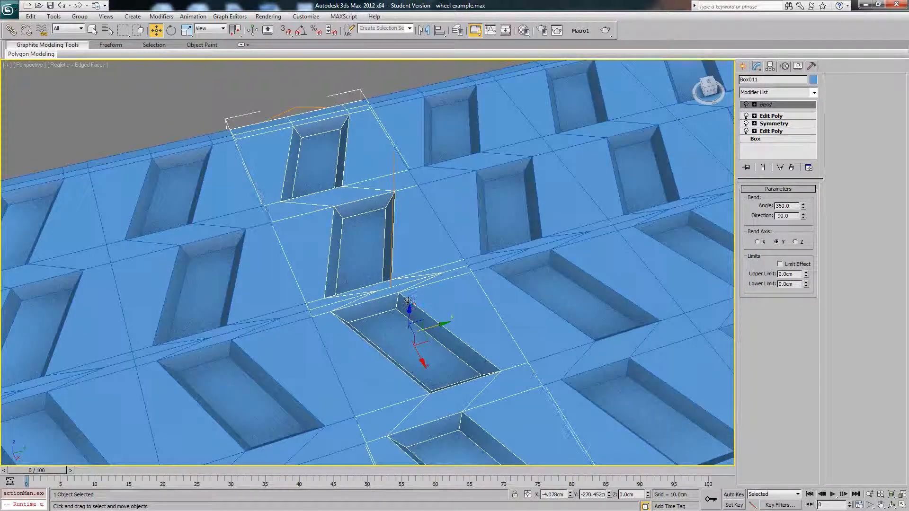
# Step: In Top view, move the lower Edit Poly's two centre-line vertices down level with the adjacent recess corners
pyautogui.press('t')
pyautogui.moveTo(410, 161); pyautogui.dragTo(402, 223, button='middle')
pyautogui.scroll(4, 403, 220)
pyautogui.moveTo(411, 329); pyautogui.dragTo(365, 251, button='middle')
pyautogui.scroll(4, 365, 252)
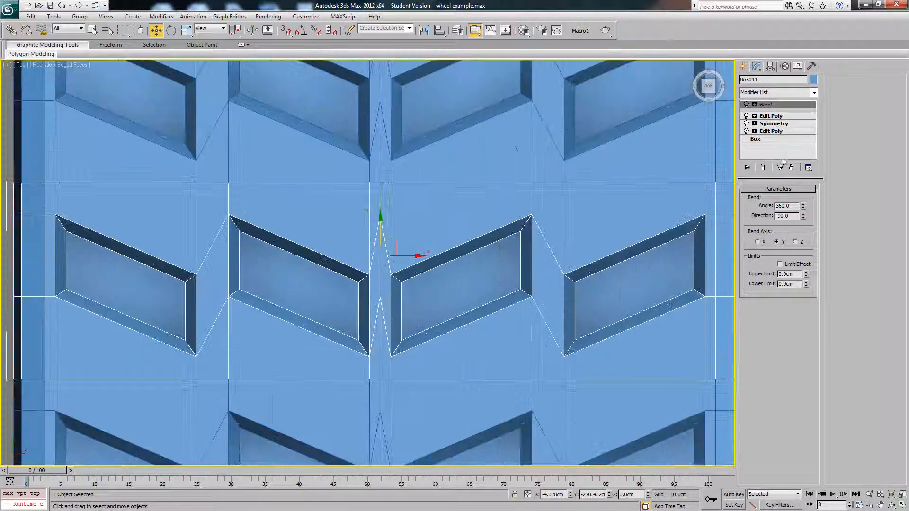
pyautogui.click(754, 104)
pyautogui.click(755, 104)
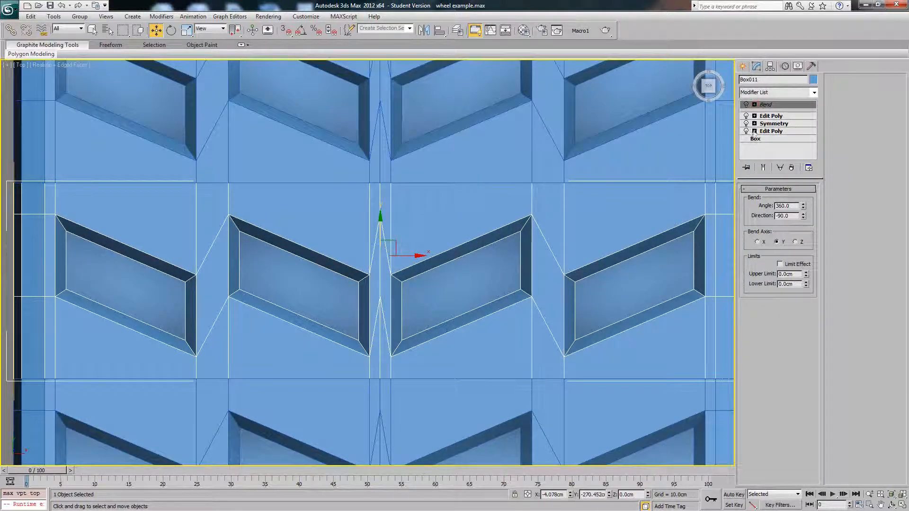
pyautogui.click(754, 131)
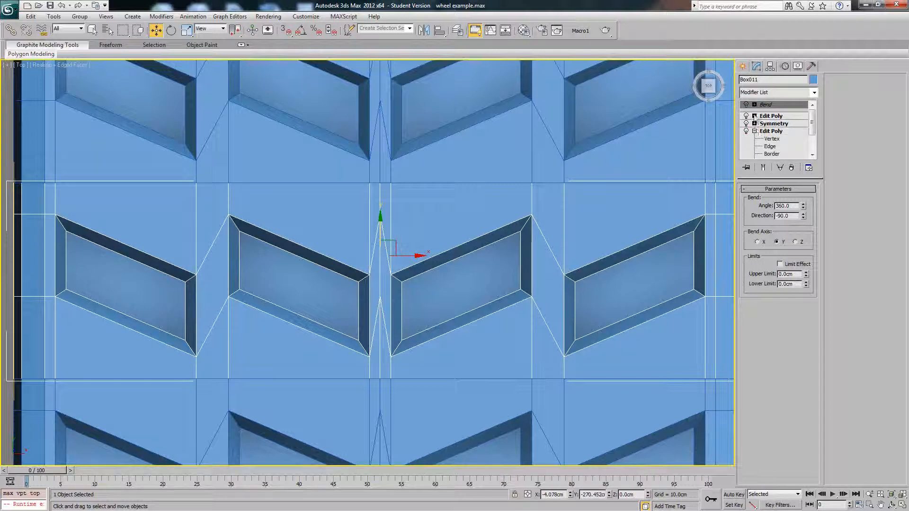
pyautogui.click(771, 138)
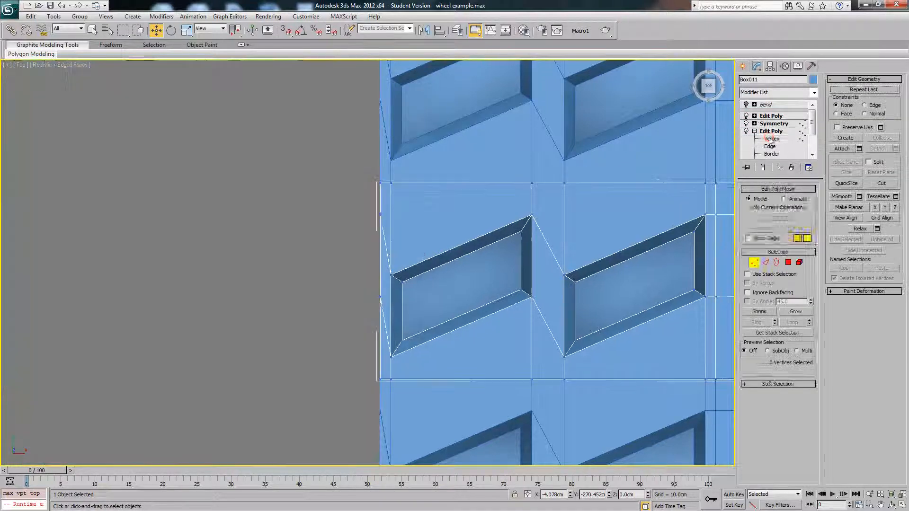
pyautogui.keyDown('ctrl'); pyautogui.click(379, 297); pyautogui.keyUp('ctrl')
pyautogui.moveTo(381, 237); pyautogui.dragTo(396, 276)
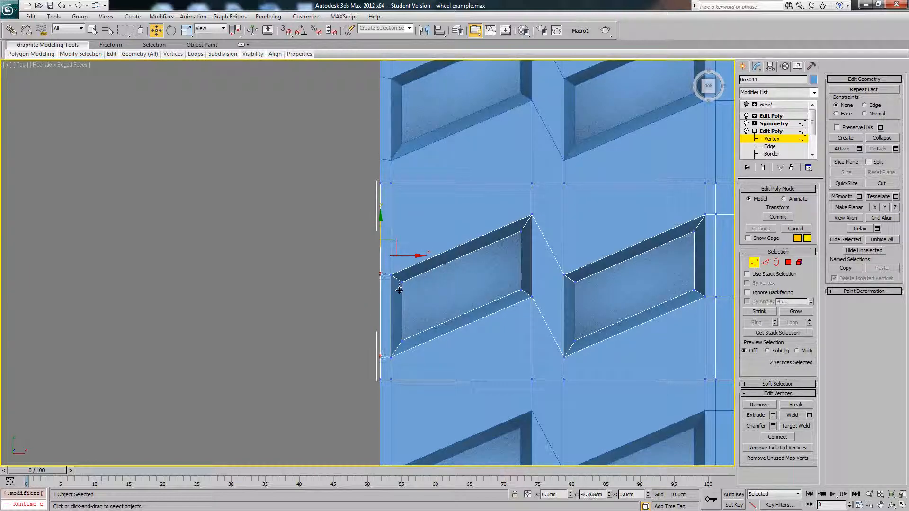
pyautogui.moveTo(400, 290); pyautogui.dragTo(399, 350)
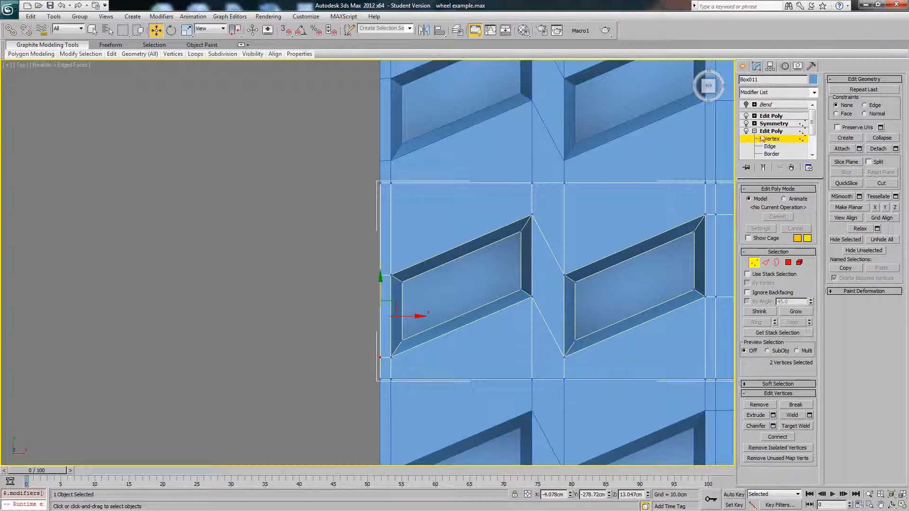
# Step: Return to the top of the modifier stack, re-enable Bend and display the tyre in Perspective view
pyautogui.click(773, 116)
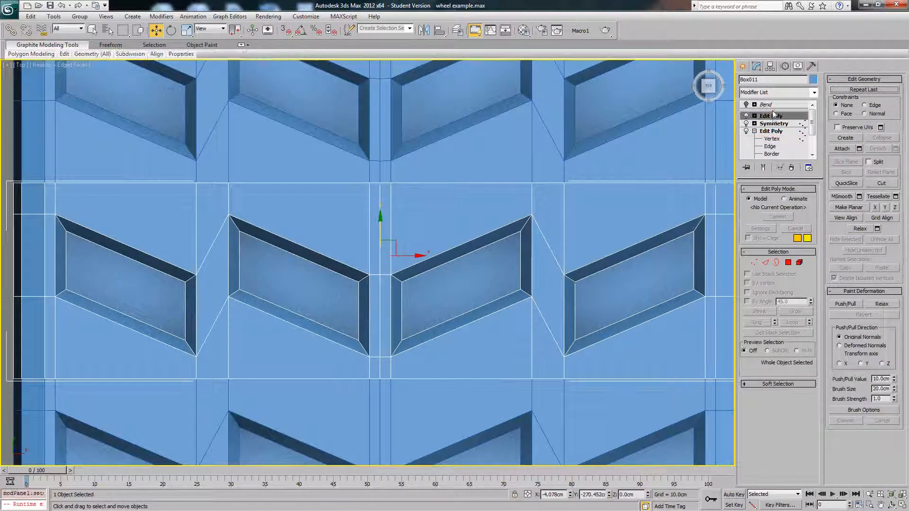
pyautogui.click(777, 105)
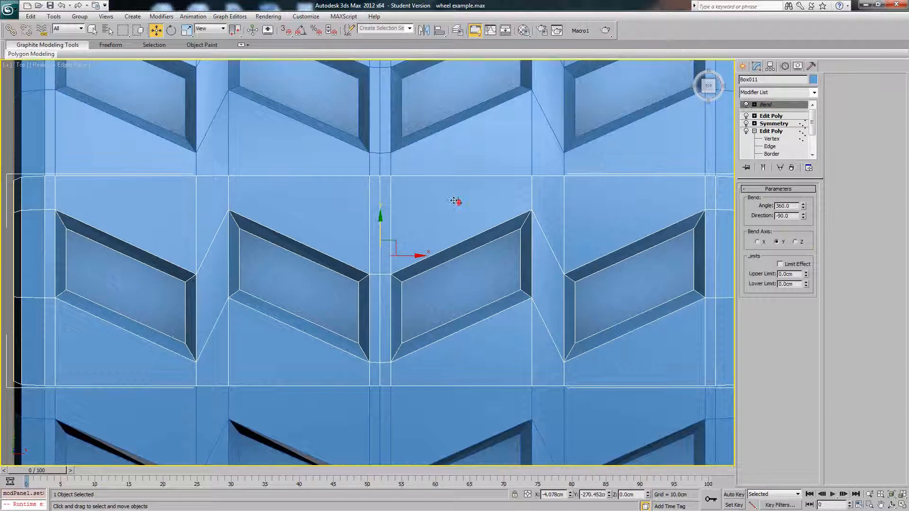
pyautogui.scroll(-5, 454, 201)
pyautogui.moveTo(453, 200)
pyautogui.keyDown('alt'); pyautogui.mouseDown(button='middle')
pyautogui.moveTo(501, 258)
pyautogui.moveTo(481, 245)
pyautogui.moveTo(486, 239)
pyautogui.moveTo(525, 229)
pyautogui.moveTo(481, 233)
pyautogui.moveTo(436, 259)
pyautogui.moveTo(520, 243)
pyautogui.moveTo(525, 235)
pyautogui.moveTo(508, 224)
pyautogui.moveTo(509, 257)
pyautogui.moveTo(479, 256)
pyautogui.moveTo(421, 218)
pyautogui.moveTo(445, 202)
pyautogui.mouseUp(button='middle'); pyautogui.keyUp('alt')
pyautogui.press('p')
pyautogui.scroll(-3, 490, 218)
pyautogui.moveTo(473, 276); pyautogui.dragTo(462, 251, button='middle')
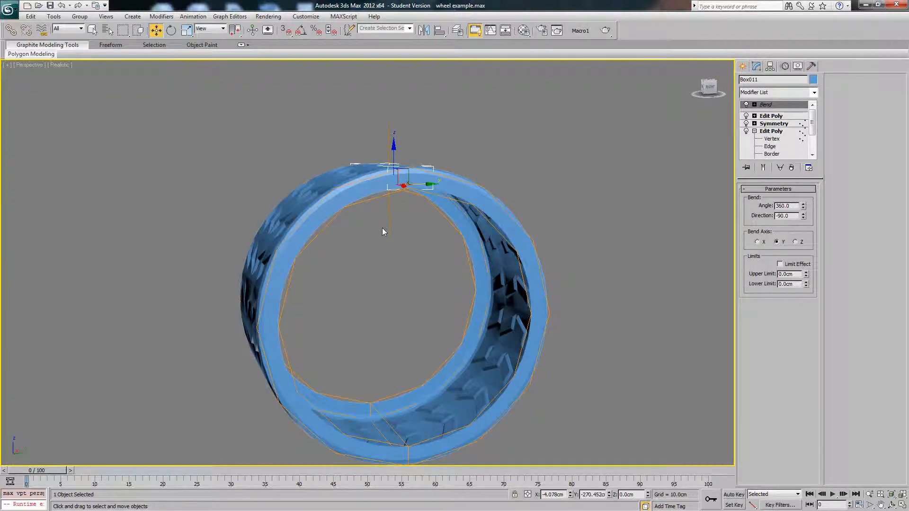
# Step: Disable Bend, enter vertex editing on the lower Edit Poly and display the strip in wireframe
pyautogui.moveTo(400, 199); pyautogui.dragTo(398, 220, button='middle')
pyautogui.scroll(3, 398, 220)
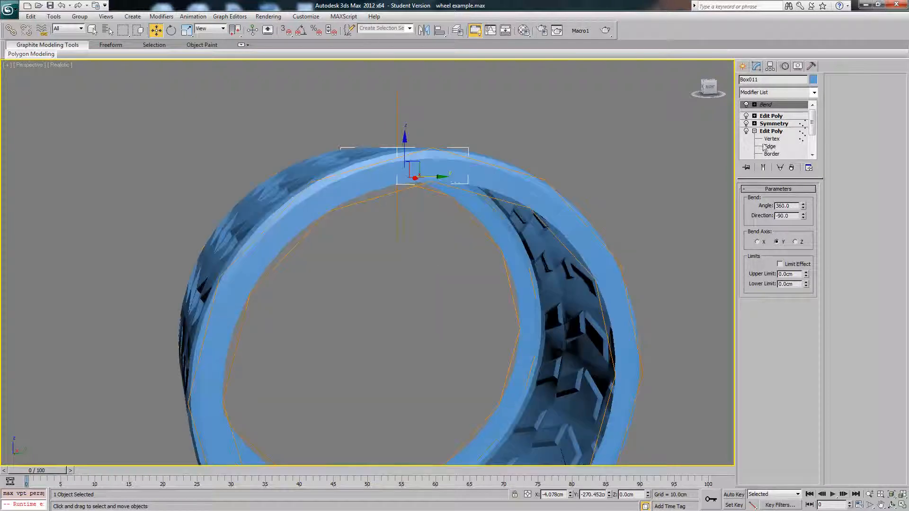
pyautogui.scroll(-5, 510, 185)
pyautogui.keyDown('alt'); pyautogui.moveTo(510, 185); pyautogui.dragTo(576, 194, button='middle'); pyautogui.keyUp('alt')
pyautogui.keyDown('alt'); pyautogui.moveTo(395, 211); pyautogui.dragTo(480, 240, button='middle'); pyautogui.keyUp('alt')
pyautogui.scroll(5, 478, 221)
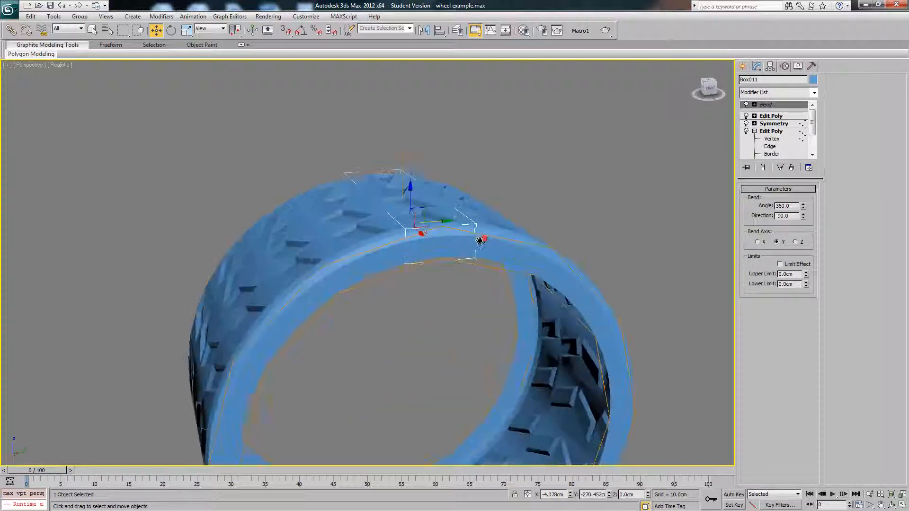
pyautogui.click(771, 139)
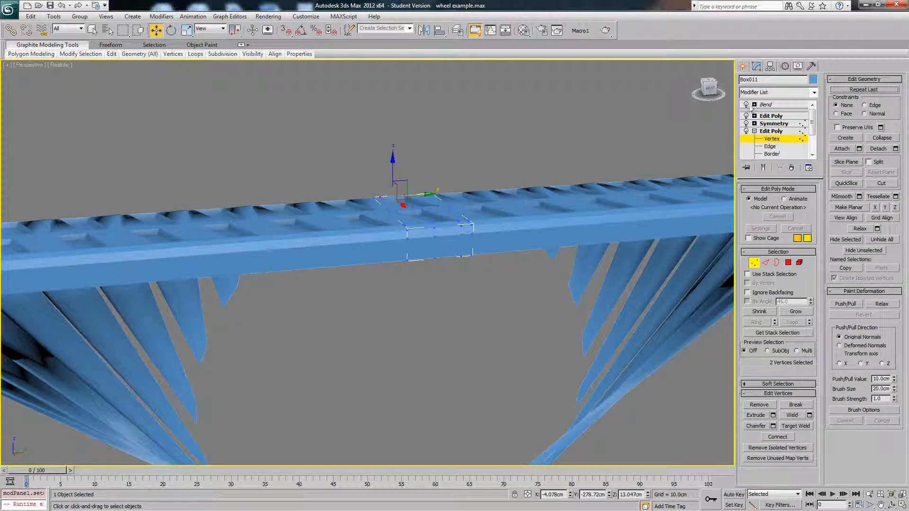
pyautogui.press('F4')
pyautogui.keyDown('alt'); pyautogui.moveTo(363, 260); pyautogui.dragTo(378, 257, button='middle'); pyautogui.keyUp('alt')
pyautogui.press('F3')
# Step: Select the four bottom vertices of the section's side wall and move them down to deepen the wall
pyautogui.moveTo(356, 239); pyautogui.dragTo(444, 223)
pyautogui.keyDown('alt'); pyautogui.moveTo(444, 225); pyautogui.dragTo(479, 246, button='middle'); pyautogui.keyUp('alt')
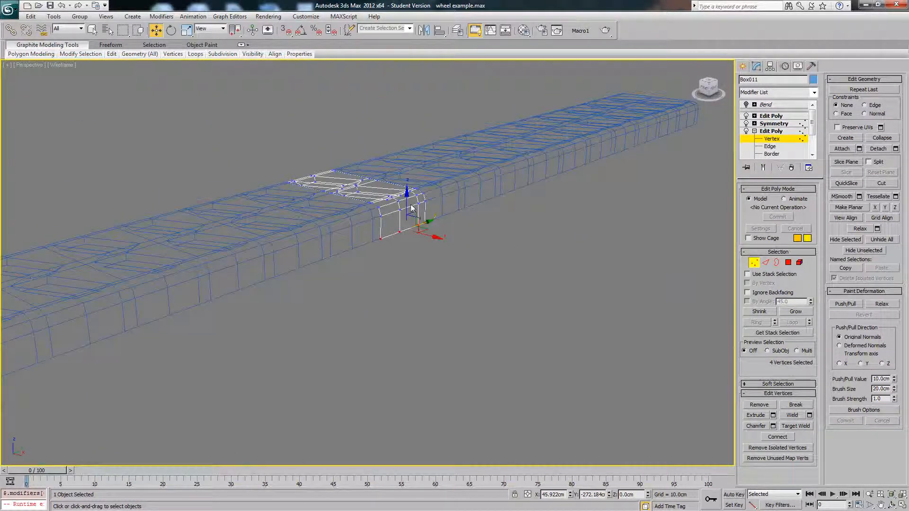
pyautogui.moveTo(408, 203); pyautogui.dragTo(408, 230)
pyautogui.scroll(-3, 408, 229)
pyautogui.keyDown('alt'); pyautogui.moveTo(409, 229); pyautogui.dragTo(457, 238, button='middle'); pyautogui.keyUp('alt')
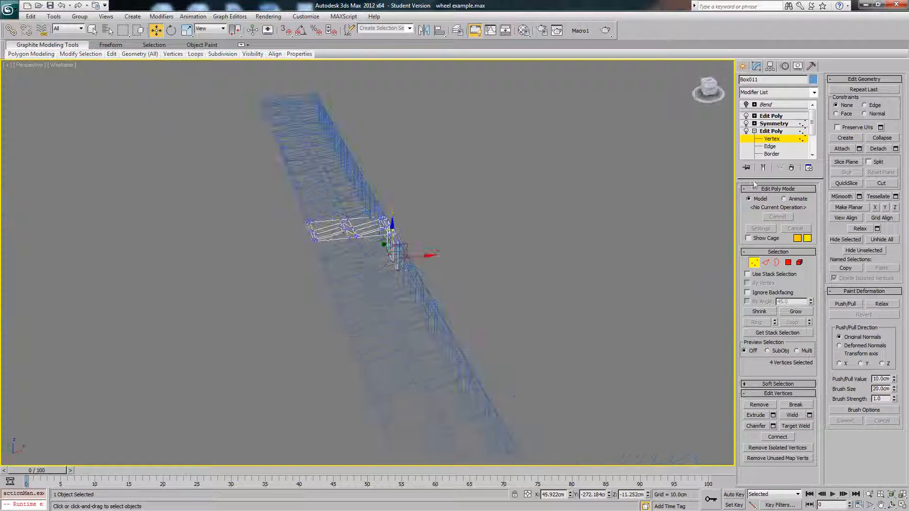
# Step: Leave vertex editing, re-enable Bend at the top of the stack and display the tyre shaded without edges
pyautogui.click(766, 139)
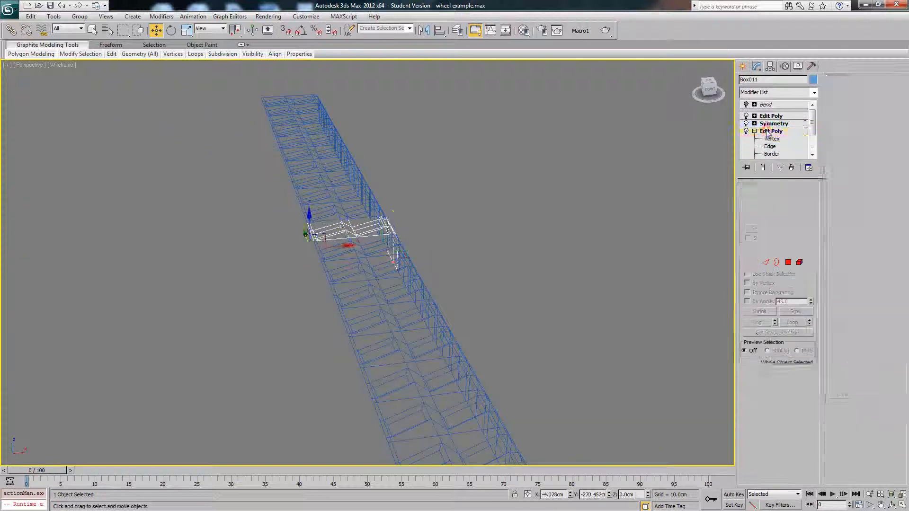
pyautogui.click(766, 105)
pyautogui.click(746, 105)
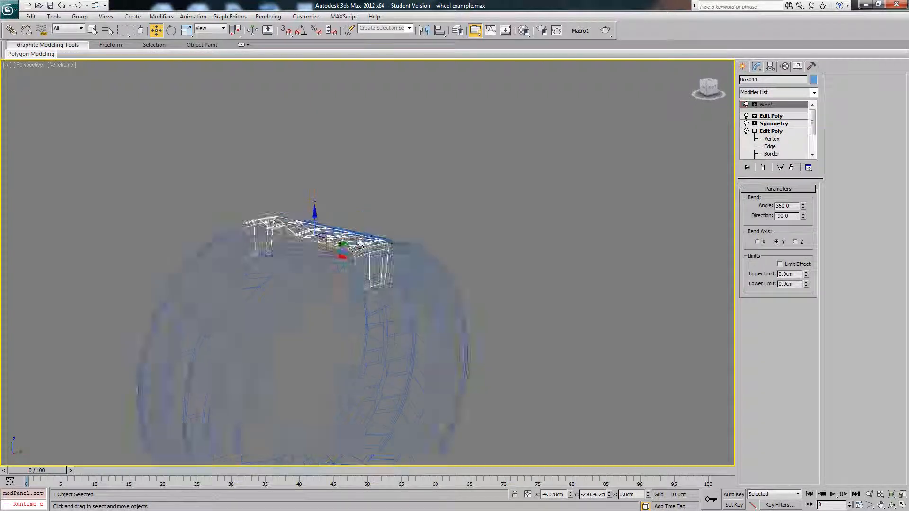
pyautogui.moveTo(372, 261)
pyautogui.keyDown('alt'); pyautogui.mouseDown(button='middle')
pyautogui.moveTo(357, 253)
pyautogui.moveTo(489, 251)
pyautogui.moveTo(379, 257)
pyautogui.moveTo(391, 232)
pyautogui.moveTo(435, 233)
pyautogui.moveTo(388, 224)
pyautogui.moveTo(422, 223)
pyautogui.mouseUp(button='middle'); pyautogui.keyUp('alt')
pyautogui.press('F3')
pyautogui.press('F4')
pyautogui.scroll(-3, 379, 258)
pyautogui.press('F4')
pyautogui.moveTo(422, 224); pyautogui.dragTo(399, 252, button='middle')
pyautogui.scroll(3, 402, 254)
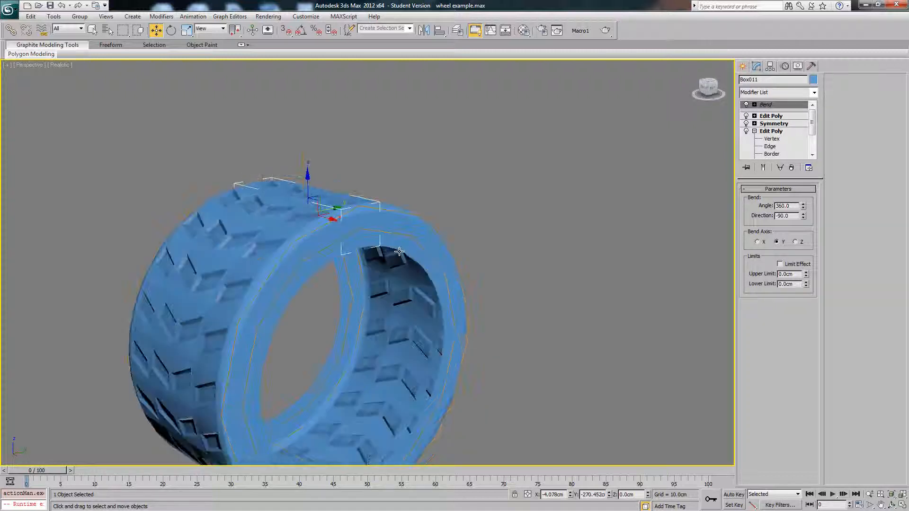
# Step: Show edged faces, disable Bend and return to the lower Edit Poly of the tread section
pyautogui.press('F4')
pyautogui.scroll(3, 398, 254)
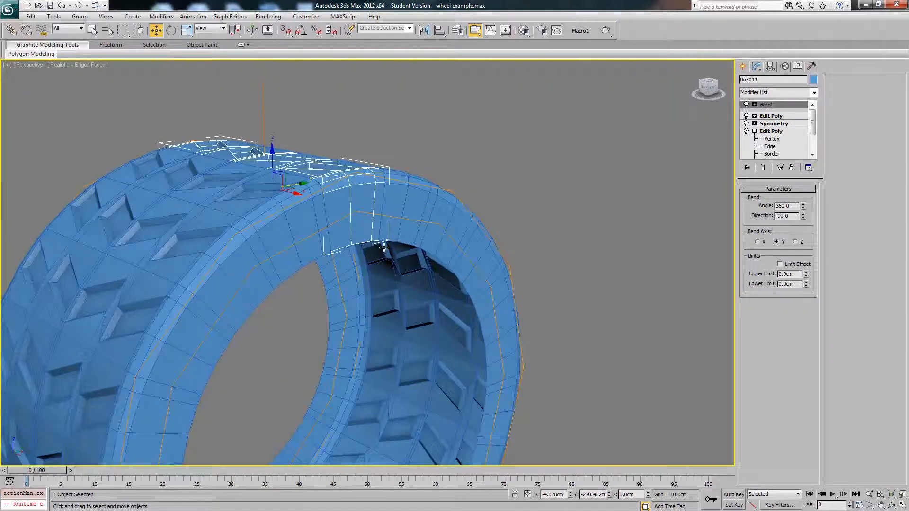
pyautogui.keyDown('alt'); pyautogui.moveTo(395, 246); pyautogui.dragTo(313, 221, button='middle'); pyautogui.keyUp('alt')
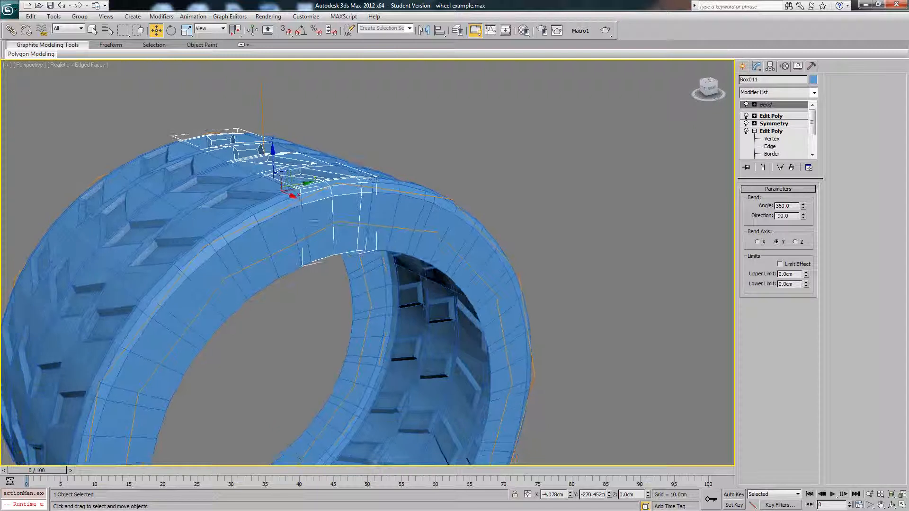
pyautogui.scroll(2, 370, 205)
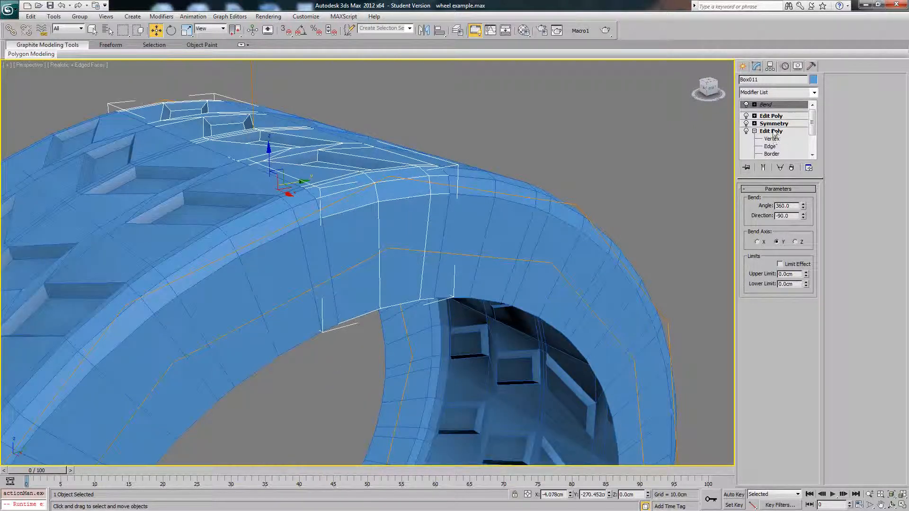
pyautogui.click(747, 104)
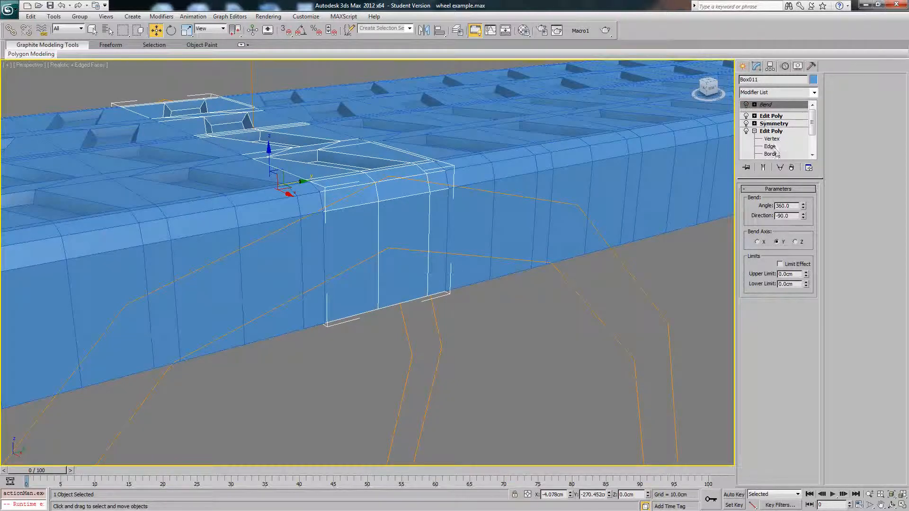
pyautogui.click(775, 134)
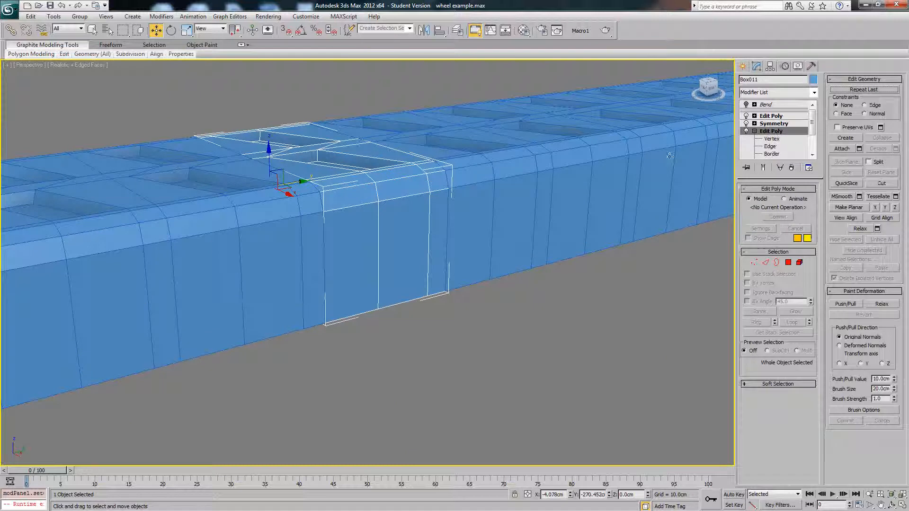
pyautogui.keyDown('alt'); pyautogui.moveTo(670, 156); pyautogui.dragTo(420, 178, button='middle'); pyautogui.keyUp('alt')
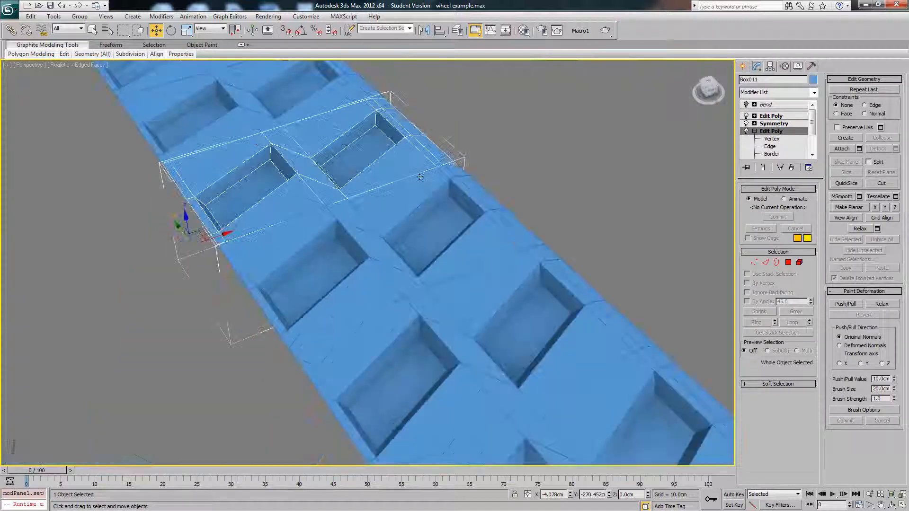
# Step: Show the end result, enter edge editing in wireframe and try to select the side wall's vertical edges
pyautogui.click(764, 168)
pyautogui.keyDown('alt'); pyautogui.moveTo(570, 167); pyautogui.dragTo(426, 123, button='middle'); pyautogui.keyUp('alt')
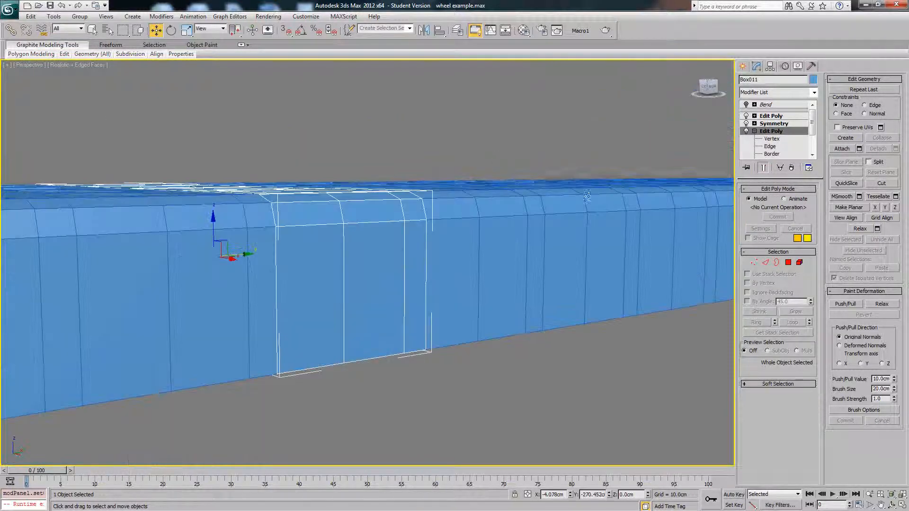
pyautogui.click(763, 263)
pyautogui.keyDown('alt'); pyautogui.moveTo(378, 201); pyautogui.dragTo(448, 173, button='middle'); pyautogui.keyUp('alt')
pyautogui.moveTo(289, 257); pyautogui.dragTo(519, 265)
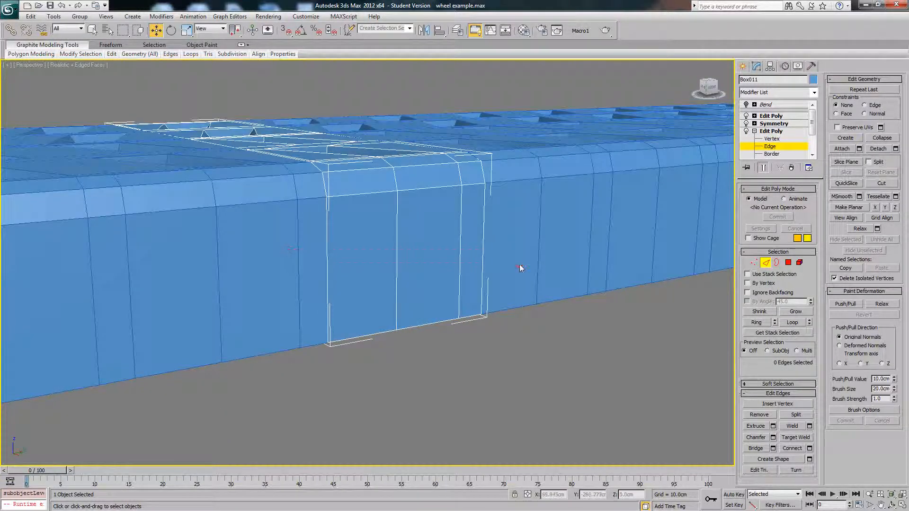
pyautogui.keyDown('alt'); pyautogui.moveTo(519, 264); pyautogui.dragTo(474, 271, button='middle'); pyautogui.keyUp('alt')
pyautogui.press('F4')
pyautogui.press('F3')
pyautogui.click(394, 277)
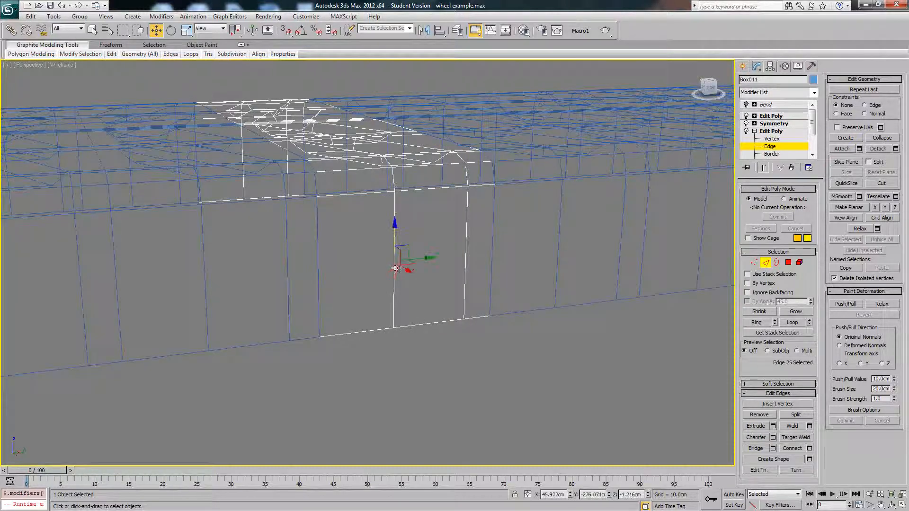
pyautogui.click(244, 184)
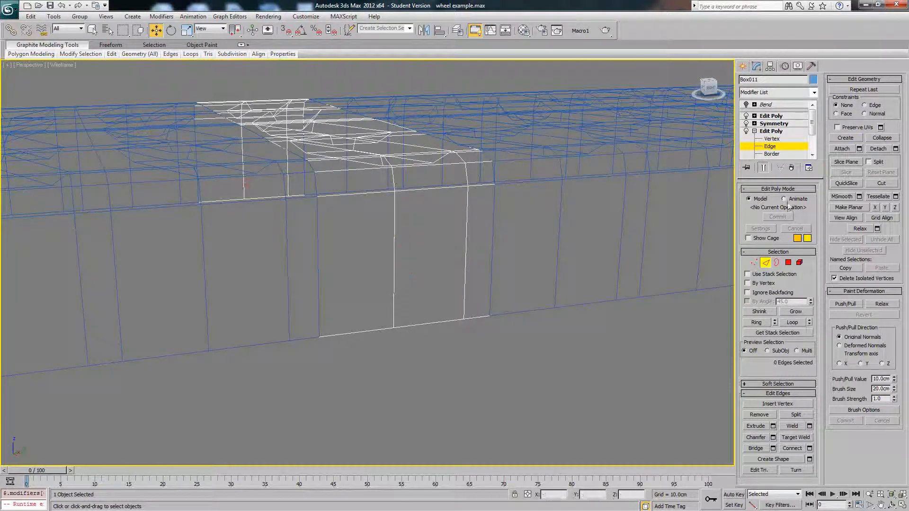
# Step: Turn off the end result, connect the side wall's four vertical edges with 2 segments and pinch -63, and move the new edges up beneath the bevel
pyautogui.click(765, 168)
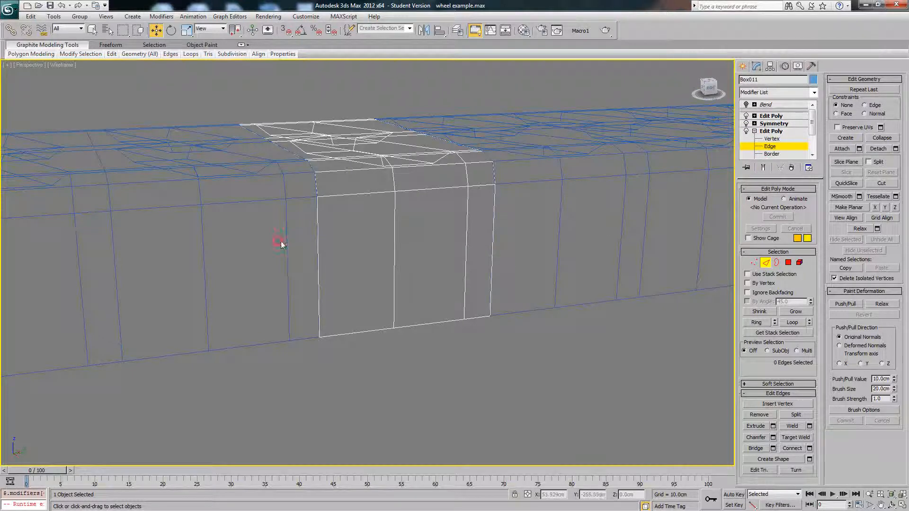
pyautogui.moveTo(281, 244); pyautogui.dragTo(539, 259)
pyautogui.keyDown('alt'); pyautogui.moveTo(539, 259); pyautogui.dragTo(510, 255, button='middle'); pyautogui.keyUp('alt')
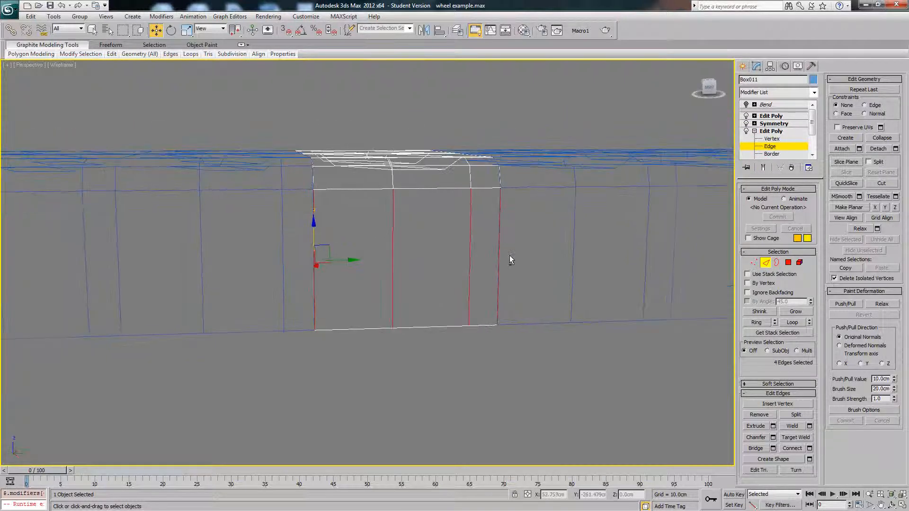
pyautogui.click(809, 449)
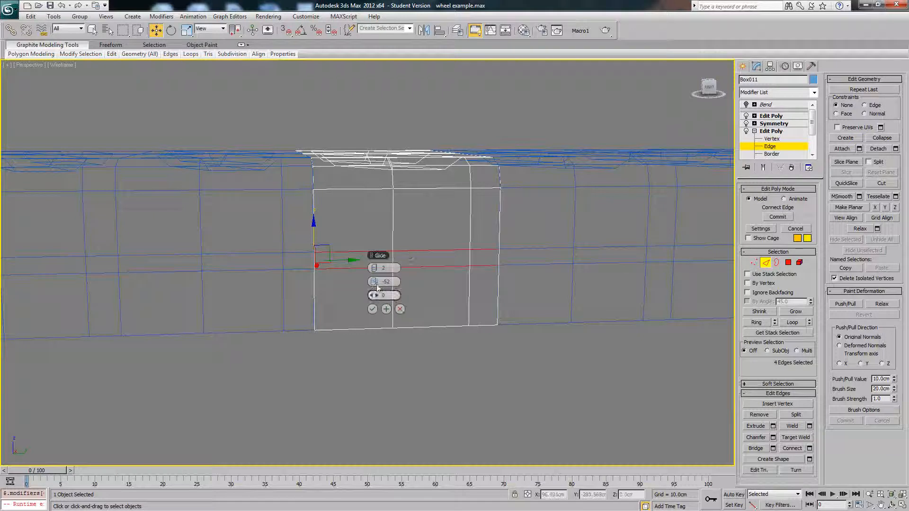
pyautogui.moveTo(385, 282); pyautogui.dragTo(147, 294)
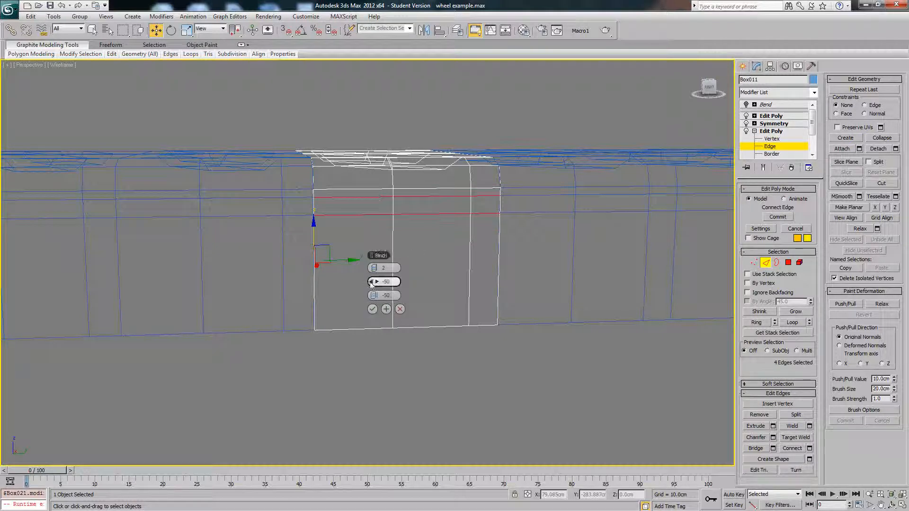
pyautogui.moveTo(377, 282); pyautogui.dragTo(315, 279)
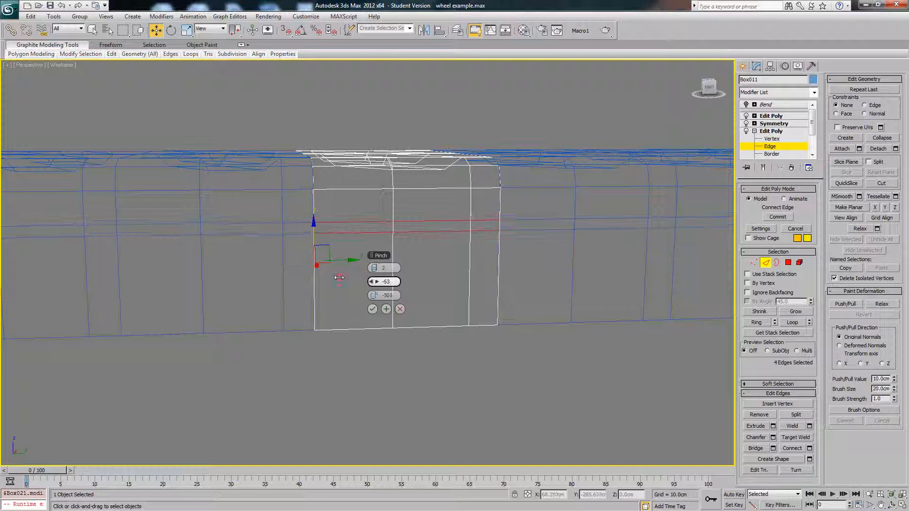
pyautogui.click(372, 309)
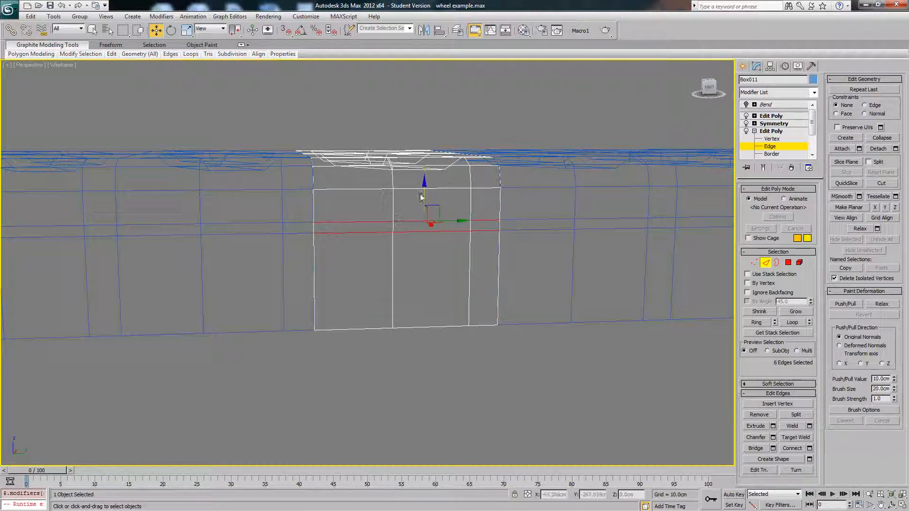
pyautogui.moveTo(421, 196); pyautogui.dragTo(426, 168)
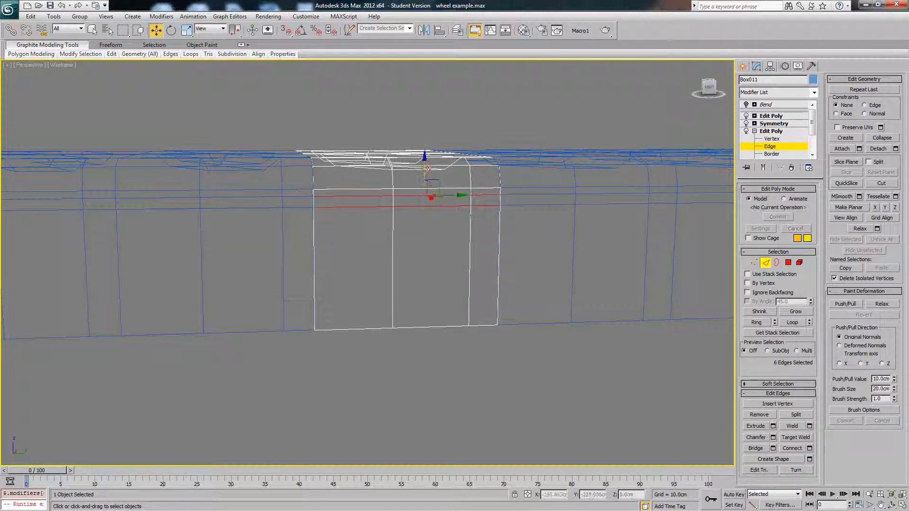
pyautogui.keyDown('alt'); pyautogui.moveTo(426, 168); pyautogui.dragTo(492, 199, button='middle'); pyautogui.keyUp('alt')
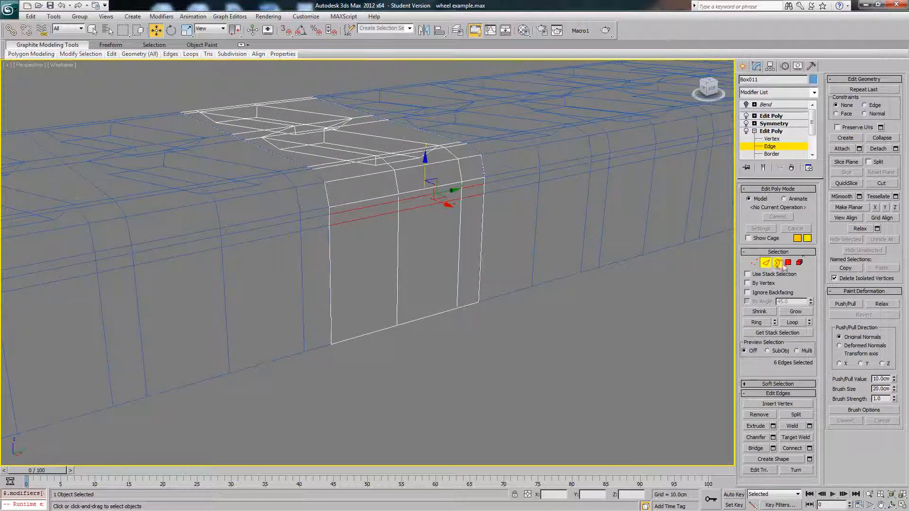
# Step: Select the three narrow polygons between the new side-wall edges and extrude them slightly inward as a groove
pyautogui.click(789, 263)
pyautogui.click(353, 215)
pyautogui.keyDown('ctrl'); pyautogui.click(450, 200); pyautogui.keyUp('ctrl')
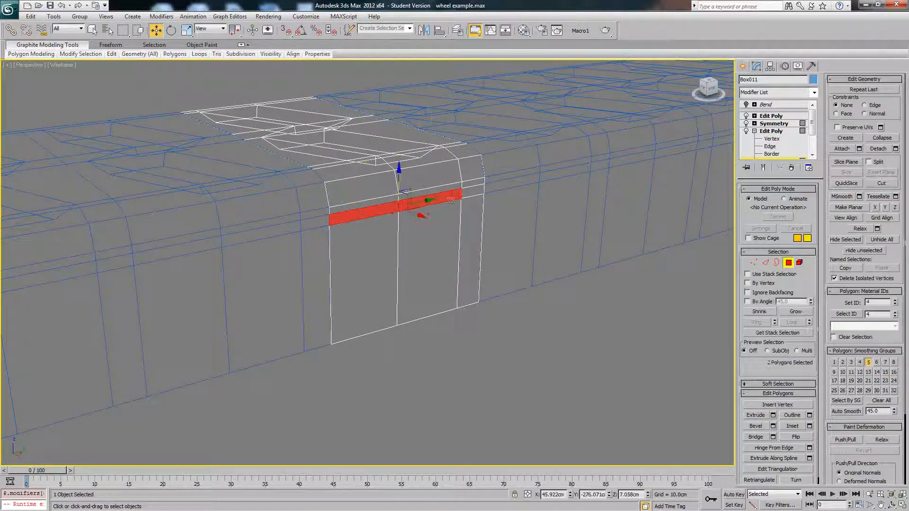
pyautogui.keyDown('ctrl'); pyautogui.click(467, 198); pyautogui.keyUp('ctrl')
pyautogui.click(766, 417)
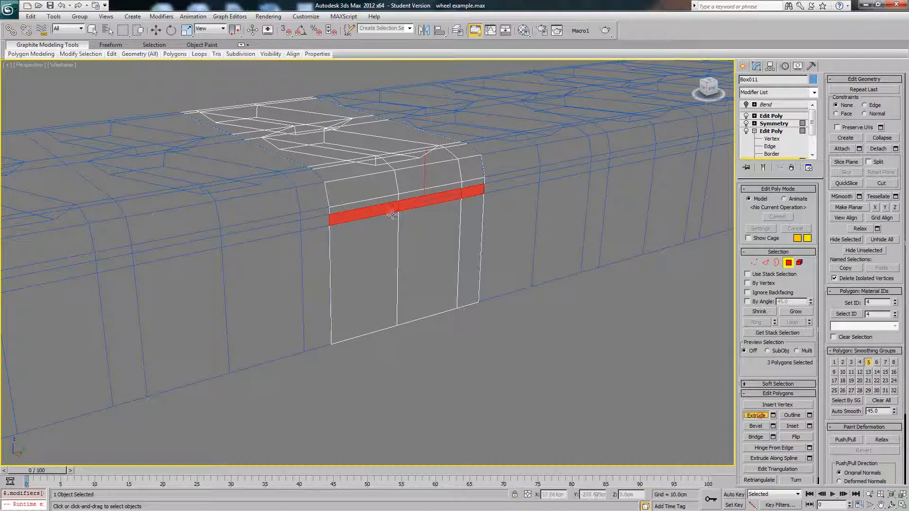
pyautogui.moveTo(391, 216); pyautogui.dragTo(394, 217)
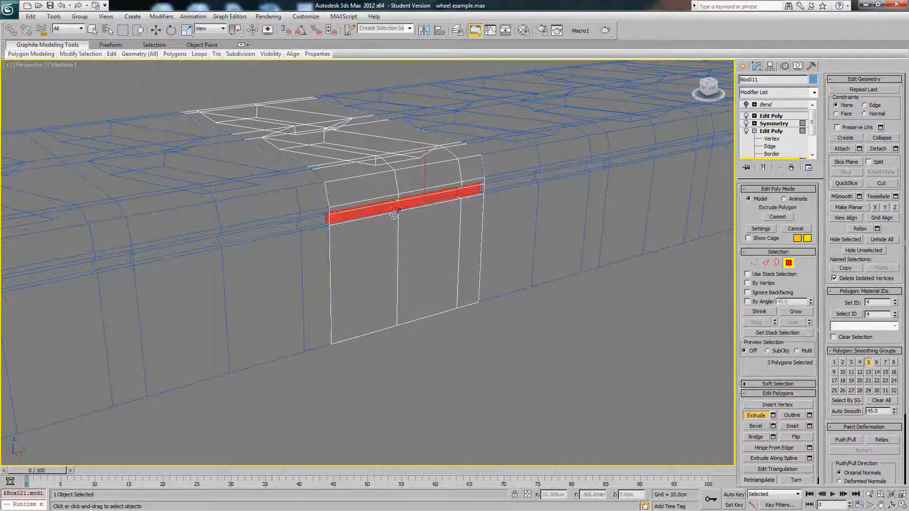
pyautogui.press('w')
# Step: Inspect the side-wall groove and its end faces at the section joints in shaded view
pyautogui.scroll(5, 451, 197)
pyautogui.moveTo(450, 197); pyautogui.dragTo(430, 255, button='middle')
pyautogui.press('F3')
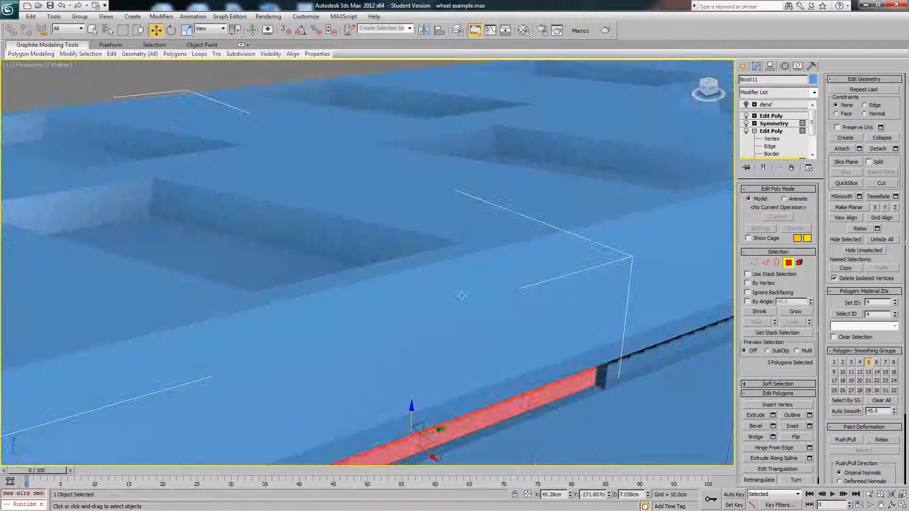
pyautogui.moveTo(462, 295)
pyautogui.keyDown('alt'); pyautogui.mouseDown(button='middle')
pyautogui.moveTo(491, 245)
pyautogui.moveTo(190, 110)
pyautogui.mouseUp(button='middle'); pyautogui.keyUp('alt')
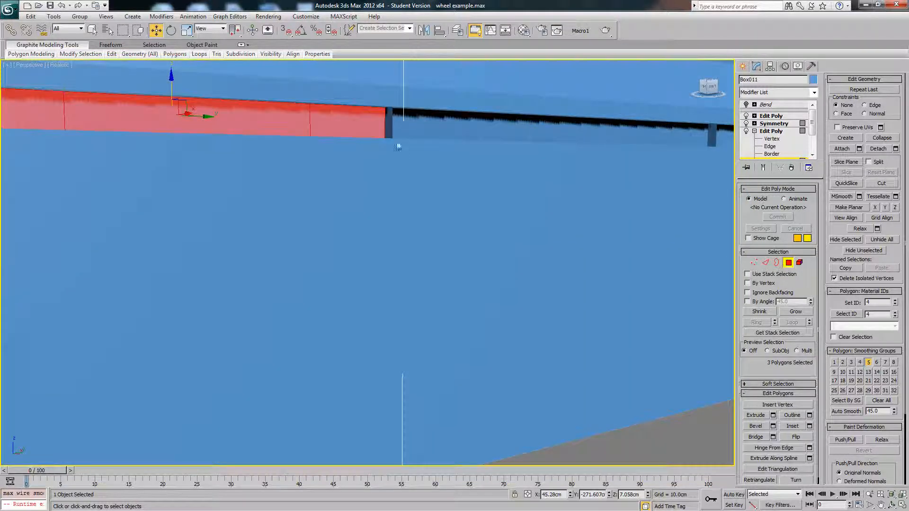
pyautogui.click(387, 123)
pyautogui.click(410, 182)
pyautogui.scroll(-5, 410, 182)
pyautogui.moveTo(410, 181); pyautogui.dragTo(457, 202, button='middle')
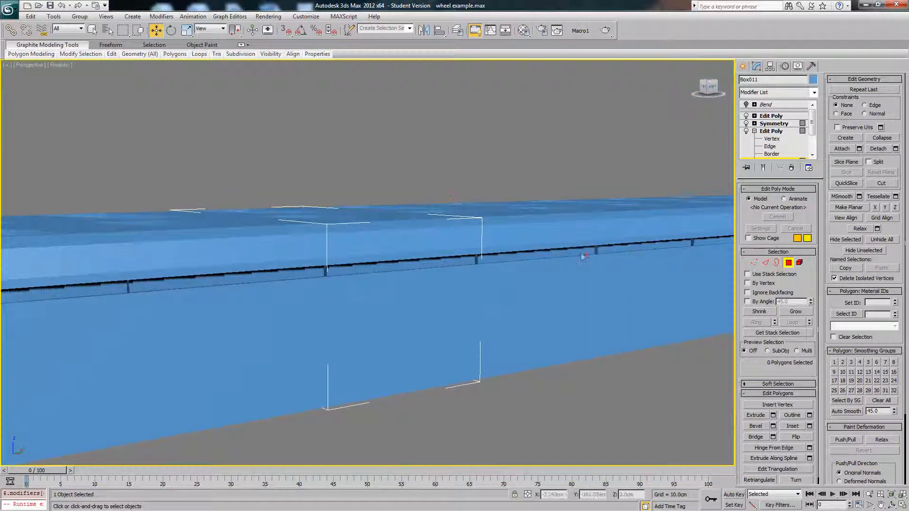
pyautogui.scroll(4, 583, 257)
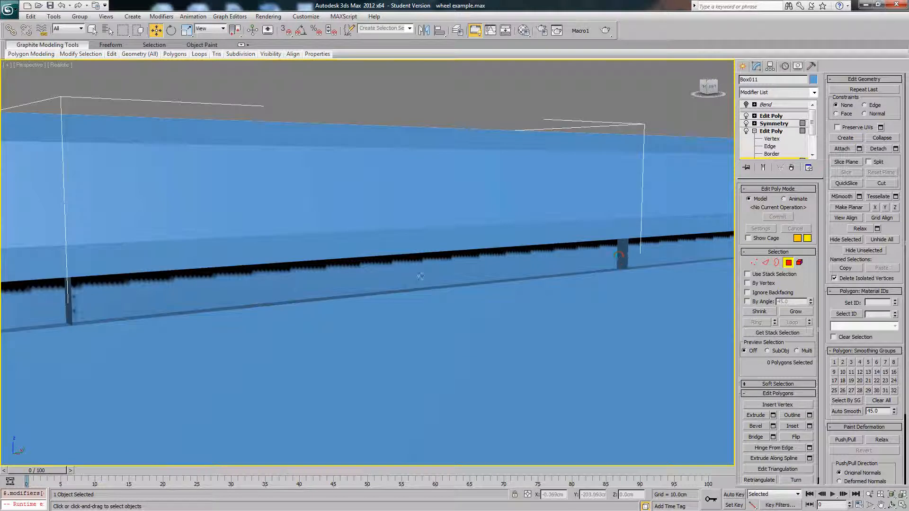
pyautogui.scroll(-2, 88, 306)
pyautogui.scroll(-3, 235, 287)
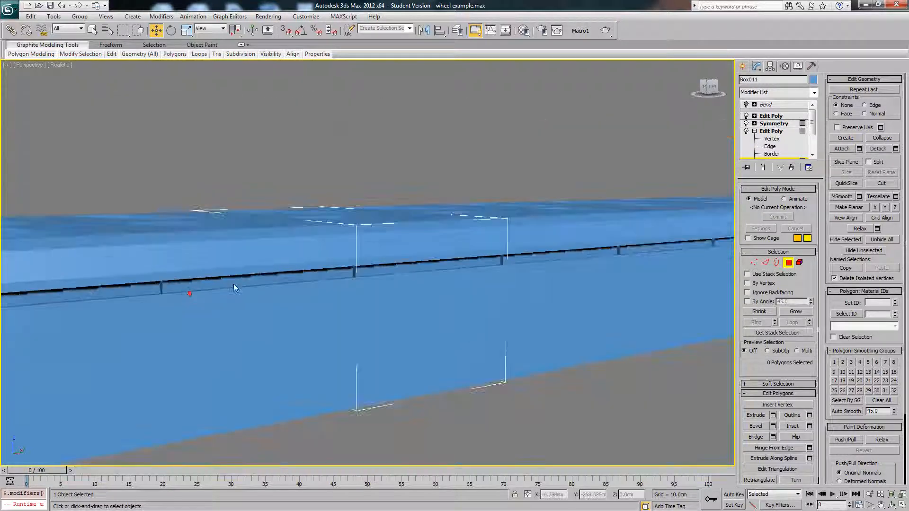
pyautogui.click(438, 252)
pyautogui.moveTo(455, 256)
pyautogui.keyDown('alt'); pyautogui.mouseDown(button='middle')
pyautogui.moveTo(414, 258)
pyautogui.moveTo(458, 263)
pyautogui.mouseUp(button='middle'); pyautogui.keyUp('alt')
pyautogui.scroll(3, 457, 262)
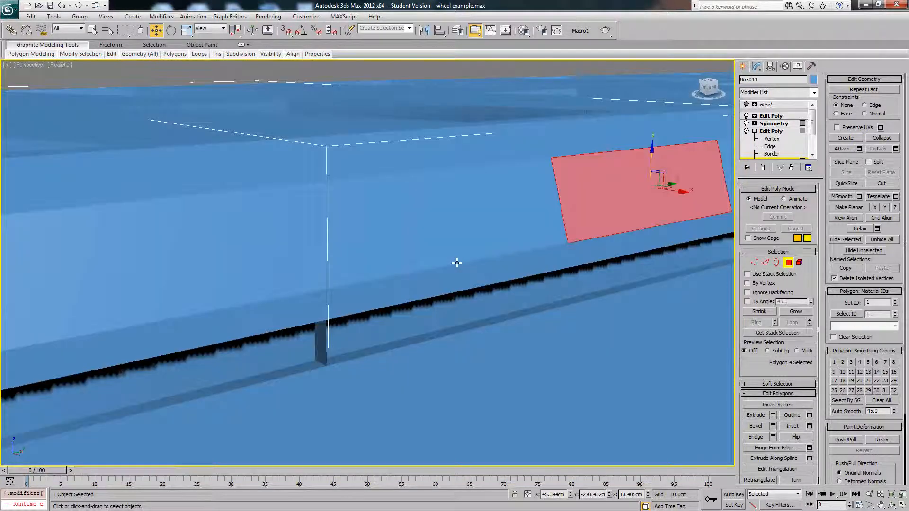
# Step: Delete the two small polygons closing the side-wall groove at the section joints
pyautogui.press('z')
pyautogui.scroll(-4, 454, 267)
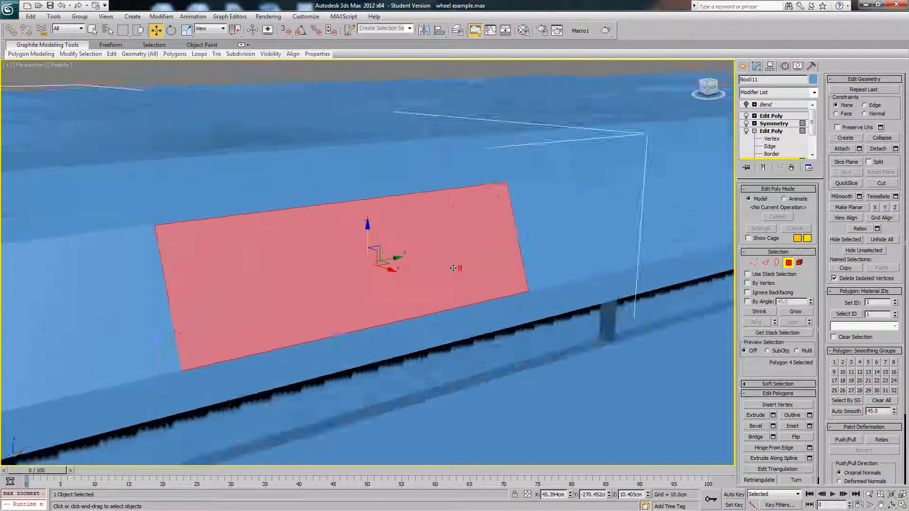
pyautogui.keyDown('alt'); pyautogui.moveTo(453, 268); pyautogui.dragTo(475, 328, button='middle'); pyautogui.keyUp('alt')
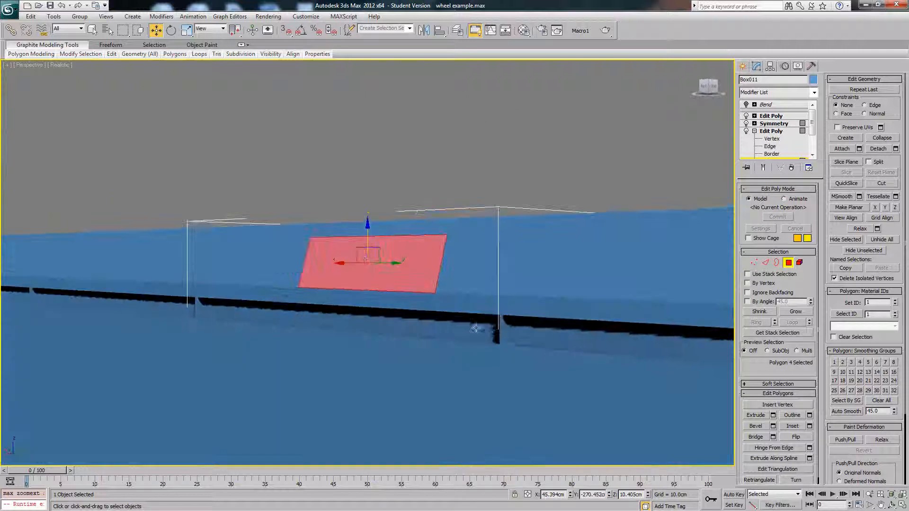
pyautogui.click(502, 331)
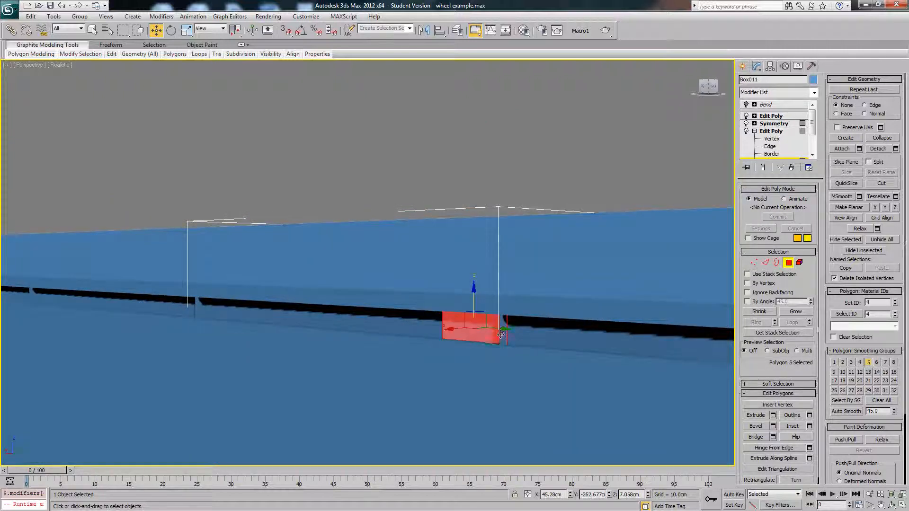
pyautogui.keyDown('alt'); pyautogui.moveTo(500, 335); pyautogui.dragTo(246, 283, button='middle'); pyautogui.keyUp('alt')
pyautogui.click(514, 330)
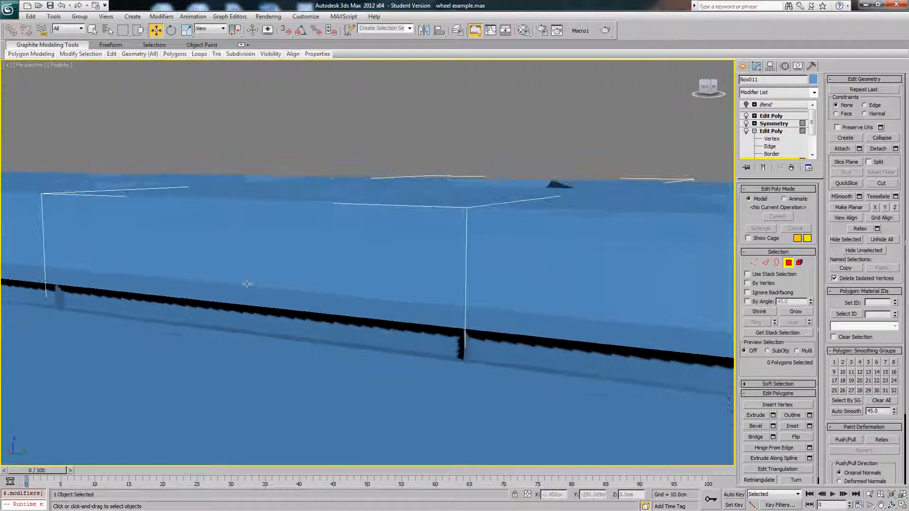
pyautogui.click(61, 299)
pyautogui.press('Delete')
pyautogui.scroll(-7, 331, 313)
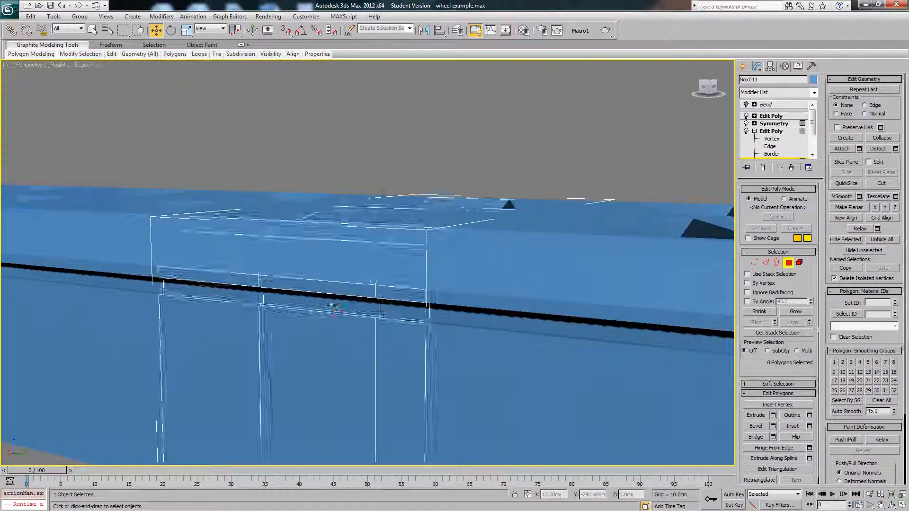
# Step: Leave polygon editing and turn the Bend modifier back on
pyautogui.keyDown('alt'); pyautogui.moveTo(393, 322); pyautogui.dragTo(749, 202, button='middle'); pyautogui.keyUp('alt')
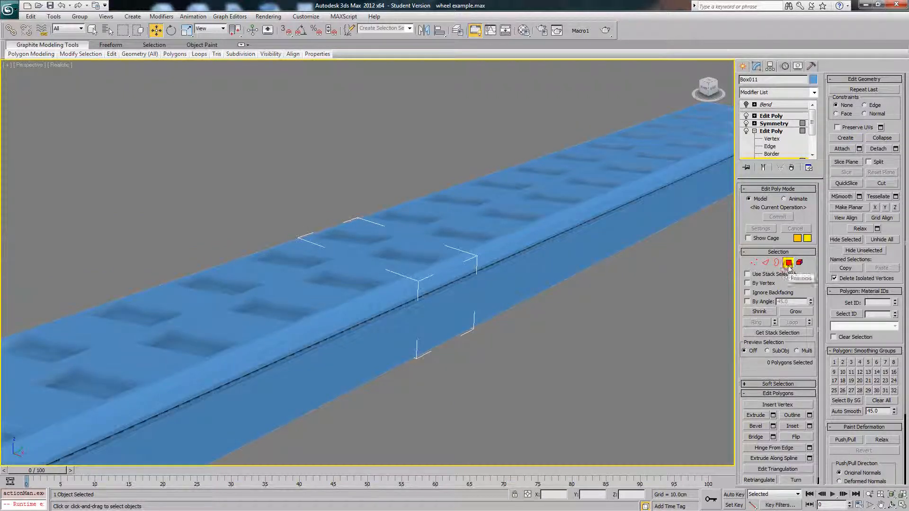
pyautogui.click(789, 264)
pyautogui.click(775, 105)
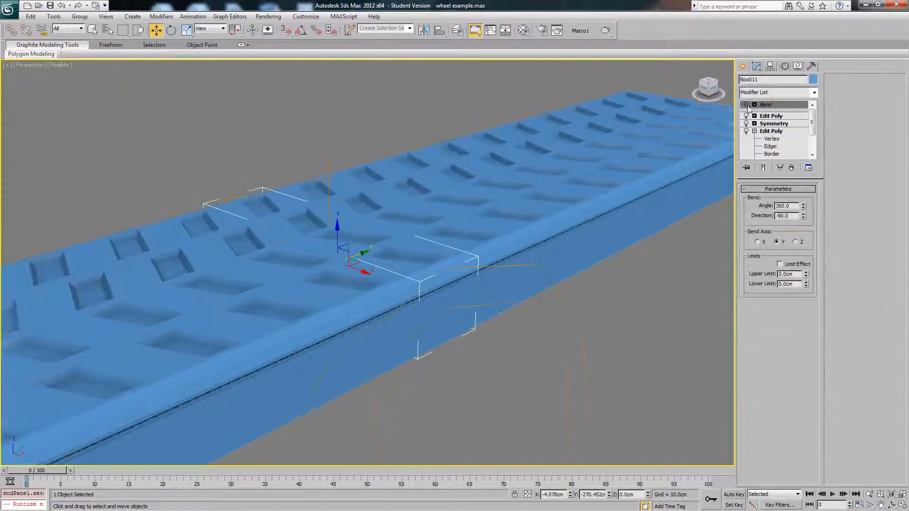
pyautogui.click(745, 105)
# Step: Inspect the bent tyre's side-wall groove, tread and inner surface from several angles in shaded view
pyautogui.keyDown('alt'); pyautogui.moveTo(487, 260); pyautogui.dragTo(487, 240, button='middle'); pyautogui.keyUp('alt')
pyautogui.click(488, 239)
pyautogui.scroll(-3, 489, 240)
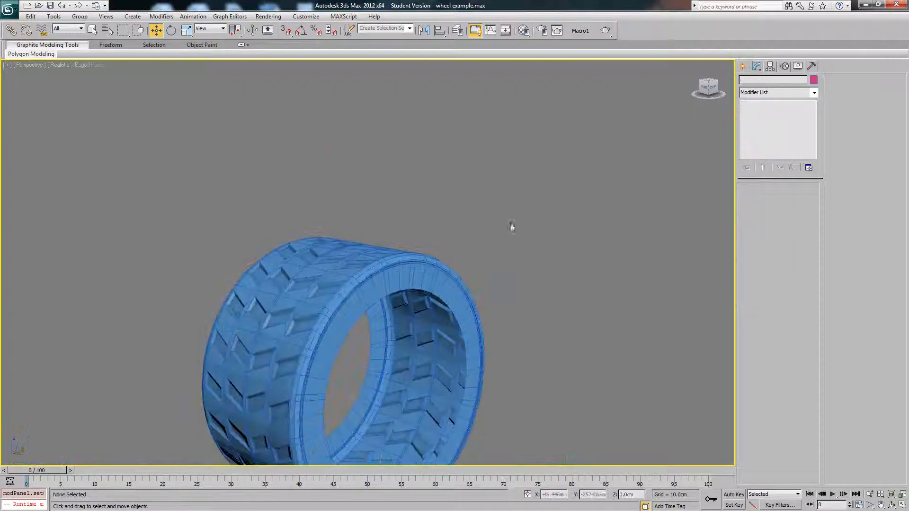
pyautogui.moveTo(491, 275); pyautogui.dragTo(506, 225, button='middle')
pyautogui.keyDown('alt'); pyautogui.moveTo(518, 290); pyautogui.dragTo(410, 263, button='middle'); pyautogui.keyUp('alt')
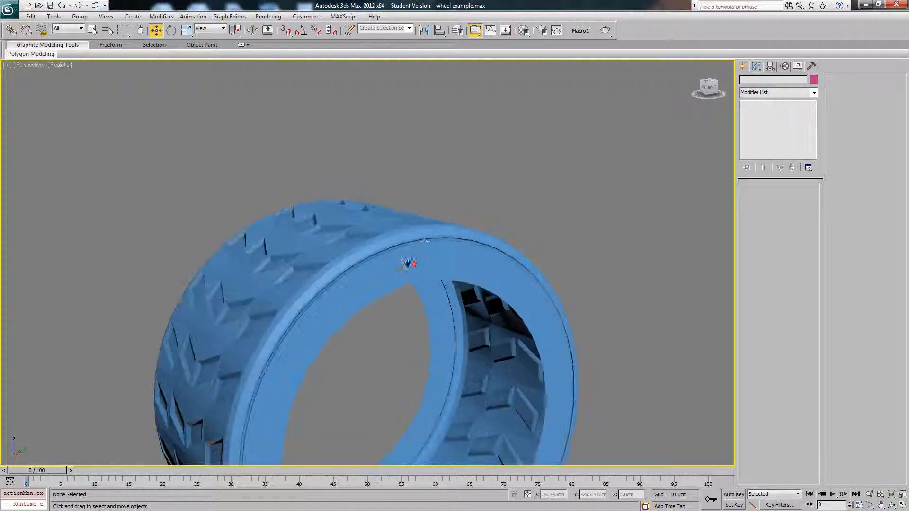
pyautogui.click(428, 239)
pyautogui.moveTo(455, 289); pyautogui.dragTo(461, 239, button='middle')
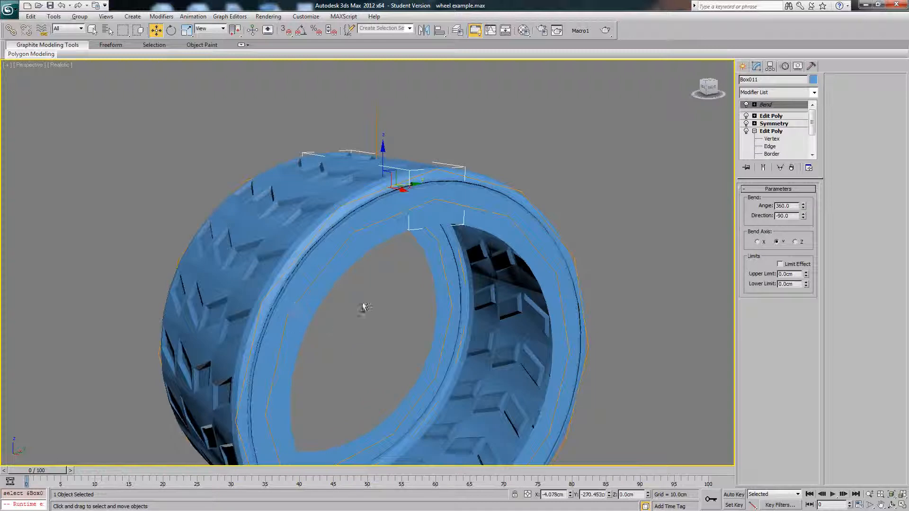
pyautogui.keyDown('alt'); pyautogui.moveTo(364, 307); pyautogui.dragTo(415, 262, button='middle'); pyautogui.keyUp('alt')
pyautogui.keyDown('alt'); pyautogui.moveTo(439, 306); pyautogui.dragTo(450, 278, button='middle'); pyautogui.keyUp('alt')
pyautogui.scroll(-3, 431, 304)
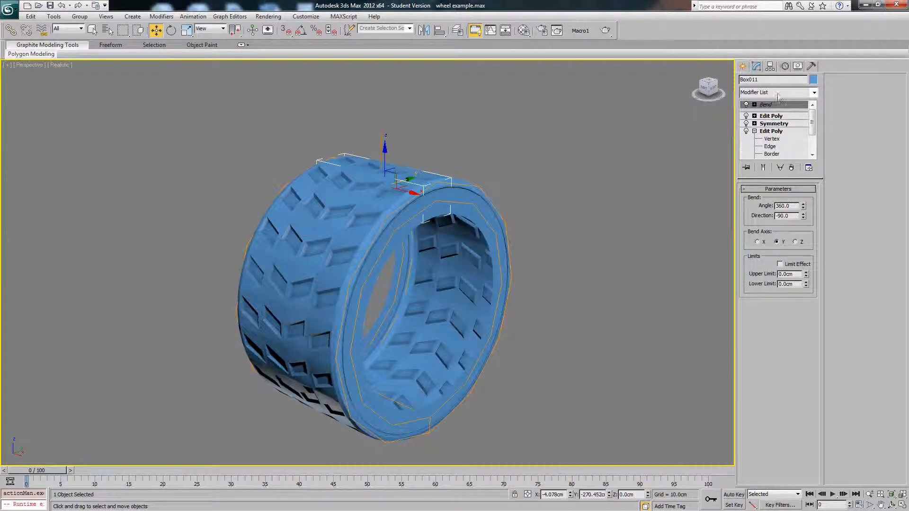
# Step: Select all the tread sections that make up the tyre
pyautogui.click(540, 185)
pyautogui.keyDown('alt'); pyautogui.moveTo(540, 184); pyautogui.dragTo(247, 175, button='middle'); pyautogui.keyUp('alt')
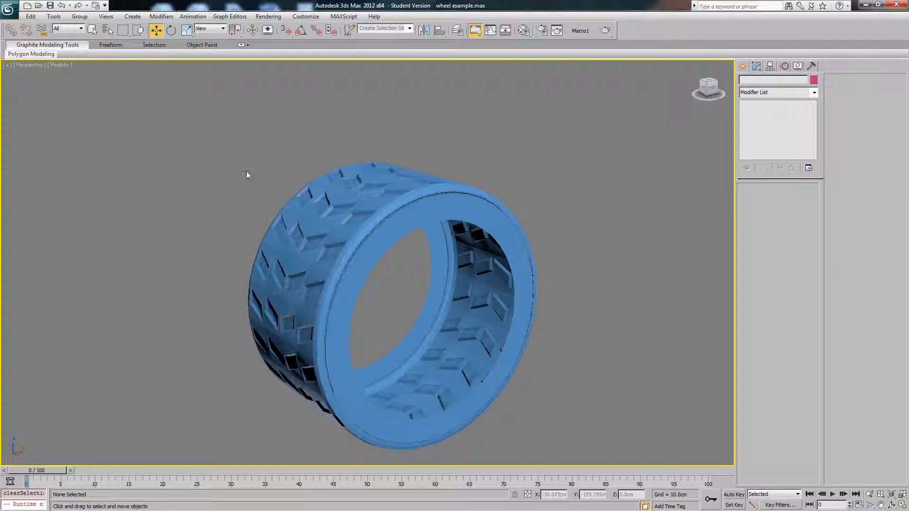
pyautogui.moveTo(557, 483); pyautogui.dragTo(538, 451)
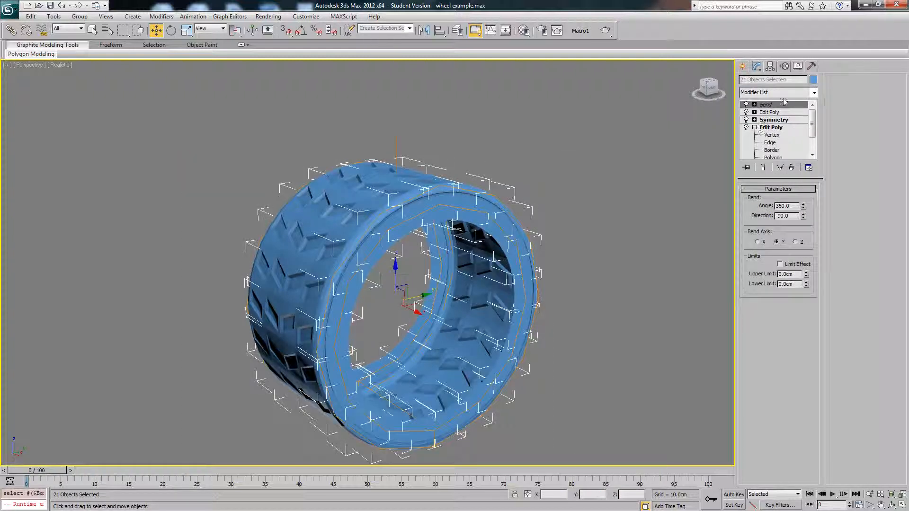
pyautogui.click(786, 93)
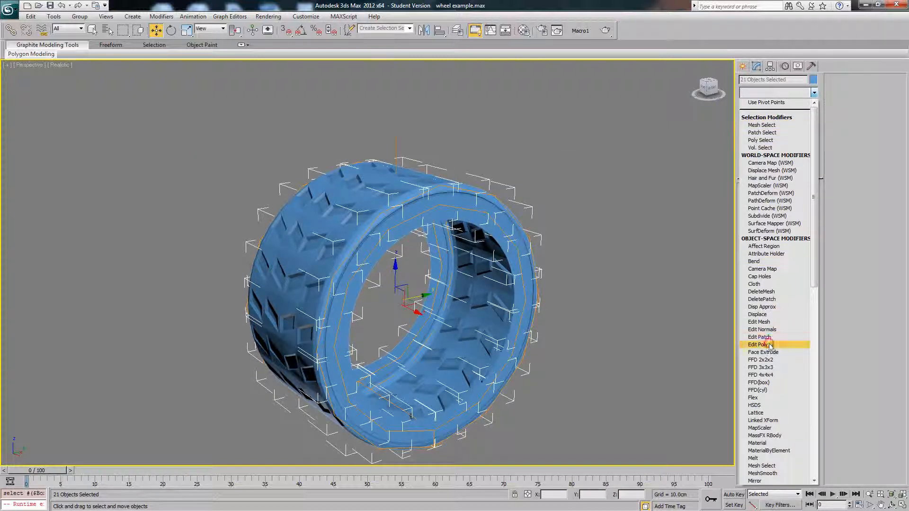
pyautogui.click(768, 345)
pyautogui.rightClick(782, 105)
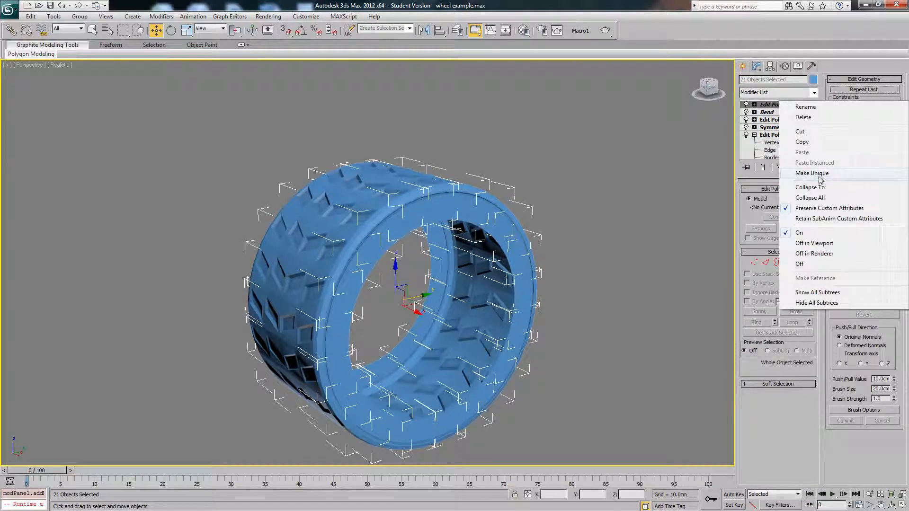
pyautogui.rightClick(582, 186)
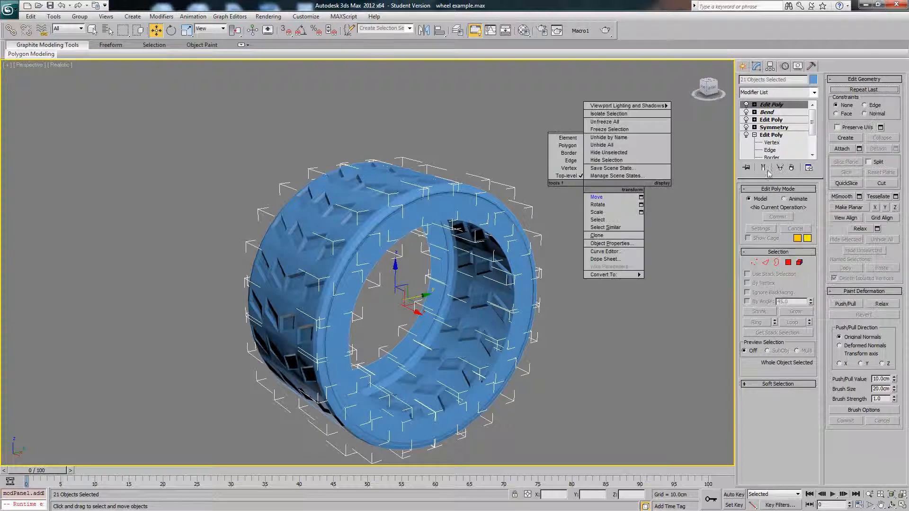
pyautogui.click(791, 168)
pyautogui.click(791, 168)
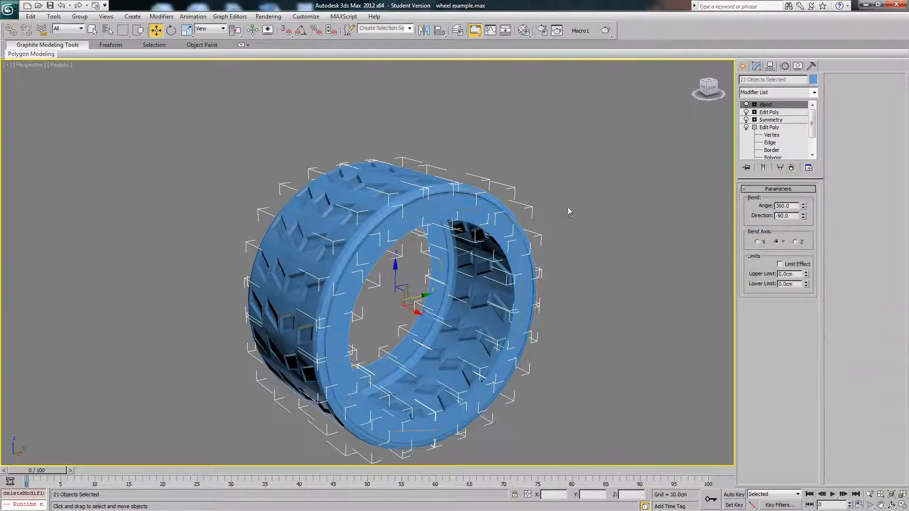
# Step: Clone the whole tyre along the Y axis as one independent copy, clear of the original
pyautogui.scroll(-3, 526, 236)
pyautogui.keyDown('shift'); pyautogui.moveTo(482, 267); pyautogui.dragTo(693, 239); pyautogui.keyUp('shift')
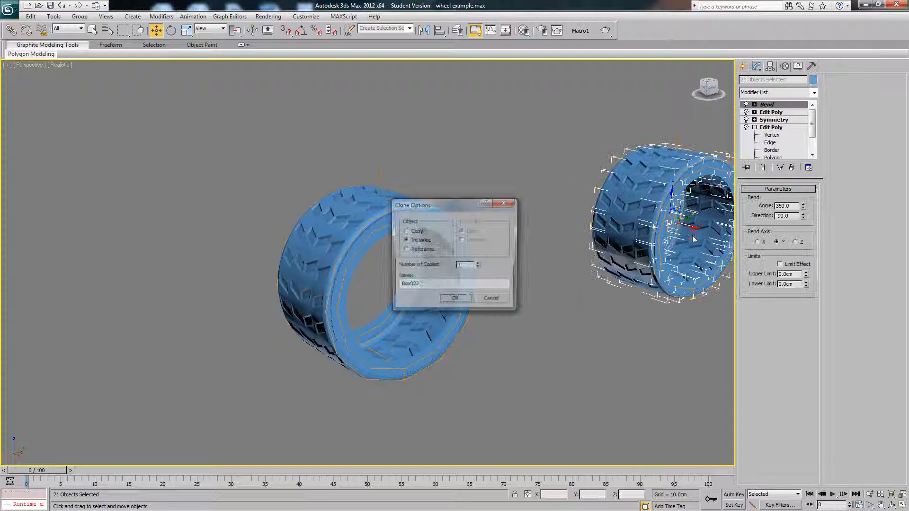
pyautogui.click(416, 231)
pyautogui.click(452, 300)
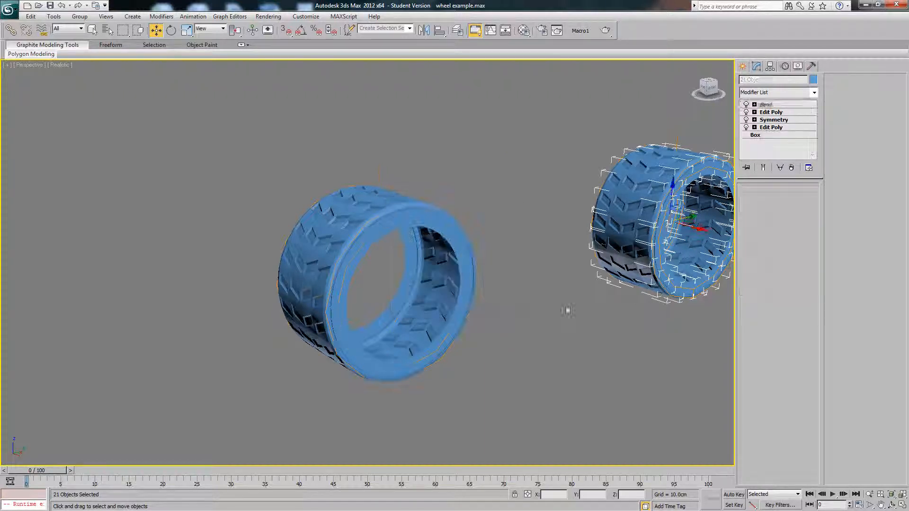
pyautogui.click(645, 211)
pyautogui.moveTo(648, 209); pyautogui.dragTo(607, 207, button='middle')
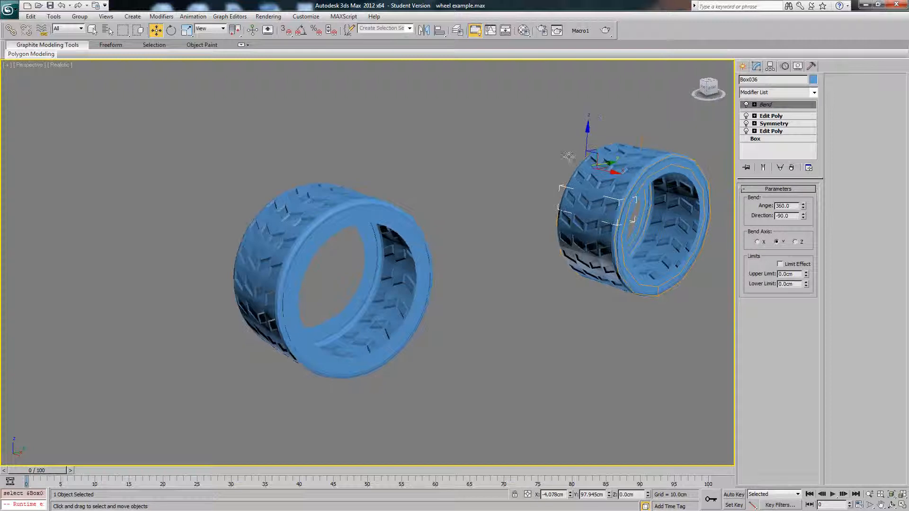
pyautogui.moveTo(690, 304); pyautogui.dragTo(687, 315)
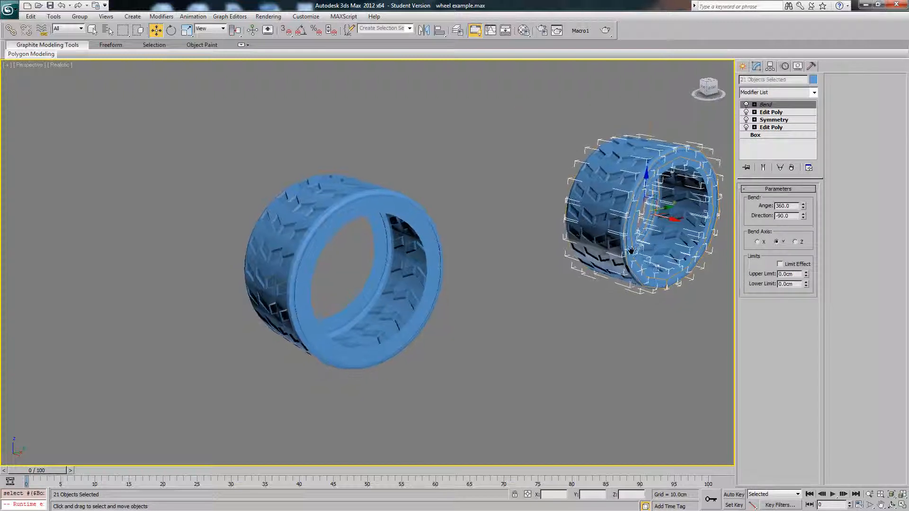
# Step: Select all sections of the original tyre and make their Bend modifier unique with respect to each other
pyautogui.scroll(3, 490, 230)
pyautogui.click(491, 231)
pyautogui.moveTo(491, 230); pyautogui.dragTo(497, 209, button='middle')
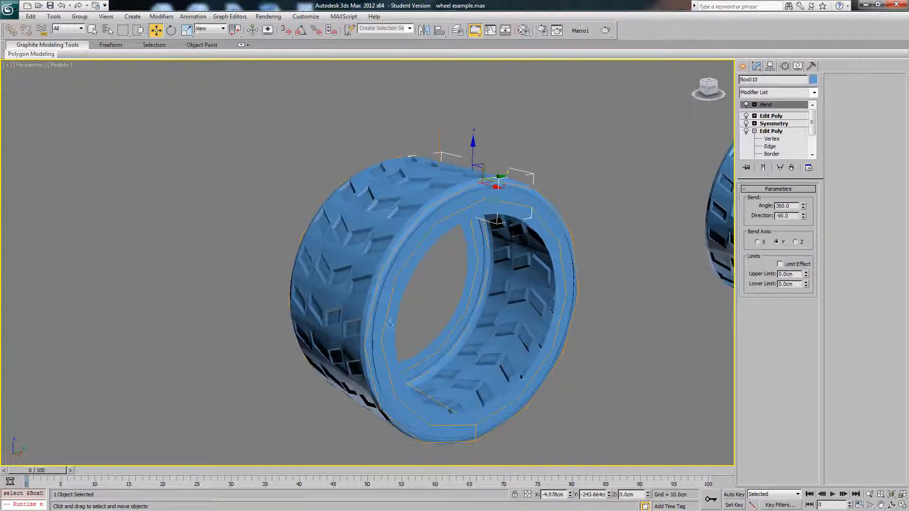
pyautogui.moveTo(476, 295); pyautogui.dragTo(473, 274, button='middle')
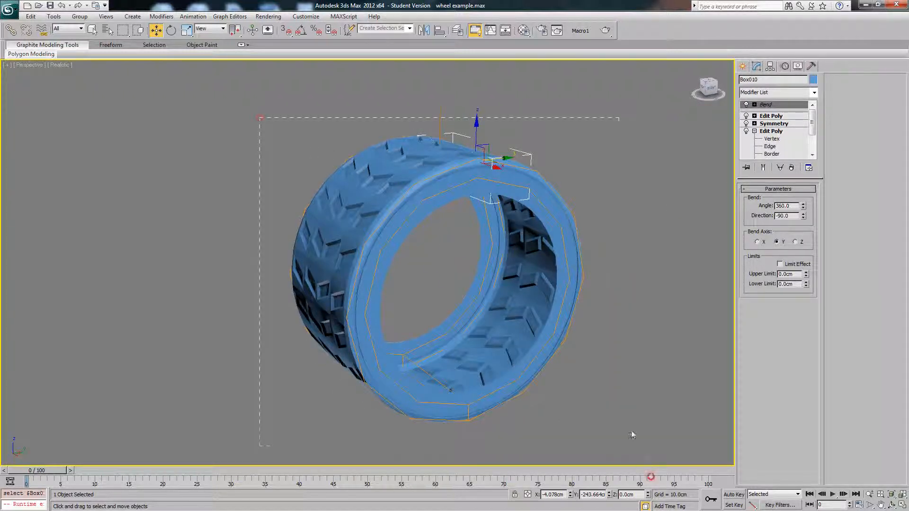
pyautogui.moveTo(631, 432); pyautogui.dragTo(650, 476)
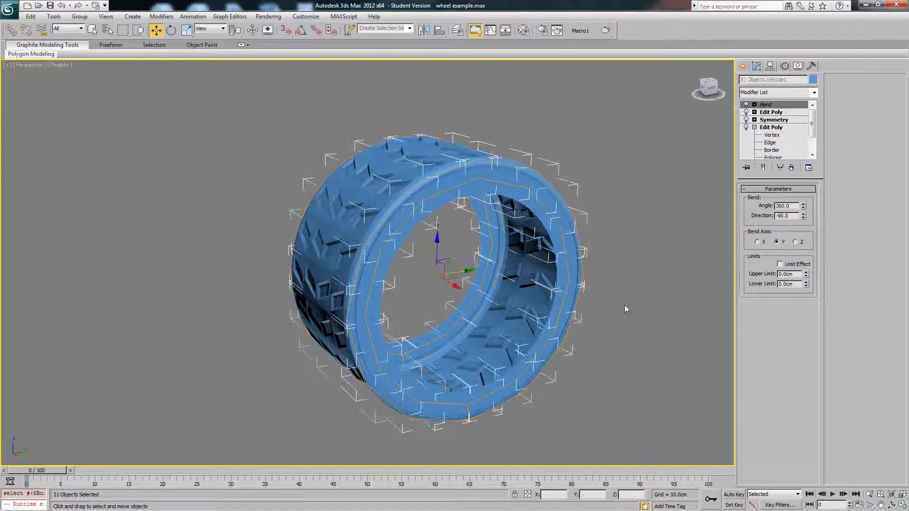
pyautogui.rightClick(778, 108)
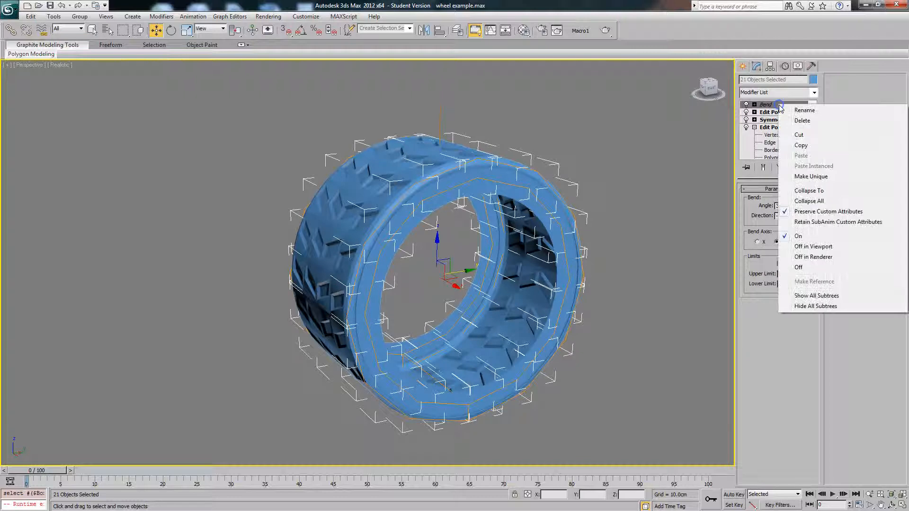
pyautogui.click(811, 177)
pyautogui.click(497, 292)
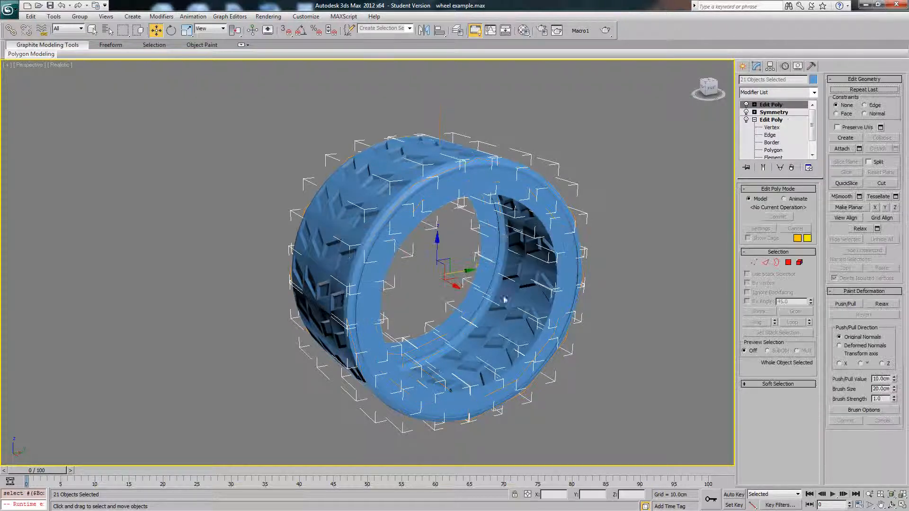
pyautogui.rightClick(763, 106)
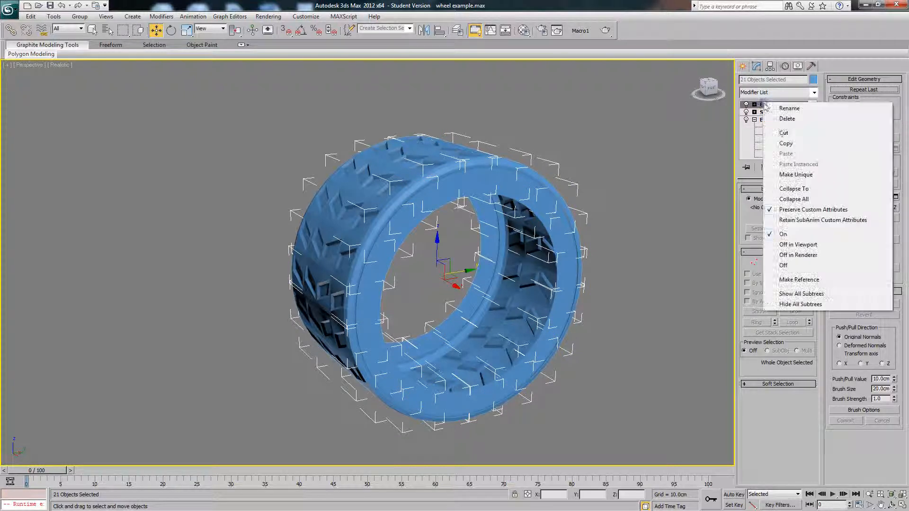
pyautogui.click(796, 175)
pyautogui.click(496, 292)
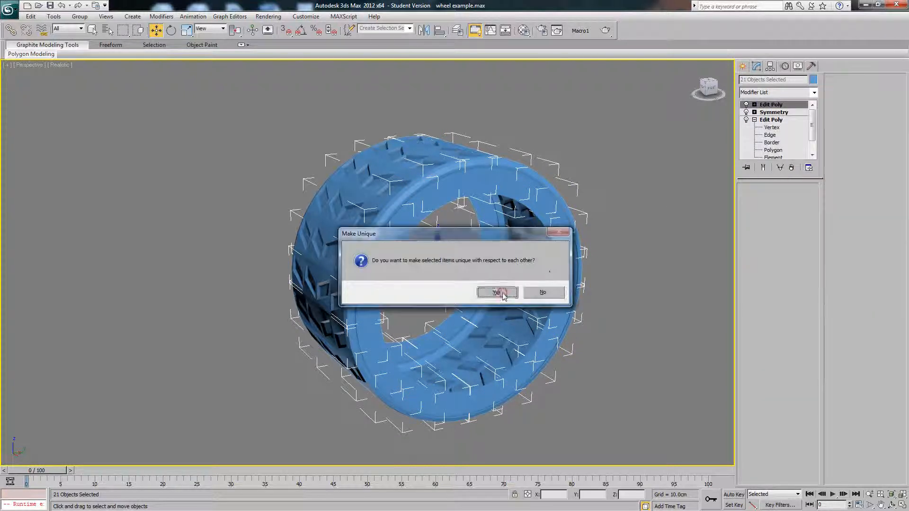
pyautogui.hotkey('ctrl', 'z')
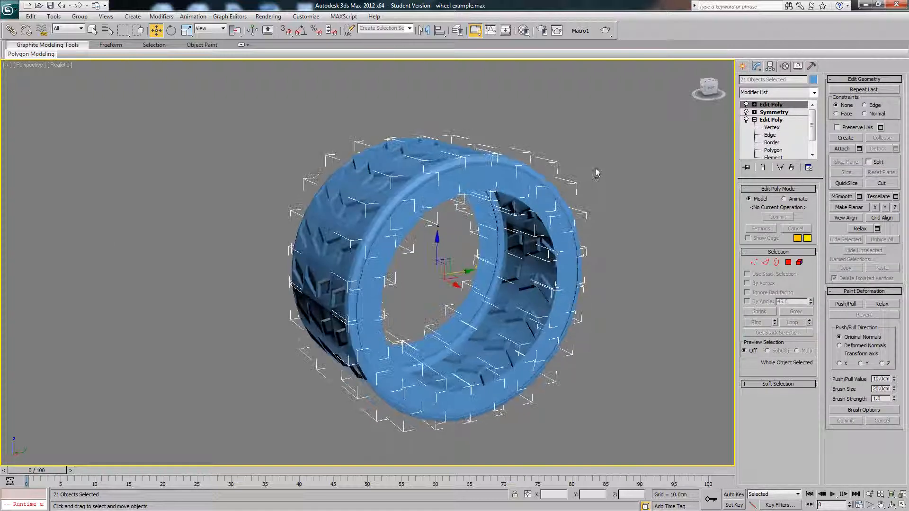
# Step: Convert all selected sections of the original tyre to Editable Poly and clear the selection
pyautogui.rightClick(554, 203)
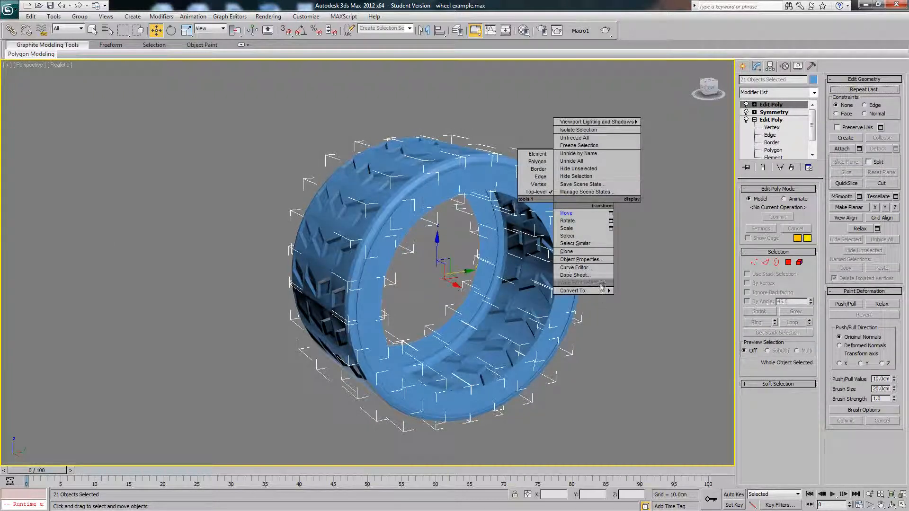
pyautogui.moveTo(605, 295)
pyautogui.click(647, 298)
pyautogui.click(627, 300)
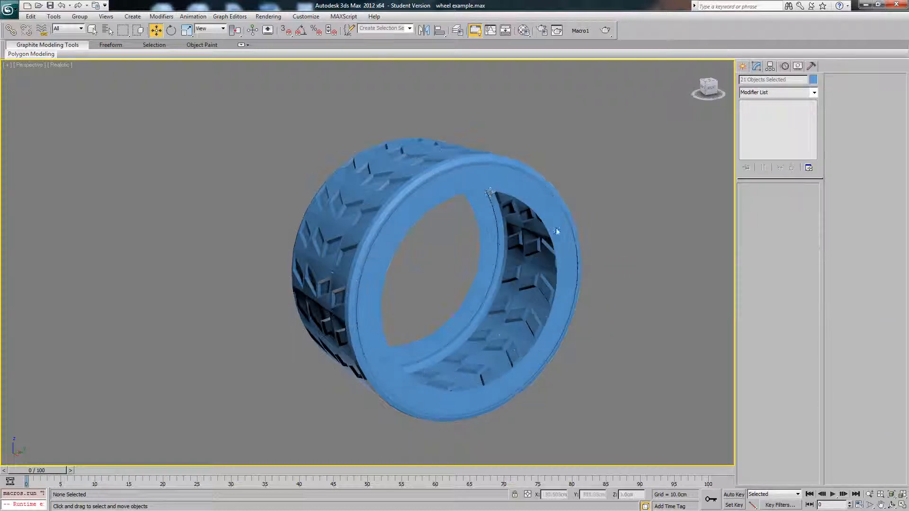
# Step: Select all sections of the original tyre and hide every unselected object
pyautogui.scroll(-4, 419, 171)
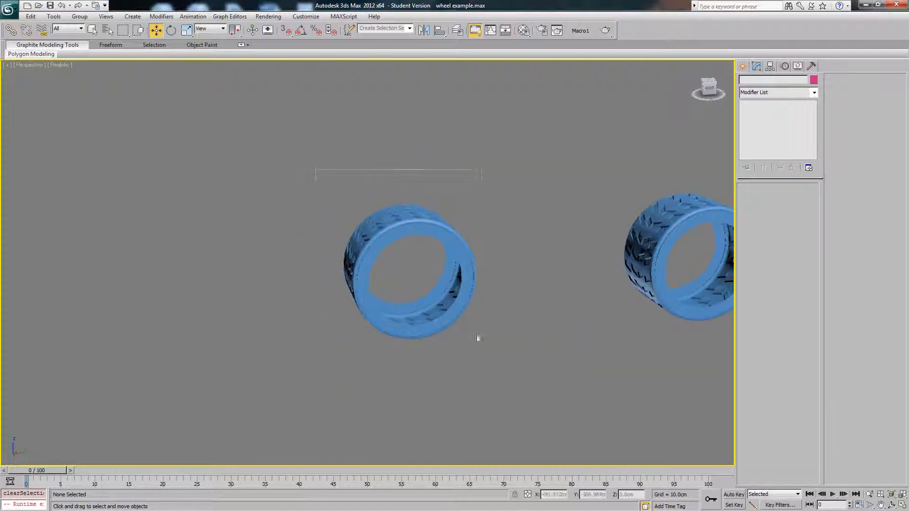
pyautogui.moveTo(477, 338); pyautogui.dragTo(479, 339)
pyautogui.rightClick(460, 244)
pyautogui.click(481, 208)
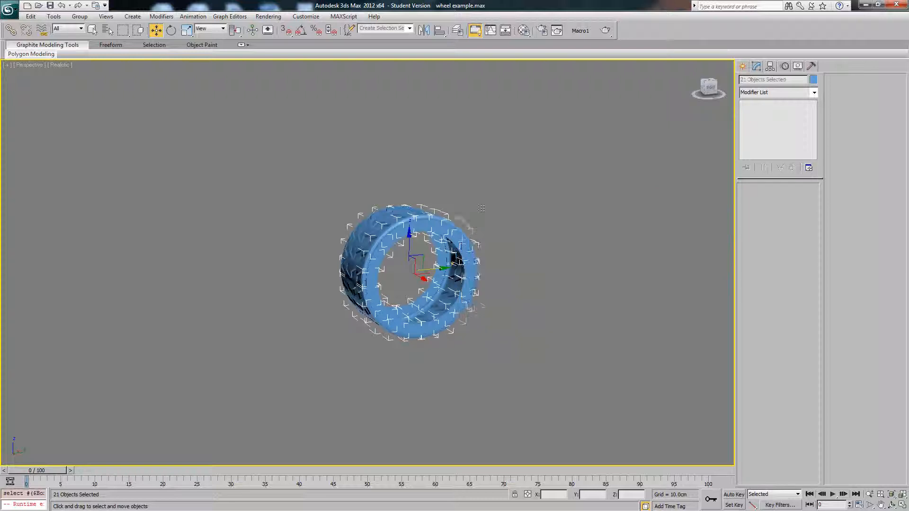
# Step: Attach all remaining tread sections, Box001 through Box021, to the section at the top of the tyre
pyautogui.scroll(3, 464, 221)
pyautogui.click(502, 194)
pyautogui.click(432, 200)
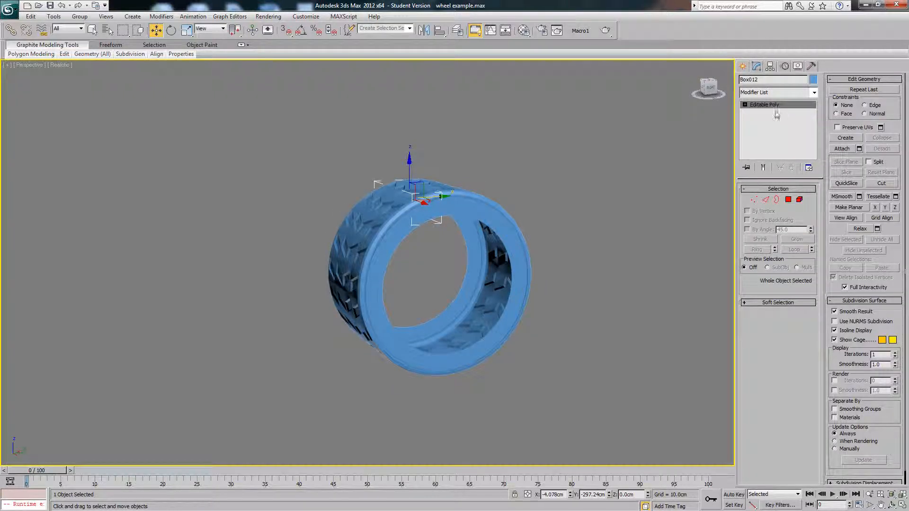
pyautogui.click(860, 149)
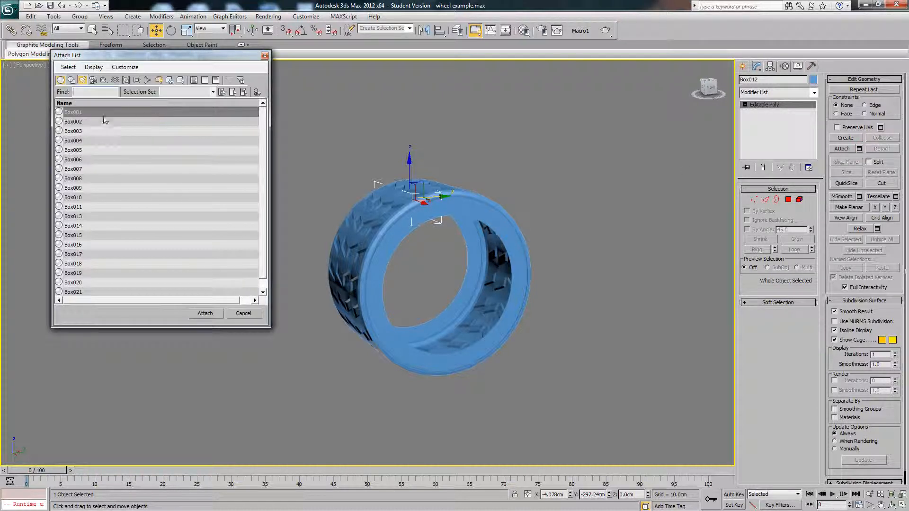
pyautogui.moveTo(103, 115); pyautogui.dragTo(124, 314)
pyautogui.click(205, 314)
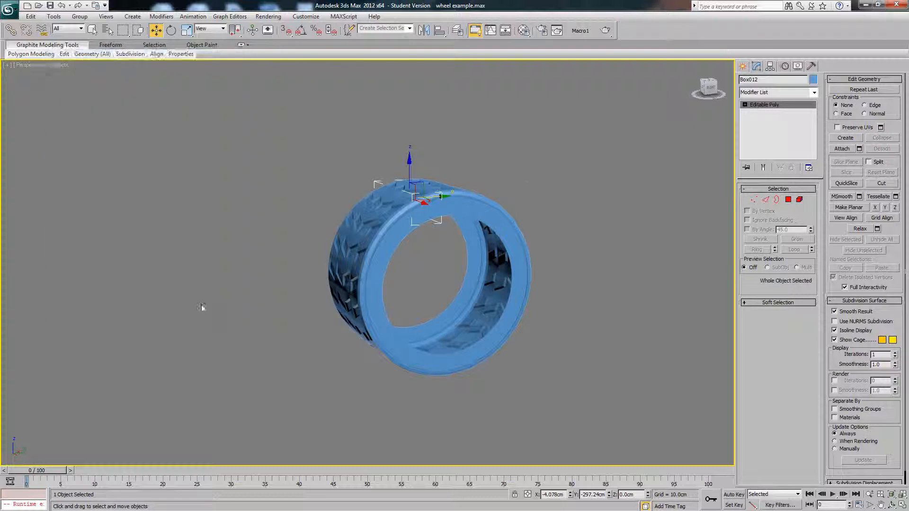
pyautogui.press('F3')
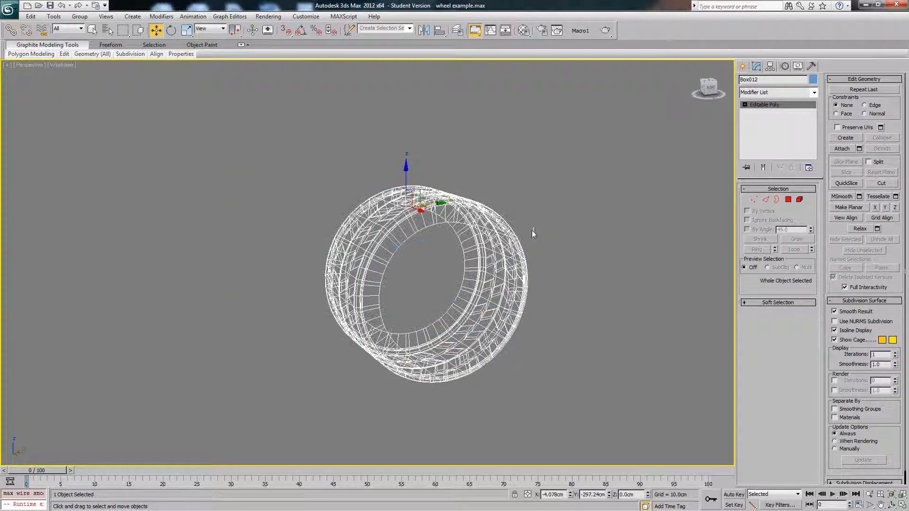
pyautogui.press('F3')
# Step: Try moving the attached tyre as a single object and undo the move
pyautogui.click(512, 215)
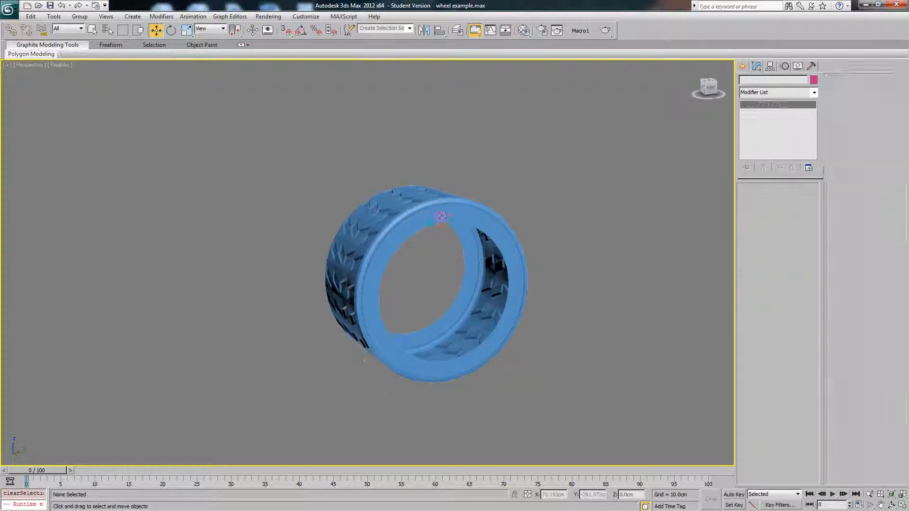
pyautogui.click(440, 217)
pyautogui.moveTo(437, 205); pyautogui.dragTo(431, 214)
pyautogui.hotkey('ctrl', 'z')
pyautogui.hotkey('ctrl', 'z')
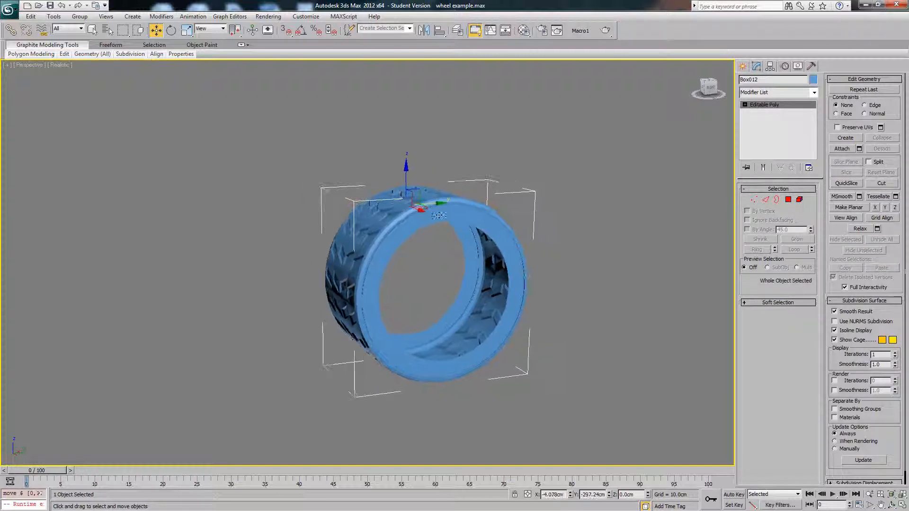
# Step: Weld all vertices of the attached tyre and clear the vertex selection
pyautogui.scroll(4, 433, 226)
pyautogui.keyDown('alt'); pyautogui.moveTo(426, 231); pyautogui.dragTo(531, 179, button='middle'); pyautogui.keyUp('alt')
pyautogui.click(754, 201)
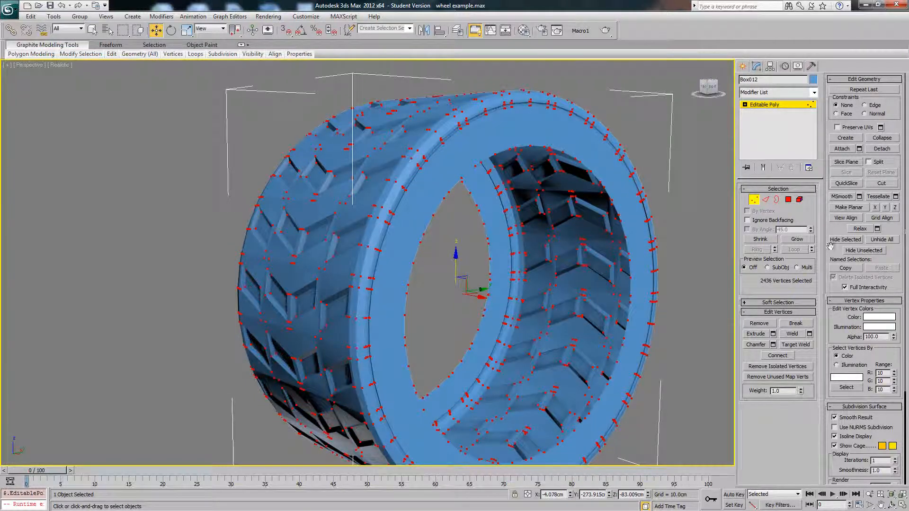
pyautogui.moveTo(836, 335)
pyautogui.mouseDown()
pyautogui.moveTo(838, 241)
pyautogui.moveTo(843, 336)
pyautogui.mouseUp()
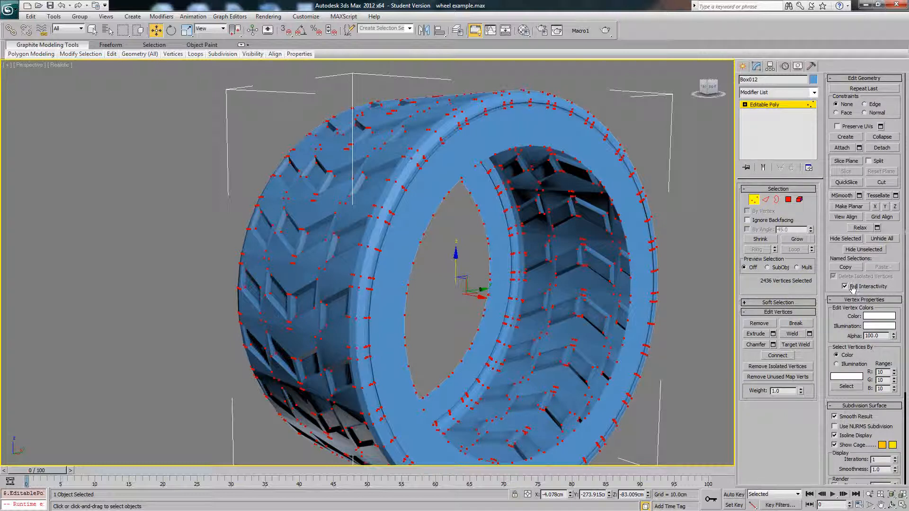
pyautogui.click(791, 334)
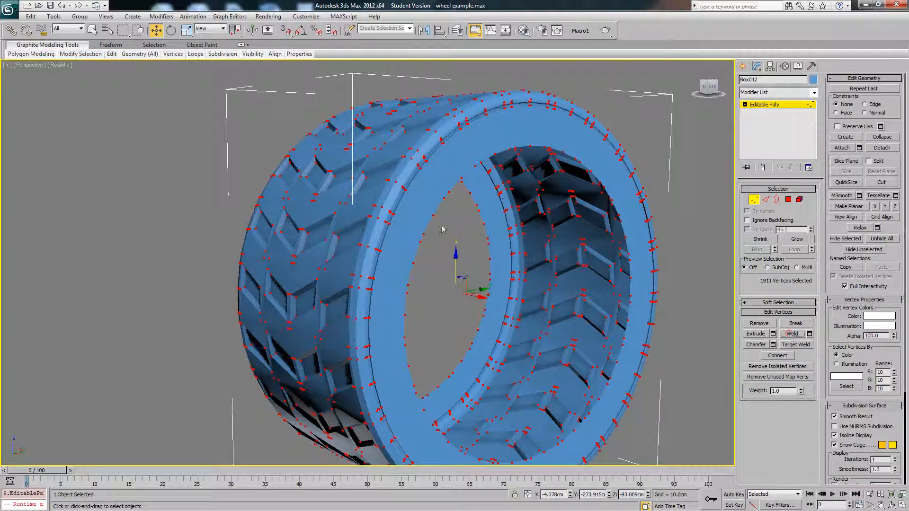
pyautogui.click(200, 190)
pyautogui.press('z')
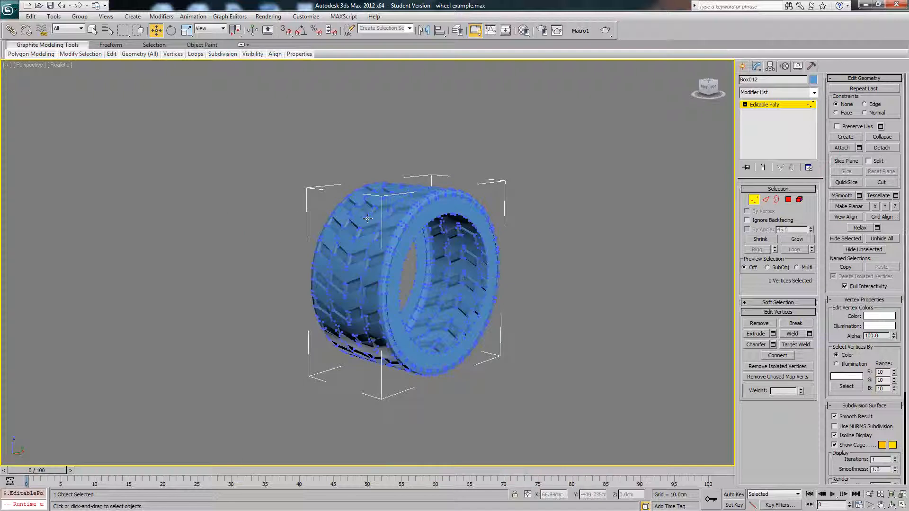
pyautogui.press('F4')
pyautogui.press('F4')
# Step: Leave vertex editing, unhide all objects and clear the selection
pyautogui.click(767, 105)
pyautogui.keyDown('alt'); pyautogui.moveTo(584, 180); pyautogui.dragTo(534, 230, button='middle'); pyautogui.keyUp('alt')
pyautogui.rightClick(594, 187)
pyautogui.click(595, 167)
pyautogui.click(533, 230)
pyautogui.scroll(4, 310, 272)
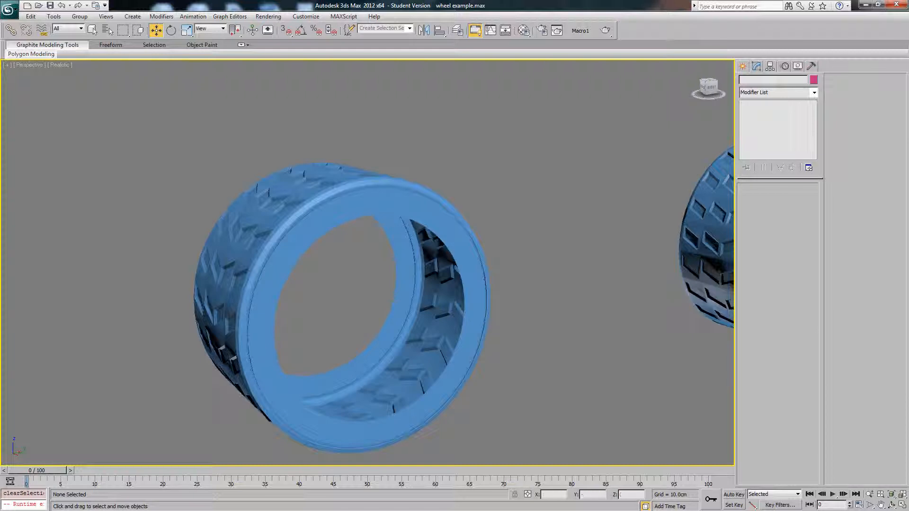
pyautogui.keyDown('alt'); pyautogui.moveTo(404, 231); pyautogui.dragTo(447, 229, button='middle'); pyautogui.keyUp('alt')
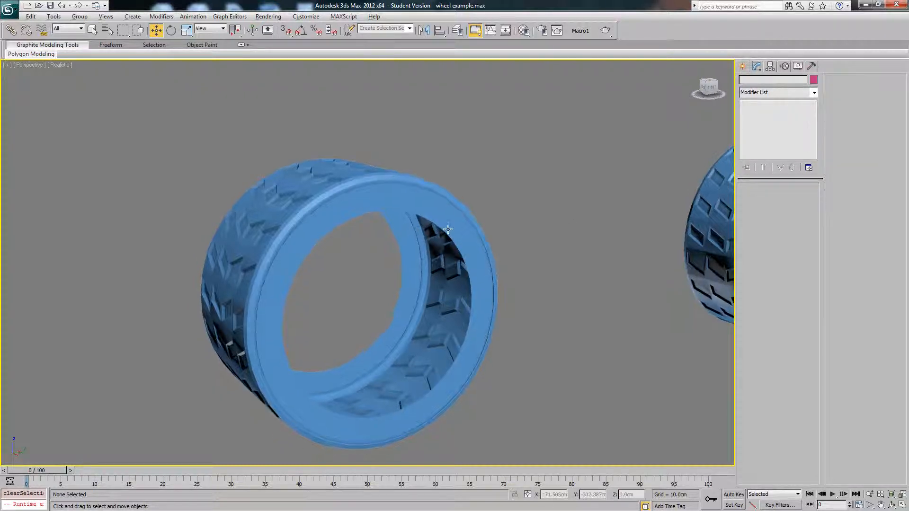
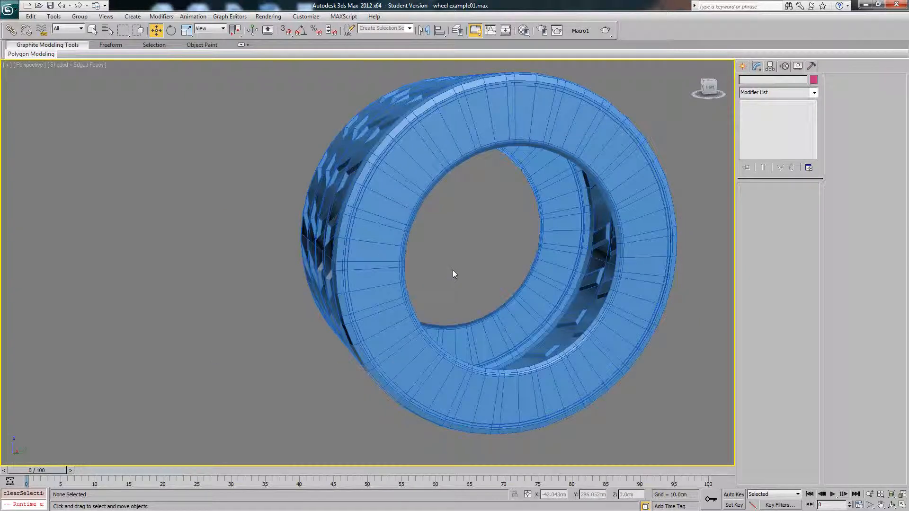
# Step: Select the tyre, show it with edged faces in the Left view and enter Edge sub-object level
pyautogui.moveTo(557, 242)
pyautogui.keyDown('alt'); pyautogui.mouseDown(button='middle')
pyautogui.moveTo(496, 232)
pyautogui.moveTo(502, 265)
pyautogui.moveTo(482, 276)
pyautogui.moveTo(482, 249)
pyautogui.moveTo(501, 257)
pyautogui.moveTo(414, 229)
pyautogui.moveTo(558, 263)
pyautogui.moveTo(465, 257)
pyautogui.moveTo(514, 261)
pyautogui.moveTo(498, 247)
pyautogui.moveTo(507, 250)
pyautogui.mouseUp(button='middle'); pyautogui.keyUp('alt')
pyautogui.scroll(-2, 496, 232)
pyautogui.click(523, 253)
pyautogui.press('F4')
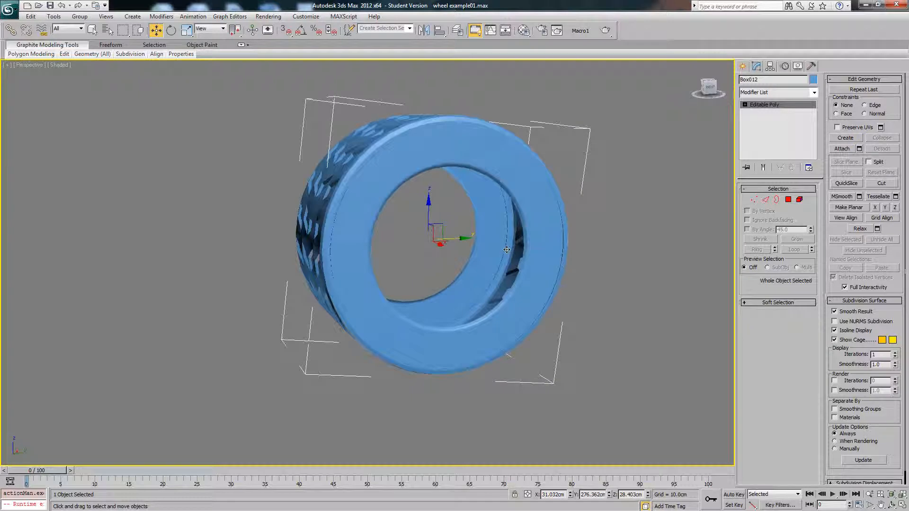
pyautogui.press('l')
pyautogui.press('z')
pyautogui.press('F4')
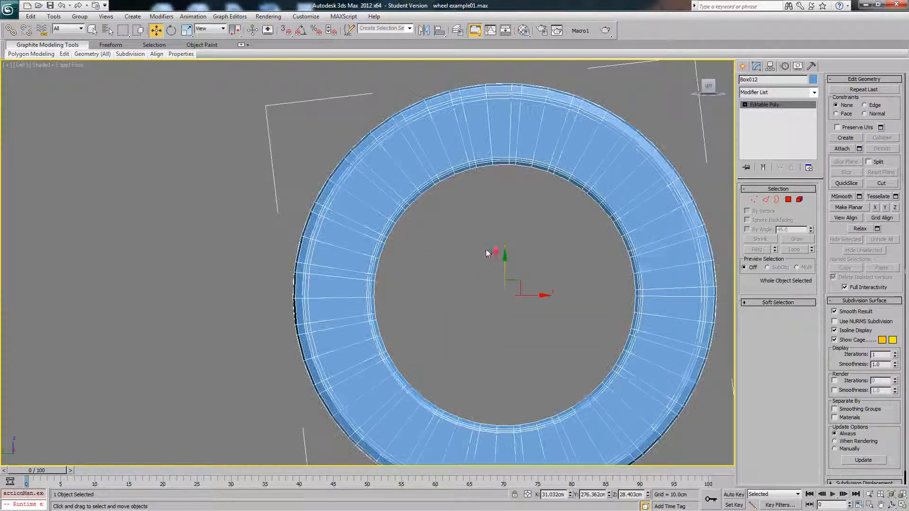
pyautogui.click(766, 200)
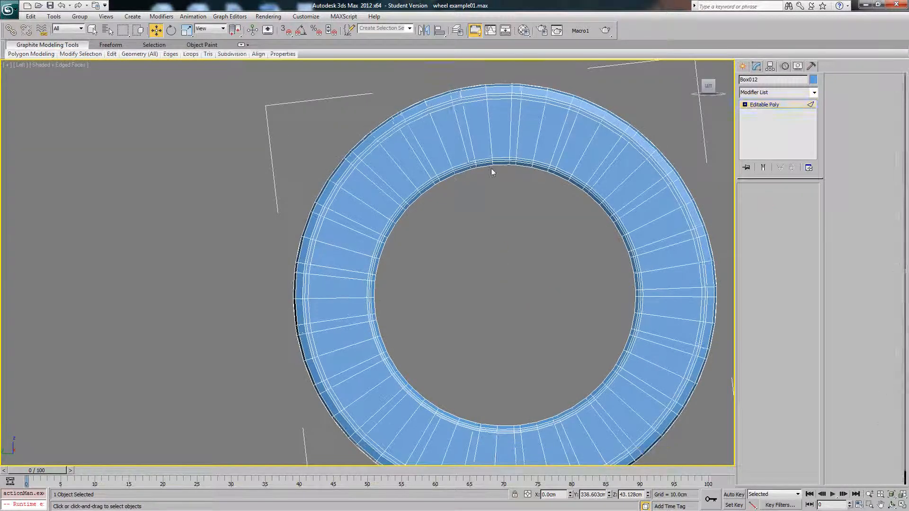
# Step: Select the closely spaced edge loops around the tyre's inner rim in wireframe and remove them
pyautogui.scroll(4, 481, 197)
pyautogui.scroll(3, 479, 198)
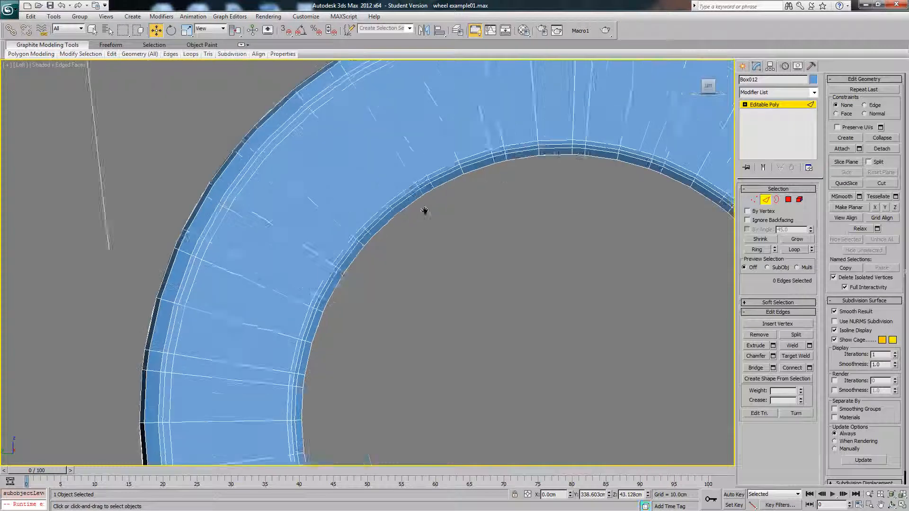
pyautogui.press('F3')
pyautogui.click(492, 170)
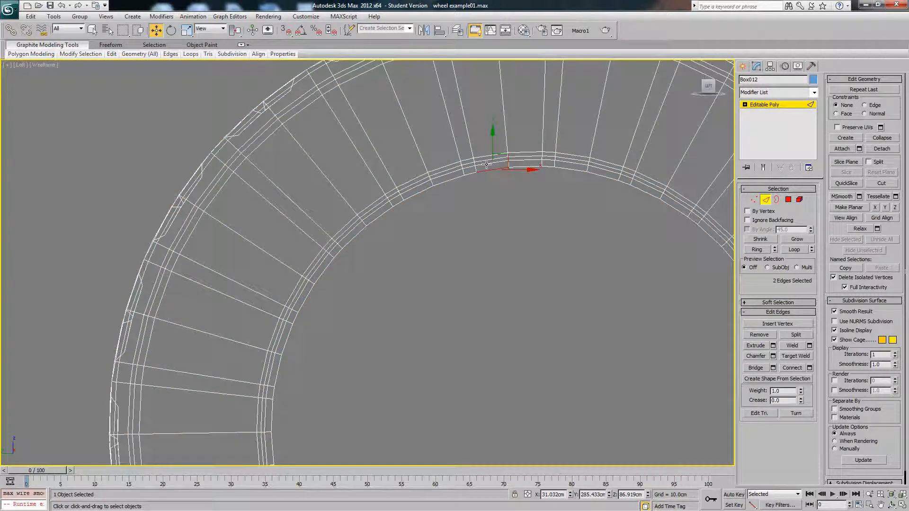
pyautogui.keyDown('ctrl'); pyautogui.click(487, 163); pyautogui.keyUp('ctrl')
pyautogui.keyDown('ctrl'); pyautogui.click(483, 161); pyautogui.keyUp('ctrl')
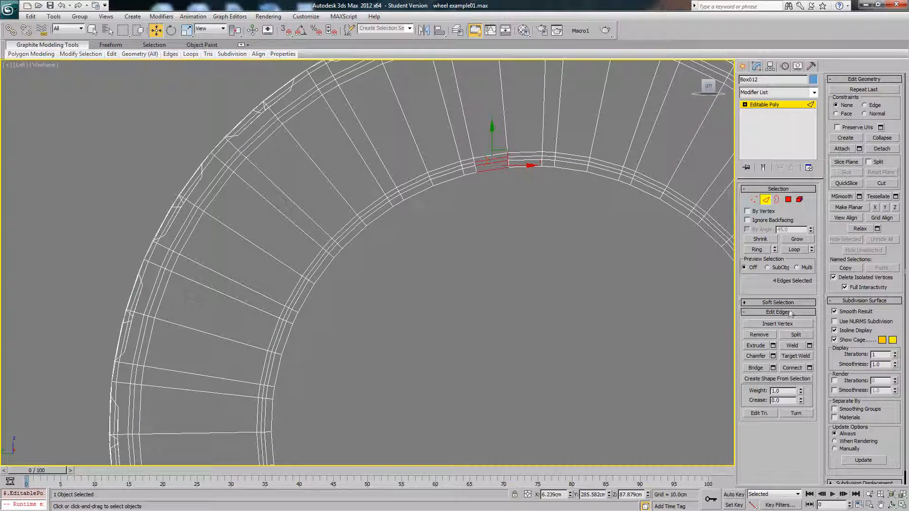
pyautogui.click(795, 250)
pyautogui.scroll(-4, 532, 197)
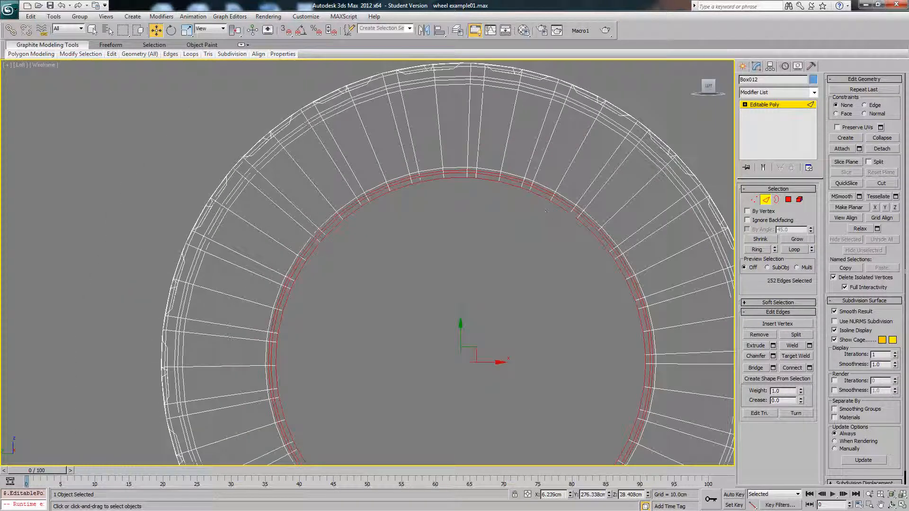
pyautogui.click(759, 334)
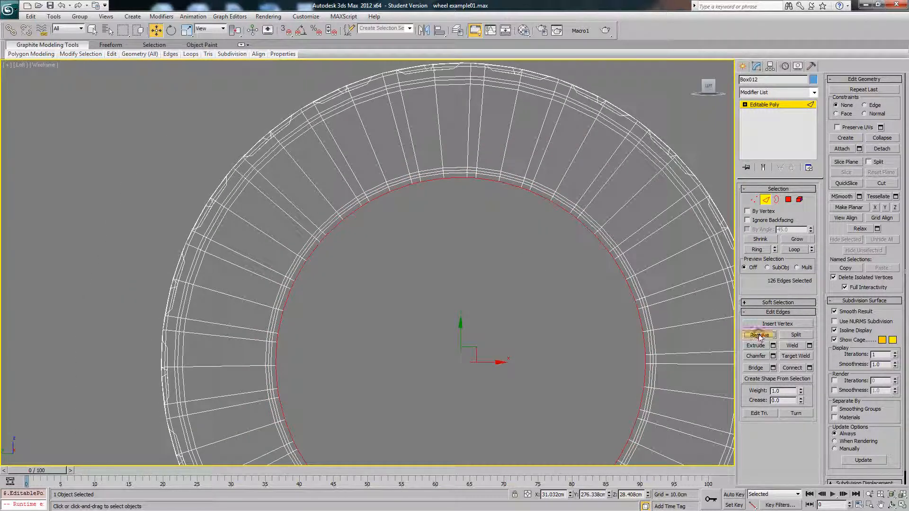
# Step: Select the three edge loops along the inner lip of the near sidewall in shaded display and remove them
pyautogui.press('F3')
pyautogui.moveTo(501, 243)
pyautogui.keyDown('alt'); pyautogui.mouseDown(button='middle')
pyautogui.moveTo(513, 258)
pyautogui.moveTo(477, 245)
pyautogui.moveTo(476, 231)
pyautogui.moveTo(368, 242)
pyautogui.moveTo(387, 228)
pyautogui.moveTo(416, 254)
pyautogui.mouseUp(button='middle'); pyautogui.keyUp('alt')
pyautogui.click(473, 252)
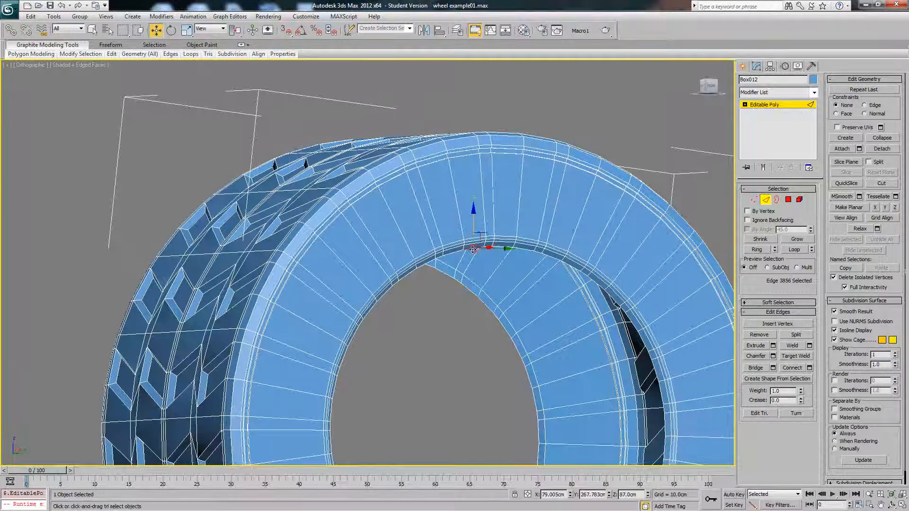
pyautogui.scroll(5, 479, 259)
pyautogui.moveTo(589, 235); pyautogui.dragTo(555, 239, button='middle')
pyautogui.keyDown('ctrl'); pyautogui.click(619, 214); pyautogui.keyUp('ctrl')
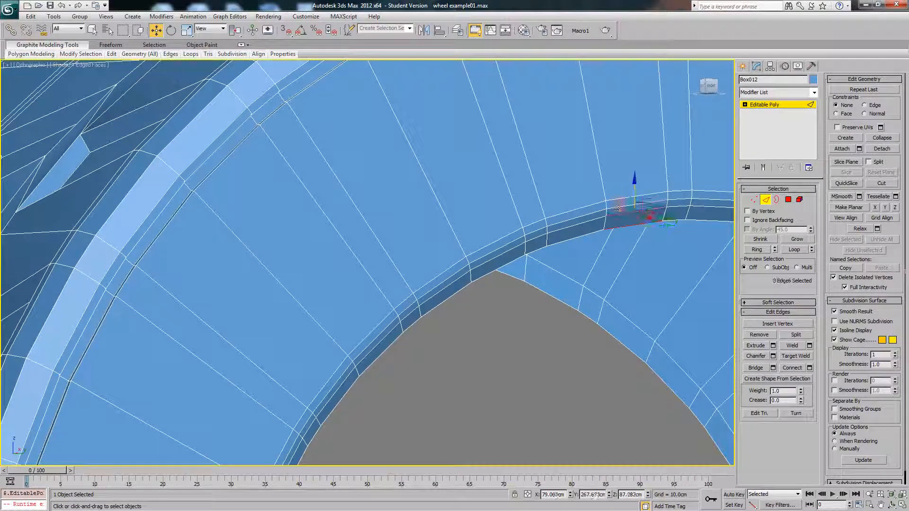
pyautogui.keyDown('ctrl'); pyautogui.click(621, 208); pyautogui.keyUp('ctrl')
pyautogui.click(798, 250)
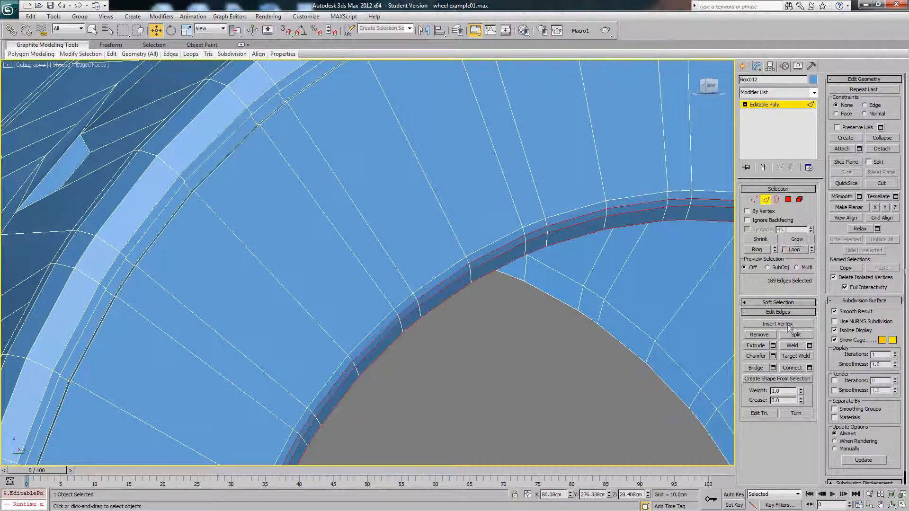
pyautogui.click(759, 335)
pyautogui.moveTo(609, 258); pyautogui.dragTo(589, 247, button='middle')
pyautogui.scroll(-8, 563, 247)
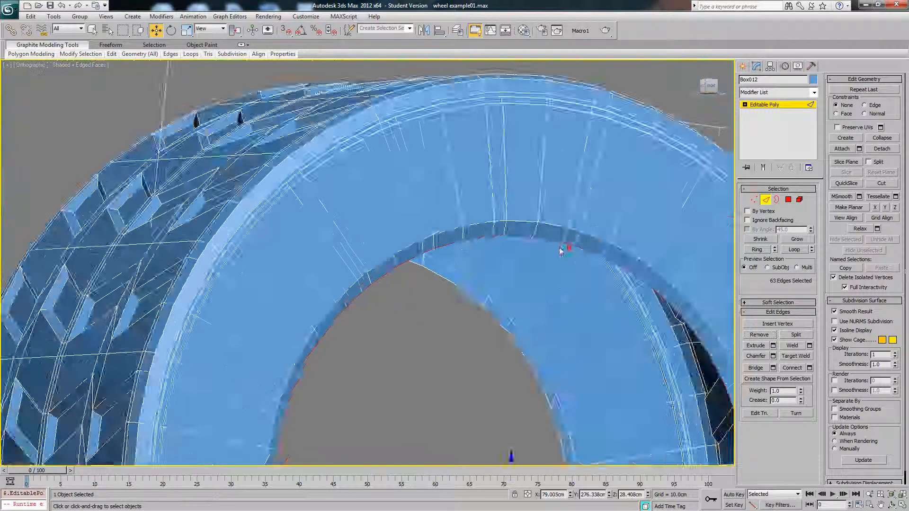
# Step: Delete the innermost edge loop of each sidewall together with its narrow inner band of faces
pyautogui.keyDown('alt'); pyautogui.moveTo(505, 267); pyautogui.dragTo(611, 261, button='middle'); pyautogui.keyUp('alt')
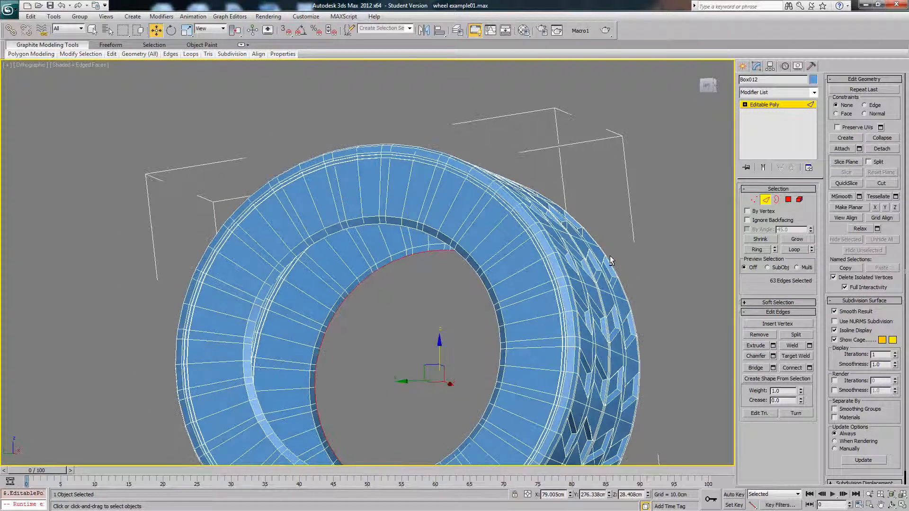
pyautogui.click(608, 254)
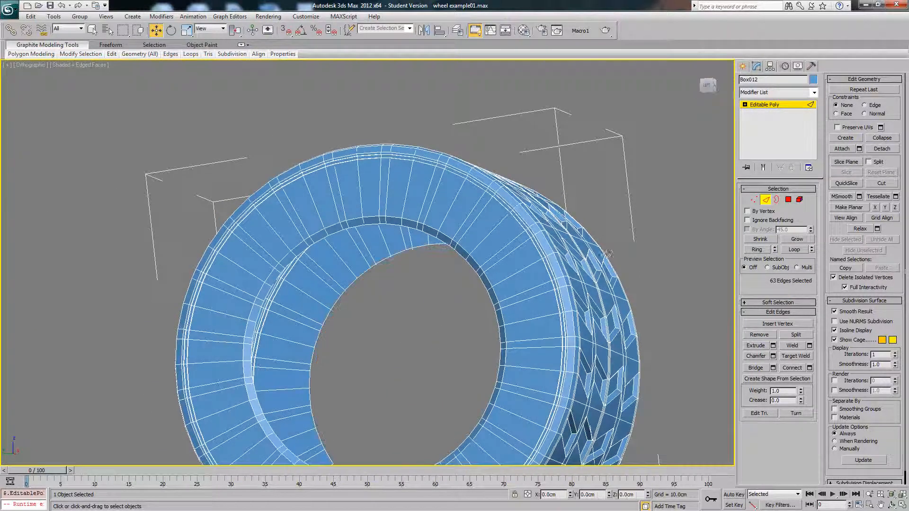
pyautogui.click(374, 223)
pyautogui.doubleClick(387, 225)
pyautogui.moveTo(411, 227); pyautogui.dragTo(445, 223, button='middle')
pyautogui.press('Delete')
pyautogui.scroll(-2, 430, 217)
pyautogui.scroll(2, 445, 224)
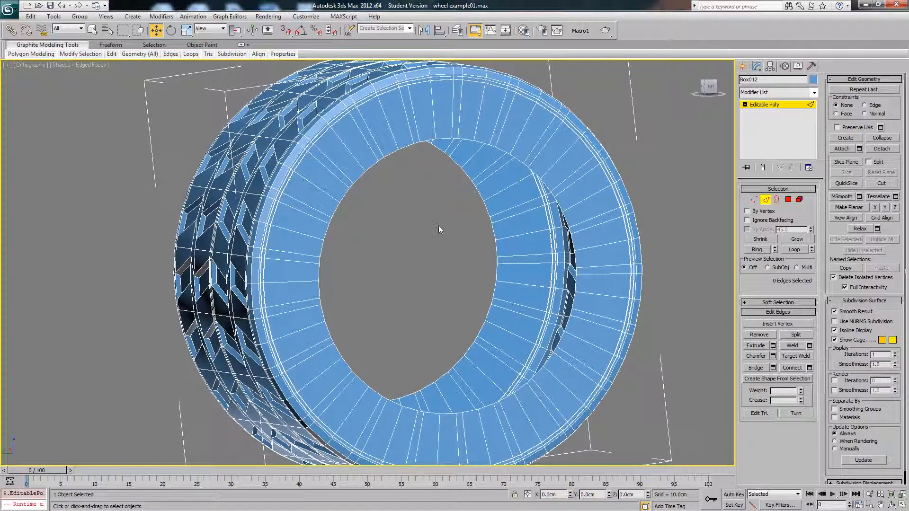
# Step: Show the tyre in Perspective view and select the open edge loop around the near sidewall's inner rim
pyautogui.press('p')
pyautogui.scroll(-4, 401, 245)
pyautogui.moveTo(419, 241)
pyautogui.keyDown('alt'); pyautogui.mouseDown(button='middle')
pyautogui.moveTo(403, 229)
pyautogui.moveTo(404, 237)
pyautogui.mouseUp(button='middle'); pyautogui.keyUp('alt')
pyautogui.scroll(3, 403, 237)
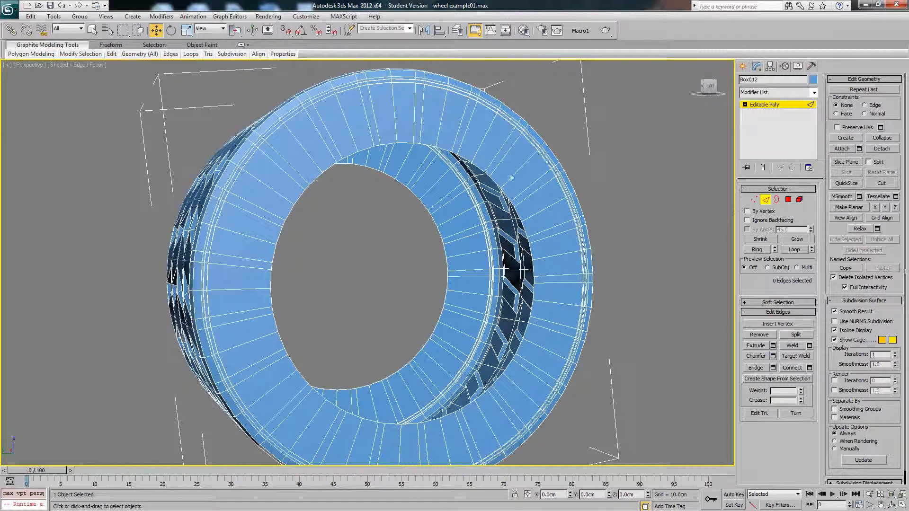
pyautogui.click(389, 143)
pyautogui.keyDown('alt'); pyautogui.moveTo(407, 151); pyautogui.dragTo(404, 155, button='middle'); pyautogui.keyUp('alt')
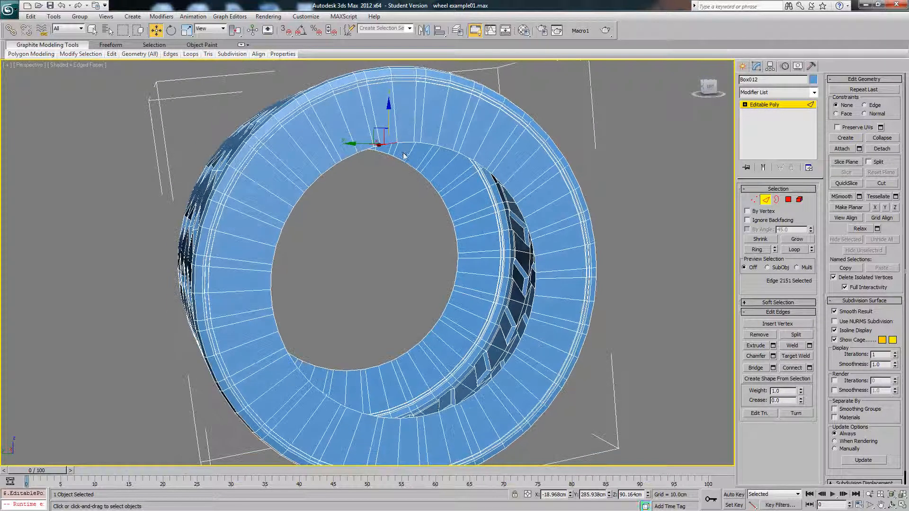
pyautogui.doubleClick(402, 144)
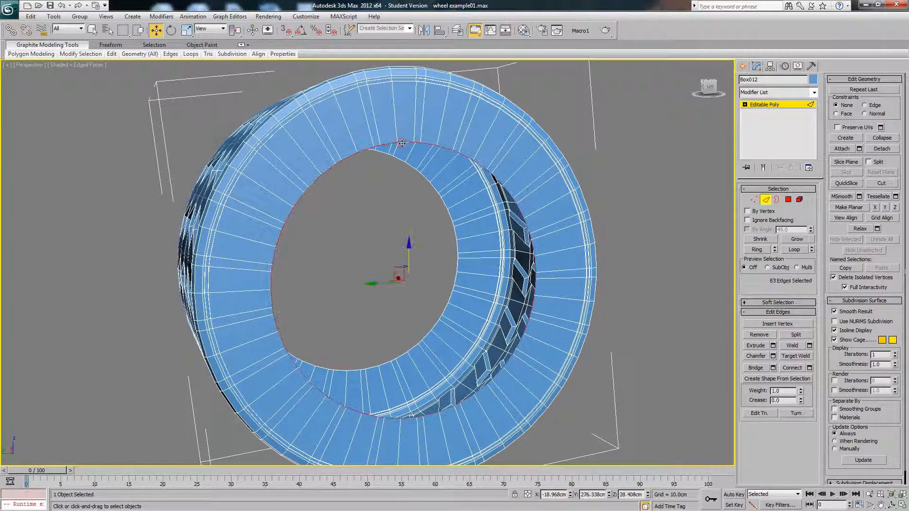
pyautogui.click(387, 176)
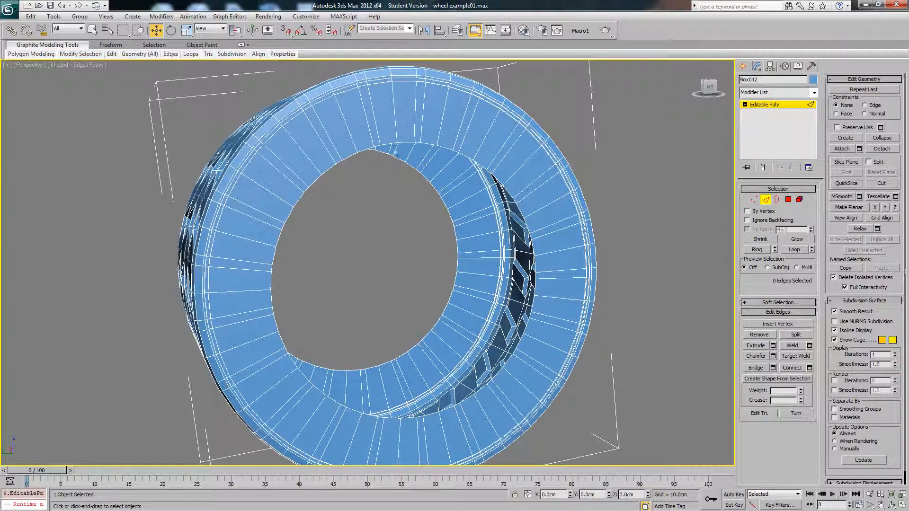
pyautogui.click(391, 145)
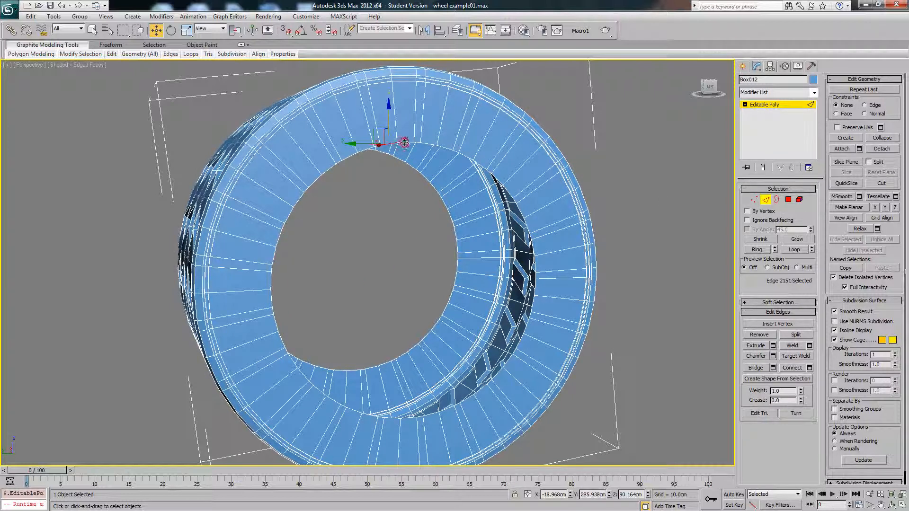
pyautogui.doubleClick(404, 143)
pyautogui.keyDown('alt'); pyautogui.moveTo(433, 201); pyautogui.dragTo(414, 189, button='middle'); pyautogui.keyUp('alt')
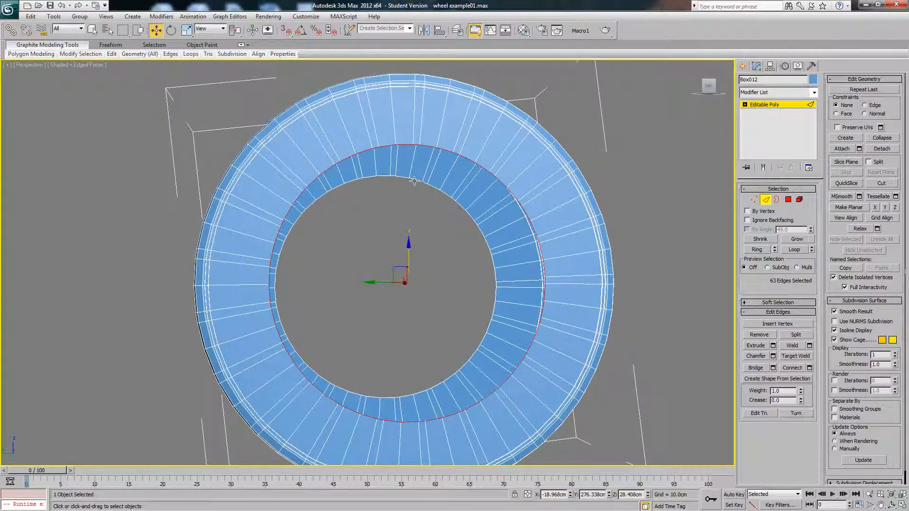
# Step: Add the open inner rim edge loop of the opposite sidewall to the selection
pyautogui.keyDown('ctrl'); pyautogui.click(414, 183); pyautogui.keyUp('ctrl')
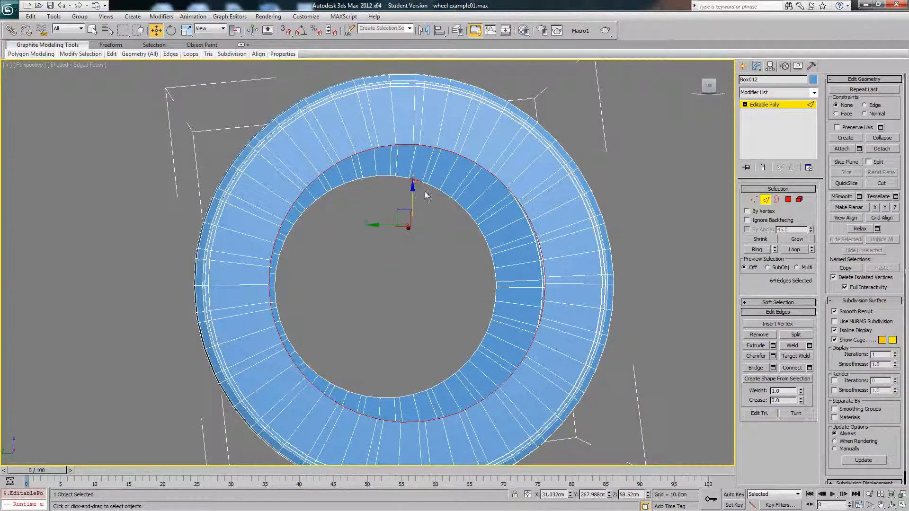
pyautogui.keyDown('ctrl'); pyautogui.doubleClick(431, 187); pyautogui.keyUp('ctrl')
pyautogui.moveTo(453, 226)
pyautogui.keyDown('alt'); pyautogui.mouseDown(button='middle')
pyautogui.moveTo(429, 229)
pyautogui.moveTo(436, 228)
pyautogui.mouseUp(button='middle'); pyautogui.keyUp('alt')
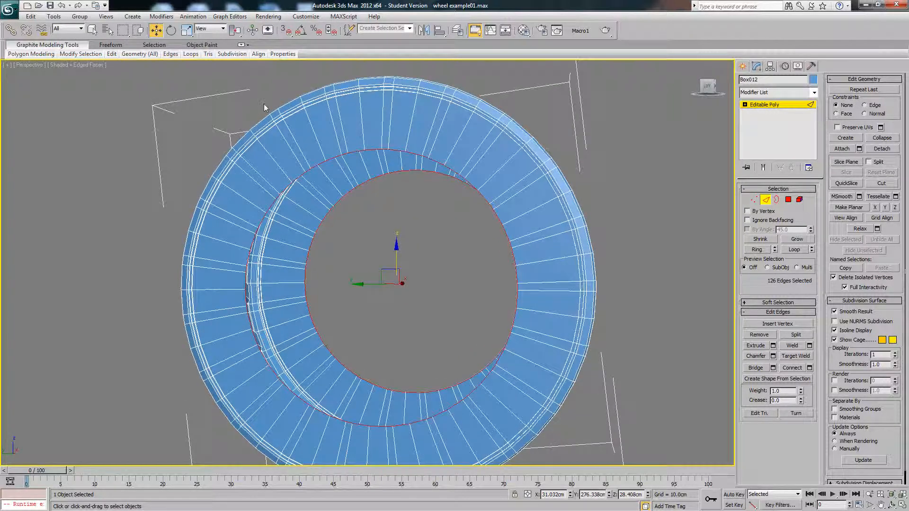
# Step: Extrude both selected rim loops a short way inwards along X by scaling copies about the selection centre
pyautogui.click(186, 31)
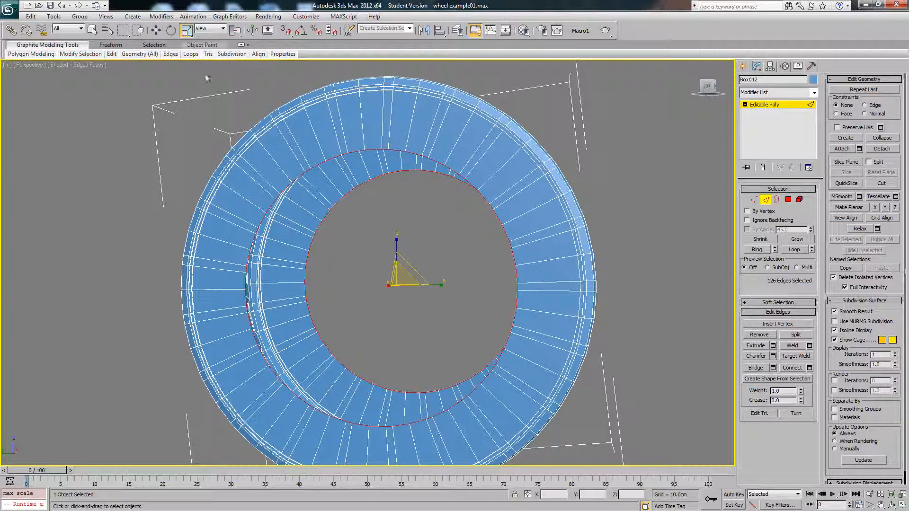
pyautogui.keyDown('alt'); pyautogui.moveTo(406, 265); pyautogui.dragTo(445, 259, button='middle'); pyautogui.keyUp('alt')
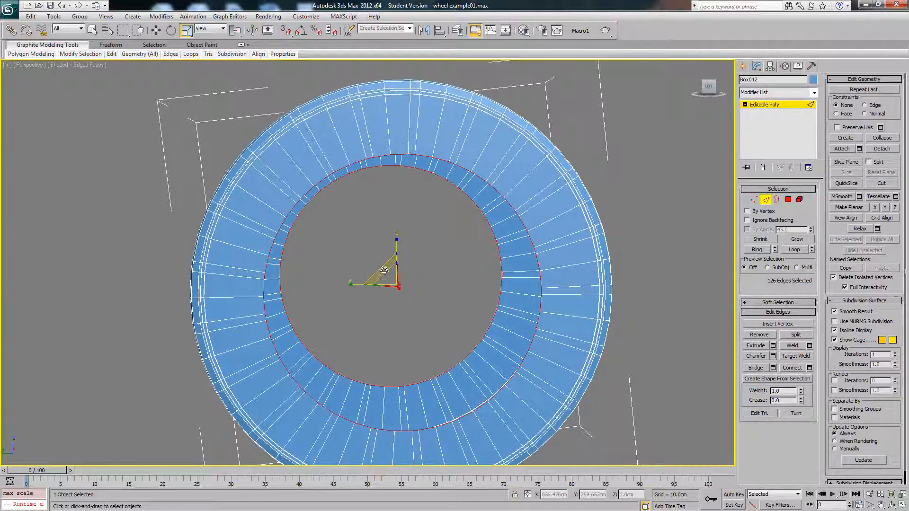
pyautogui.moveTo(383, 269); pyautogui.dragTo(385, 270)
pyautogui.moveTo(385, 270)
pyautogui.keyDown('alt'); pyautogui.mouseDown(button='middle')
pyautogui.moveTo(410, 265)
pyautogui.moveTo(384, 266)
pyautogui.mouseUp(button='middle'); pyautogui.keyUp('alt')
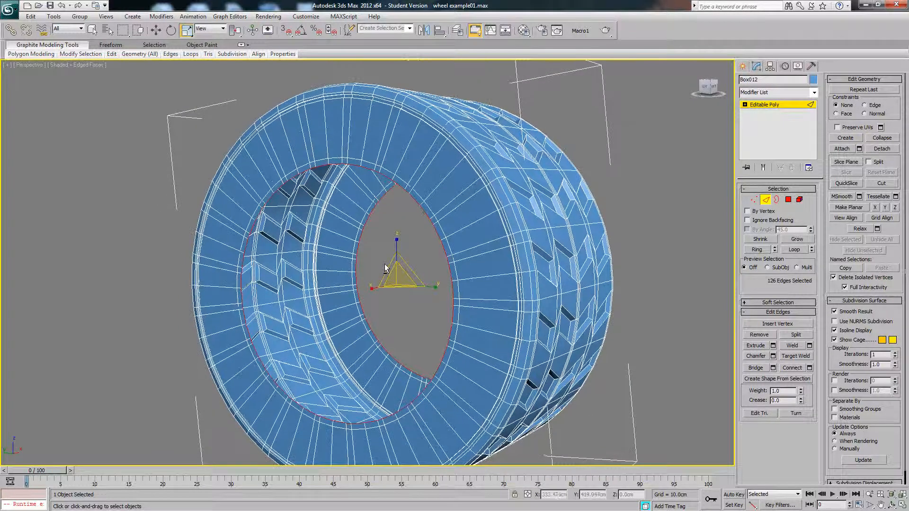
pyautogui.moveTo(373, 286)
pyautogui.mouseDown()
pyautogui.moveTo(397, 284)
pyautogui.moveTo(386, 285)
pyautogui.mouseUp()
pyautogui.hotkey('ctrl', 'z')
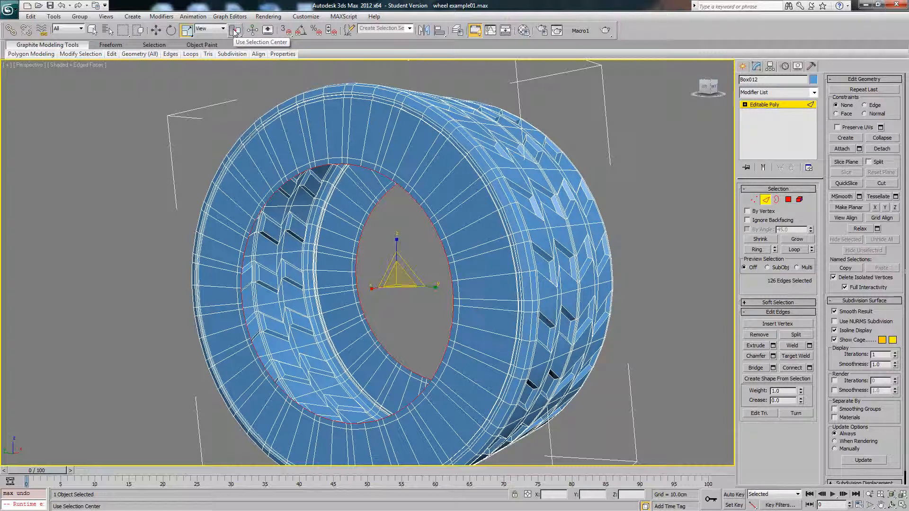
pyautogui.click(234, 31)
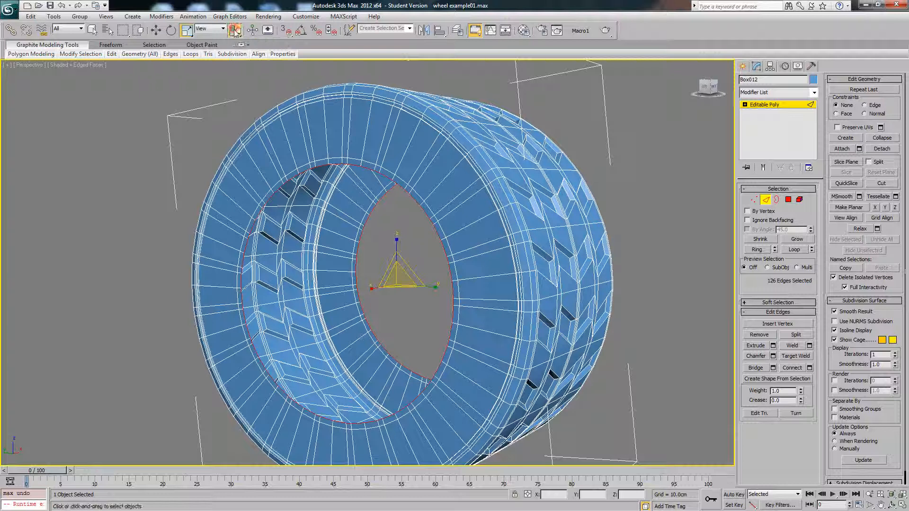
pyautogui.moveTo(233, 32); pyautogui.dragTo(234, 67)
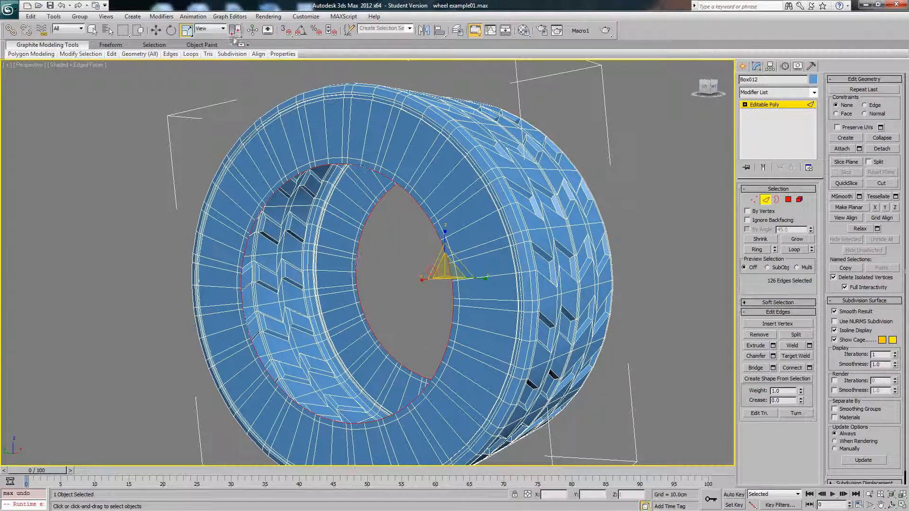
pyautogui.moveTo(234, 31); pyautogui.dragTo(235, 50)
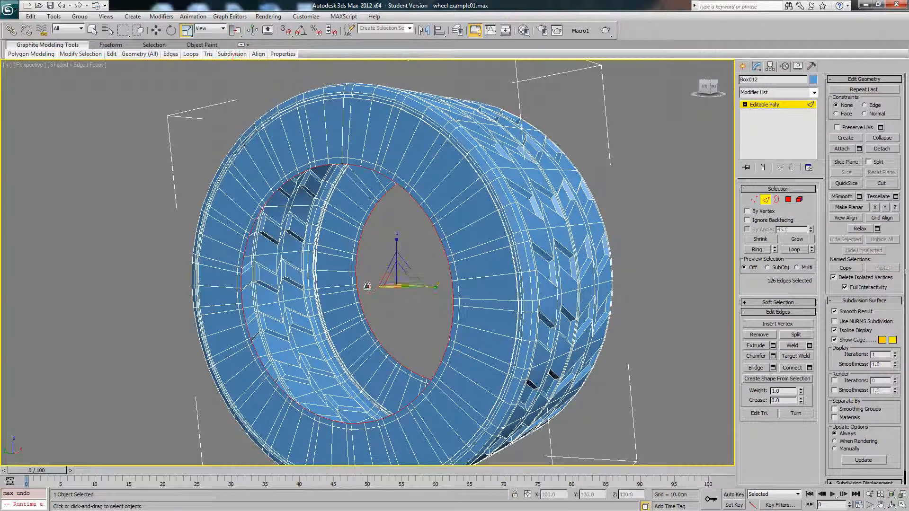
pyautogui.keyDown('shift'); pyautogui.moveTo(368, 287); pyautogui.dragTo(372, 287); pyautogui.keyUp('shift')
pyautogui.keyDown('alt'); pyautogui.moveTo(372, 287); pyautogui.dragTo(397, 204, button='middle'); pyautogui.keyUp('alt')
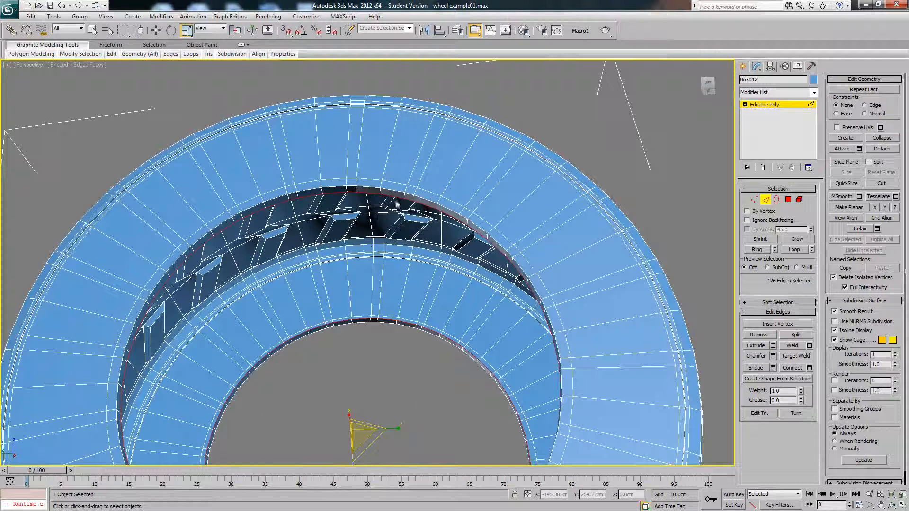
# Step: Select the corner edge loops where both sidewalls meet their new inner lips and chamfer them by 1.0 cm
pyautogui.click(391, 190)
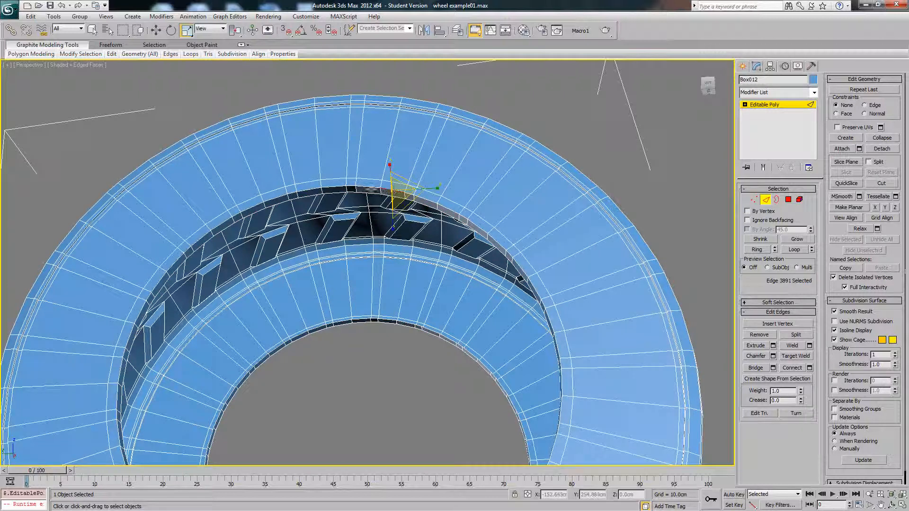
pyautogui.doubleClick(370, 188)
pyautogui.keyDown('alt'); pyautogui.moveTo(468, 250); pyautogui.dragTo(514, 146, button='middle'); pyautogui.keyUp('alt')
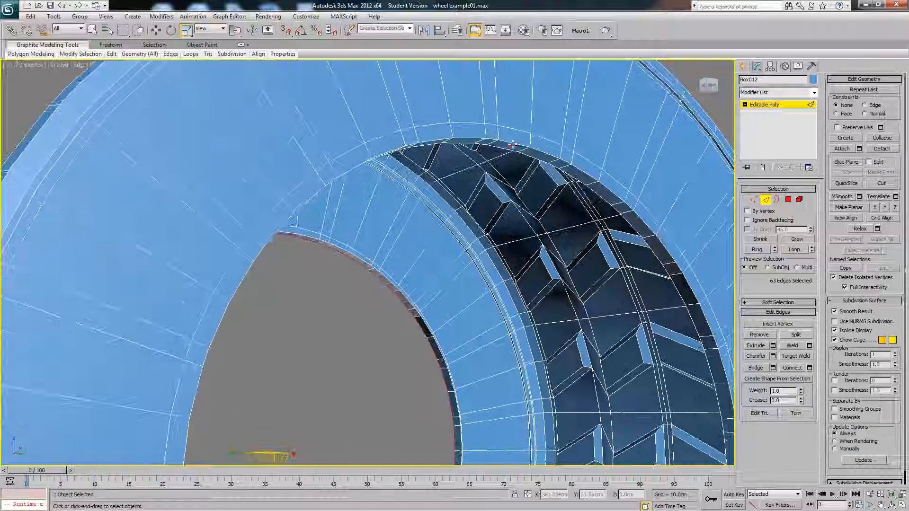
pyautogui.keyDown('ctrl'); pyautogui.click(512, 144); pyautogui.keyUp('ctrl')
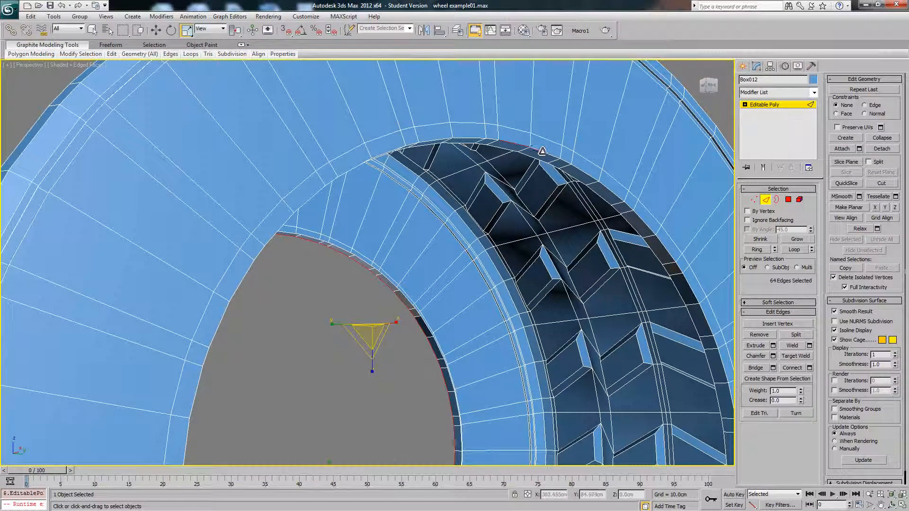
pyautogui.keyDown('ctrl'); pyautogui.doubleClick(542, 153); pyautogui.keyUp('ctrl')
pyautogui.scroll(-6, 540, 156)
pyautogui.keyDown('alt'); pyautogui.moveTo(468, 224); pyautogui.dragTo(379, 231, button='middle'); pyautogui.keyUp('alt')
pyautogui.click(773, 357)
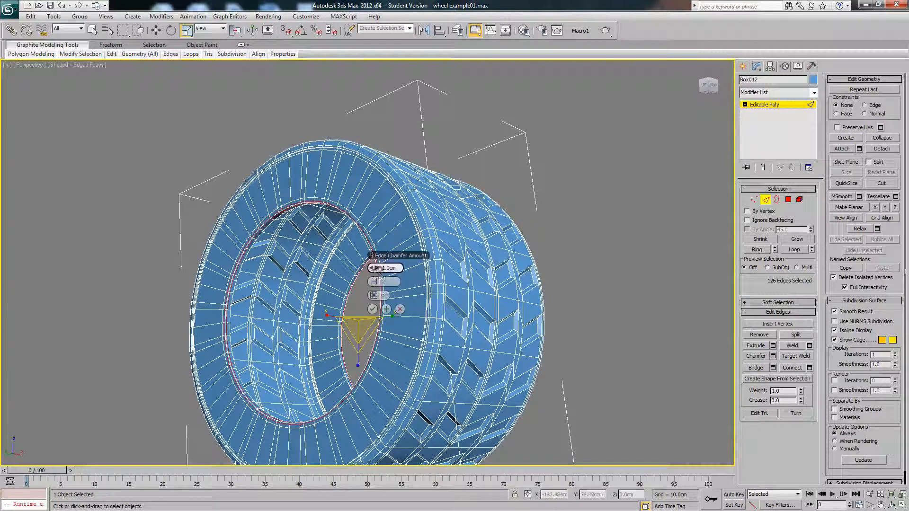
pyautogui.moveTo(375, 268)
pyautogui.mouseDown()
pyautogui.moveTo(385, 268)
pyautogui.moveTo(374, 286)
pyautogui.moveTo(374, 273)
pyautogui.mouseUp()
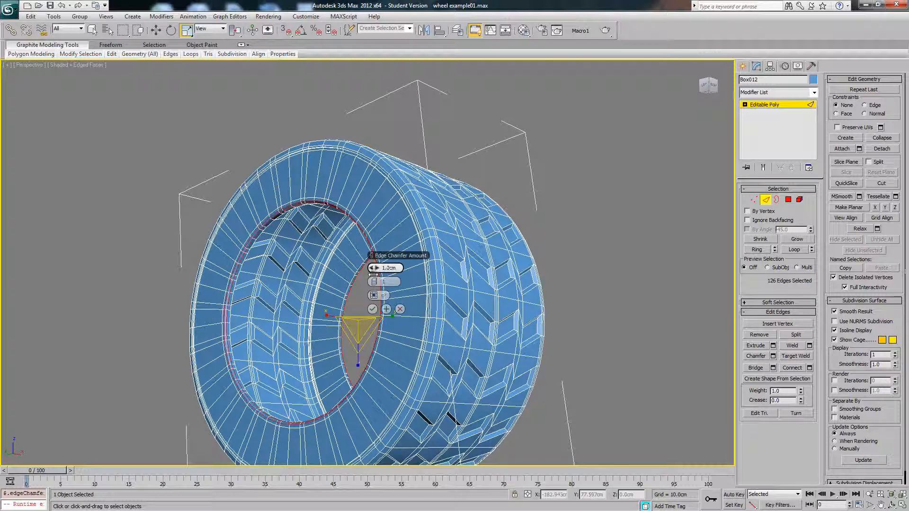
pyautogui.click(372, 309)
pyautogui.click(554, 261)
# Step: Turn off the edged-faces display, activate the Move tool and leave Edge sub-object level on the tyre
pyautogui.press('F4')
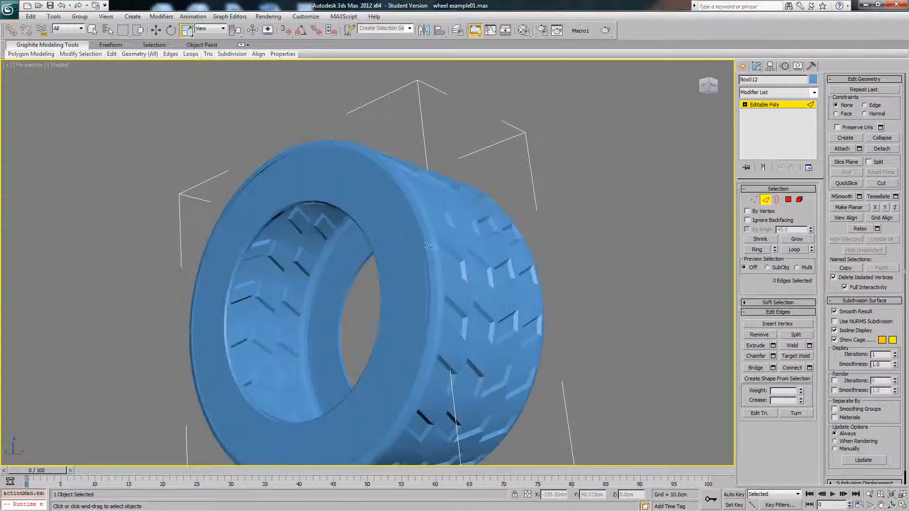
pyautogui.keyDown('alt'); pyautogui.moveTo(406, 244); pyautogui.dragTo(326, 241, button='middle'); pyautogui.keyUp('alt')
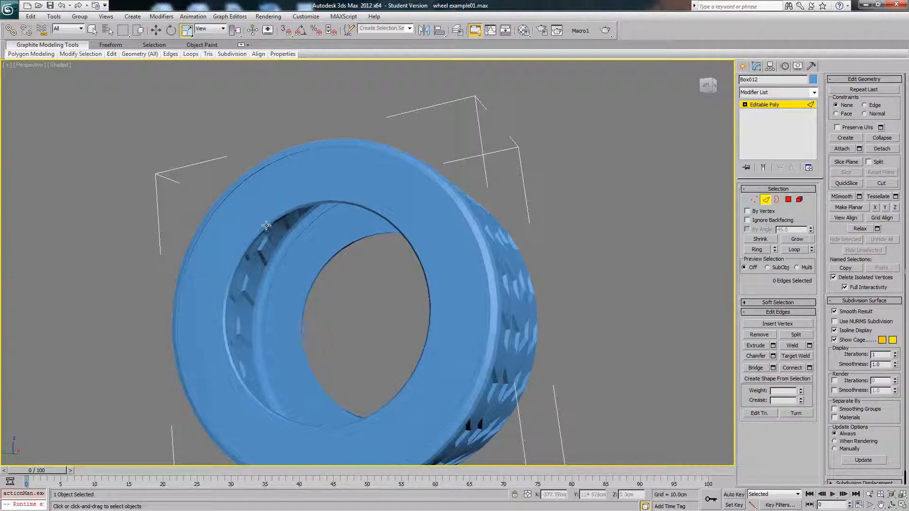
pyautogui.rightClick(551, 209)
pyautogui.click(562, 216)
pyautogui.click(787, 103)
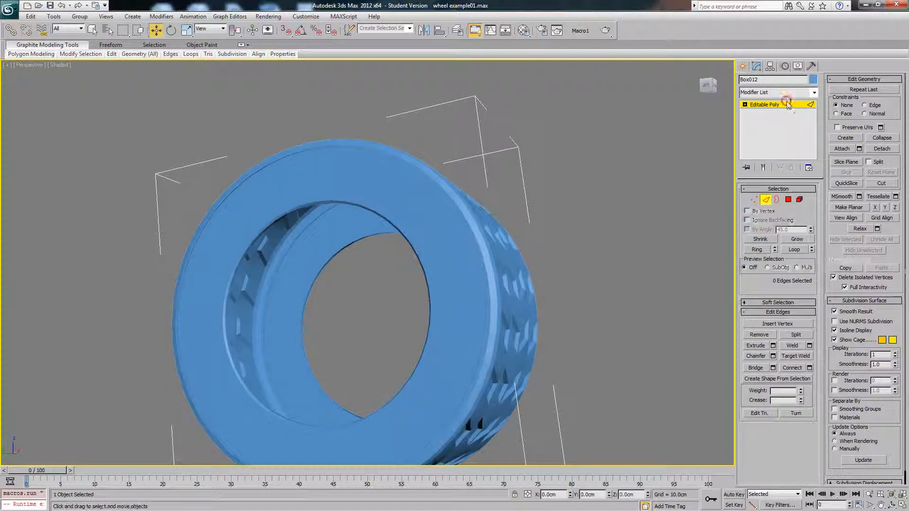
pyautogui.keyDown('alt'); pyautogui.moveTo(469, 175); pyautogui.dragTo(518, 177, button='middle'); pyautogui.keyUp('alt')
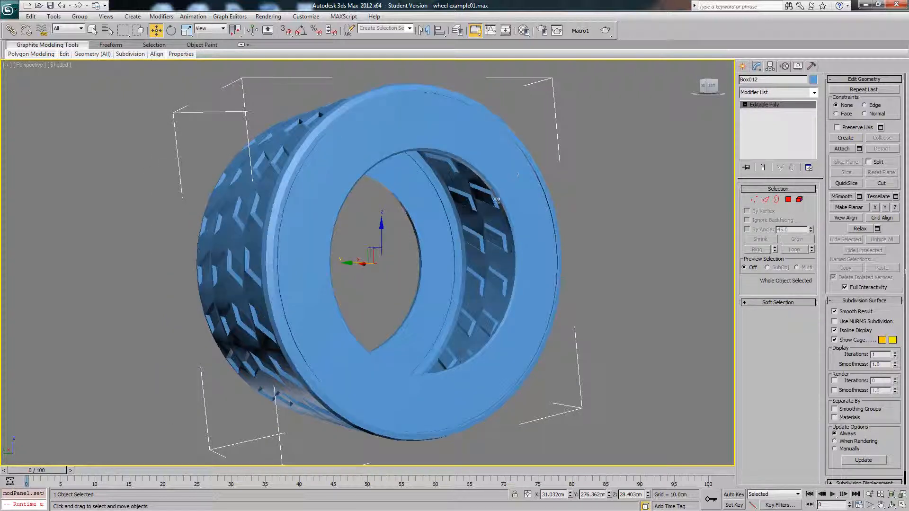
pyautogui.scroll(-4, 494, 205)
pyautogui.keyDown('alt'); pyautogui.moveTo(494, 205); pyautogui.dragTo(469, 210, button='middle'); pyautogui.keyUp('alt')
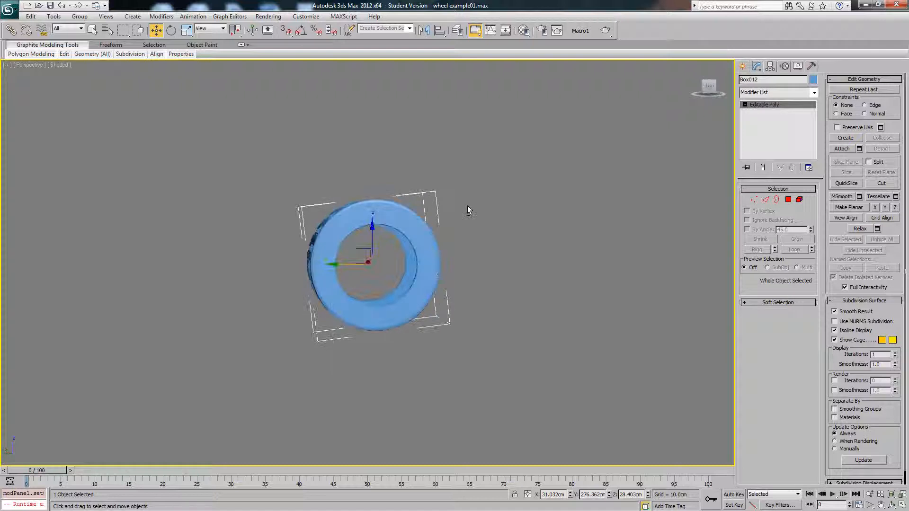
# Step: Try rotating the whole tyre, undo the rotation and return to the Move tool
pyautogui.click(171, 29)
pyautogui.scroll(5, 445, 249)
pyautogui.scroll(-4, 446, 251)
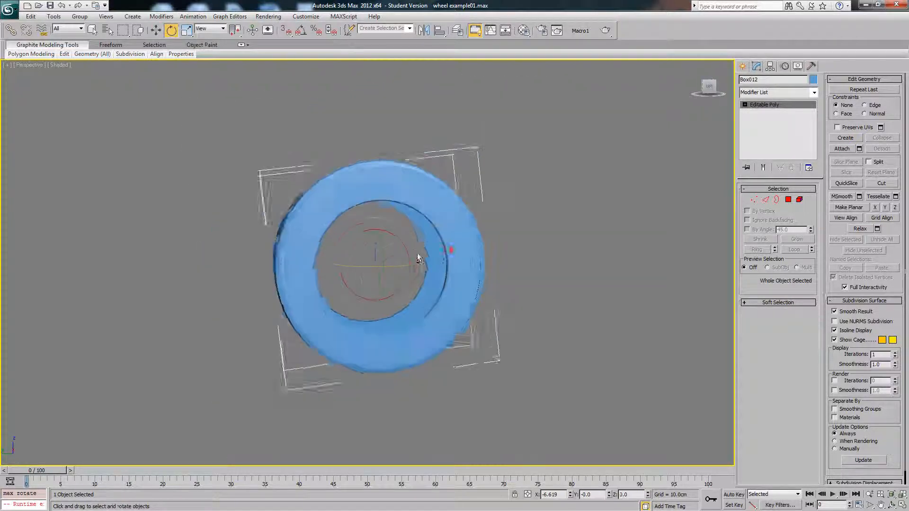
pyautogui.moveTo(416, 253); pyautogui.dragTo(435, 281)
pyautogui.hotkey('ctrl', 'z')
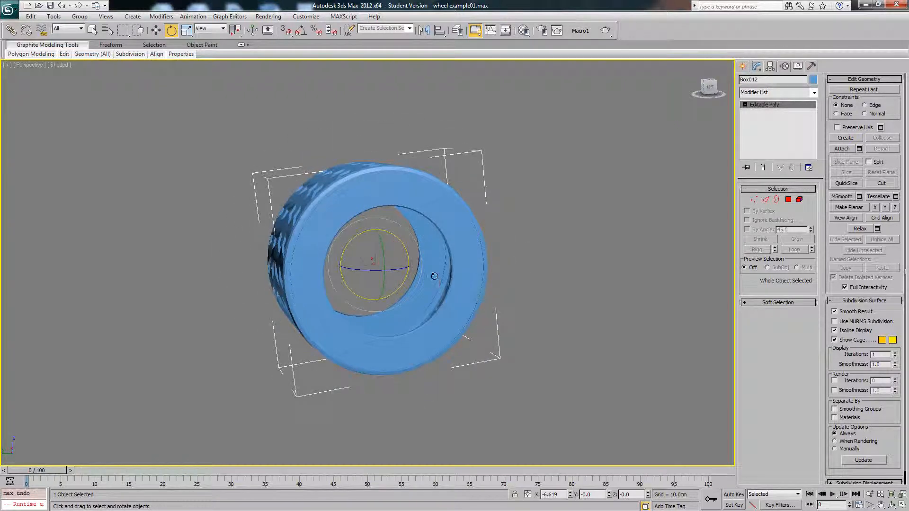
pyautogui.rightClick(547, 185)
pyautogui.click(556, 192)
pyautogui.keyDown('alt'); pyautogui.moveTo(476, 202); pyautogui.dragTo(469, 195, button='middle'); pyautogui.keyUp('alt')
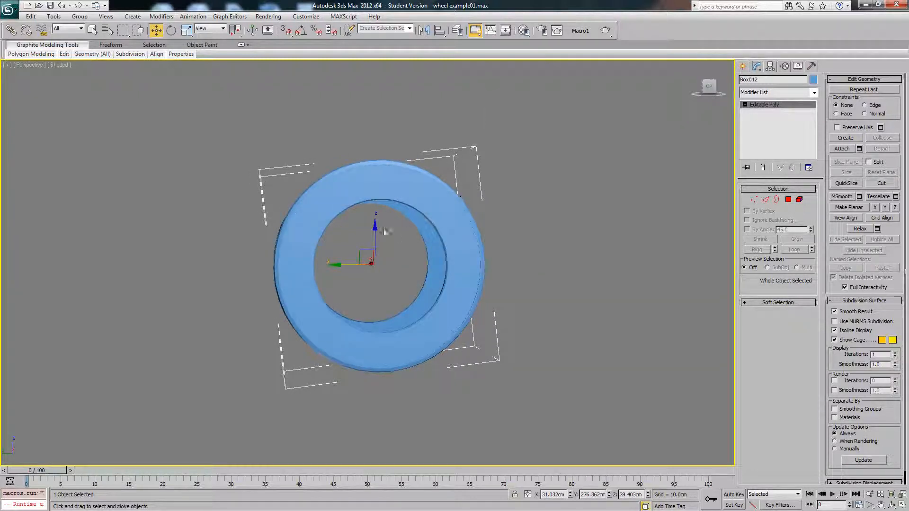
pyautogui.moveTo(431, 223)
pyautogui.keyDown('alt'); pyautogui.mouseDown(button='middle')
pyautogui.moveTo(449, 238)
pyautogui.moveTo(427, 238)
pyautogui.mouseUp(button='middle'); pyautogui.keyUp('alt')
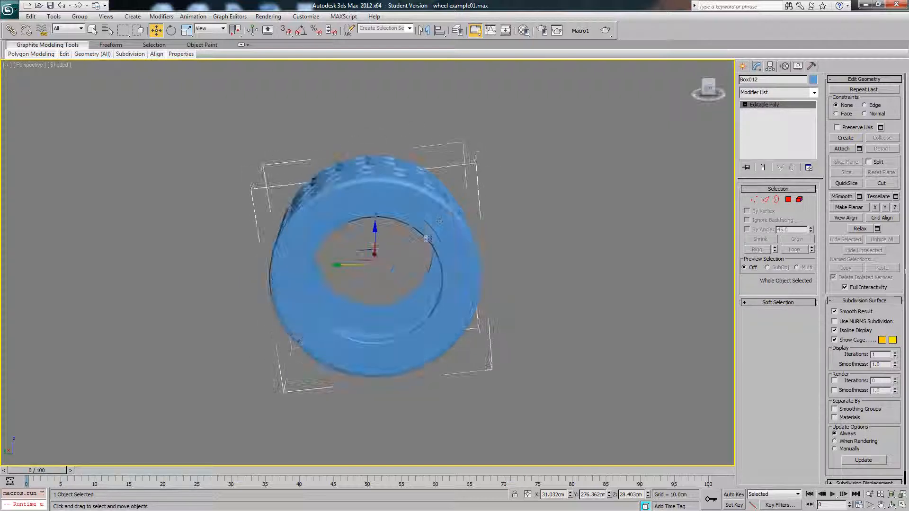
# Step: Centre the tyre's pivot point to the object and leave pivot-only editing
pyautogui.click(771, 67)
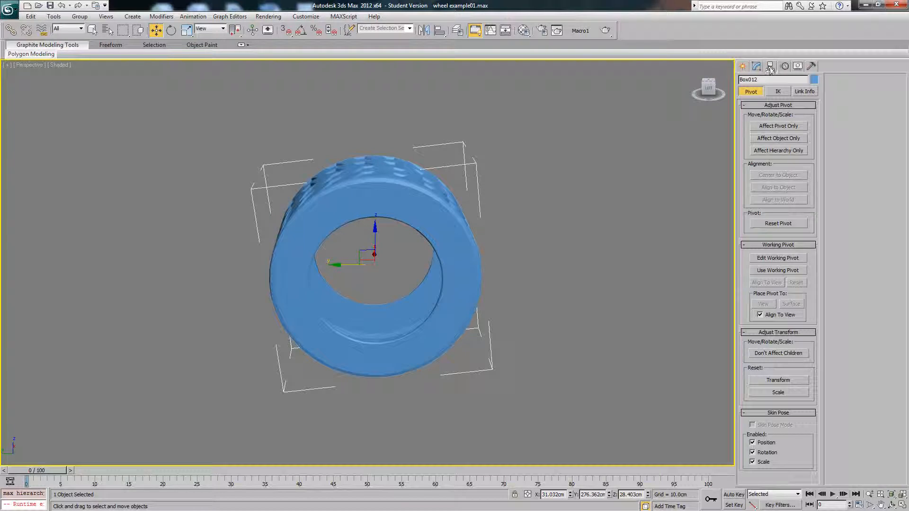
pyautogui.click(779, 126)
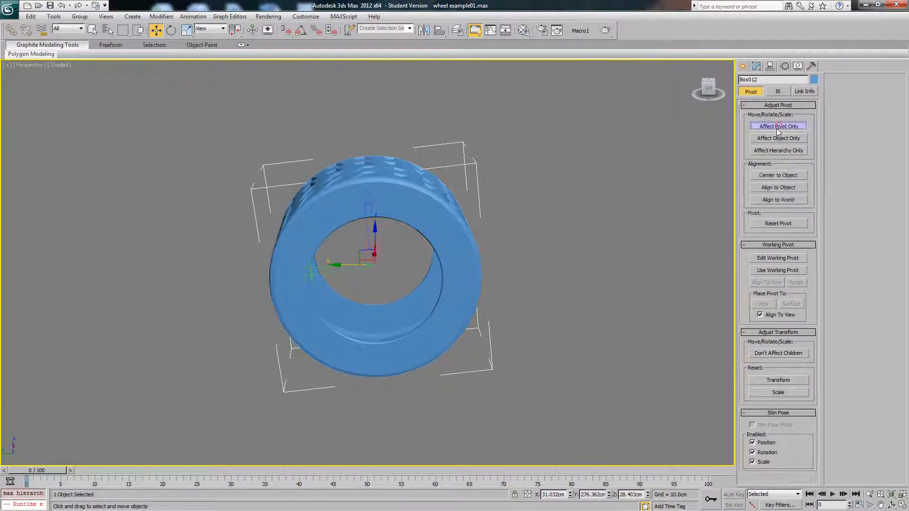
pyautogui.click(777, 178)
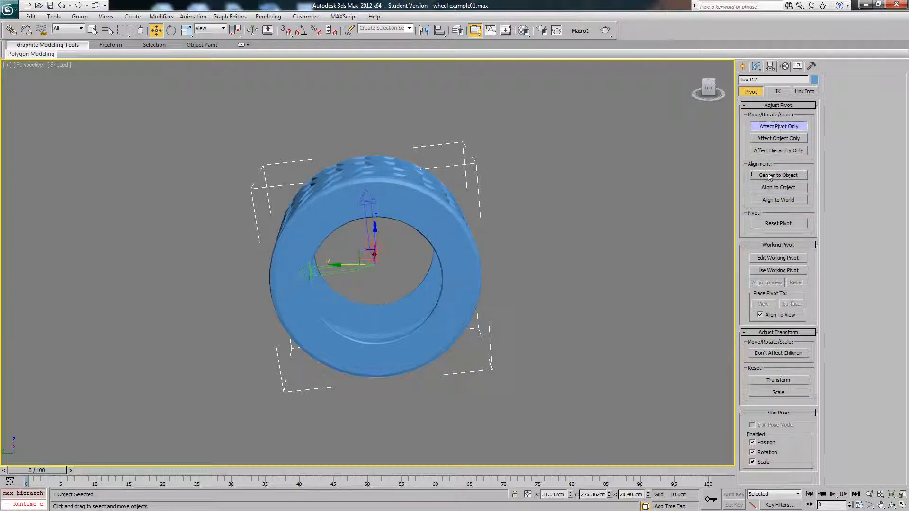
pyautogui.click(779, 126)
pyautogui.keyDown('alt'); pyautogui.moveTo(439, 217); pyautogui.dragTo(447, 209, button='middle'); pyautogui.keyUp('alt')
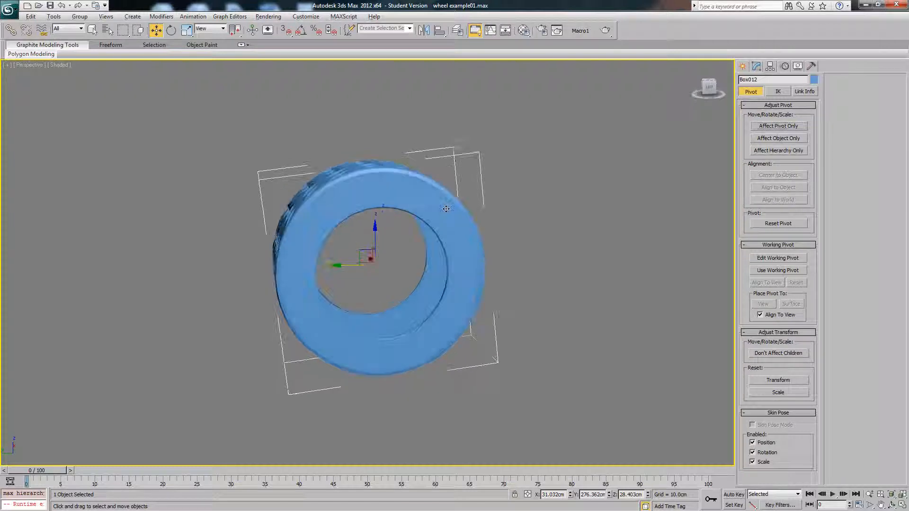
pyautogui.moveTo(466, 265); pyautogui.dragTo(466, 244, button='middle')
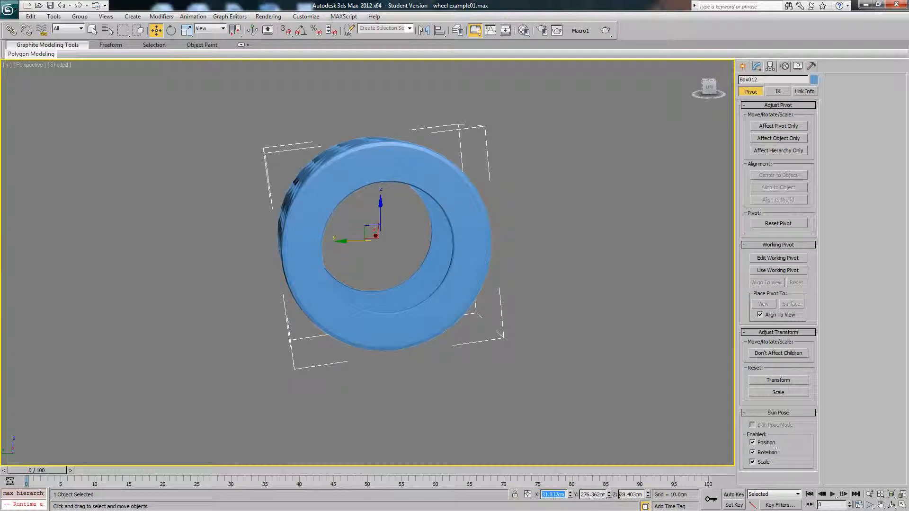
# Step: Place the tyre at the world origin by setting its Y and Z positions to 0 cm
pyautogui.click(588, 495)
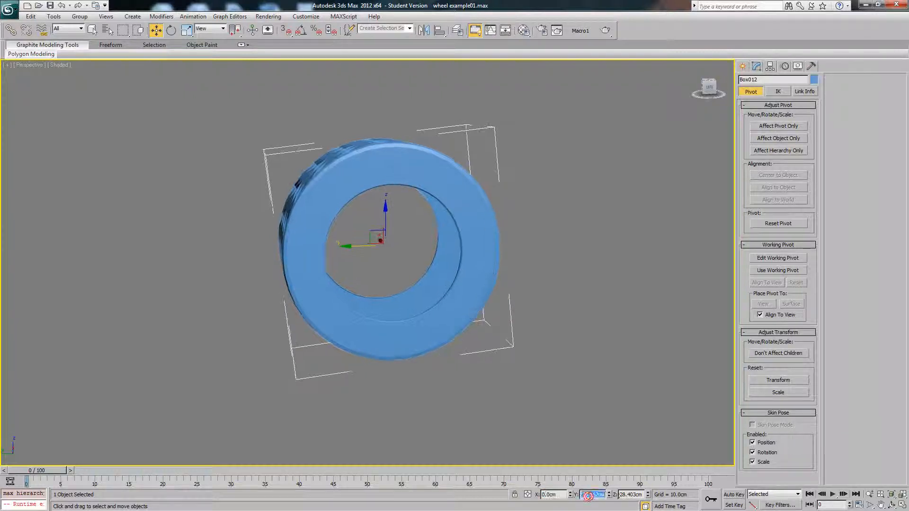
pyautogui.write('0')
pyautogui.click(627, 496)
pyautogui.press('Return')
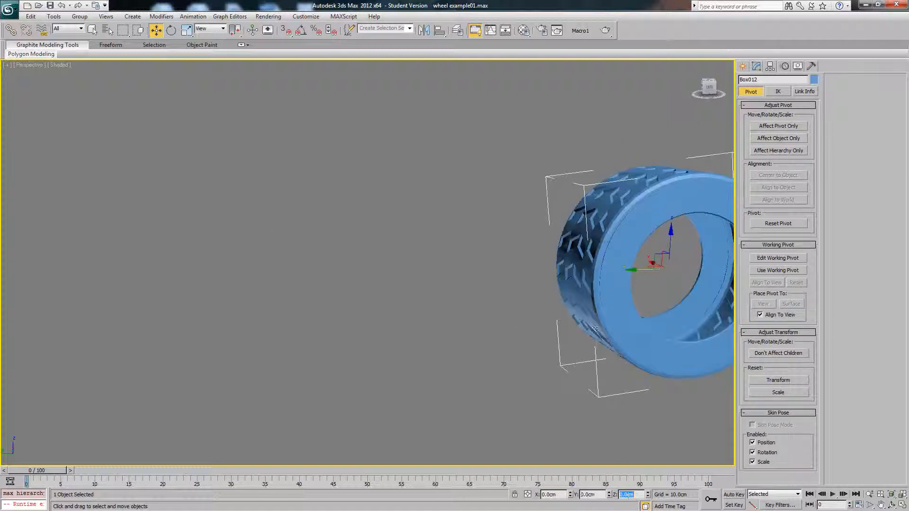
pyautogui.scroll(-5, 574, 327)
pyautogui.moveTo(575, 328)
pyautogui.keyDown('alt'); pyautogui.mouseDown(button='middle')
pyautogui.moveTo(553, 324)
pyautogui.moveTo(570, 319)
pyautogui.mouseUp(button='middle'); pyautogui.keyUp('alt')
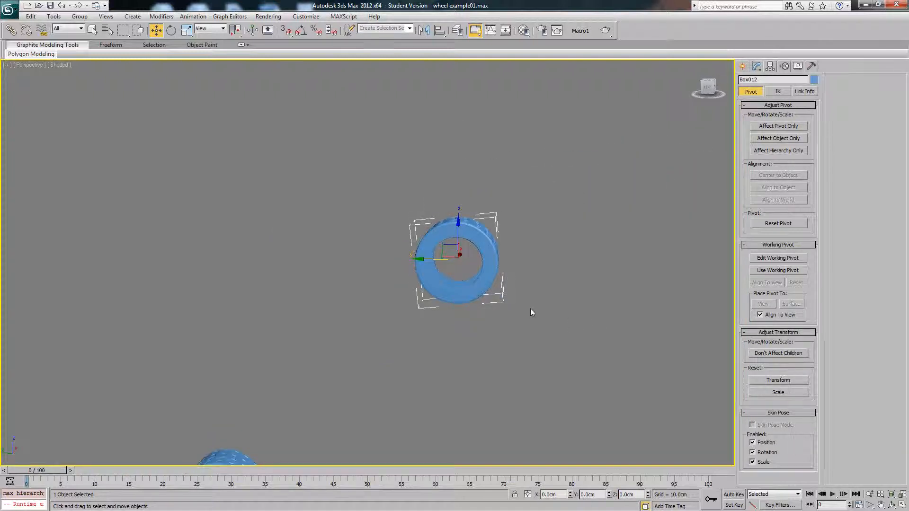
# Step: Try to create a cylinder over the tyre in the Left view and delete it
pyautogui.press('f')
pyautogui.press('l')
pyautogui.scroll(2, 448, 283)
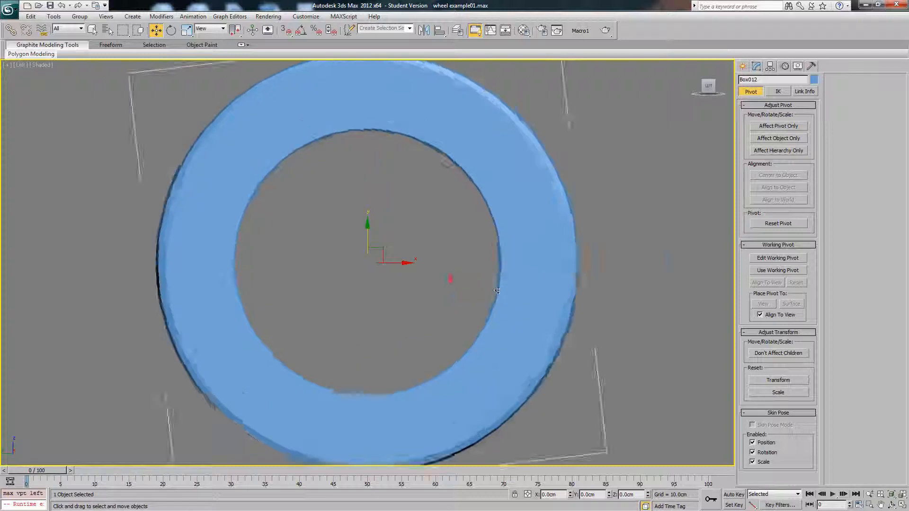
pyautogui.click(469, 280)
pyautogui.scroll(-1, 466, 279)
pyautogui.click(503, 214)
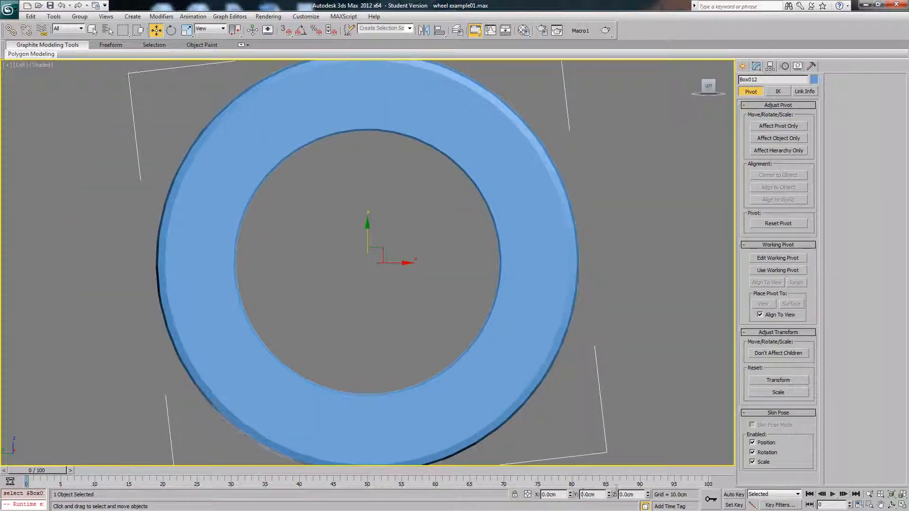
pyautogui.scroll(-3, 416, 314)
pyautogui.click(747, 66)
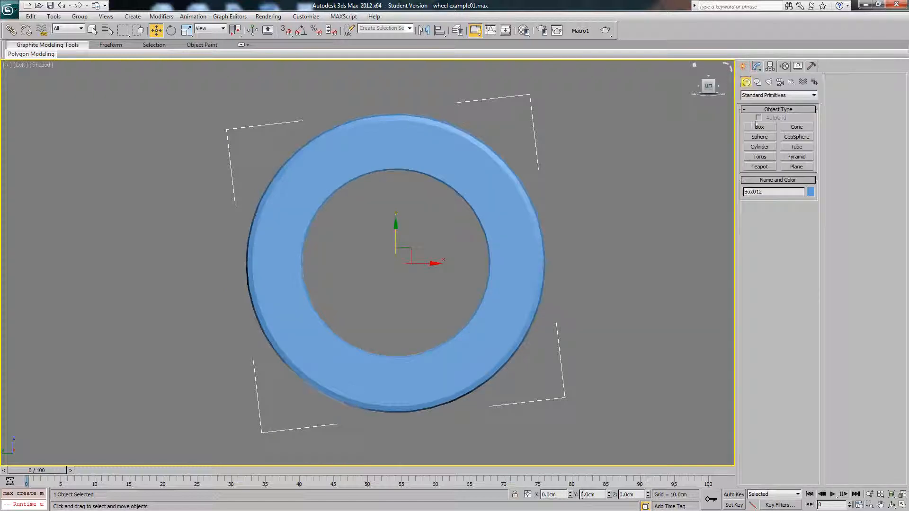
pyautogui.click(762, 148)
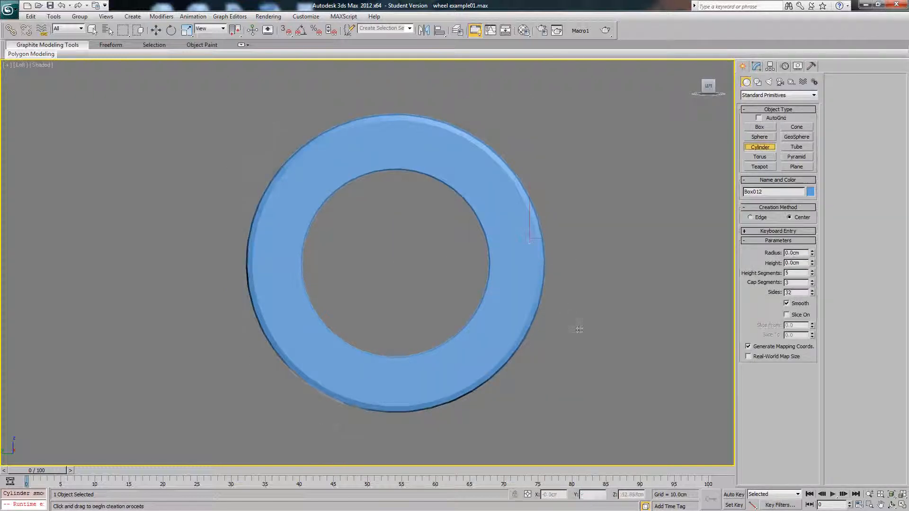
pyautogui.press('w')
pyautogui.scroll(-4, 521, 256)
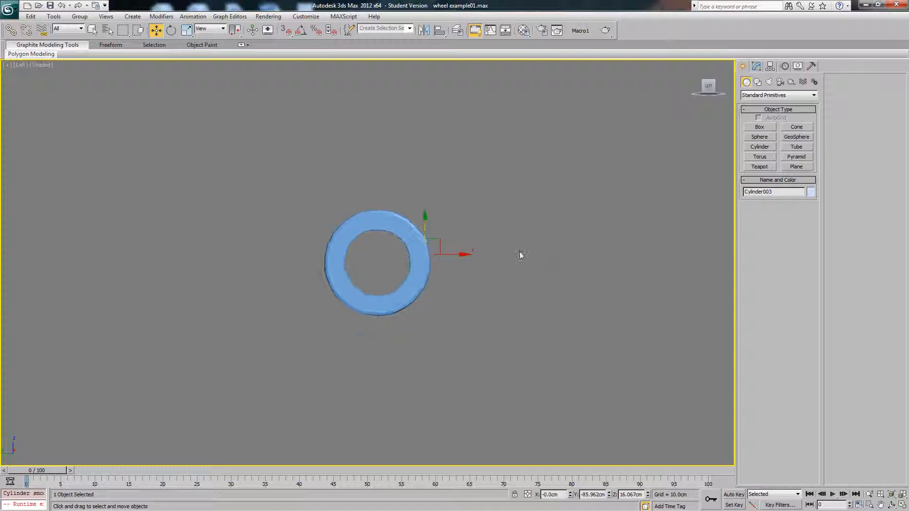
pyautogui.press('F3')
pyautogui.press('Delete')
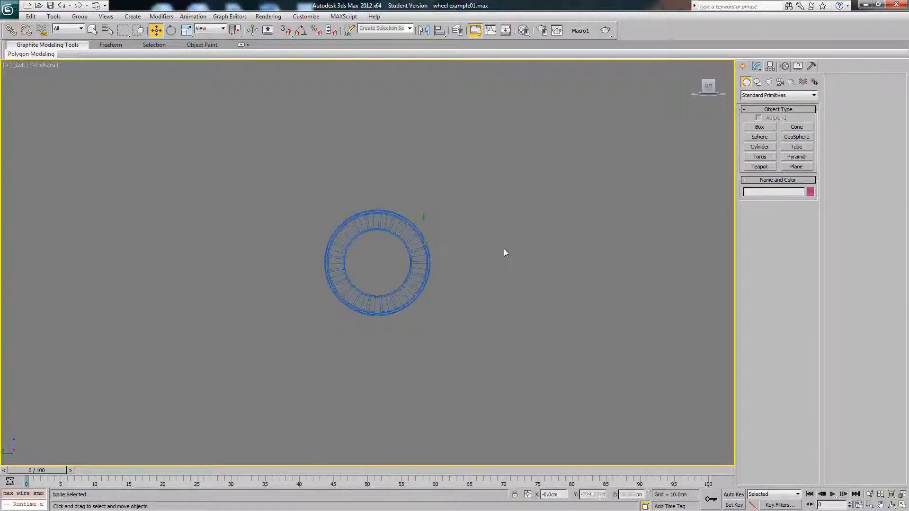
pyautogui.press('t')
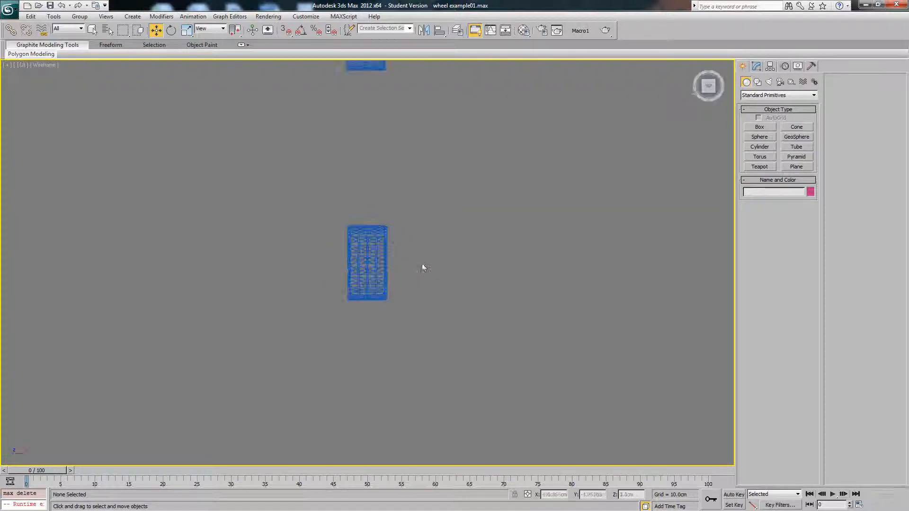
pyautogui.moveTo(414, 266)
pyautogui.mouseDown(button='middle')
pyautogui.moveTo(430, 325)
pyautogui.moveTo(380, 257)
pyautogui.moveTo(354, 249)
pyautogui.mouseUp(button='middle')
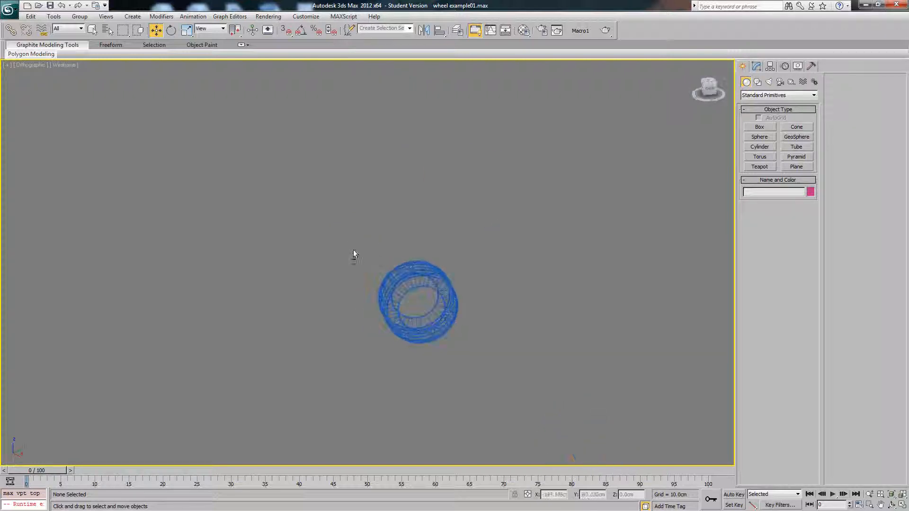
pyautogui.moveTo(514, 337); pyautogui.dragTo(473, 261, button='middle')
pyautogui.moveTo(406, 254); pyautogui.dragTo(457, 316, button='middle')
pyautogui.scroll(2, 457, 293)
pyautogui.press('F3')
pyautogui.click(457, 277)
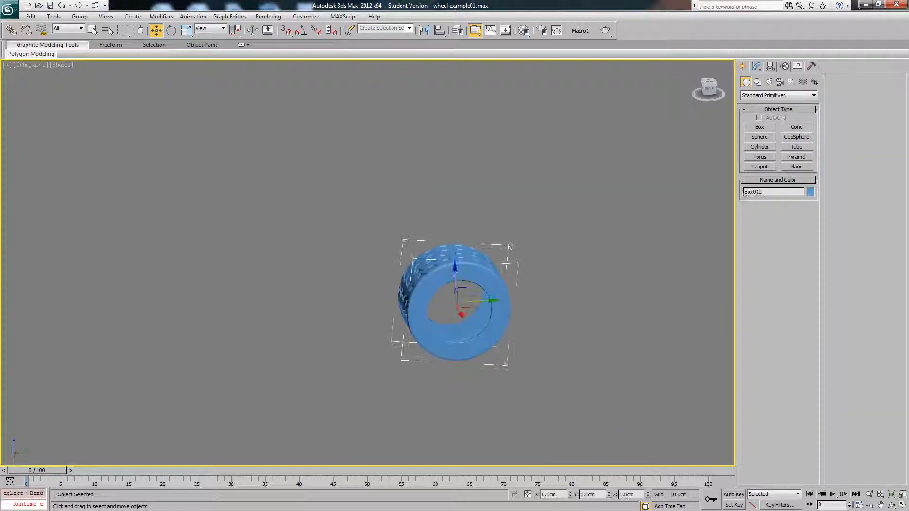
pyautogui.click(760, 147)
pyautogui.moveTo(585, 360); pyautogui.dragTo(586, 362)
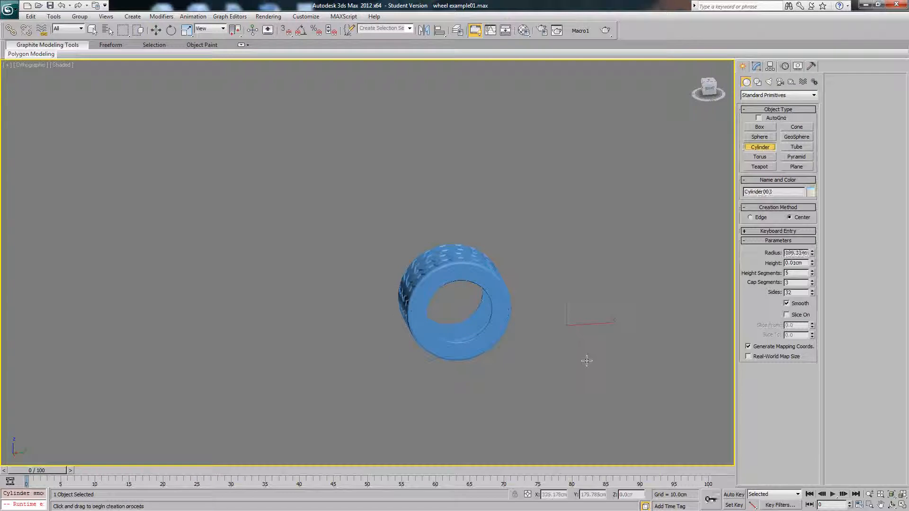
pyautogui.rightClick(586, 301)
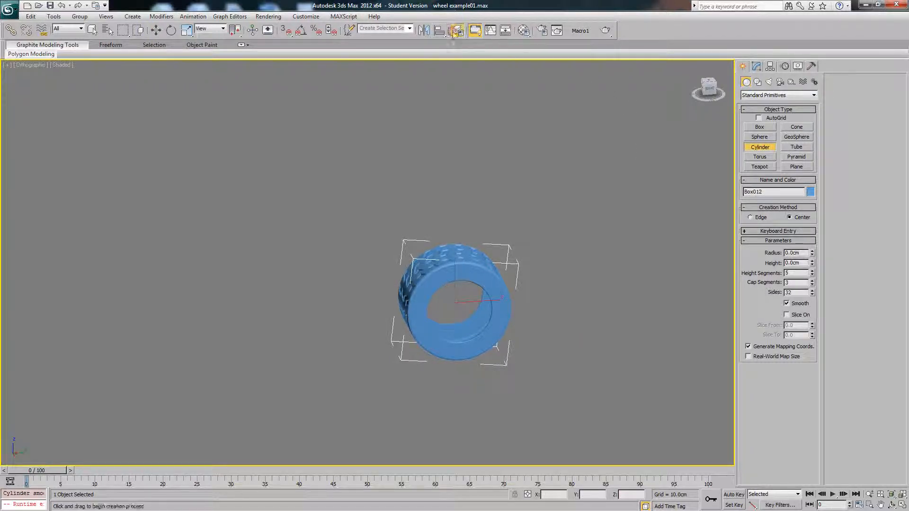
pyautogui.click(456, 31)
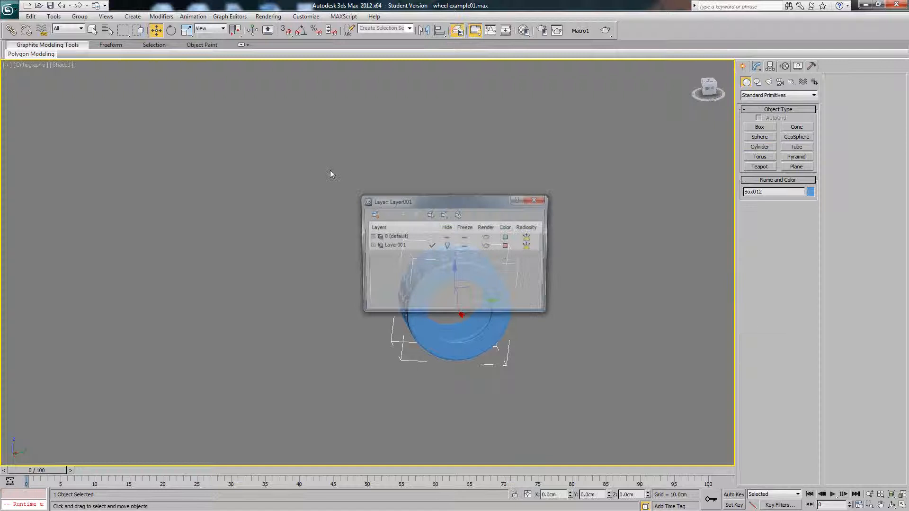
pyautogui.click(537, 200)
# Step: In the Left view, create a cylinder about 49 cm in radius and 38 cm high over the tyre's opening
pyautogui.press('l')
pyautogui.press('z')
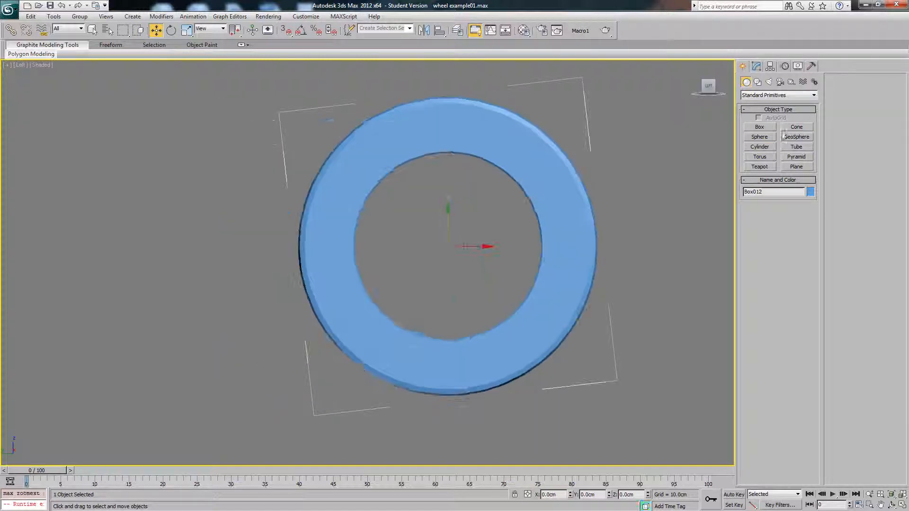
pyautogui.click(761, 148)
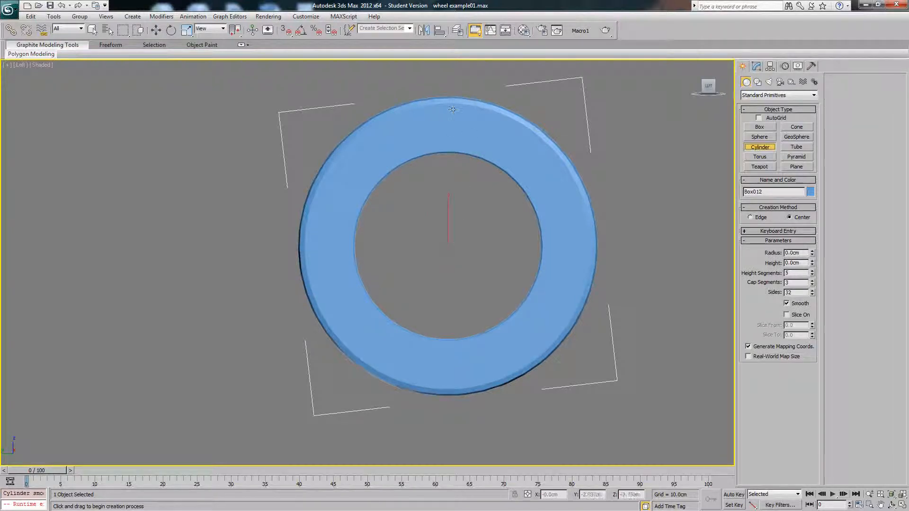
pyautogui.moveTo(460, 253); pyautogui.dragTo(507, 336)
pyautogui.click(485, 260)
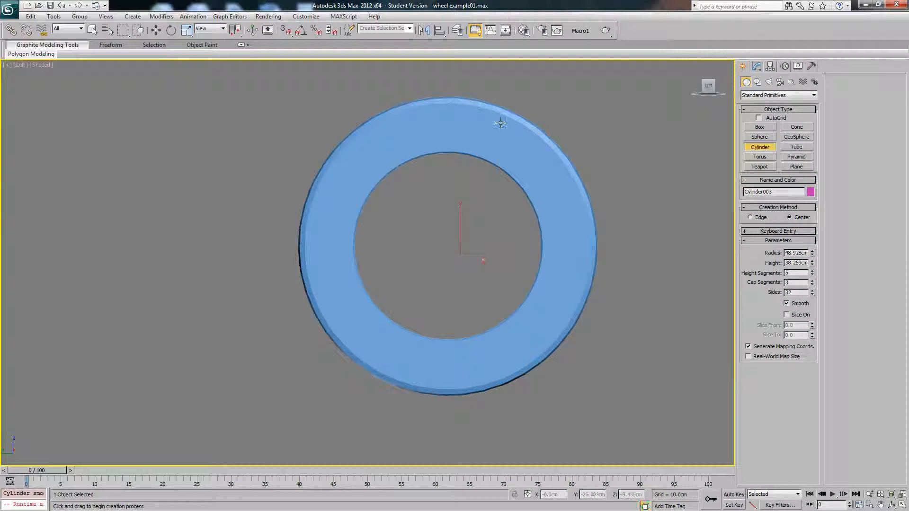
# Step: Make layer 0 (default) the current layer in the layer manager and close the manager
pyautogui.click(458, 31)
pyautogui.click(397, 236)
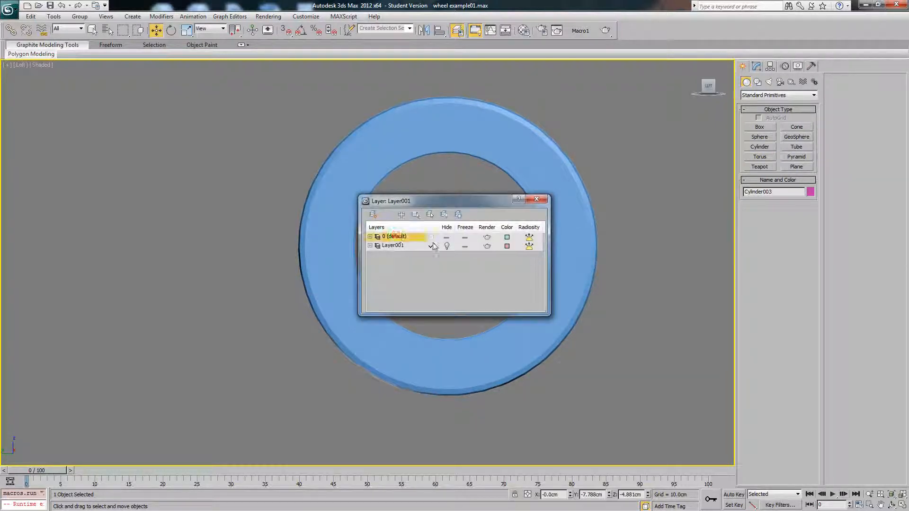
pyautogui.click(433, 238)
pyautogui.click(537, 199)
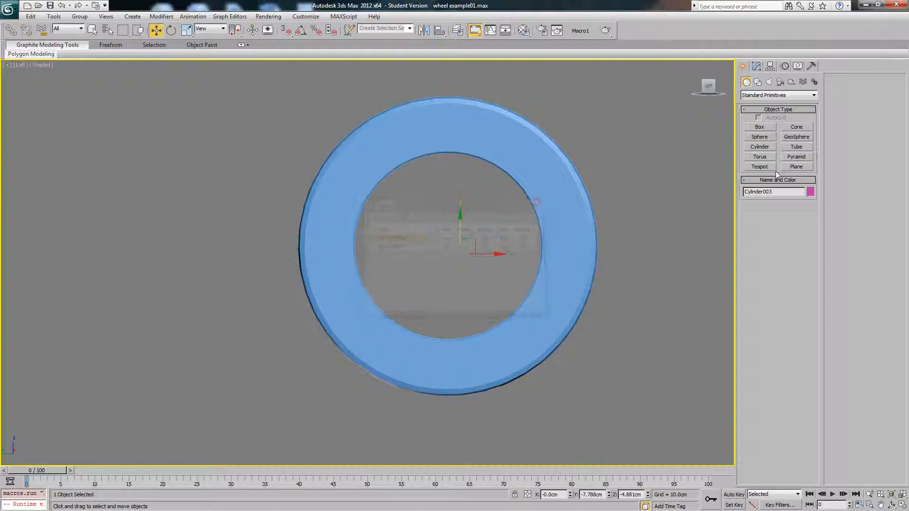
# Step: Create a cylinder about 66 cm in radius and 25 cm high over the tyre's opening on the current layer
pyautogui.click(760, 147)
pyautogui.moveTo(464, 234); pyautogui.dragTo(523, 319)
pyautogui.click(509, 279)
pyautogui.press('w')
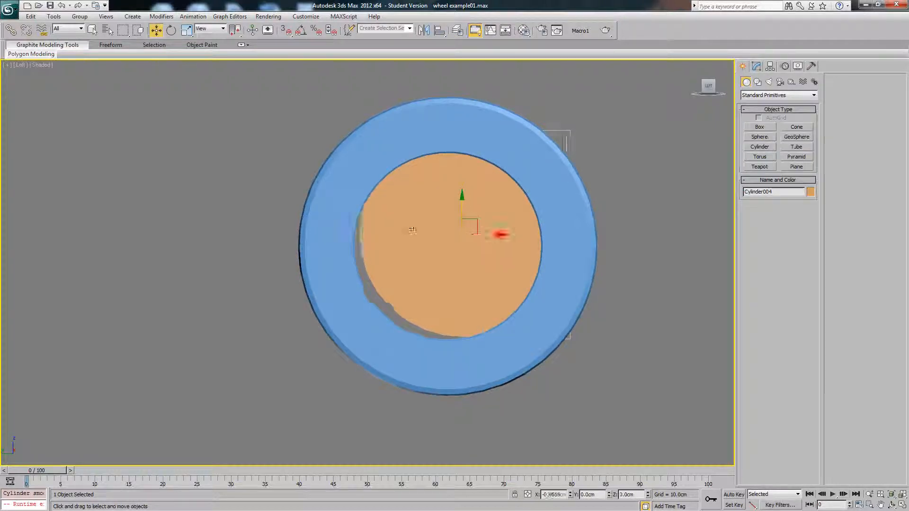
# Step: Centre the new cylinder on the tyre by setting its X, Y and Z positions to 0 cm
pyautogui.moveTo(511, 233); pyautogui.dragTo(457, 230)
pyautogui.press('F3')
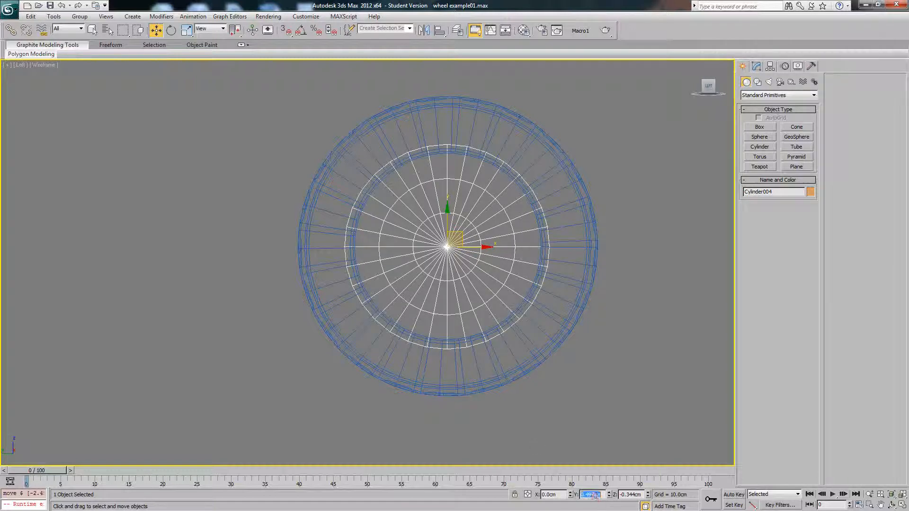
pyautogui.press('Return')
pyautogui.doubleClick(631, 496)
pyautogui.write('0.0cm')
pyautogui.press('Return')
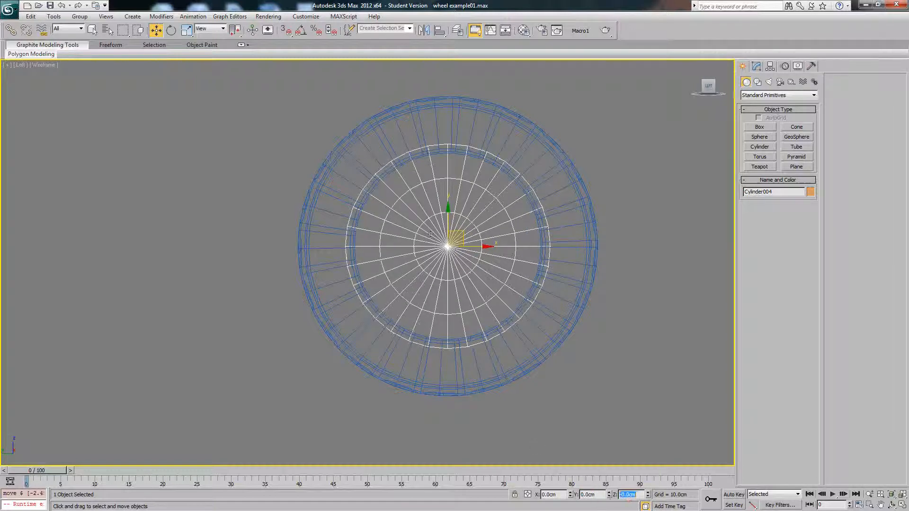
# Step: Reduce the cylinder's radius to 57.148 cm so it fits inside the tyre's inner opening
pyautogui.moveTo(438, 232); pyautogui.dragTo(453, 232, button='middle')
pyautogui.press('F3')
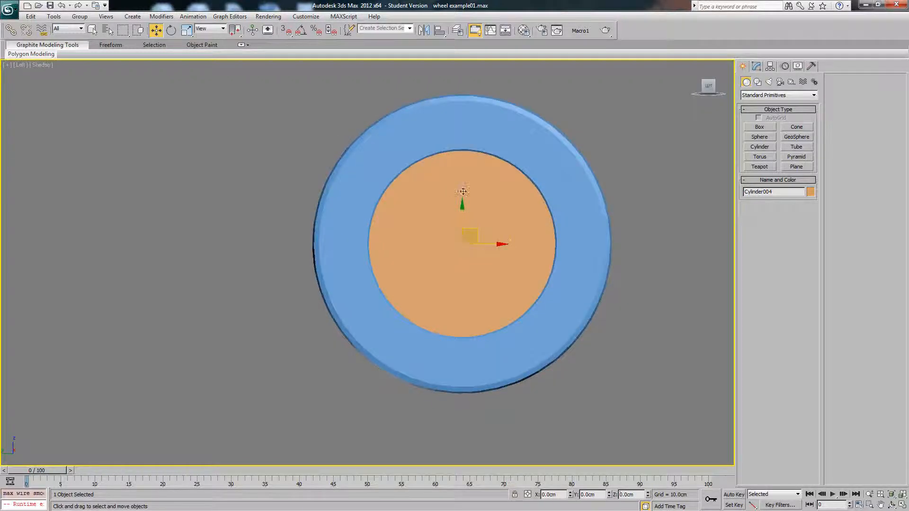
pyautogui.press('F3')
pyautogui.press('F3')
pyautogui.click(756, 66)
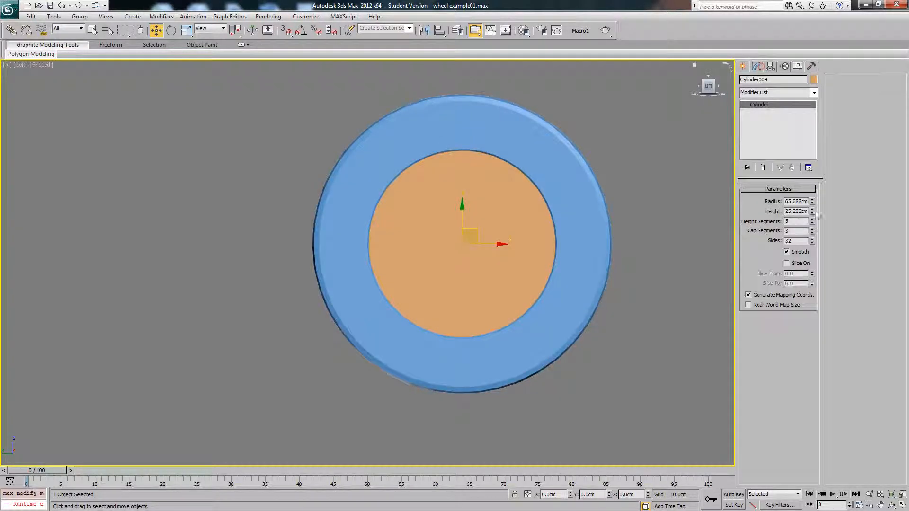
pyautogui.moveTo(813, 201); pyautogui.dragTo(813, 206)
pyautogui.moveTo(494, 204); pyautogui.dragTo(485, 197, button='middle')
pyautogui.scroll(2, 488, 206)
pyautogui.scroll(2, 420, 213)
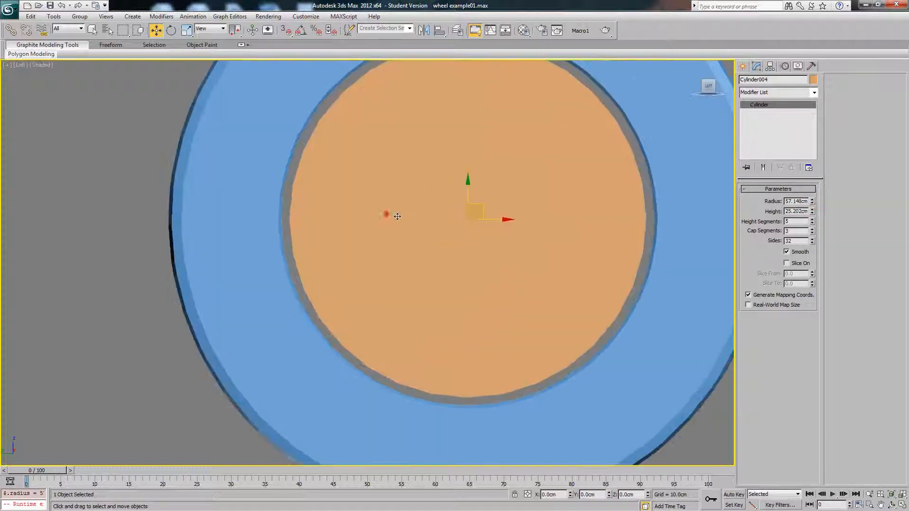
# Step: Turn on edged faces and examine the cylinder's segments against the tyre's inner opening
pyautogui.press('F3')
pyautogui.moveTo(440, 214); pyautogui.dragTo(445, 231, button='middle')
pyautogui.press('F3')
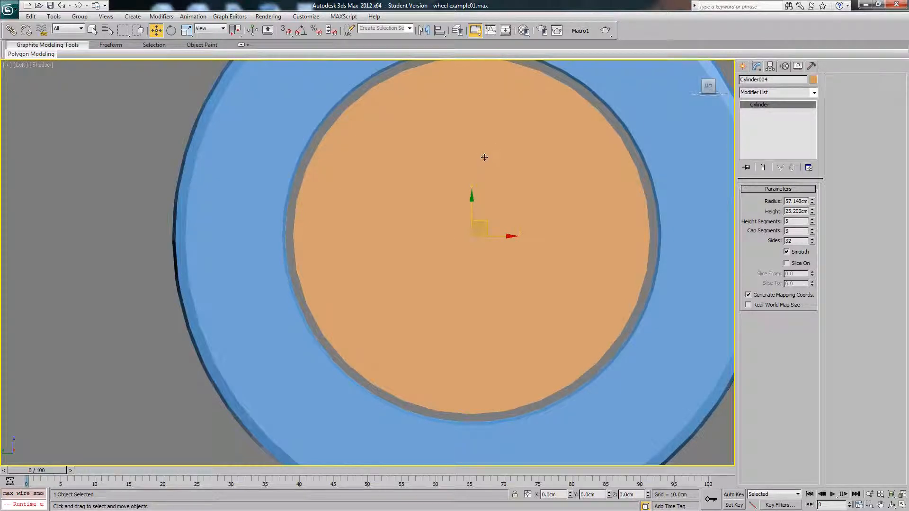
pyautogui.moveTo(497, 135); pyautogui.dragTo(487, 148, button='middle')
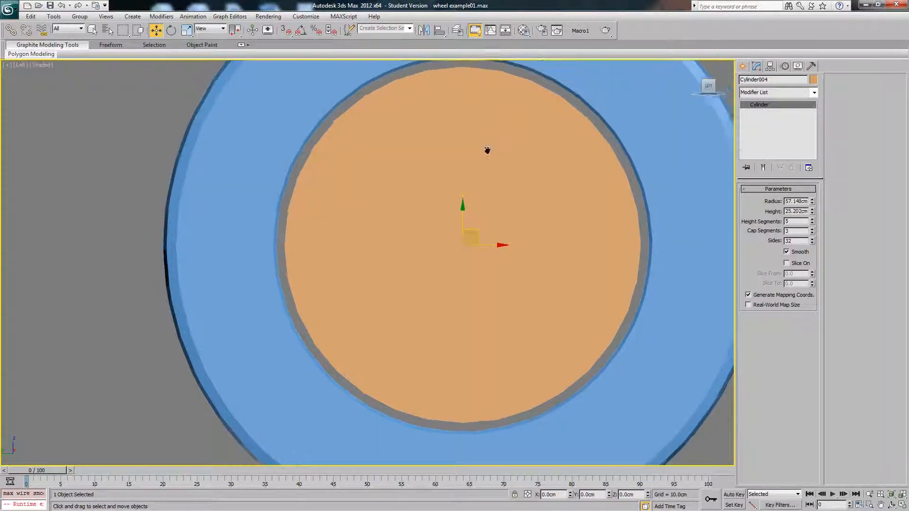
pyautogui.scroll(-2, 428, 115)
pyautogui.scroll(2, 427, 134)
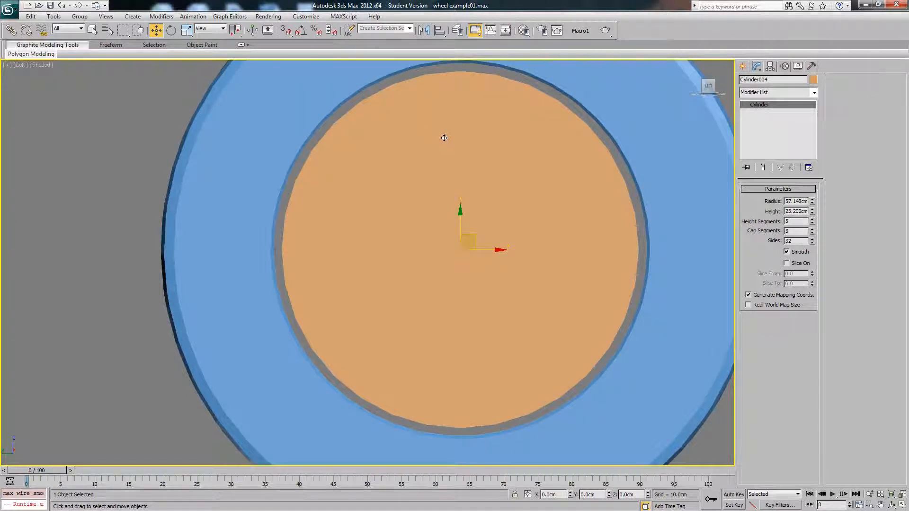
pyautogui.moveTo(444, 137); pyautogui.dragTo(463, 140, button='middle')
pyautogui.press('F4')
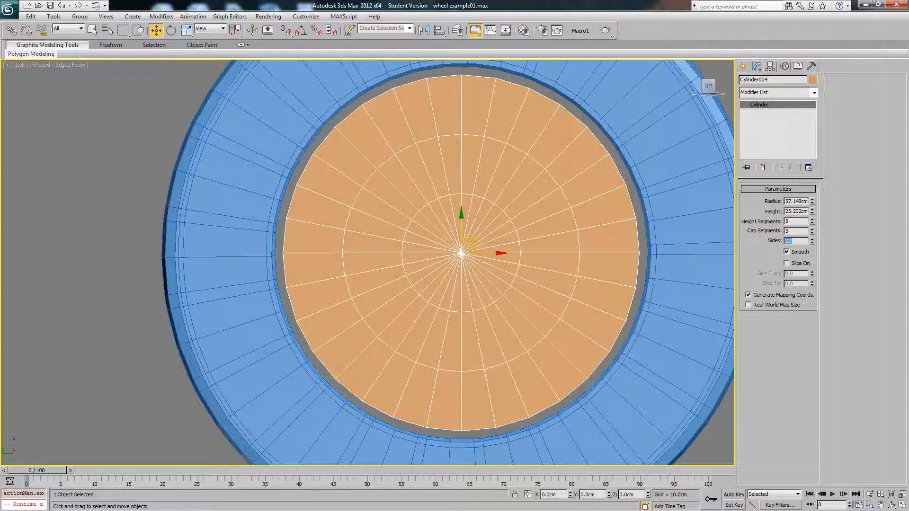
# Step: Try 64 sides on the cylinder and return it to 32 sides
pyautogui.moveTo(513, 208); pyautogui.dragTo(531, 204, button='middle')
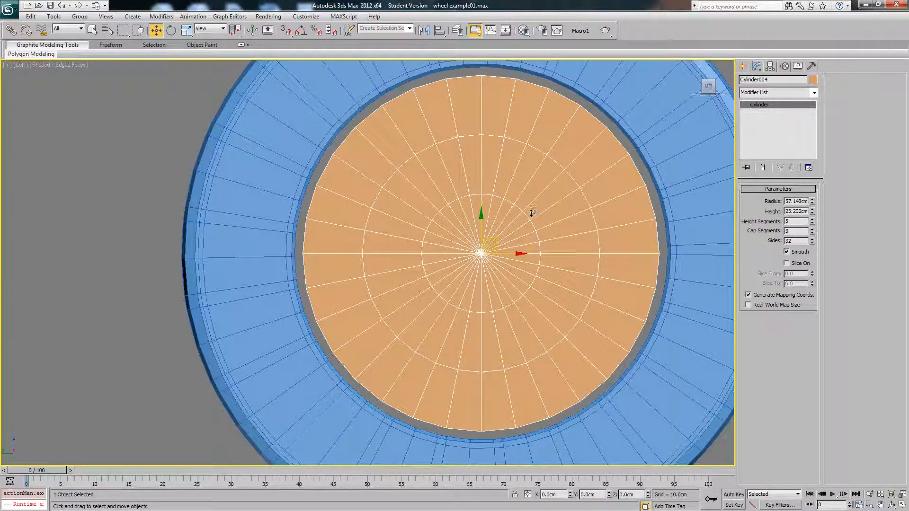
pyautogui.doubleClick(796, 241)
pyautogui.doubleClick(800, 242)
pyautogui.doubleClick(801, 244)
pyautogui.write('64')
pyautogui.press('Return')
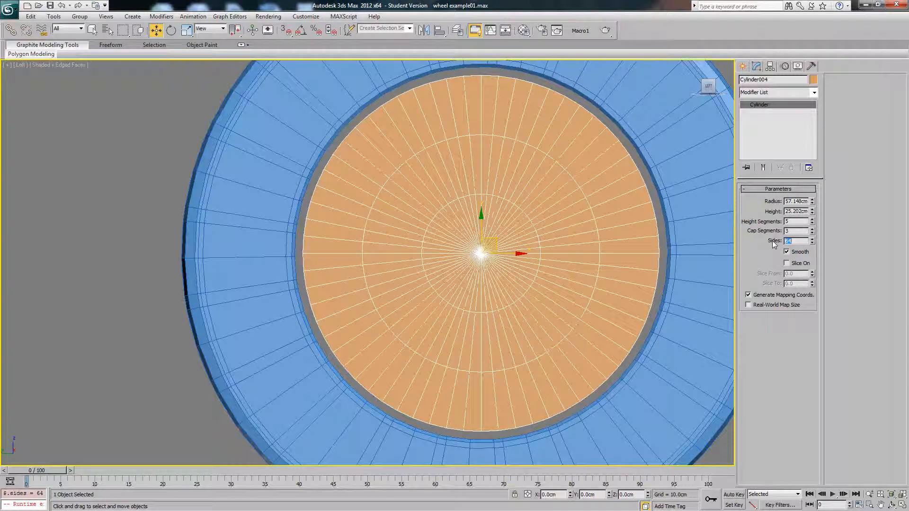
pyautogui.write('32')
pyautogui.press('Return')
pyautogui.moveTo(554, 204)
pyautogui.mouseDown(button='middle')
pyautogui.moveTo(563, 199)
pyautogui.moveTo(554, 194)
pyautogui.mouseUp(button='middle')
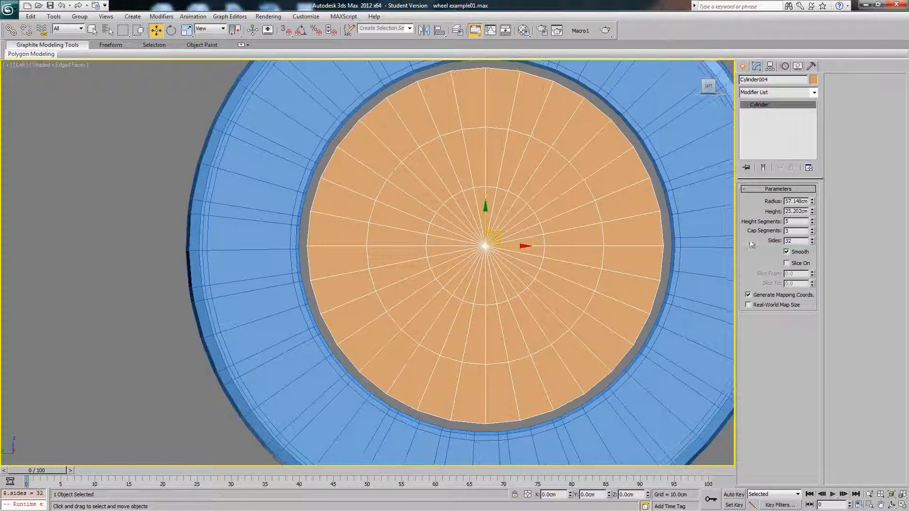
pyautogui.moveTo(666, 231); pyautogui.dragTo(663, 236, button='middle')
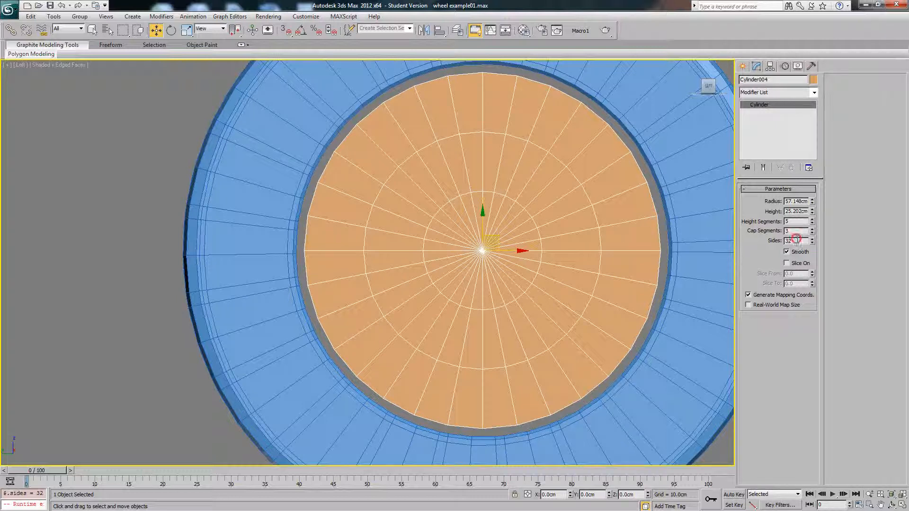
pyautogui.moveTo(795, 241); pyautogui.dragTo(772, 241)
pyautogui.moveTo(587, 207); pyautogui.dragTo(574, 197, button='middle')
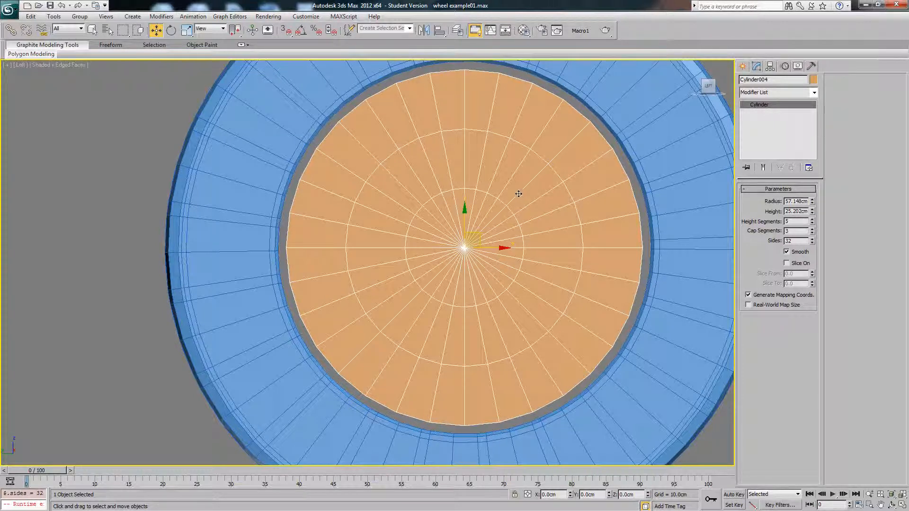
pyautogui.moveTo(518, 193); pyautogui.dragTo(518, 183, button='middle')
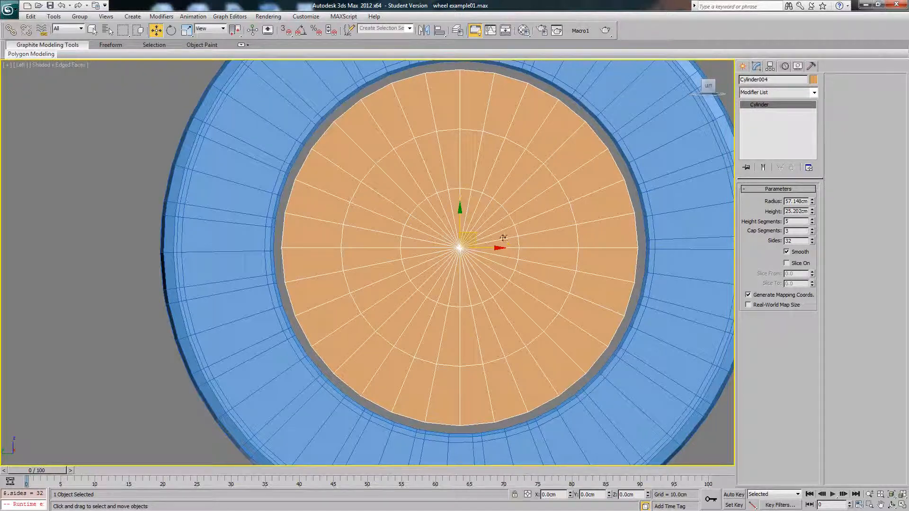
pyautogui.moveTo(493, 244)
pyautogui.mouseDown(button='middle')
pyautogui.moveTo(508, 249)
pyautogui.moveTo(505, 240)
pyautogui.mouseUp(button='middle')
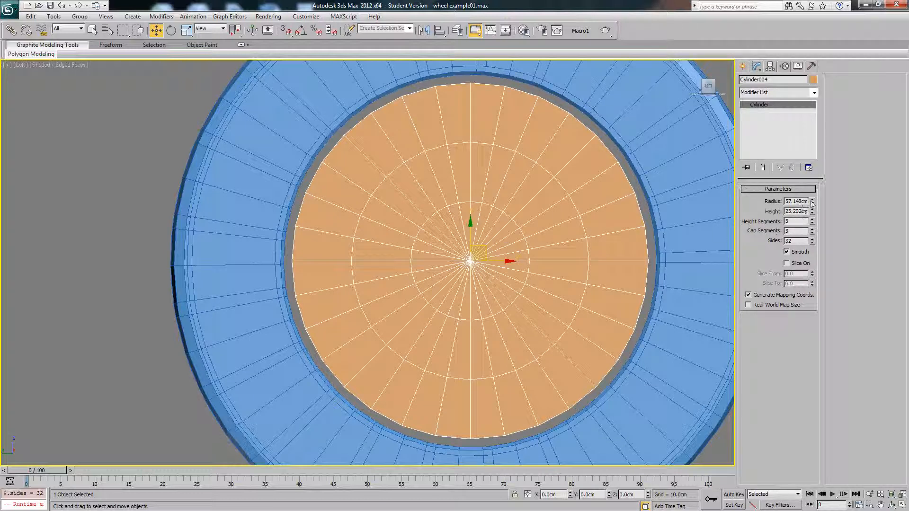
# Step: Increase the cylinder's radius to 60.064 cm to fill the tyre opening, and add an Edit Poly modifier
pyautogui.moveTo(813, 203); pyautogui.dragTo(813, 202)
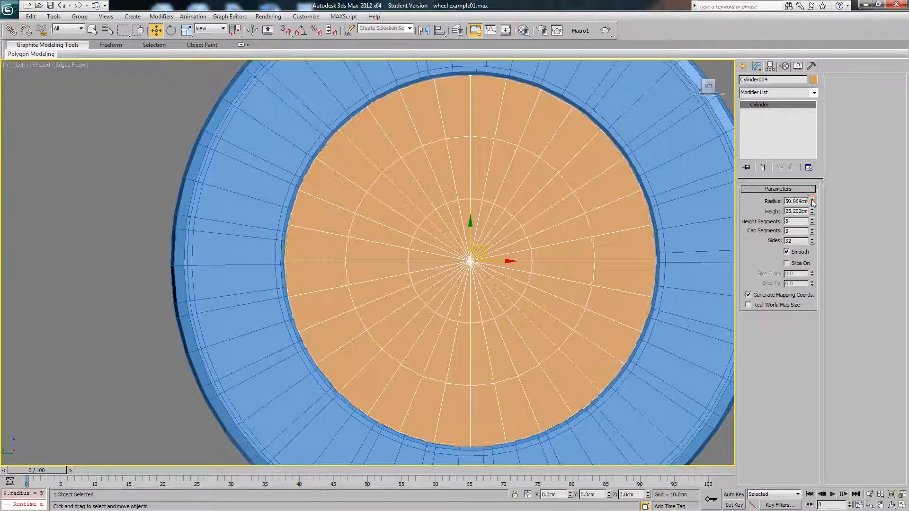
pyautogui.moveTo(508, 231); pyautogui.dragTo(489, 221, button='middle')
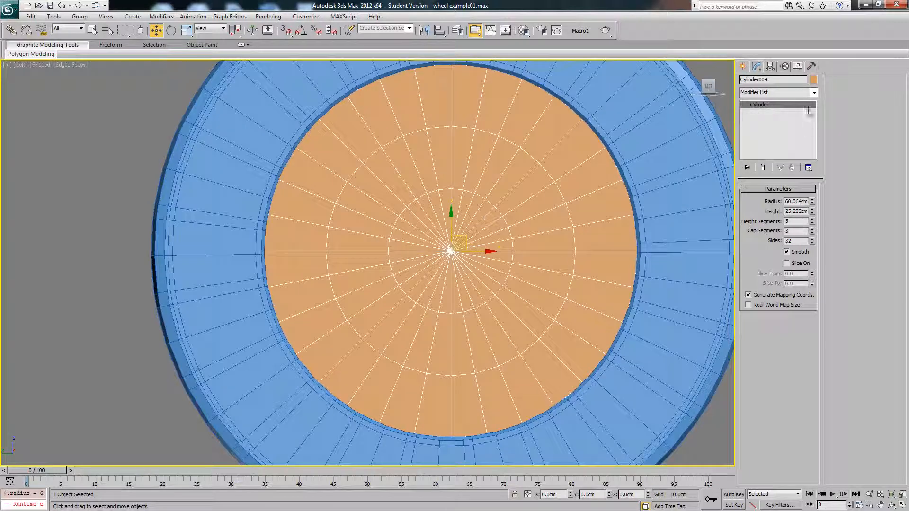
pyautogui.click(803, 93)
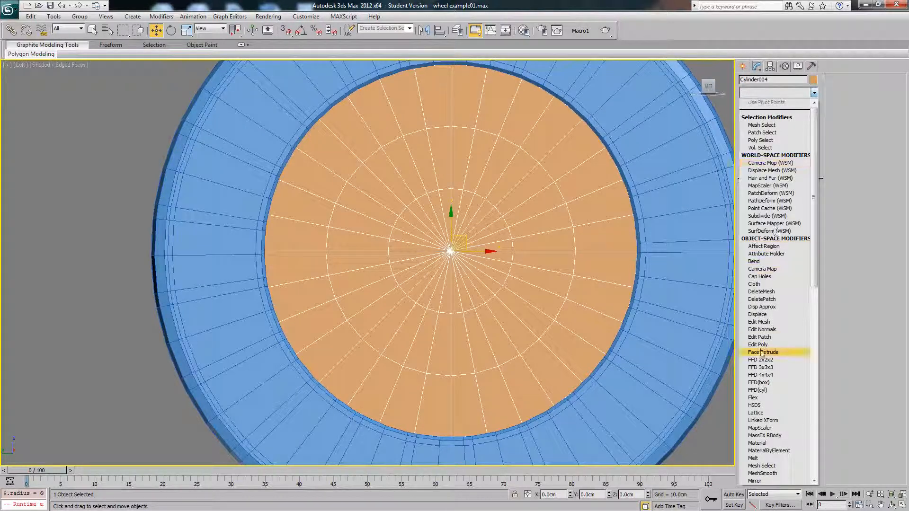
pyautogui.click(763, 344)
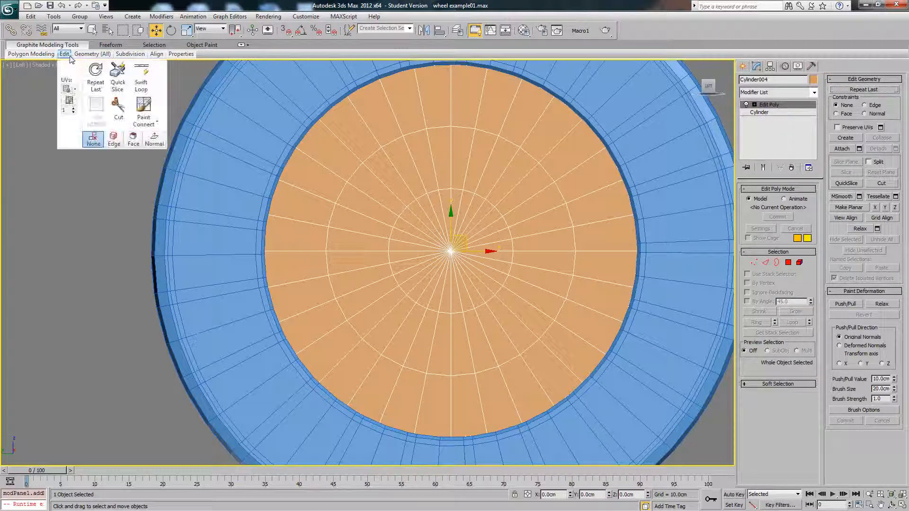
# Step: Insert two Swift Loop edge rings on the cylinder cap, one at the outer rim and one just outside the innermost ring
pyautogui.moveTo(65, 54)
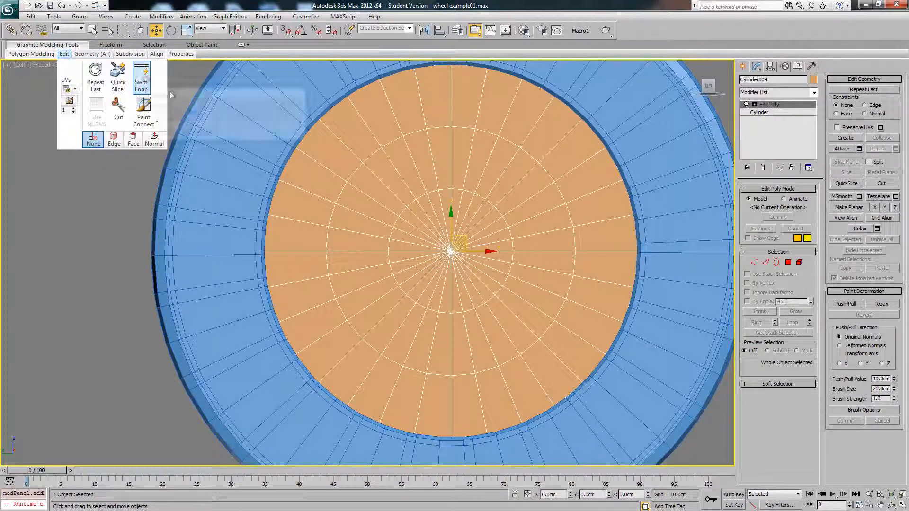
pyautogui.click(146, 84)
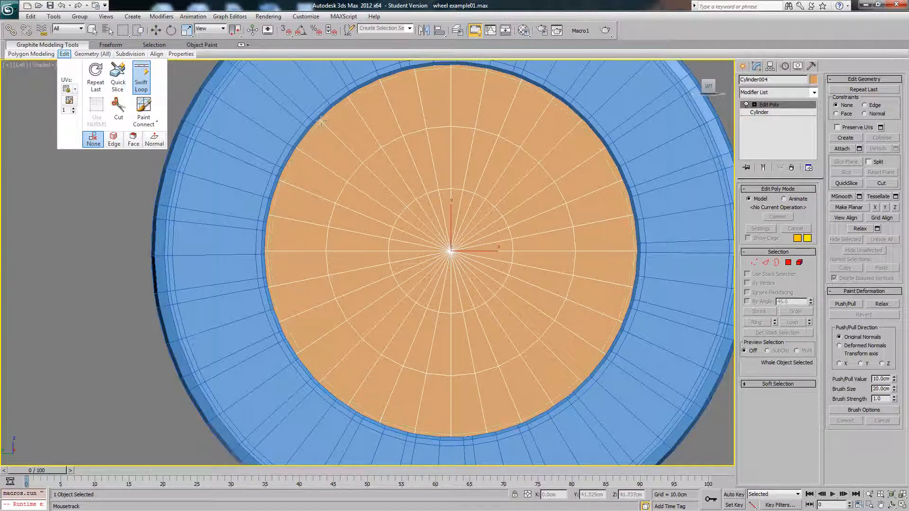
pyautogui.click(320, 122)
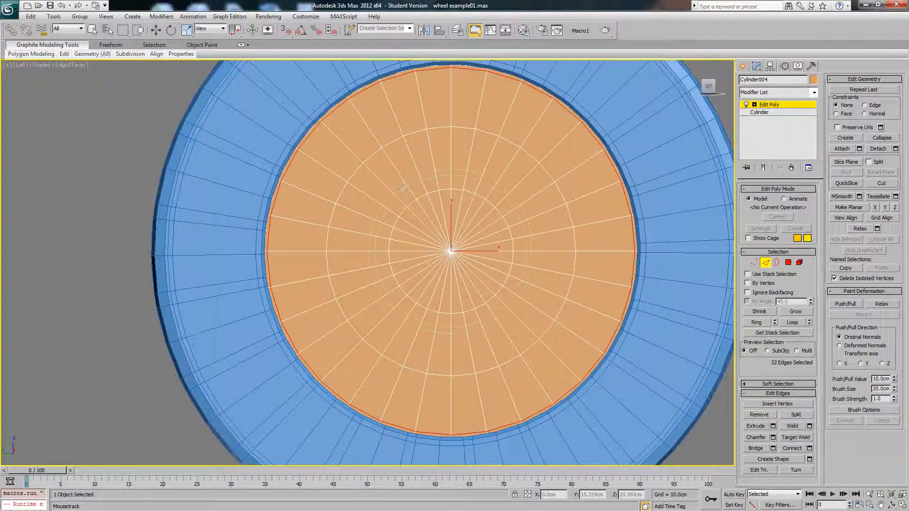
pyautogui.click(403, 194)
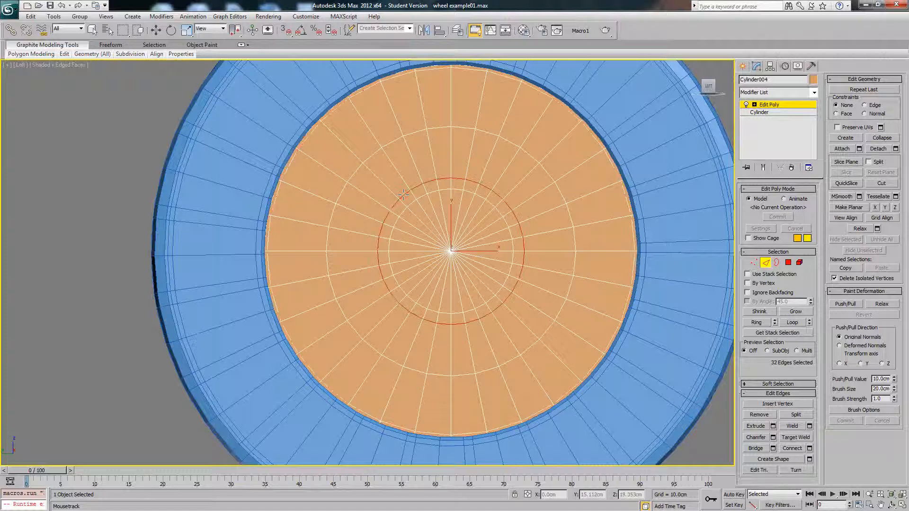
pyautogui.press('w')
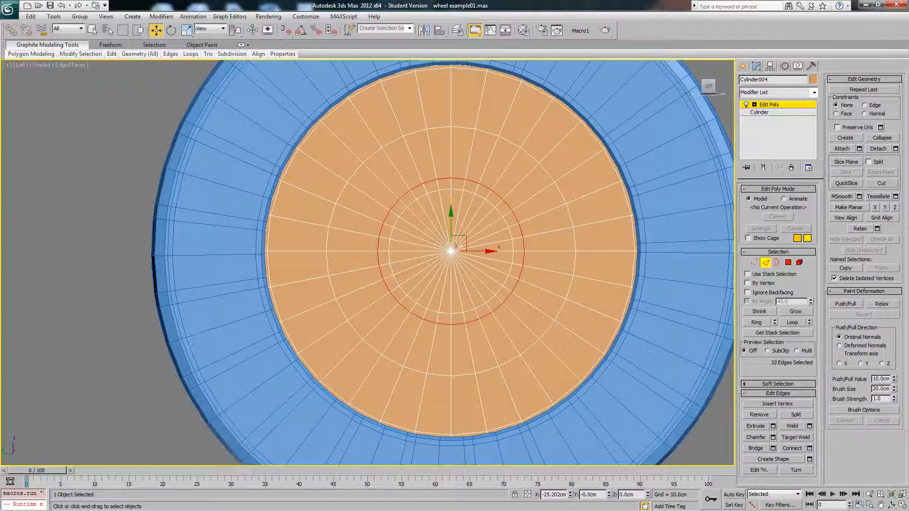
pyautogui.moveTo(112, 54)
pyautogui.click(189, 76)
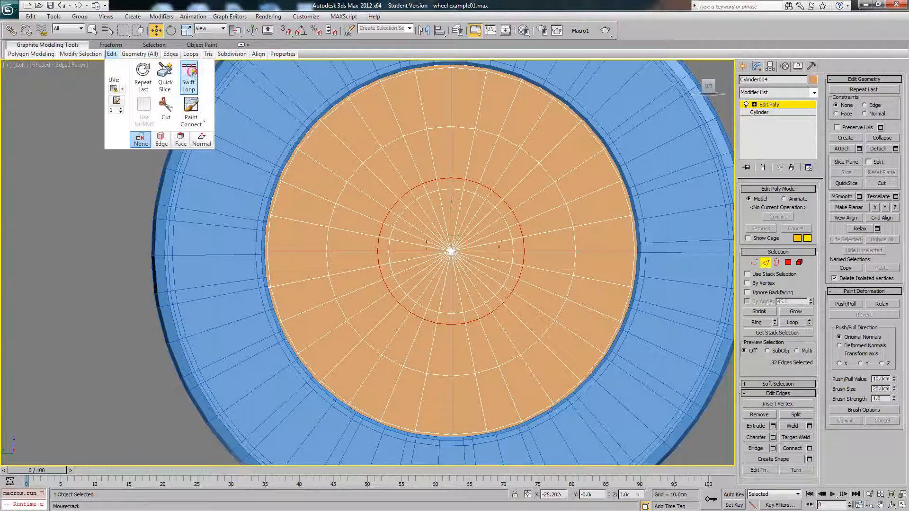
pyautogui.rightClick(428, 234)
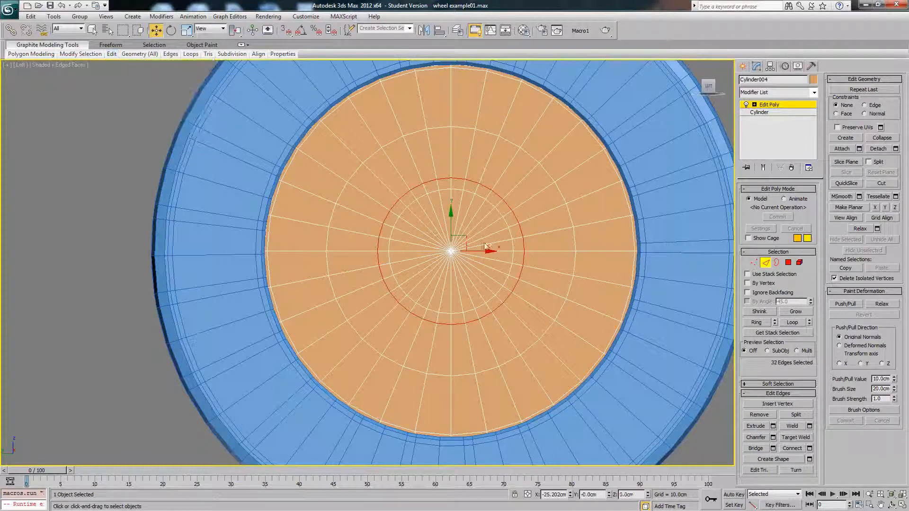
# Step: Select all edges radiating from the cap's centre vertex and connect them with one segment to form a new inner ring
pyautogui.scroll(2, 486, 244)
pyautogui.moveTo(486, 243); pyautogui.dragTo(455, 245, button='middle')
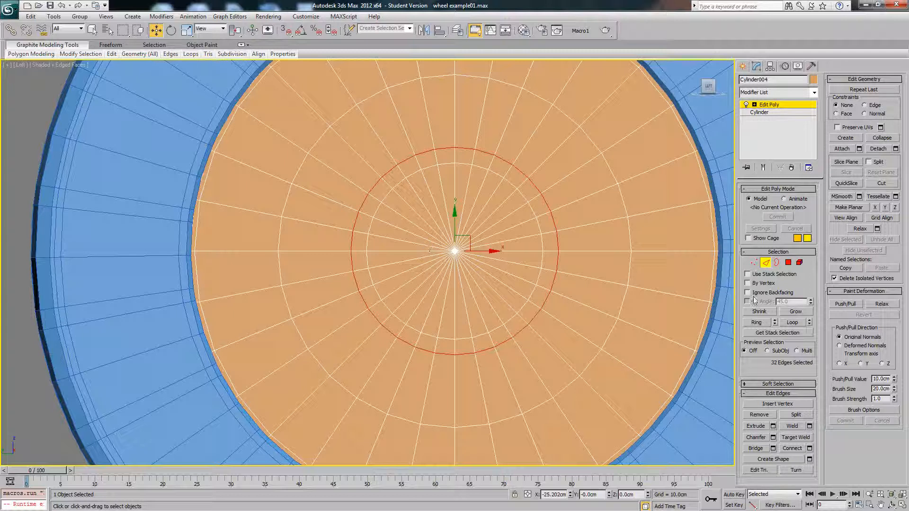
pyautogui.click(754, 263)
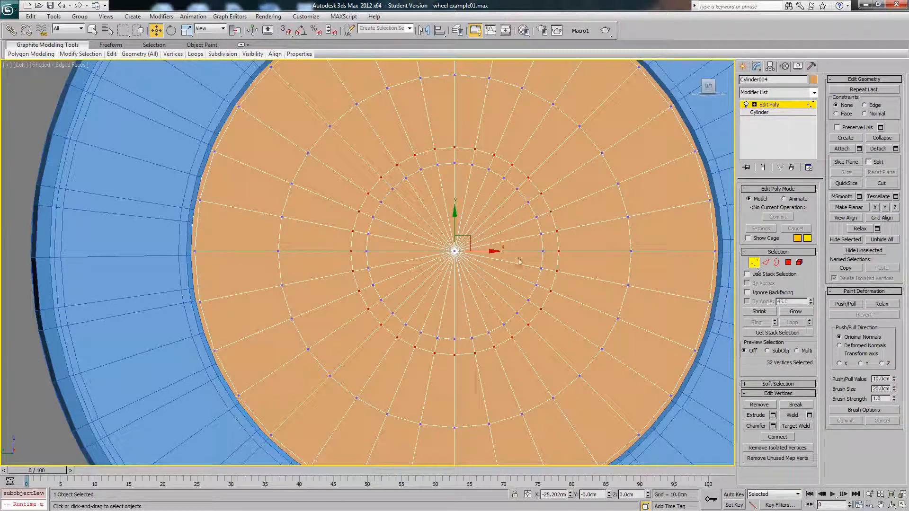
pyautogui.click(455, 252)
pyautogui.keyDown('ctrl'); pyautogui.click(766, 262); pyautogui.keyUp('ctrl')
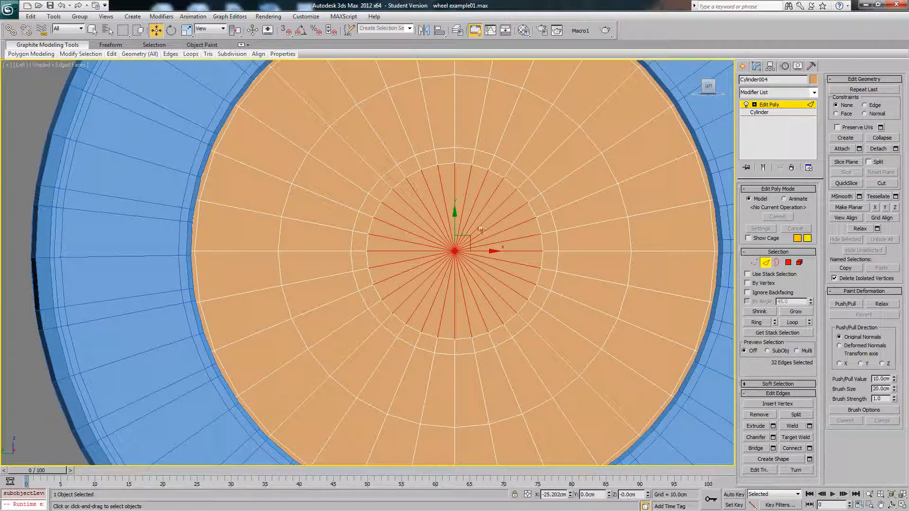
pyautogui.click(810, 448)
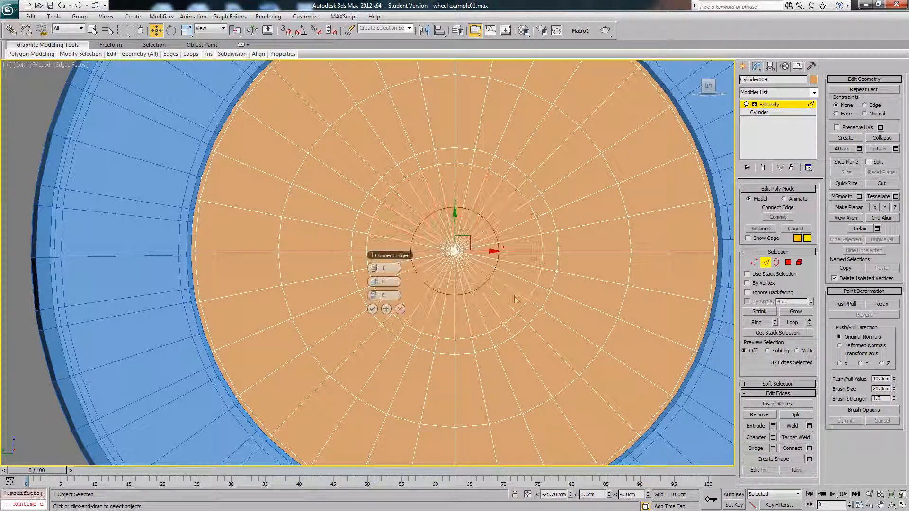
pyautogui.click(374, 310)
pyautogui.click(492, 288)
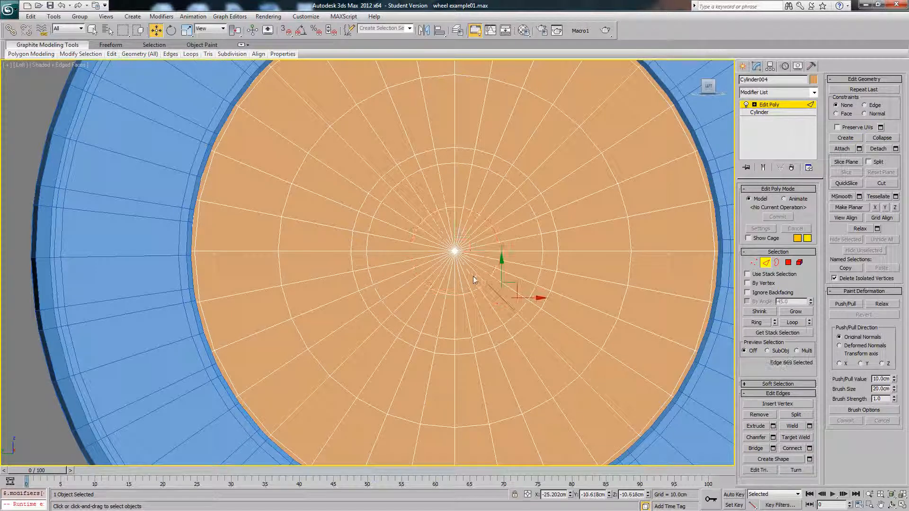
# Step: Insert another Swift Loop edge ring on the cap, slightly inside the outer rim
pyautogui.scroll(-1, 475, 279)
pyautogui.scroll(1, 454, 268)
pyautogui.moveTo(451, 261); pyautogui.dragTo(446, 307, button='middle')
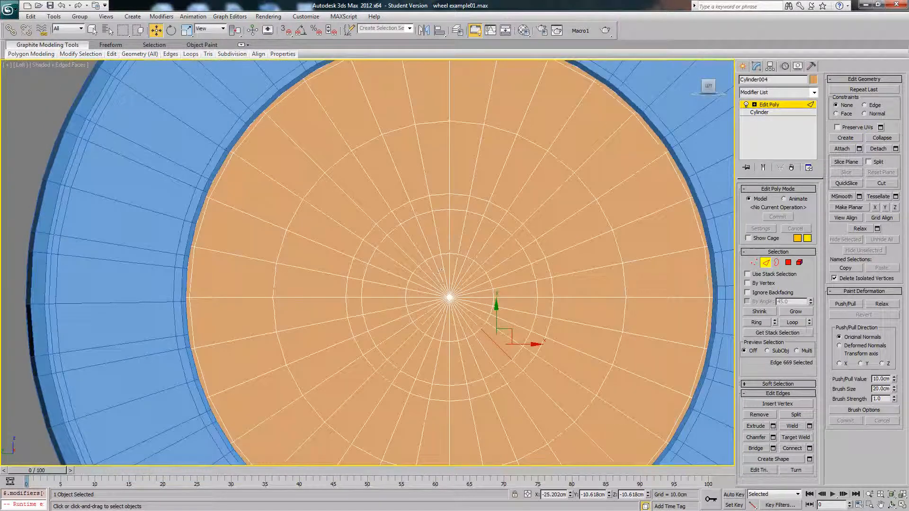
pyautogui.scroll(-1, 450, 277)
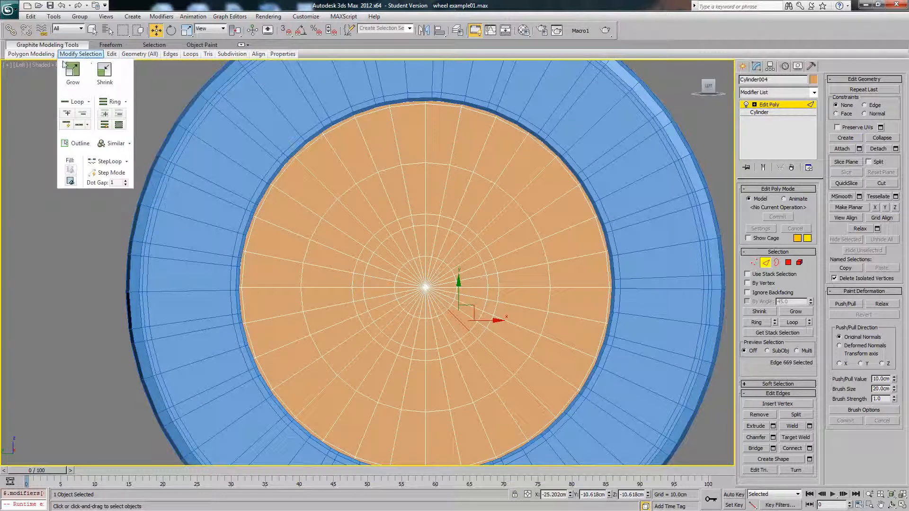
pyautogui.moveTo(140, 54)
pyautogui.click(188, 78)
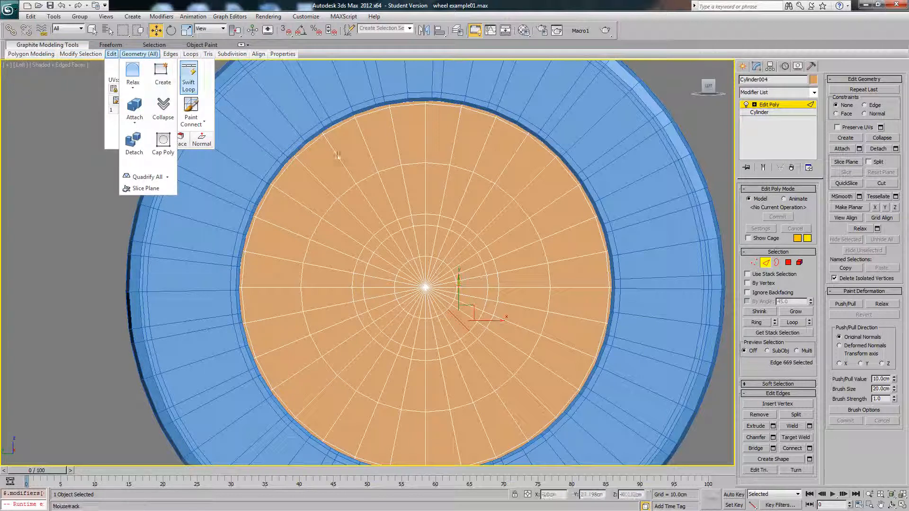
pyautogui.click(303, 162)
pyautogui.press('w')
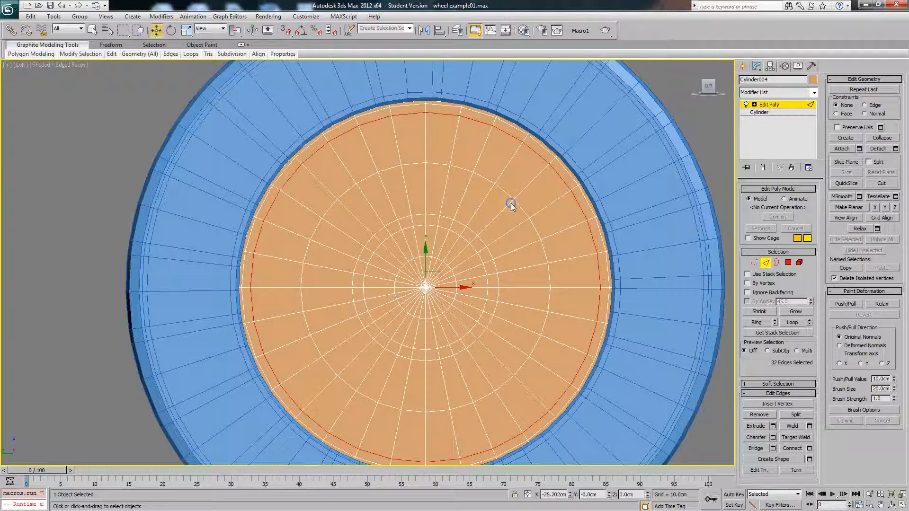
# Step: Select two pairs of adjacent polygons in the cap's wide outer ring, one pair on each side of the topmost segments
pyautogui.click(789, 262)
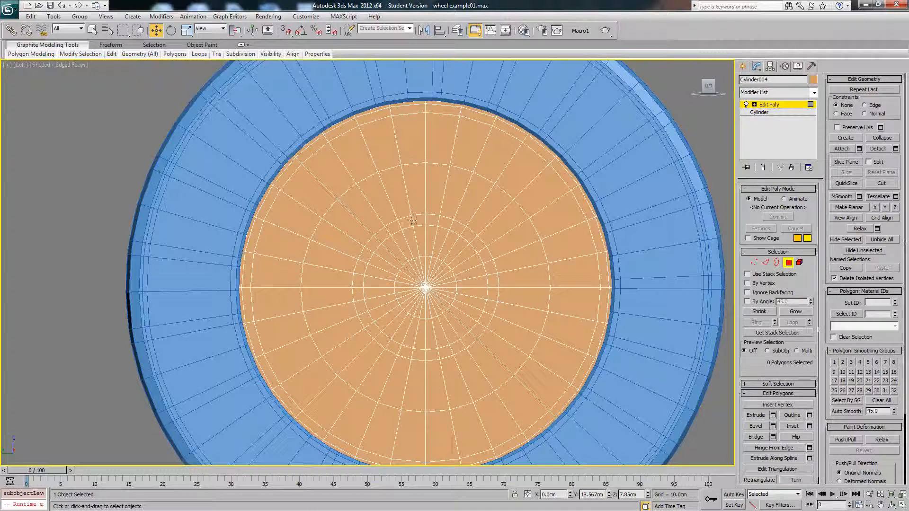
pyautogui.click(381, 146)
pyautogui.keyDown('ctrl'); pyautogui.click(365, 155); pyautogui.keyUp('ctrl')
pyautogui.keyDown('ctrl'); pyautogui.click(441, 137); pyautogui.keyUp('ctrl')
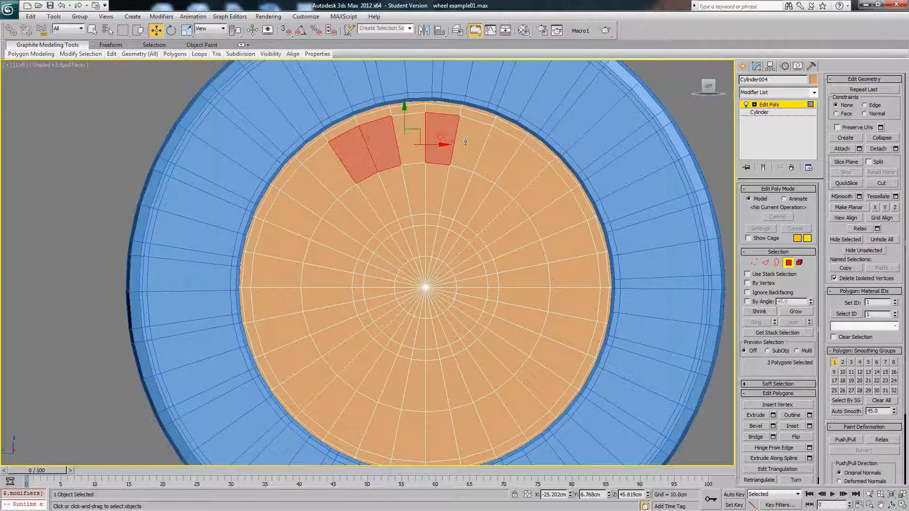
pyautogui.keyDown('ctrl'); pyautogui.click(490, 191); pyautogui.keyUp('ctrl')
pyautogui.click(467, 144)
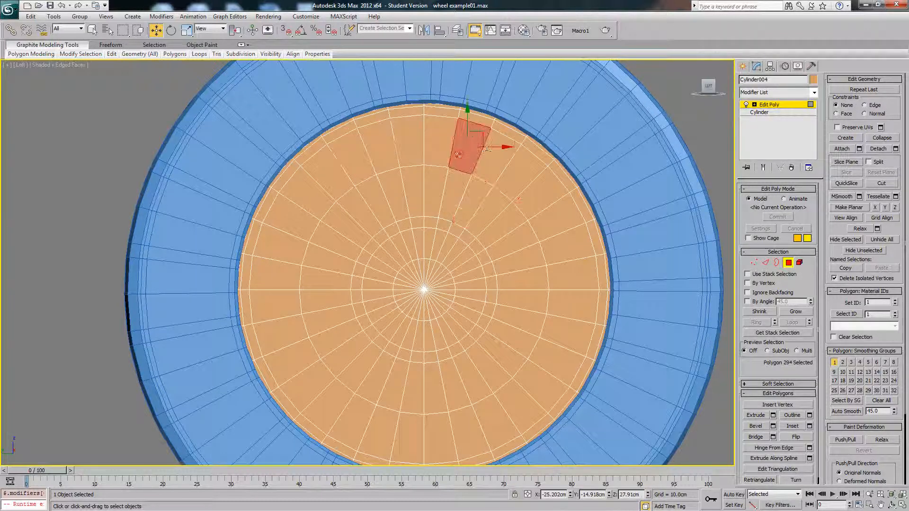
pyautogui.keyDown('ctrl'); pyautogui.click(497, 156); pyautogui.keyUp('ctrl')
pyautogui.keyDown('ctrl'); pyautogui.click(382, 147); pyautogui.keyUp('ctrl')
pyautogui.keyDown('ctrl'); pyautogui.click(356, 157); pyautogui.keyUp('ctrl')
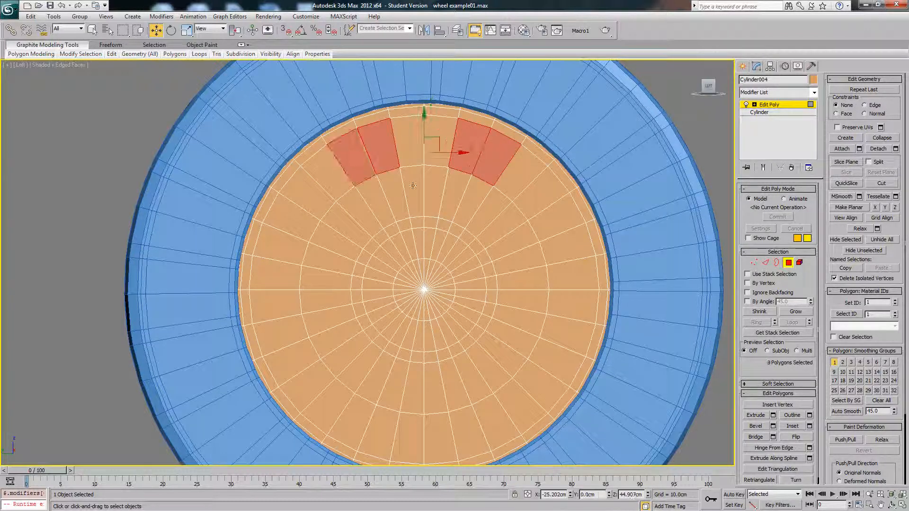
# Step: Add adjacent polygon pairs around the right, bottom and left of the cap's wide outer ring to the selection
pyautogui.keyDown('ctrl'); pyautogui.click(551, 223); pyautogui.keyUp('ctrl')
pyautogui.keyDown('ctrl'); pyautogui.click(556, 243); pyautogui.keyUp('ctrl')
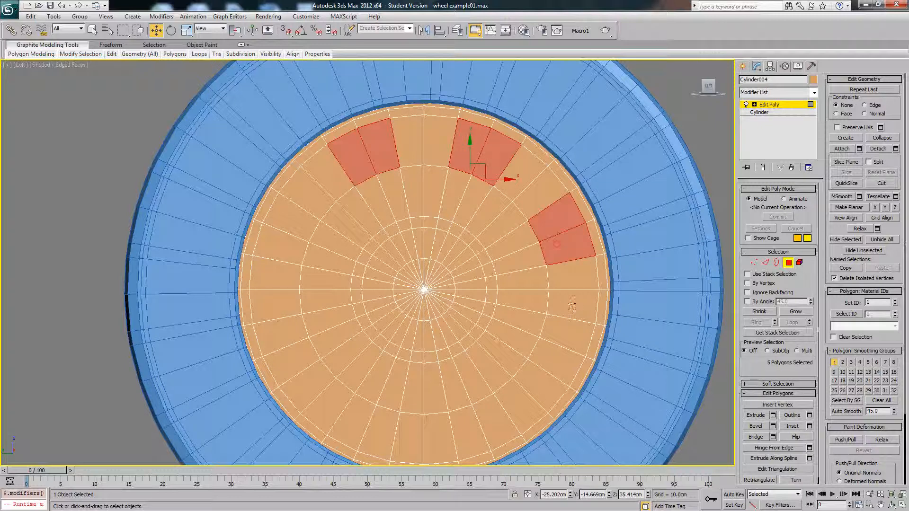
pyautogui.keyDown('ctrl'); pyautogui.click(566, 329); pyautogui.keyUp('ctrl')
pyautogui.keyDown('ctrl'); pyautogui.click(551, 352); pyautogui.keyUp('ctrl')
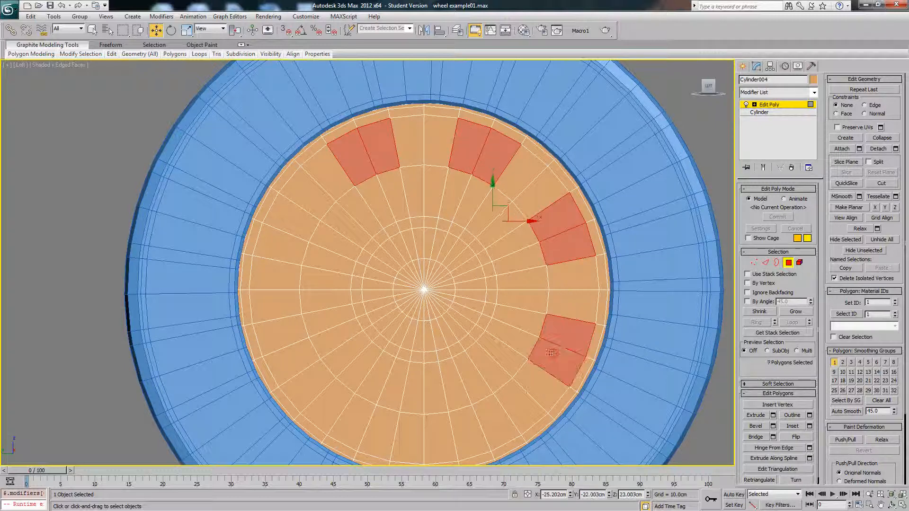
pyautogui.keyDown('ctrl'); pyautogui.click(518, 406); pyautogui.keyUp('ctrl')
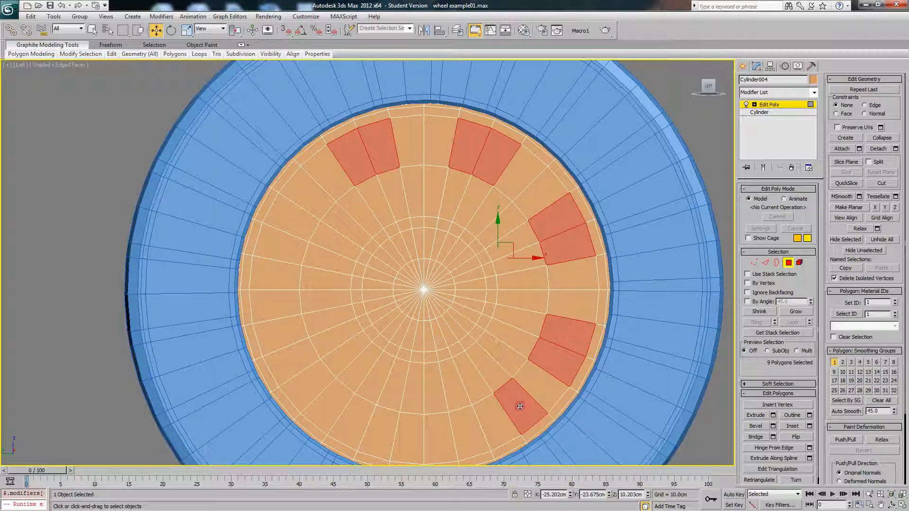
pyautogui.keyDown('ctrl'); pyautogui.click(520, 406); pyautogui.keyUp('ctrl')
pyautogui.keyDown('ctrl'); pyautogui.click(468, 423); pyautogui.keyUp('ctrl')
pyautogui.keyDown('ctrl'); pyautogui.click(454, 427); pyautogui.keyUp('ctrl')
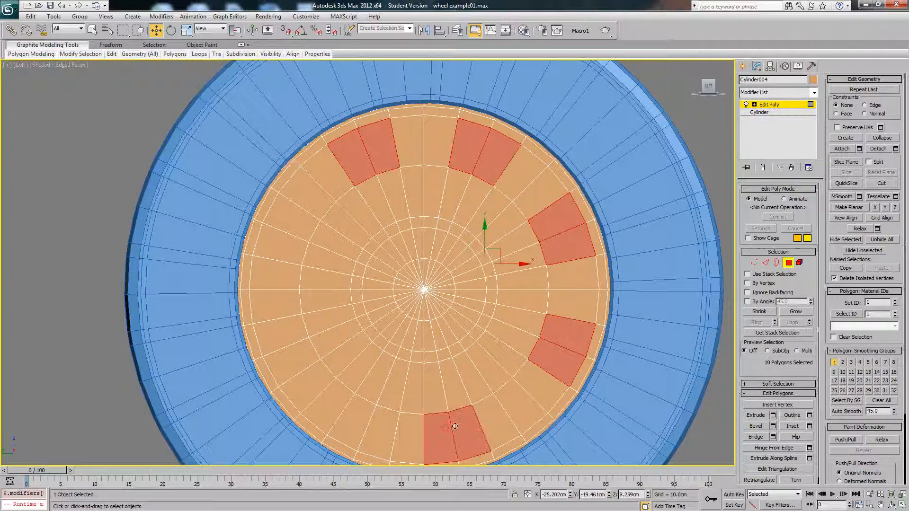
pyautogui.keyDown('ctrl'); pyautogui.click(362, 420); pyautogui.keyUp('ctrl')
pyautogui.keyDown('ctrl'); pyautogui.click(326, 403); pyautogui.keyUp('ctrl')
pyautogui.keyDown('ctrl'); pyautogui.click(283, 330); pyautogui.keyUp('ctrl')
pyautogui.keyDown('ctrl'); pyautogui.click(276, 299); pyautogui.keyUp('ctrl')
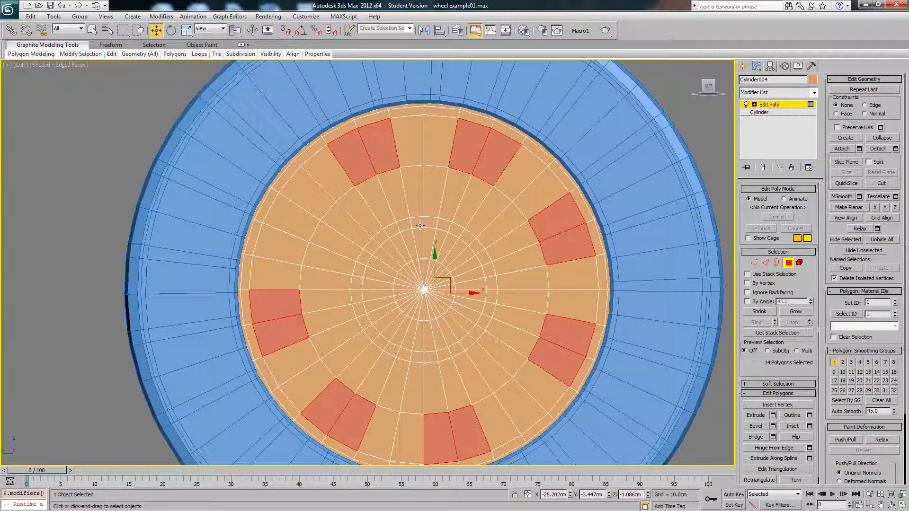
# Step: Adjust the lower and left polygon pairs so eight pairs are evenly spaced around the cap, and delete the selected polygons
pyautogui.keyDown('ctrl'); pyautogui.click(495, 419); pyautogui.keyUp('ctrl')
pyautogui.keyDown('alt'); pyautogui.click(439, 435); pyautogui.keyUp('alt')
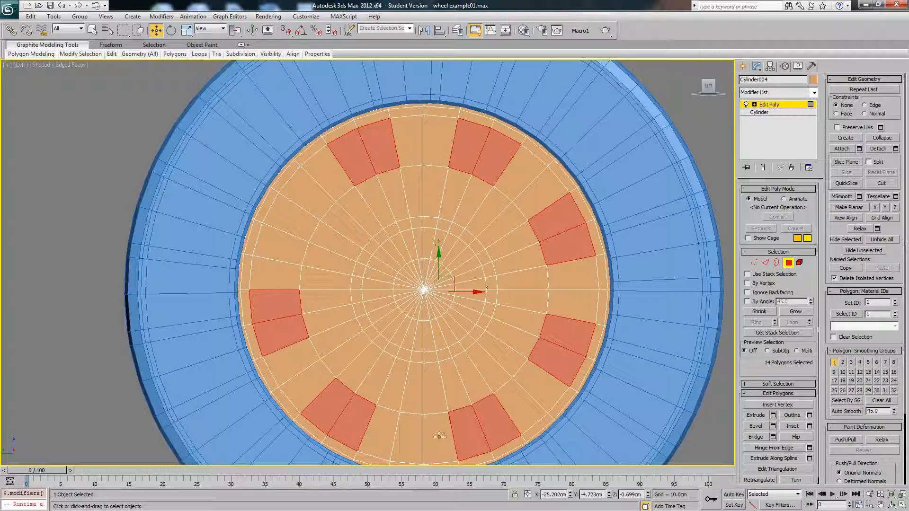
pyautogui.keyDown('ctrl'); pyautogui.click(385, 435); pyautogui.keyUp('ctrl')
pyautogui.keyDown('alt'); pyautogui.click(326, 407); pyautogui.keyUp('alt')
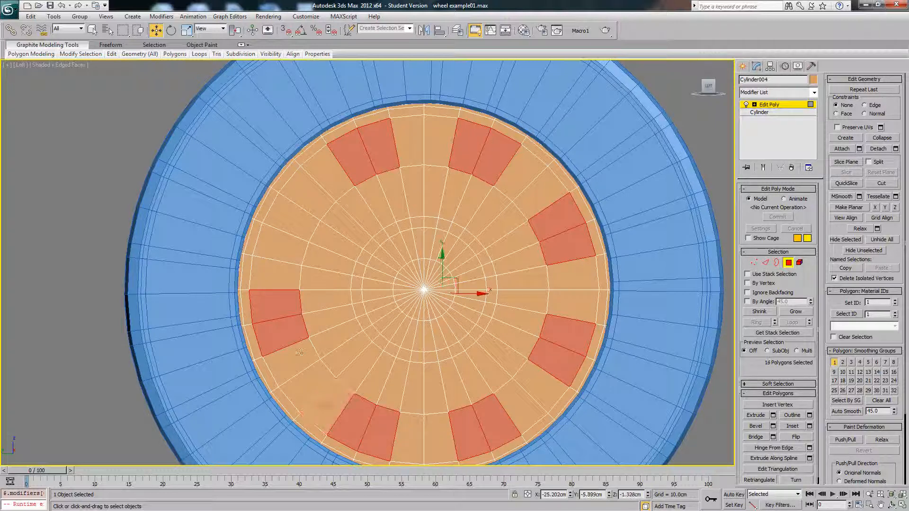
pyautogui.keyDown('ctrl'); pyautogui.click(298, 355); pyautogui.keyUp('ctrl')
pyautogui.keyDown('alt'); pyautogui.click(279, 305); pyautogui.keyUp('alt')
pyautogui.keyDown('ctrl'); pyautogui.click(277, 251); pyautogui.keyUp('ctrl')
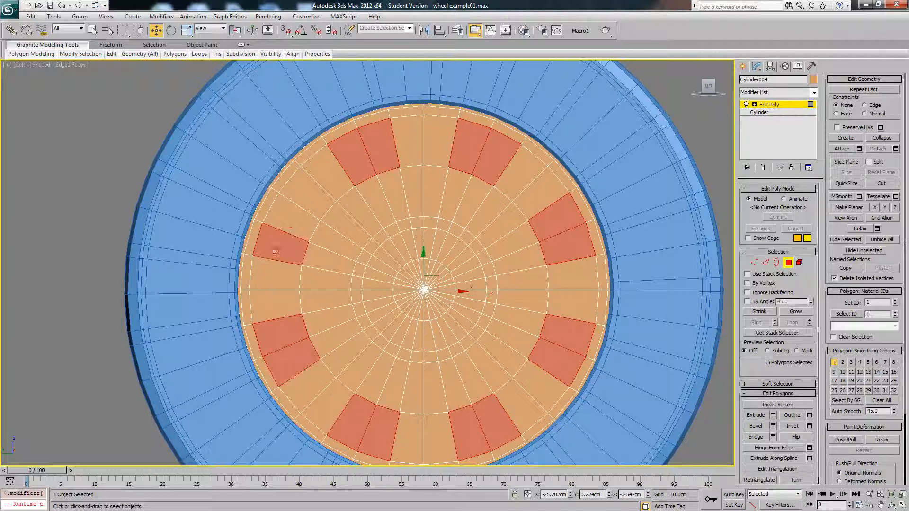
pyautogui.keyDown('ctrl'); pyautogui.click(290, 223); pyautogui.keyUp('ctrl')
pyautogui.moveTo(465, 260); pyautogui.dragTo(462, 253, button='middle')
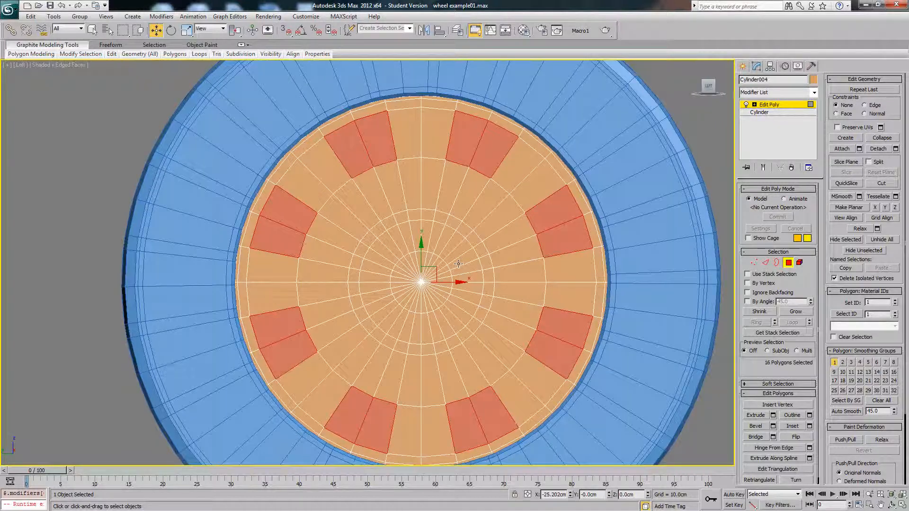
pyautogui.press('Delete')
# Step: Hide all unselected objects so that only the cut cylinder is shown, and view it from the side
pyautogui.keyDown('alt'); pyautogui.moveTo(399, 262); pyautogui.dragTo(517, 250, button='middle'); pyautogui.keyUp('alt')
pyautogui.rightClick(516, 251)
pyautogui.click(534, 219)
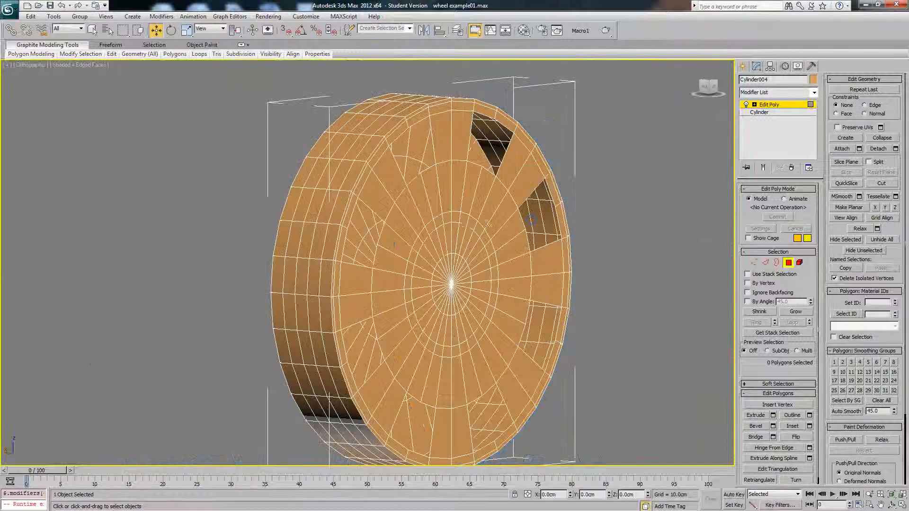
pyautogui.moveTo(455, 226); pyautogui.dragTo(486, 230, button='middle')
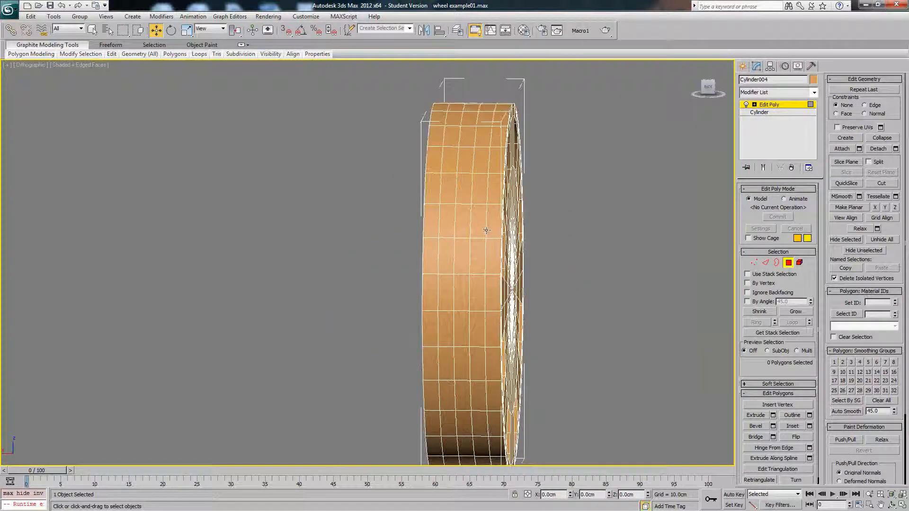
# Step: Display the cut cylinder in wireframe in an angled perspective view
pyautogui.press('l')
pyautogui.press('f')
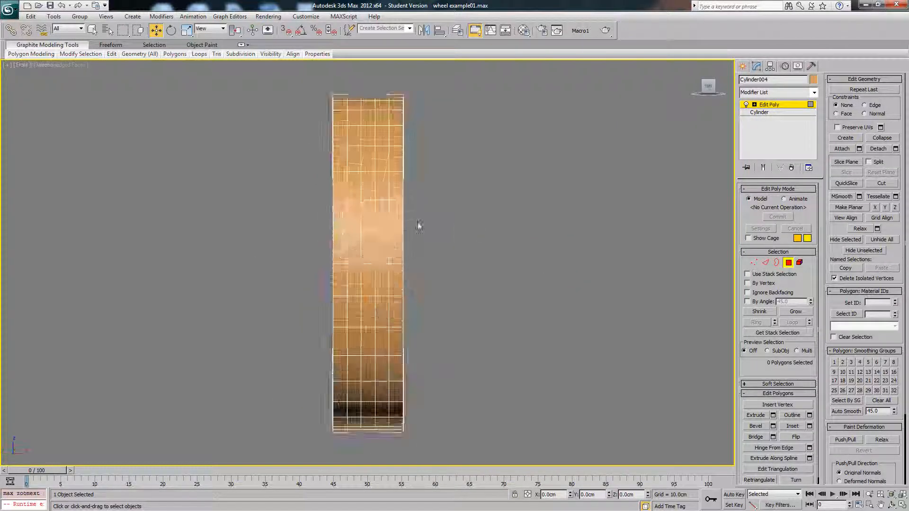
pyautogui.press('F3')
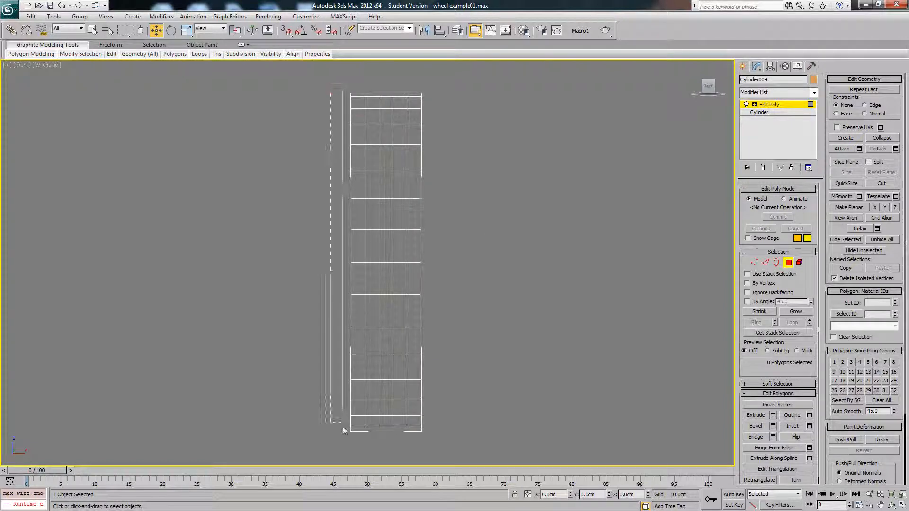
pyautogui.keyDown('alt'); pyautogui.moveTo(344, 425); pyautogui.dragTo(569, 345, button='middle'); pyautogui.keyUp('alt')
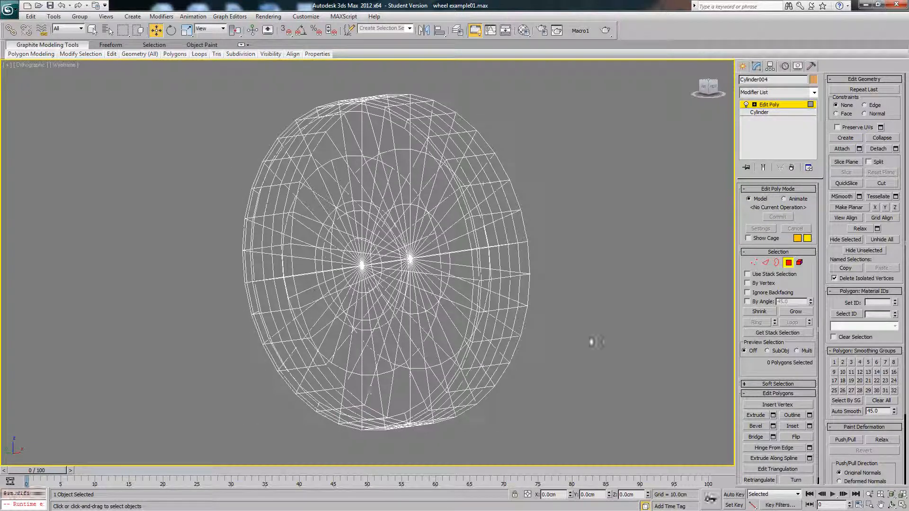
pyautogui.moveTo(468, 281); pyautogui.dragTo(502, 278, button='middle')
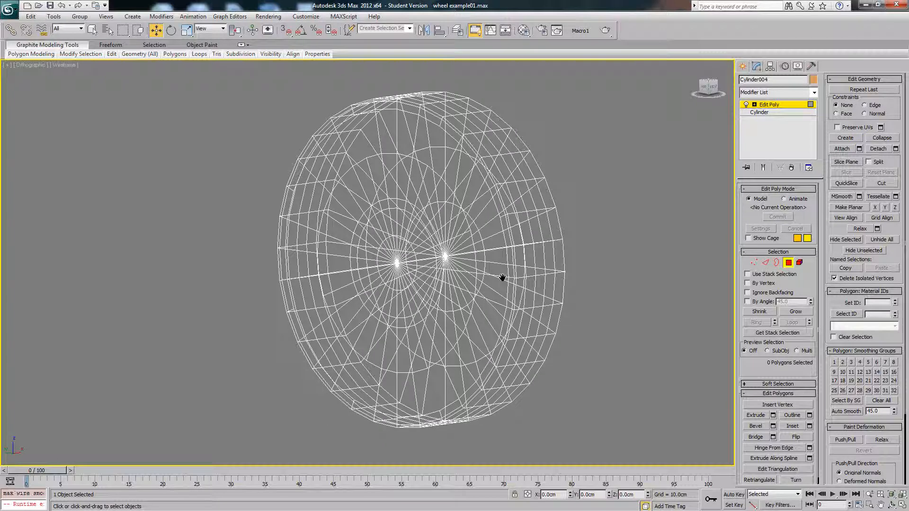
pyautogui.press('p')
pyautogui.scroll(2, 505, 273)
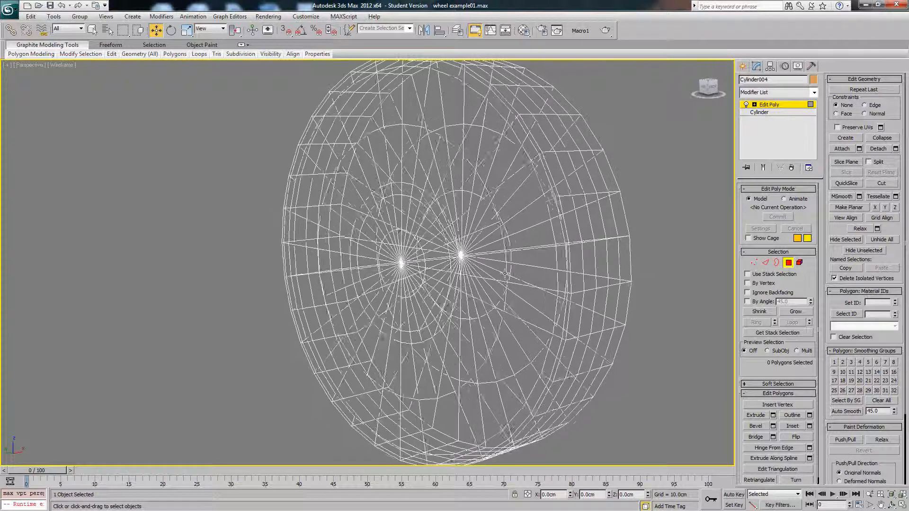
pyautogui.press('F3')
pyautogui.keyDown('alt'); pyautogui.moveTo(621, 249); pyautogui.dragTo(611, 247, button='middle'); pyautogui.keyUp('alt')
# Step: Enable polygon selection by angle at 45, select the whole uncut cap on the cylinder's far side and delete it
pyautogui.click(762, 303)
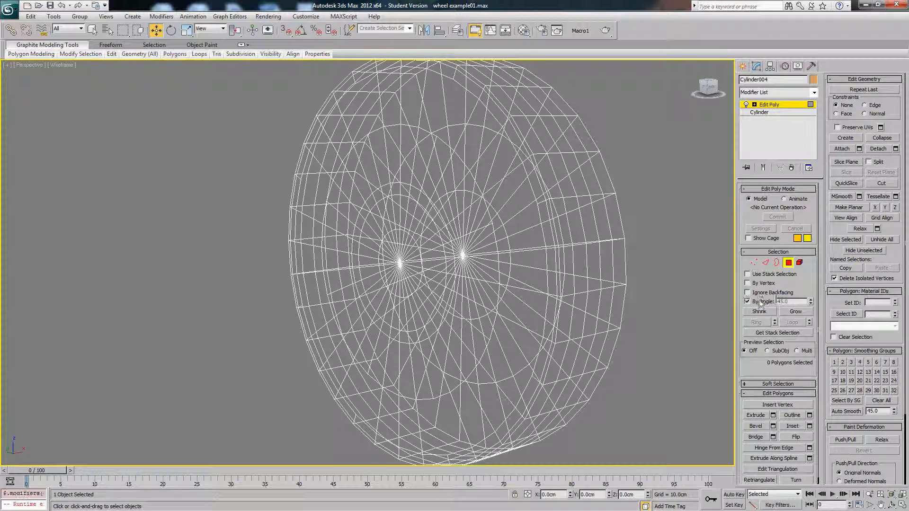
pyautogui.click(467, 218)
pyautogui.scroll(-2, 502, 236)
pyautogui.keyDown('alt'); pyautogui.moveTo(502, 236); pyautogui.dragTo(473, 237, button='middle'); pyautogui.keyUp('alt')
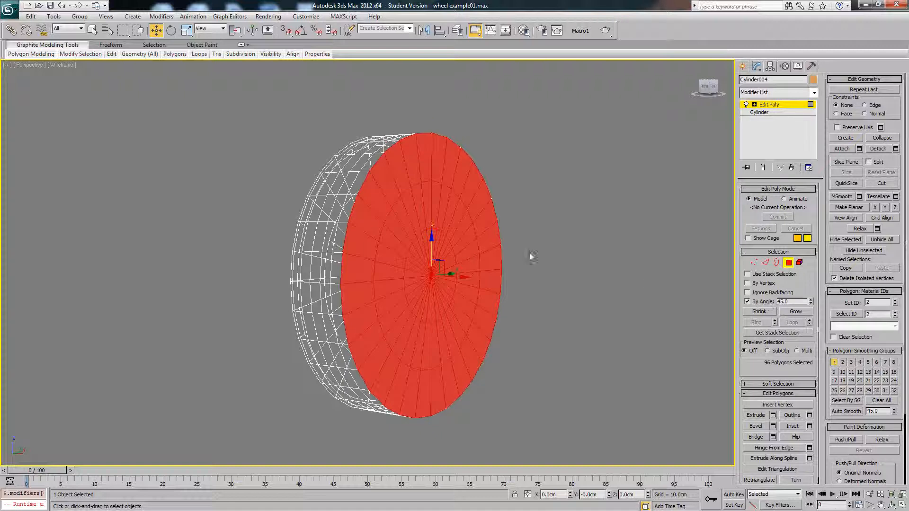
pyautogui.moveTo(529, 254); pyautogui.dragTo(504, 246, button='middle')
pyautogui.click(515, 254)
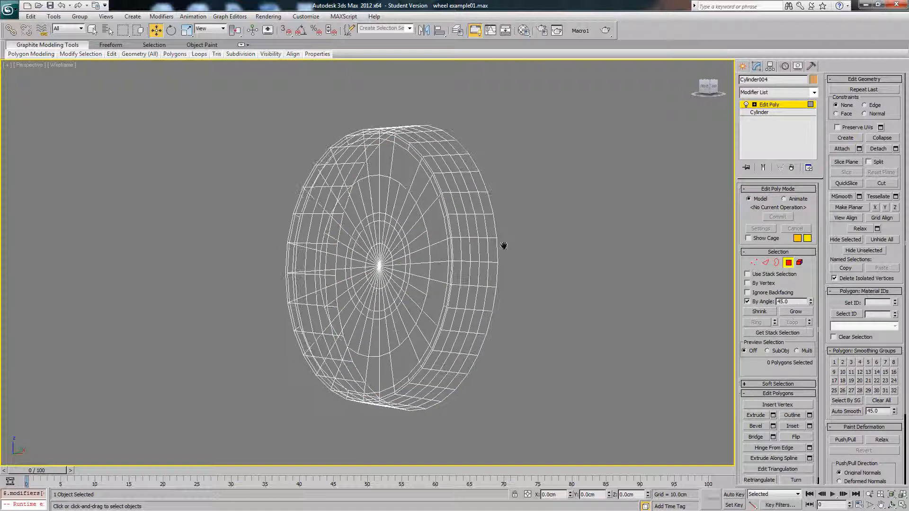
# Step: Set the viewport display to Shaded with edged faces and view the cylinder from its open side
pyautogui.click(60, 65)
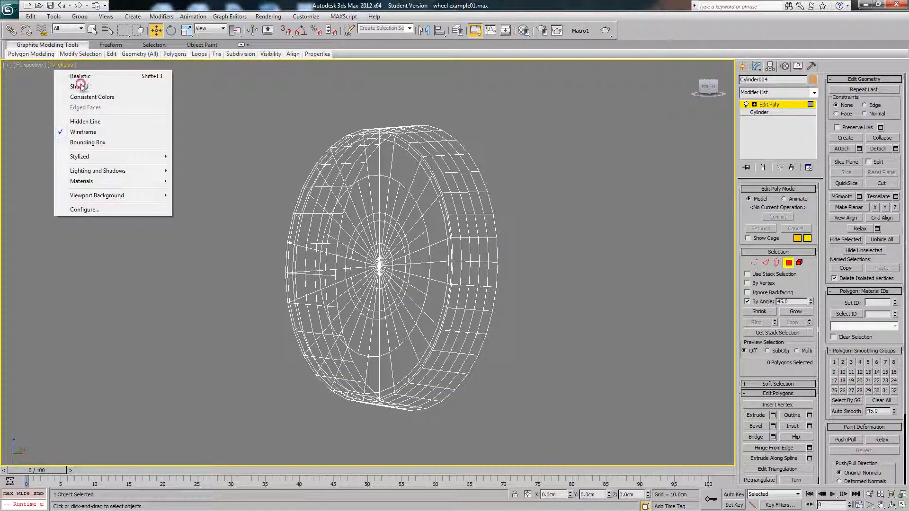
pyautogui.click(82, 87)
pyautogui.moveTo(465, 246)
pyautogui.keyDown('alt'); pyautogui.mouseDown(button='middle')
pyautogui.moveTo(561, 249)
pyautogui.moveTo(417, 242)
pyautogui.mouseUp(button='middle'); pyautogui.keyUp('alt')
pyautogui.press('F4')
# Step: Select the four edge loops running around the cylinder's outer wall and remove them
pyautogui.click(766, 262)
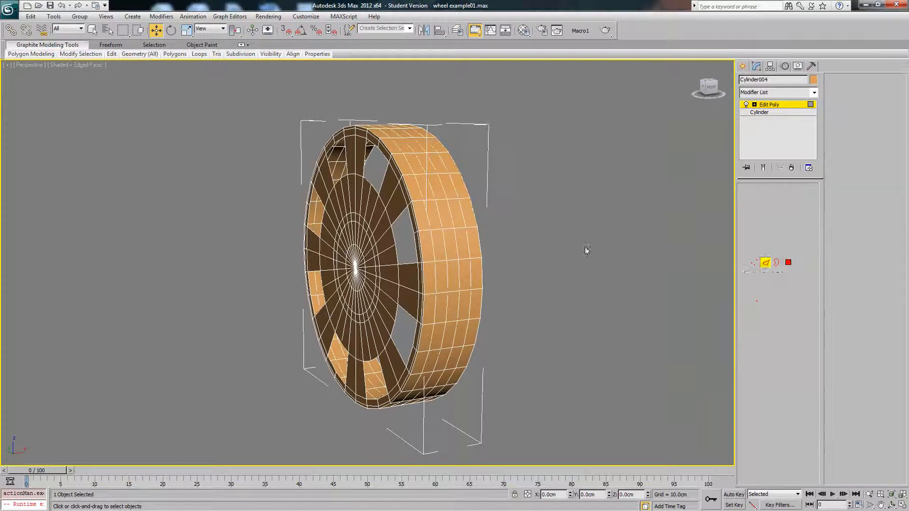
pyautogui.keyDown('alt'); pyautogui.moveTo(587, 252); pyautogui.dragTo(404, 225, button='middle'); pyautogui.keyUp('alt')
pyautogui.click(405, 224)
pyautogui.keyDown('ctrl'); pyautogui.click(418, 223); pyautogui.keyUp('ctrl')
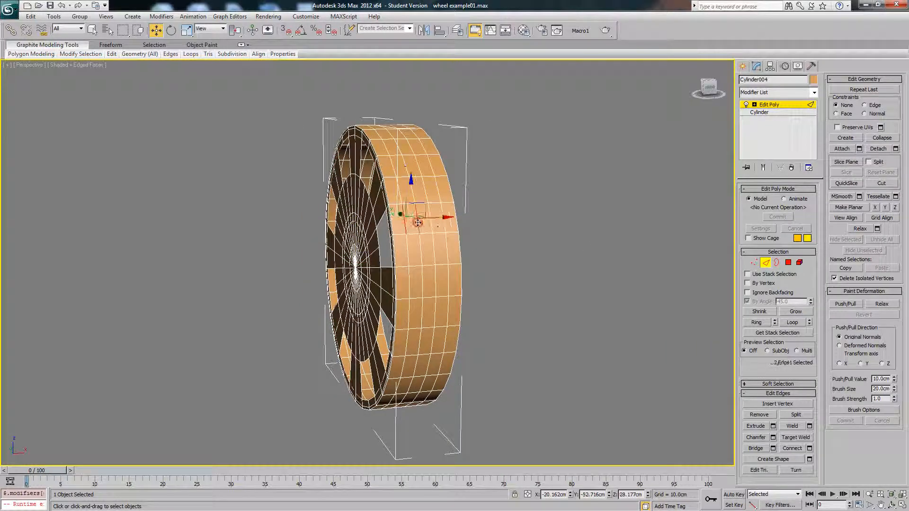
pyautogui.keyDown('ctrl'); pyautogui.click(431, 225); pyautogui.keyUp('ctrl')
pyautogui.keyDown('ctrl'); pyautogui.click(442, 226); pyautogui.keyUp('ctrl')
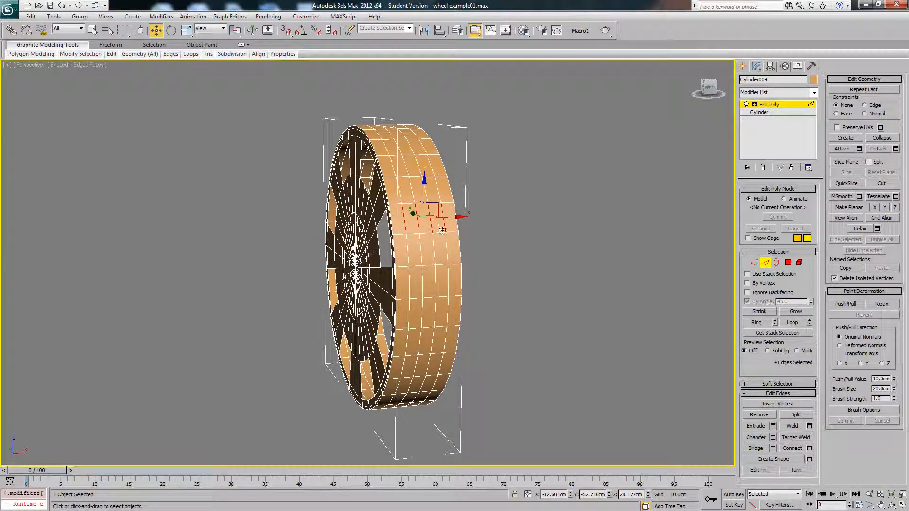
pyautogui.click(759, 415)
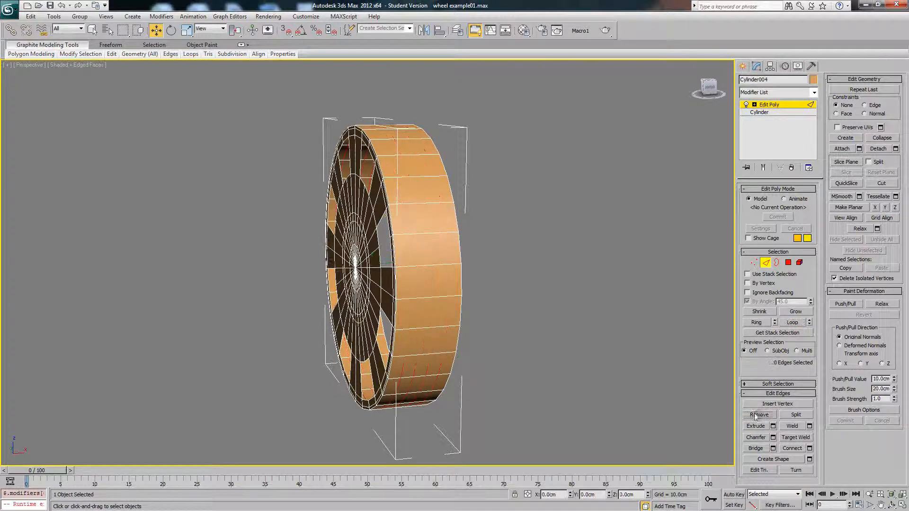
pyautogui.keyDown('alt'); pyautogui.moveTo(458, 326); pyautogui.dragTo(531, 318, button='middle'); pyautogui.keyUp('alt')
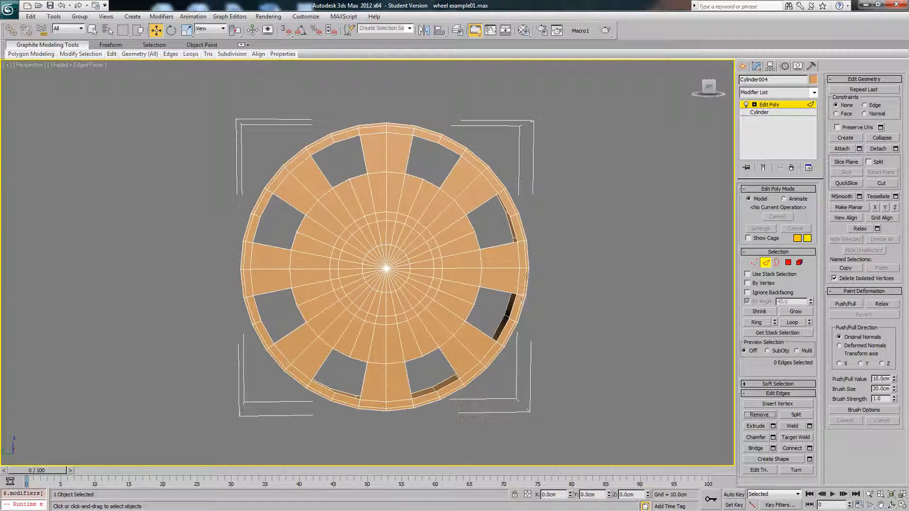
# Step: Unhide all objects without unhiding the layers, and show the rim inside the tyre in the Left view
pyautogui.press('l')
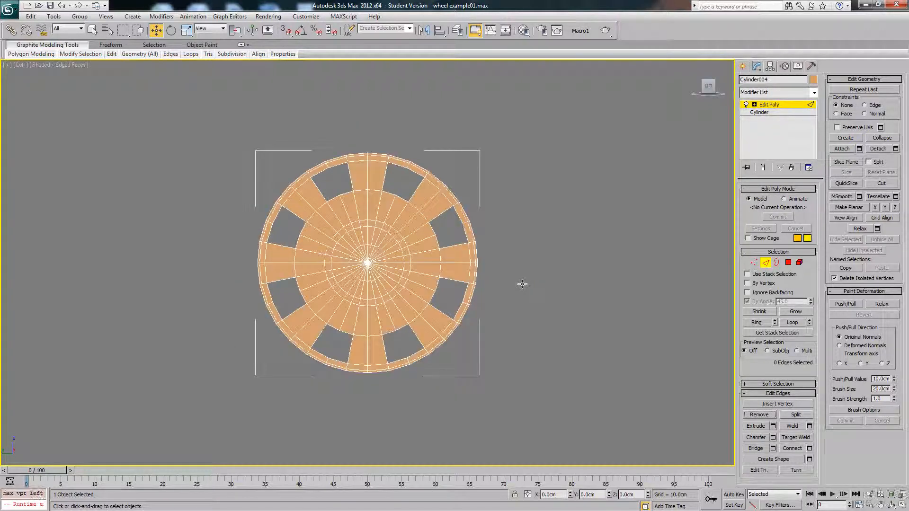
pyautogui.rightClick(523, 279)
pyautogui.click(543, 236)
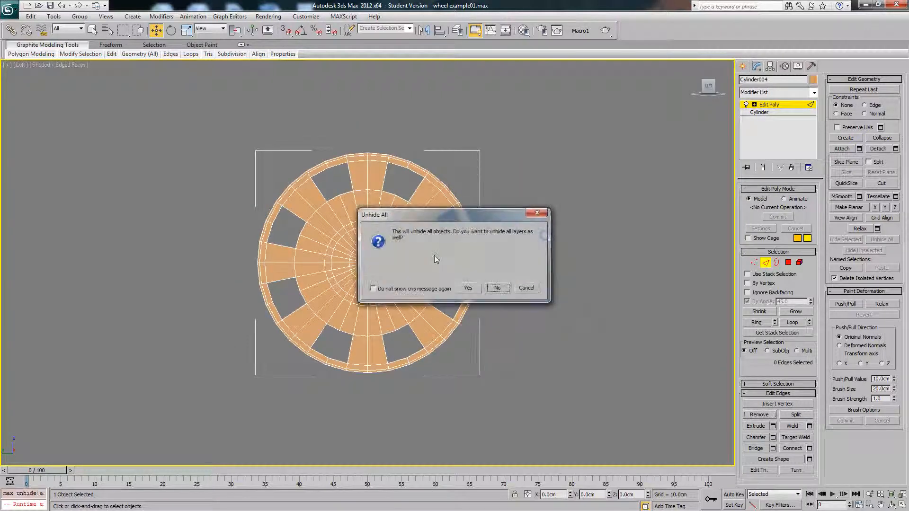
pyautogui.click(497, 288)
pyautogui.scroll(4, 416, 260)
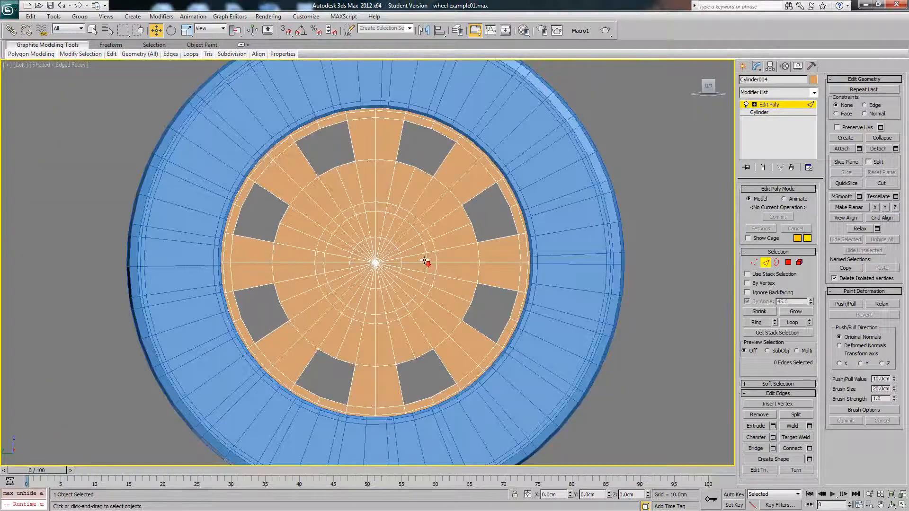
pyautogui.moveTo(394, 199); pyautogui.dragTo(390, 218, button='middle')
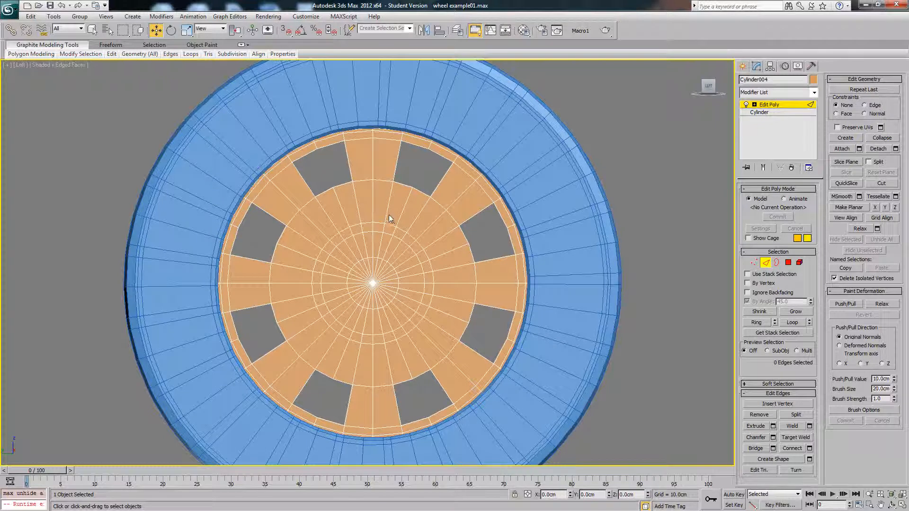
pyautogui.scroll(2, 392, 191)
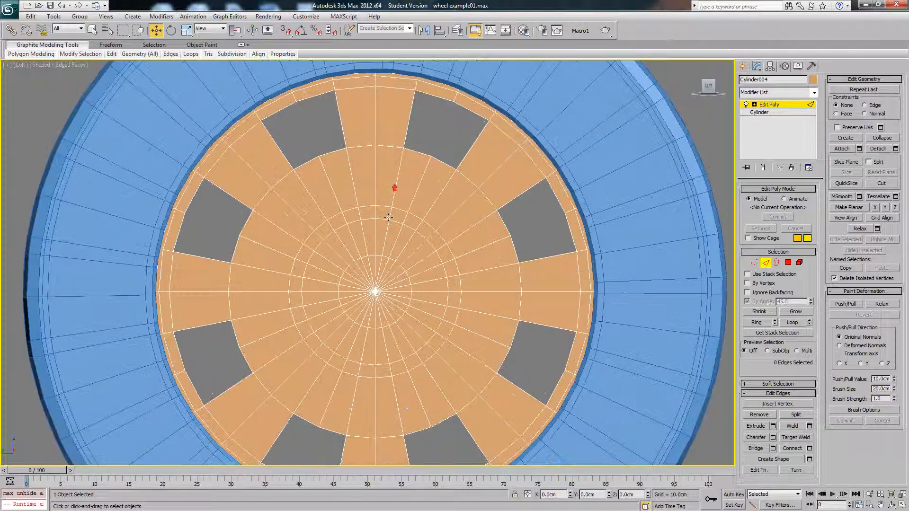
# Step: Select the edge loop along the inner ends of the openings and scale it slightly towards the centre
pyautogui.click(505, 228)
pyautogui.keyDown('shift'); pyautogui.click(488, 199); pyautogui.keyUp('shift')
pyautogui.moveTo(460, 219); pyautogui.dragTo(461, 208, button='middle')
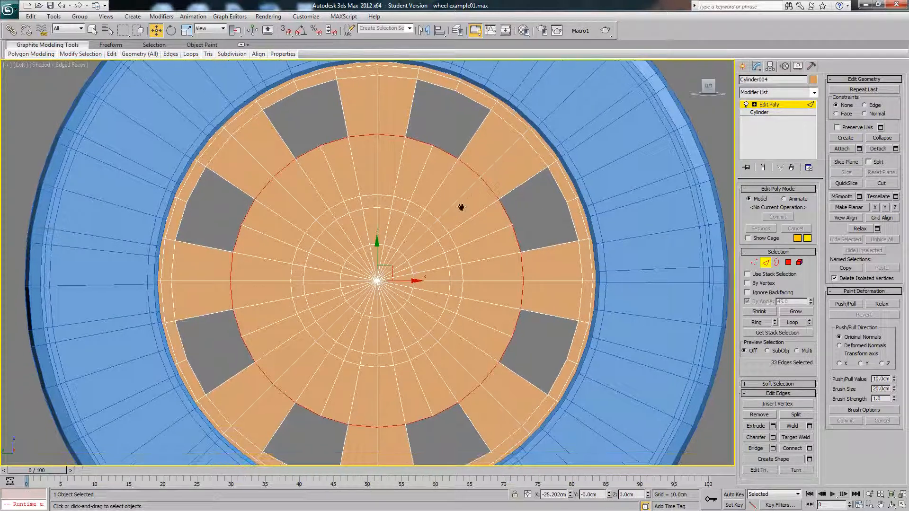
pyautogui.press('r')
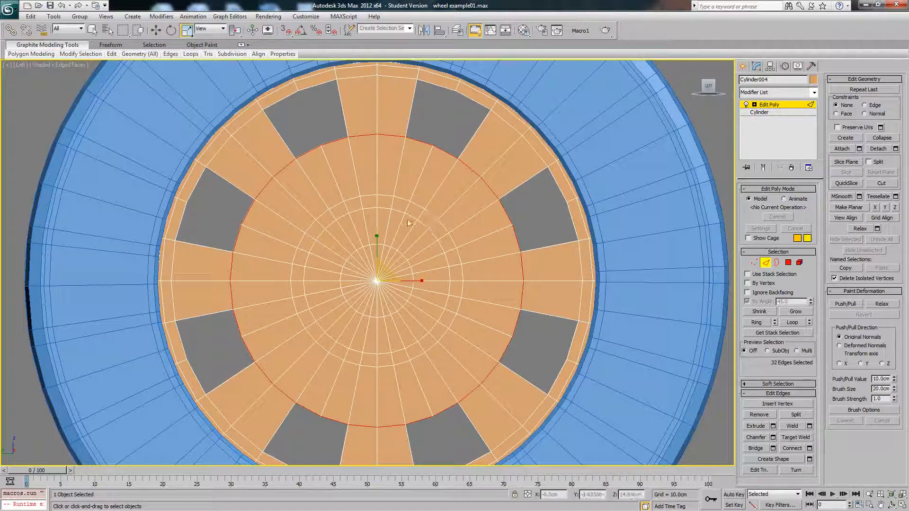
pyautogui.moveTo(382, 285); pyautogui.dragTo(385, 280)
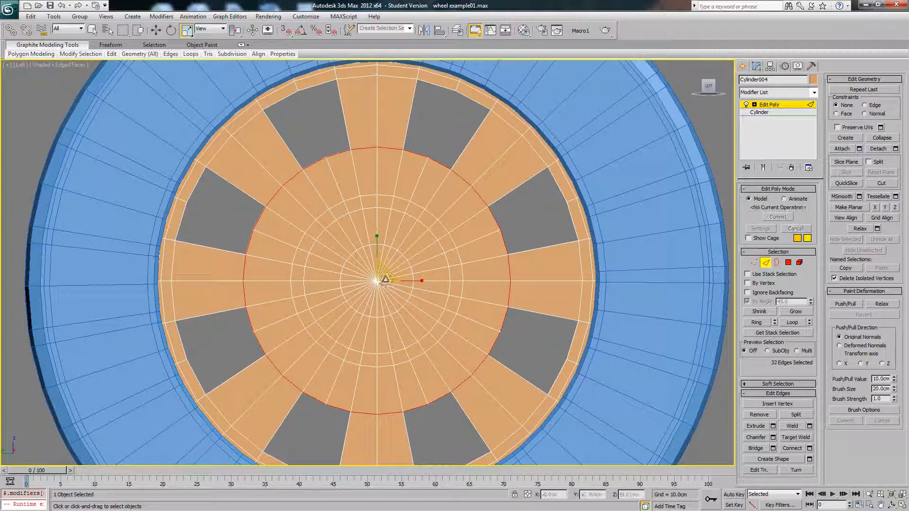
pyautogui.click(515, 232)
# Step: Select the middle vertex on the inner edge of each of the eight openings and scale them slightly towards the centre
pyautogui.press('1')
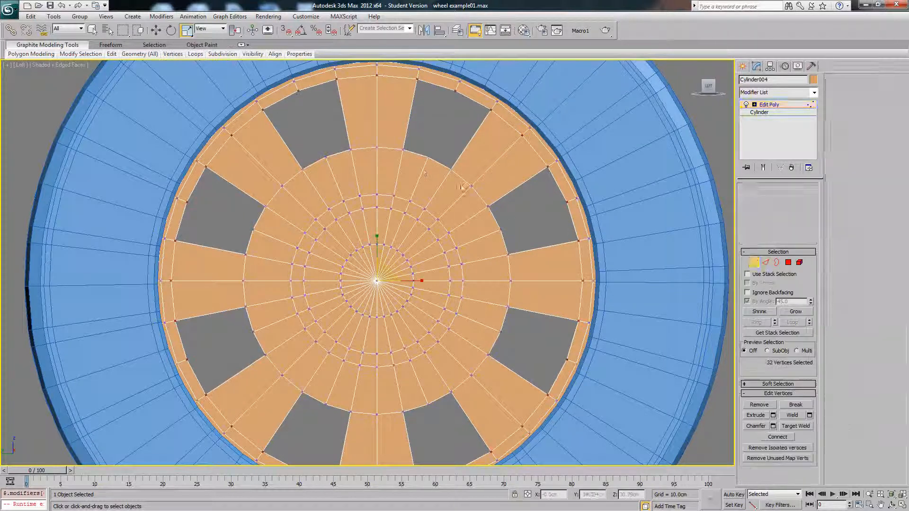
pyautogui.click(326, 156)
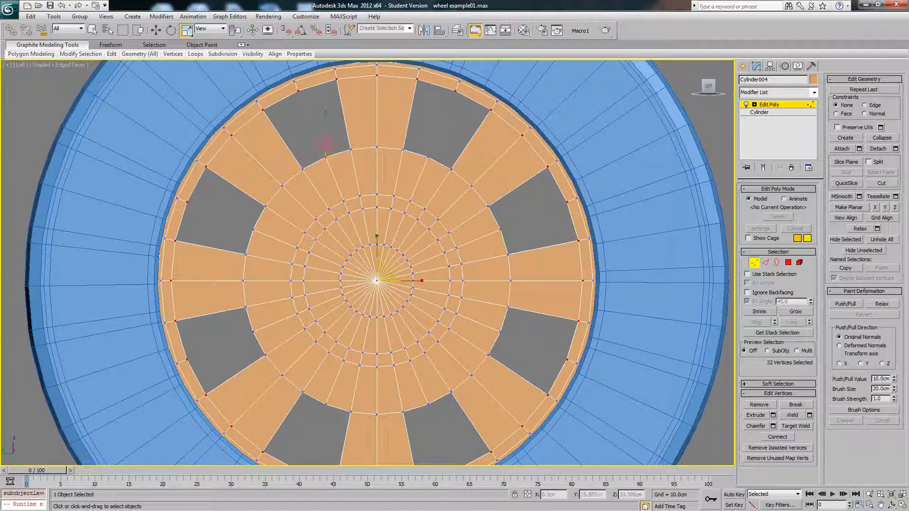
pyautogui.keyDown('ctrl'); pyautogui.click(427, 157); pyautogui.keyUp('ctrl')
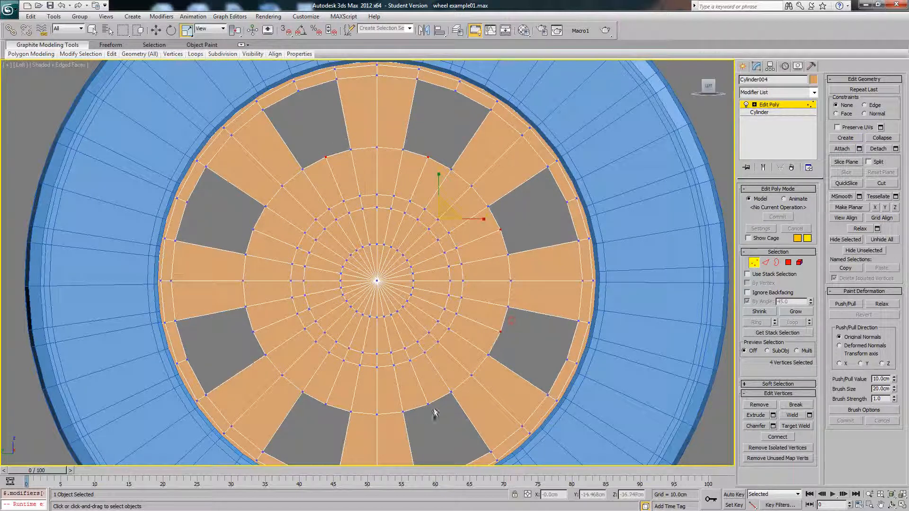
pyautogui.keyDown('ctrl'); pyautogui.click(427, 404); pyautogui.keyUp('ctrl')
pyautogui.keyDown('ctrl'); pyautogui.click(326, 404); pyautogui.keyUp('ctrl')
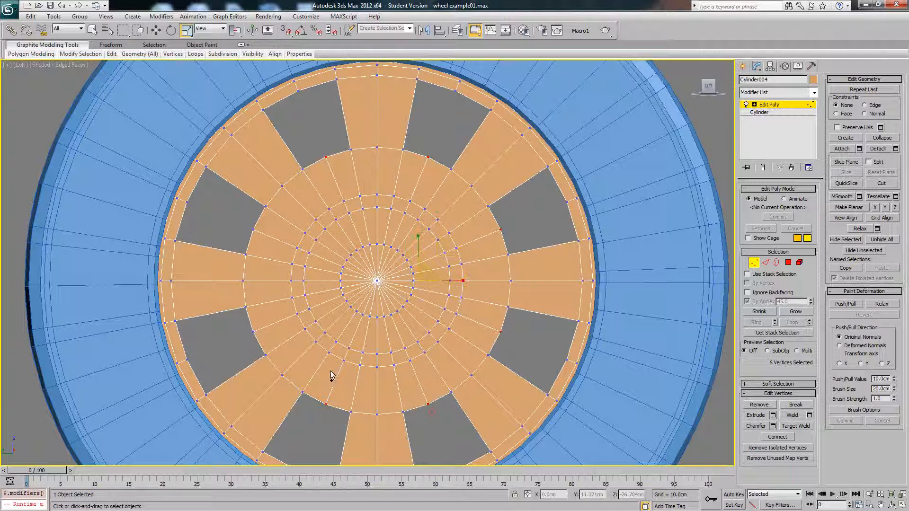
pyautogui.keyDown('ctrl'); pyautogui.click(253, 332); pyautogui.keyUp('ctrl')
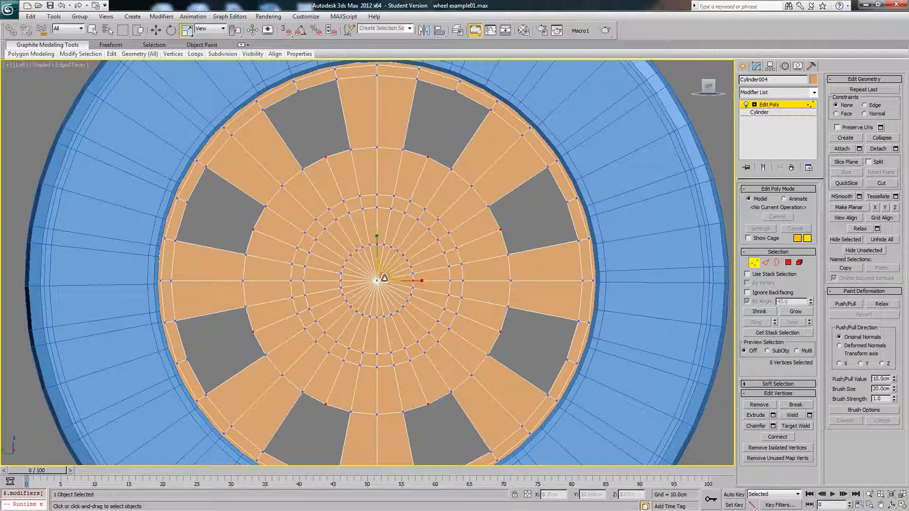
pyautogui.moveTo(384, 280); pyautogui.dragTo(382, 280)
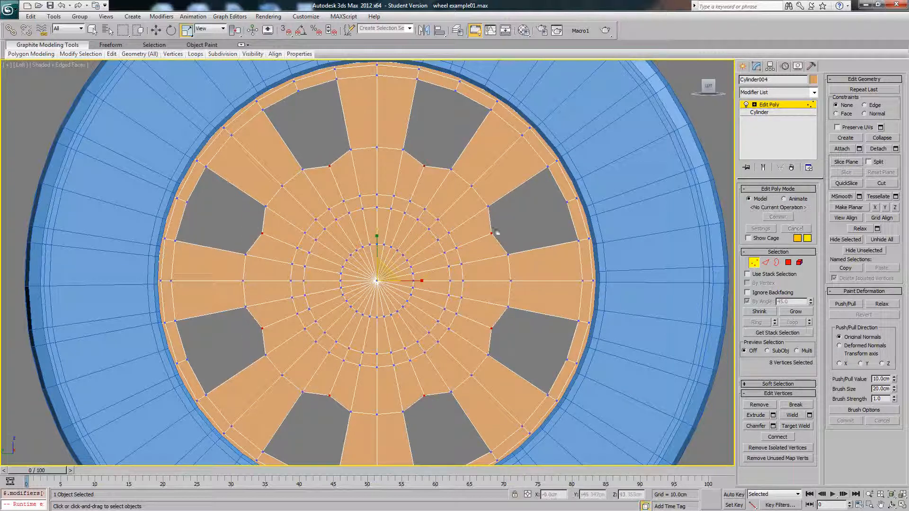
pyautogui.click(540, 218)
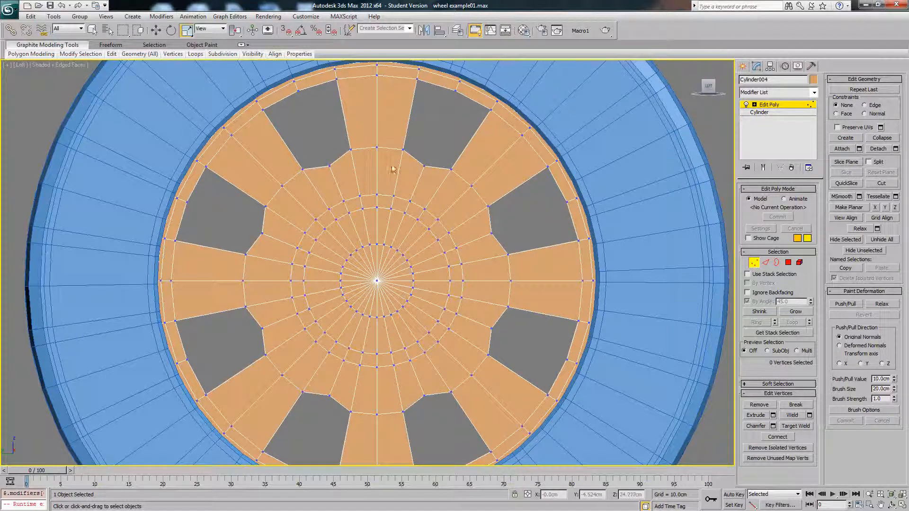
# Step: Turn off polygon selection by angle and select the top spoke's two polygons plus the two adjoining polygons below them
pyautogui.moveTo(395, 169); pyautogui.dragTo(402, 188, button='middle')
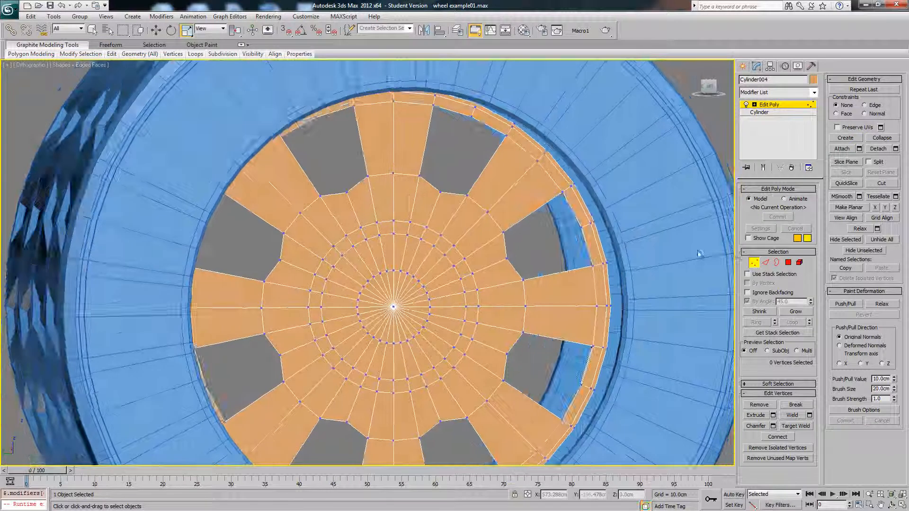
pyautogui.click(766, 262)
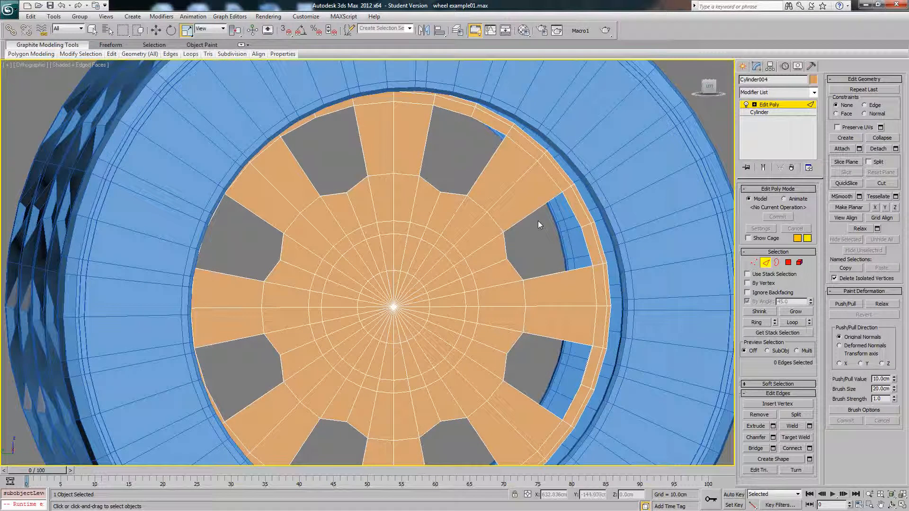
pyautogui.click(789, 263)
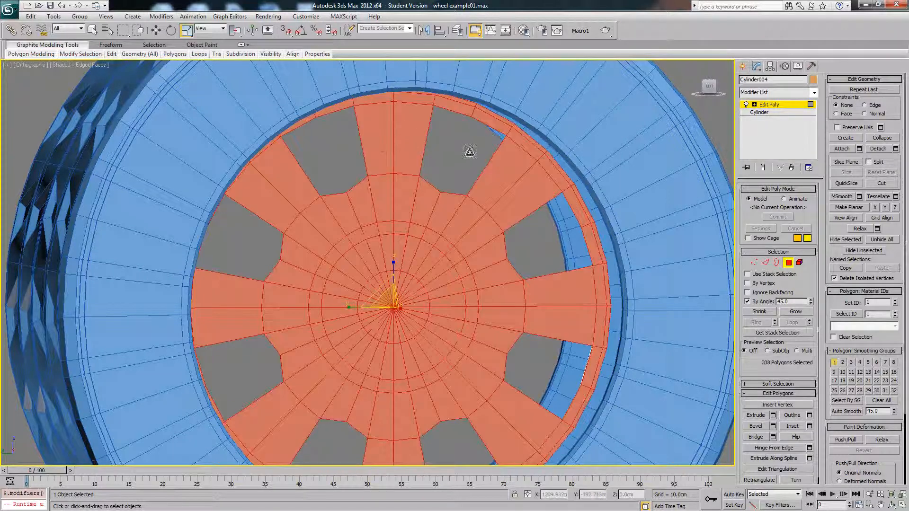
pyautogui.click(458, 138)
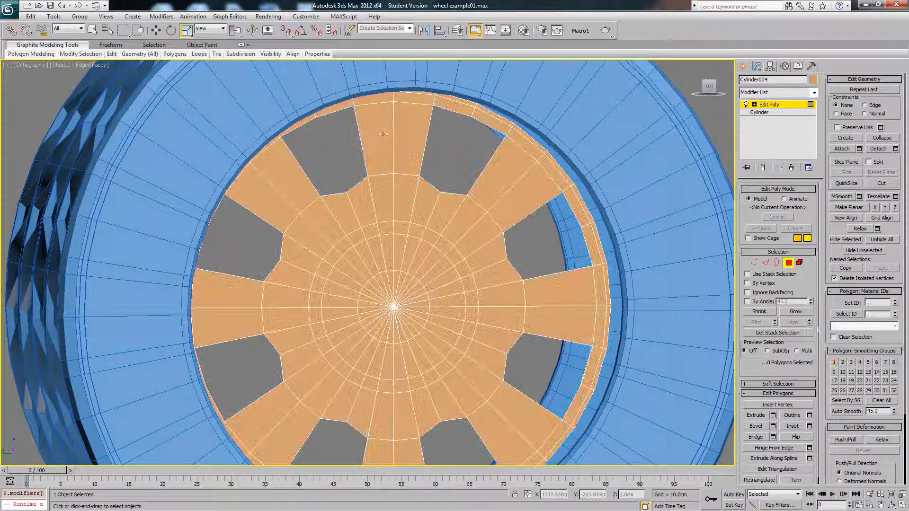
pyautogui.click(378, 134)
pyautogui.keyDown('ctrl'); pyautogui.click(413, 132); pyautogui.keyUp('ctrl')
pyautogui.keyDown('ctrl'); pyautogui.click(384, 190); pyautogui.keyUp('ctrl')
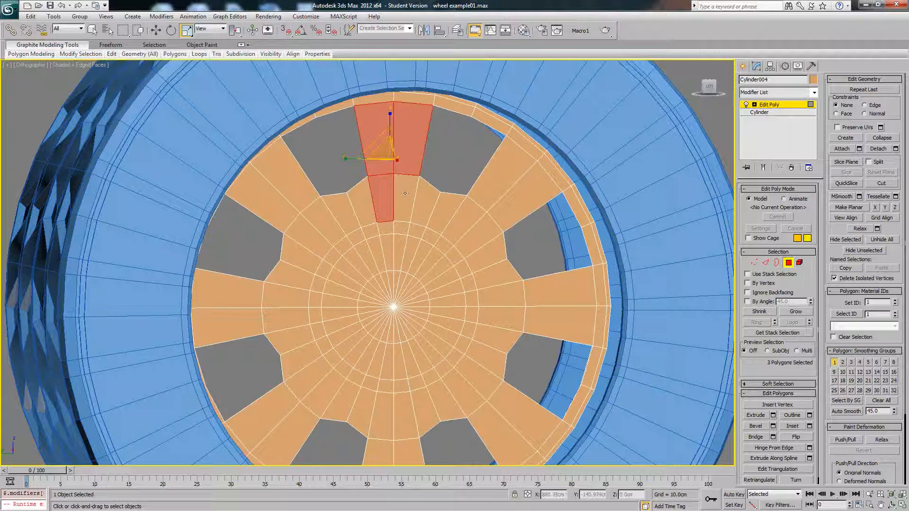
pyautogui.keyDown('ctrl'); pyautogui.click(405, 193); pyautogui.keyUp('ctrl')
# Step: Hide all unselected objects so that only the rim is shown, viewed at an angle
pyautogui.keyDown('alt'); pyautogui.moveTo(416, 200); pyautogui.dragTo(470, 185, button='middle'); pyautogui.keyUp('alt')
pyautogui.rightClick(470, 184)
pyautogui.click(495, 148)
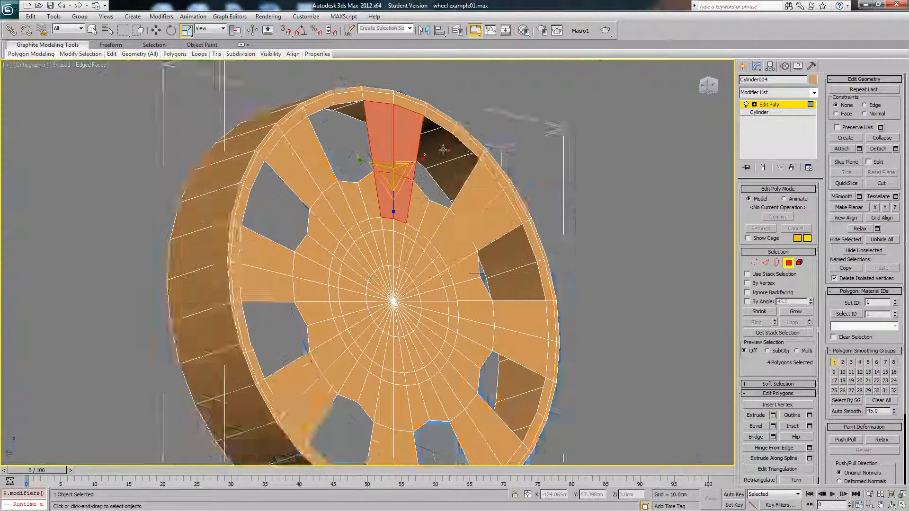
# Step: Extrude the four selected polygons of the top spoke slightly outward from the rim's front face
pyautogui.scroll(4, 351, 143)
pyautogui.click(756, 415)
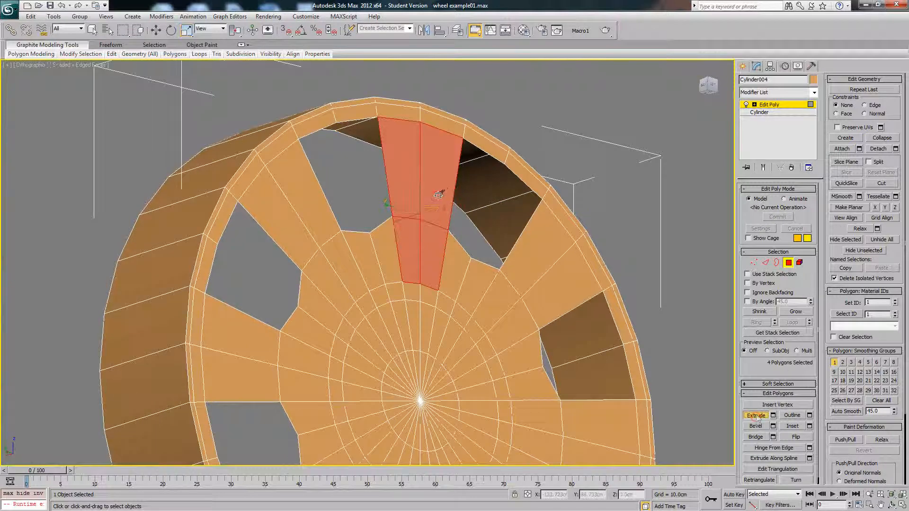
pyautogui.moveTo(440, 193); pyautogui.dragTo(450, 183)
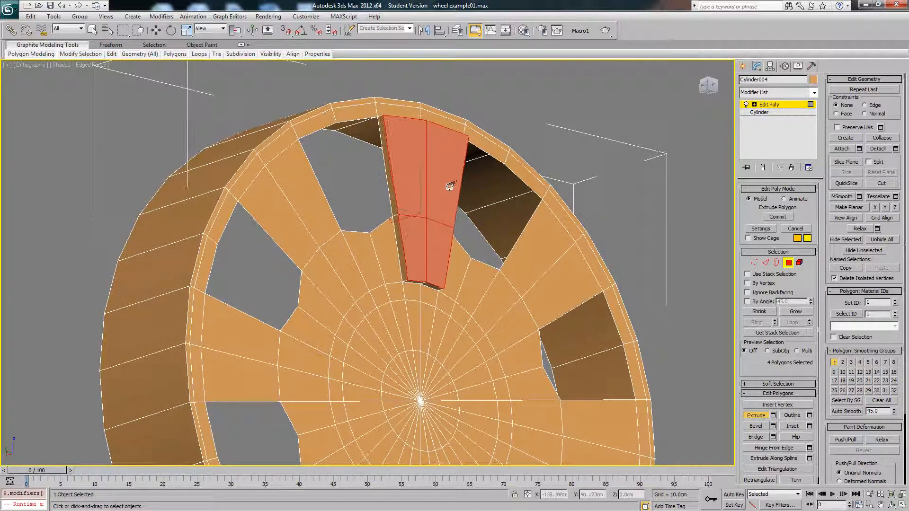
pyautogui.keyDown('alt'); pyautogui.moveTo(470, 187); pyautogui.dragTo(467, 194, button='middle'); pyautogui.keyUp('alt')
pyautogui.rightClick(472, 194)
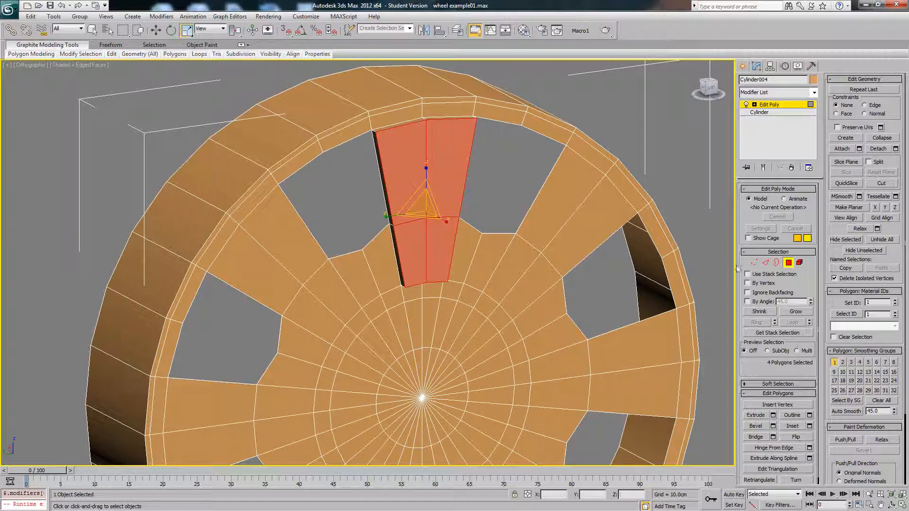
# Step: Select the extruded spoke's six front-face vertices: three along its inner end and three along its outer end
pyautogui.click(754, 264)
pyautogui.moveTo(428, 258)
pyautogui.keyDown('alt'); pyautogui.mouseDown(button='middle')
pyautogui.moveTo(411, 248)
pyautogui.moveTo(445, 246)
pyautogui.moveTo(439, 251)
pyautogui.mouseUp(button='middle'); pyautogui.keyUp('alt')
pyautogui.scroll(2, 446, 259)
pyautogui.keyDown('ctrl'); pyautogui.click(448, 257); pyautogui.keyUp('ctrl')
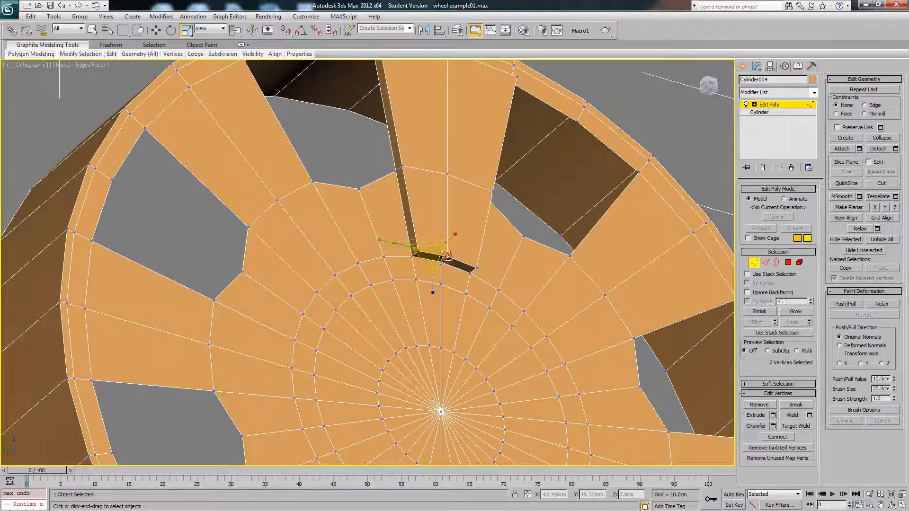
pyautogui.keyDown('ctrl'); pyautogui.click(477, 267); pyautogui.keyUp('ctrl')
pyautogui.moveTo(453, 136); pyautogui.dragTo(420, 230, button='middle')
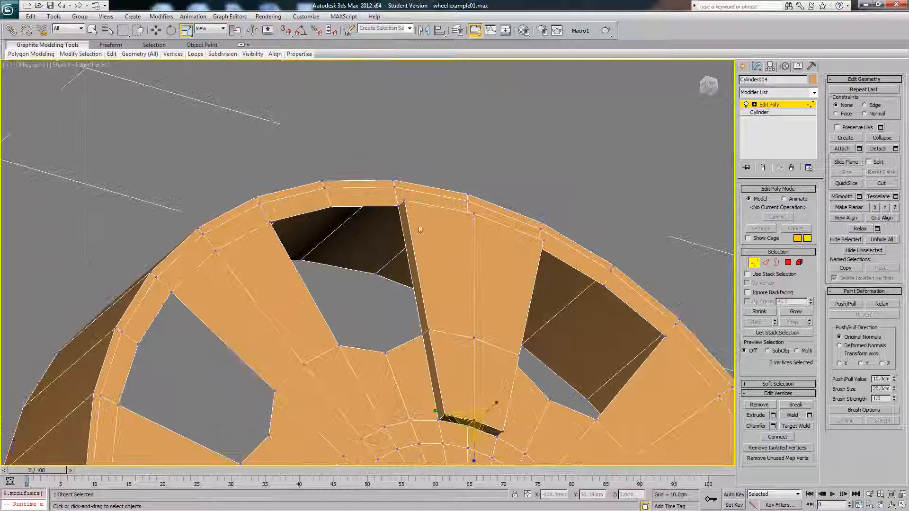
pyautogui.keyDown('ctrl'); pyautogui.click(404, 201); pyautogui.keyUp('ctrl')
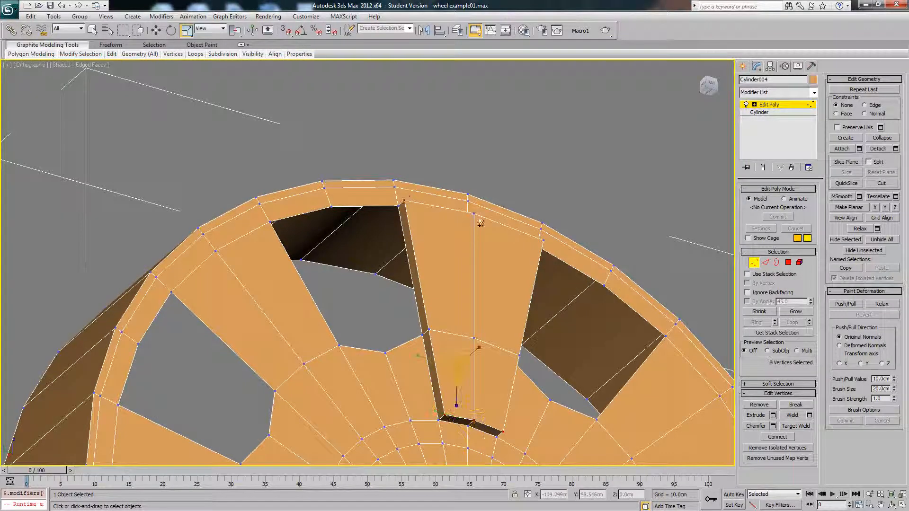
pyautogui.keyDown('ctrl'); pyautogui.click(542, 241); pyautogui.keyUp('ctrl')
# Step: Move the six selected spoke vertices about 1.3 cm along X, back towards the rim's front face
pyautogui.keyDown('alt'); pyautogui.moveTo(532, 244); pyautogui.dragTo(544, 288, button='middle'); pyautogui.keyUp('alt')
pyautogui.rightClick(551, 280)
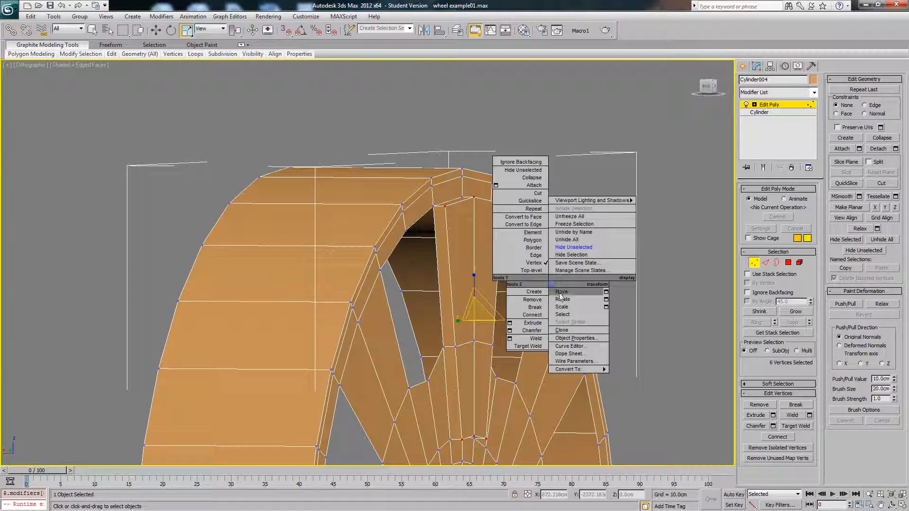
pyautogui.click(561, 293)
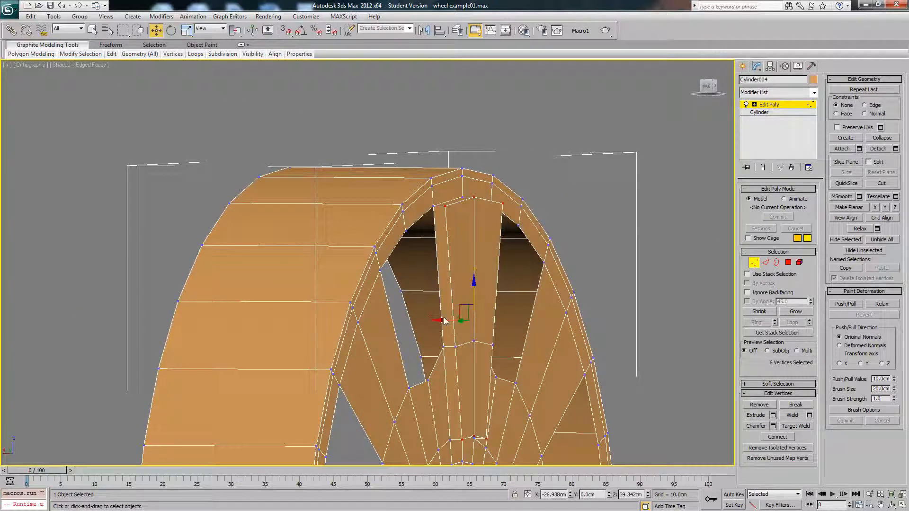
pyautogui.press('p')
pyautogui.scroll(-3, 483, 310)
pyautogui.moveTo(483, 310); pyautogui.dragTo(448, 265, button='middle')
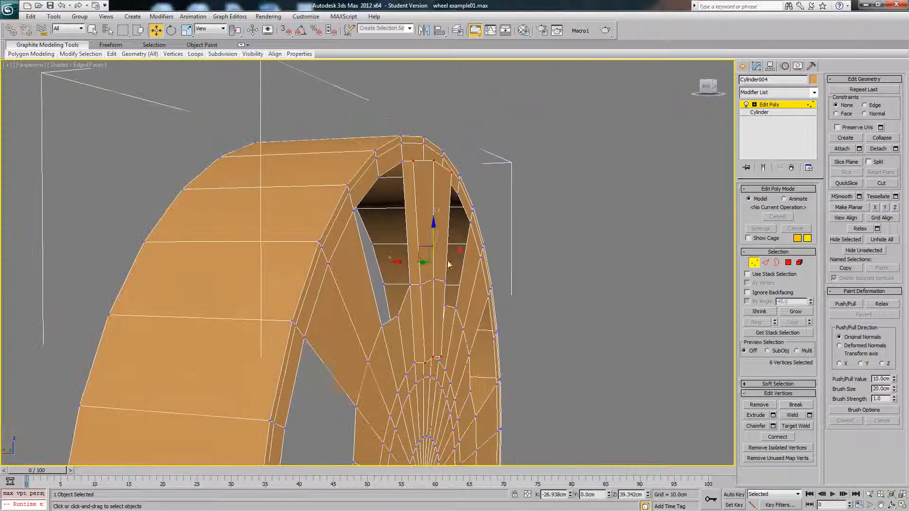
pyautogui.moveTo(411, 262); pyautogui.dragTo(404, 267)
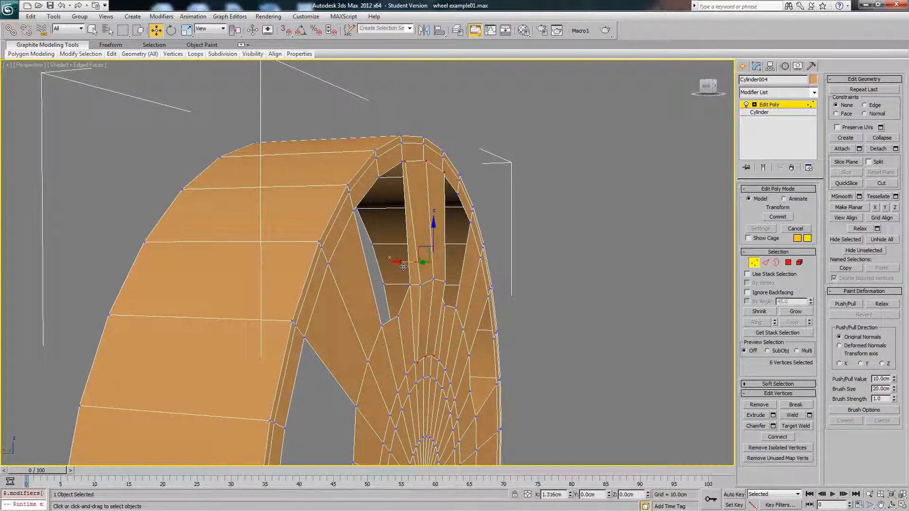
# Step: Deselect the three vertices at the spoke's outer end and move the three inner-end vertices slightly up along Z
pyautogui.keyDown('alt'); pyautogui.moveTo(554, 297); pyautogui.dragTo(497, 221, button='middle'); pyautogui.keyUp('alt')
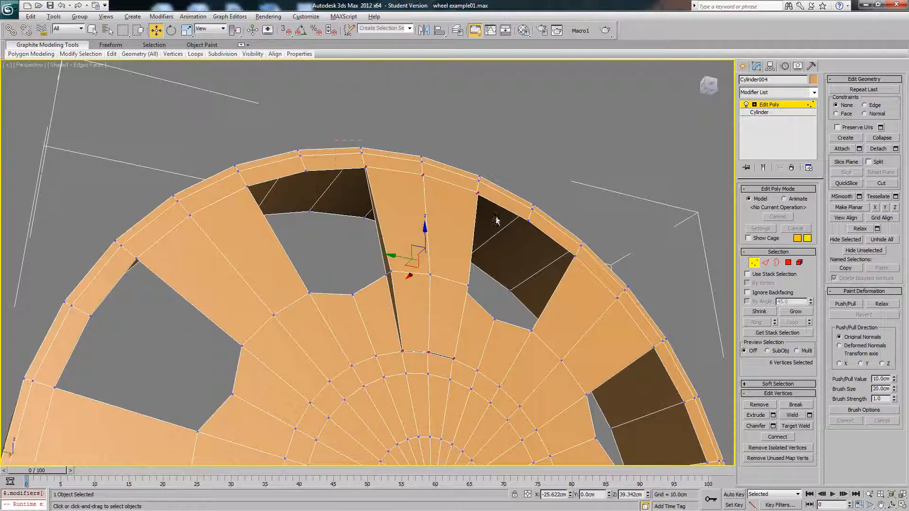
pyautogui.keyDown('alt'); pyautogui.moveTo(496, 221); pyautogui.dragTo(508, 221); pyautogui.keyUp('alt')
pyautogui.moveTo(428, 323); pyautogui.dragTo(429, 312)
# Step: Select the three front vertices at the spoke's outer end, move them down towards the hub and scale them slightly
pyautogui.keyDown('alt'); pyautogui.moveTo(453, 298); pyautogui.dragTo(399, 252, button='middle'); pyautogui.keyUp('alt')
pyautogui.click(396, 245)
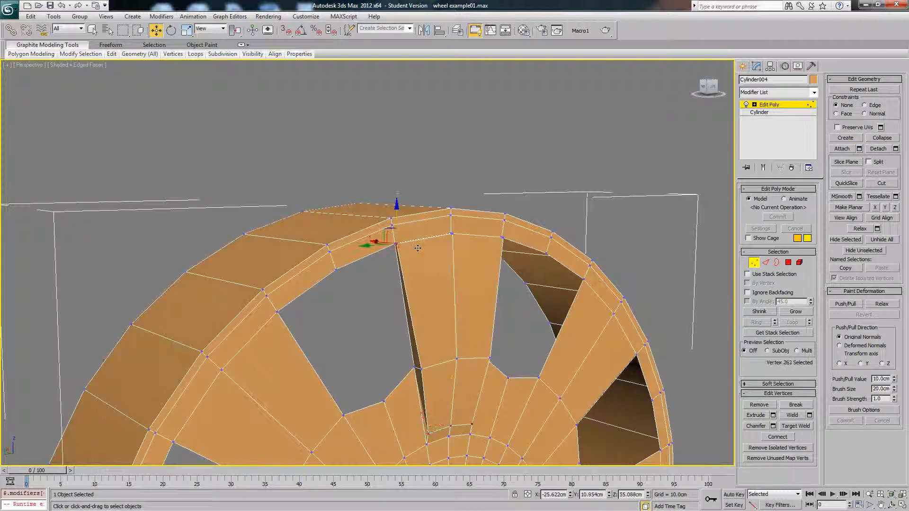
pyautogui.keyDown('ctrl'); pyautogui.click(451, 235); pyautogui.keyUp('ctrl')
pyautogui.keyDown('ctrl'); pyautogui.click(503, 237); pyautogui.keyUp('ctrl')
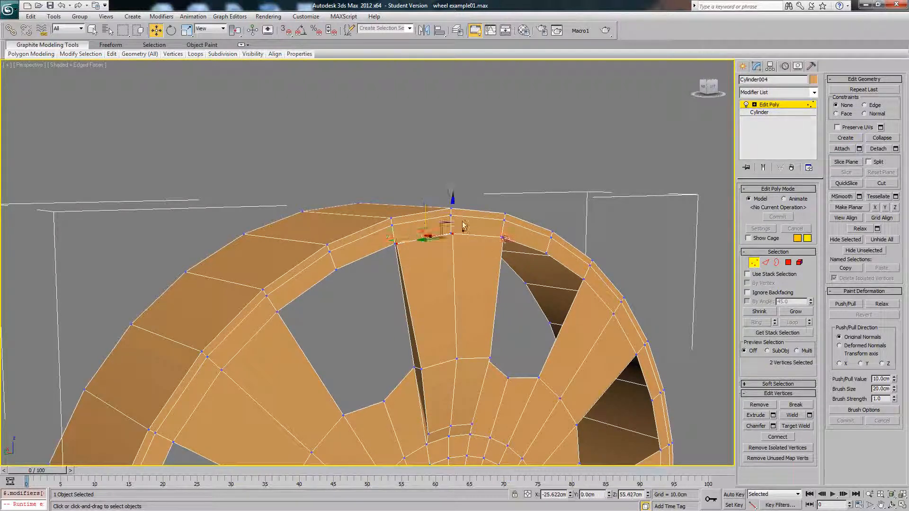
pyautogui.moveTo(453, 204); pyautogui.dragTo(454, 219)
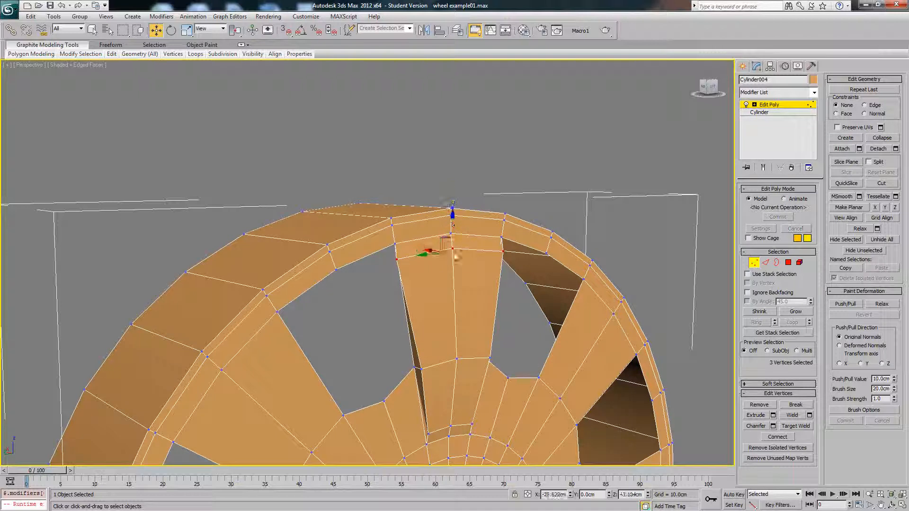
pyautogui.press('r')
pyautogui.moveTo(419, 255); pyautogui.dragTo(421, 255)
# Step: Clear the vertex selection and examine the raised spoke's shape without edge lines
pyautogui.keyDown('alt'); pyautogui.moveTo(457, 253); pyautogui.dragTo(413, 246, button='middle'); pyautogui.keyUp('alt')
pyautogui.click(510, 287)
pyautogui.press('F4')
pyautogui.scroll(-5, 474, 280)
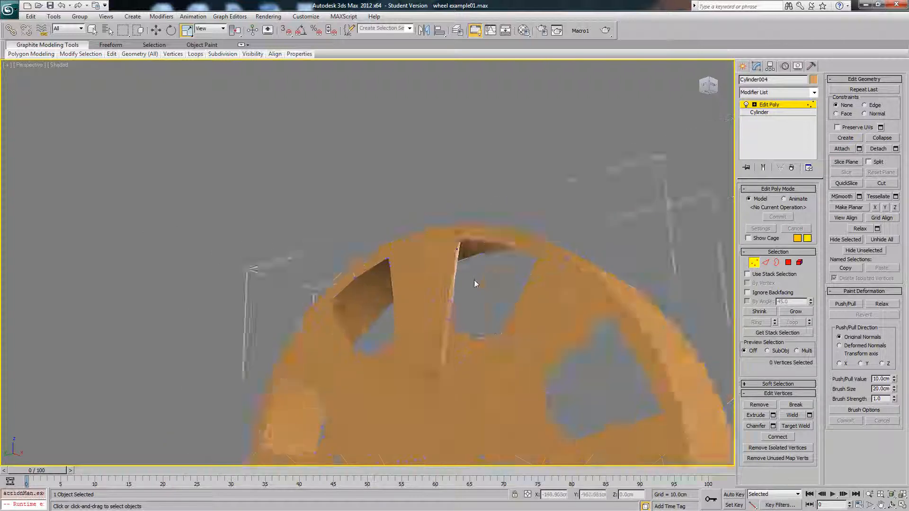
pyautogui.keyDown('alt'); pyautogui.moveTo(480, 295); pyautogui.dragTo(497, 263, button='middle'); pyautogui.keyUp('alt')
# Step: Show the rim in the Left view with edged faces, switch to polygon editing and clear the polygon selection
pyautogui.rightClick(491, 257)
pyautogui.click(504, 266)
pyautogui.press('l')
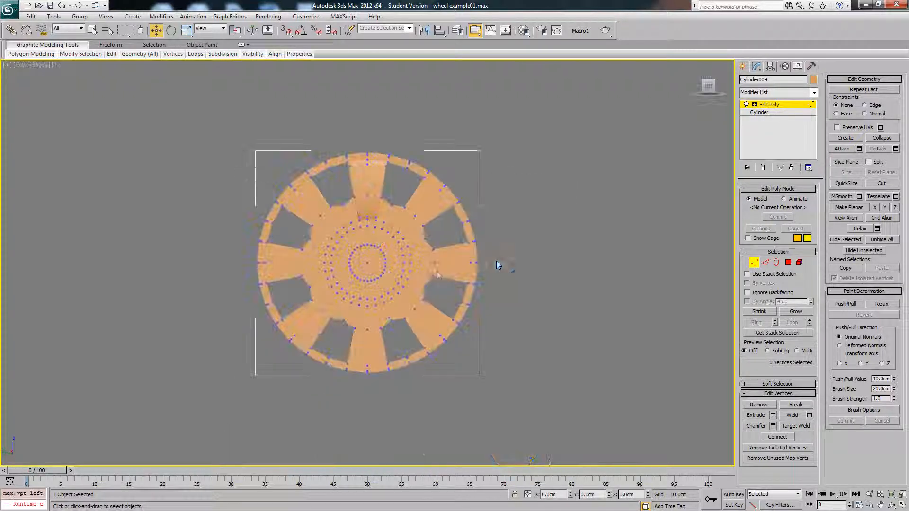
pyautogui.scroll(2, 432, 274)
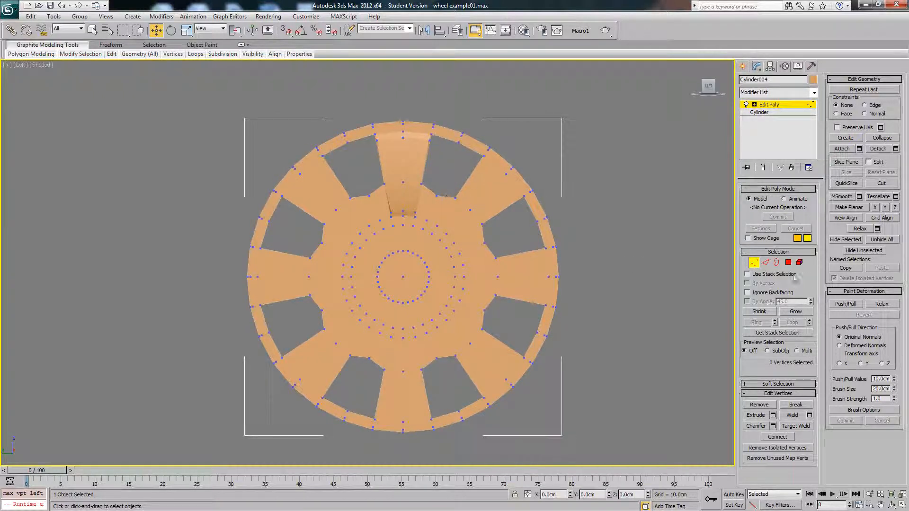
pyautogui.click(754, 263)
pyautogui.press('F4')
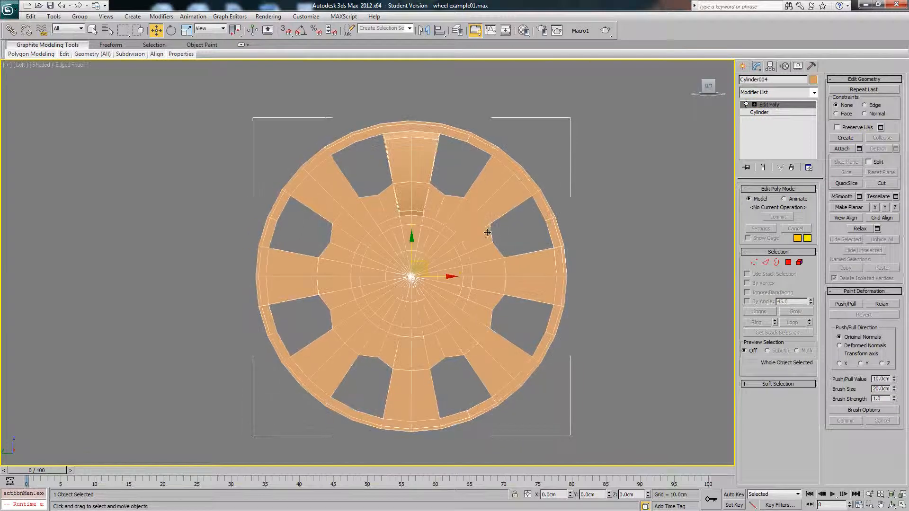
pyautogui.click(788, 262)
pyautogui.moveTo(403, 176); pyautogui.dragTo(412, 187, button='middle')
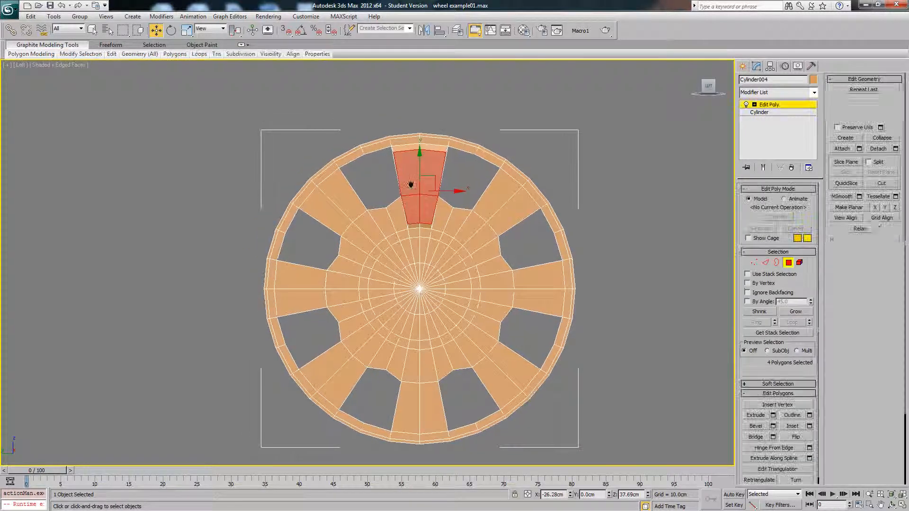
pyautogui.click(478, 176)
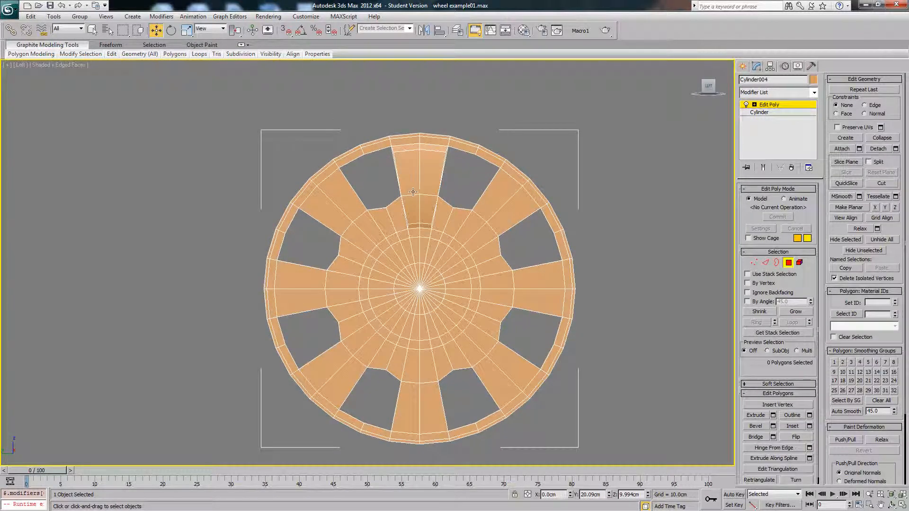
# Step: Select the top spoke's polygons, the hub polygons around its base and the rim strip over the opening to its right
pyautogui.moveTo(419, 207); pyautogui.dragTo(405, 231)
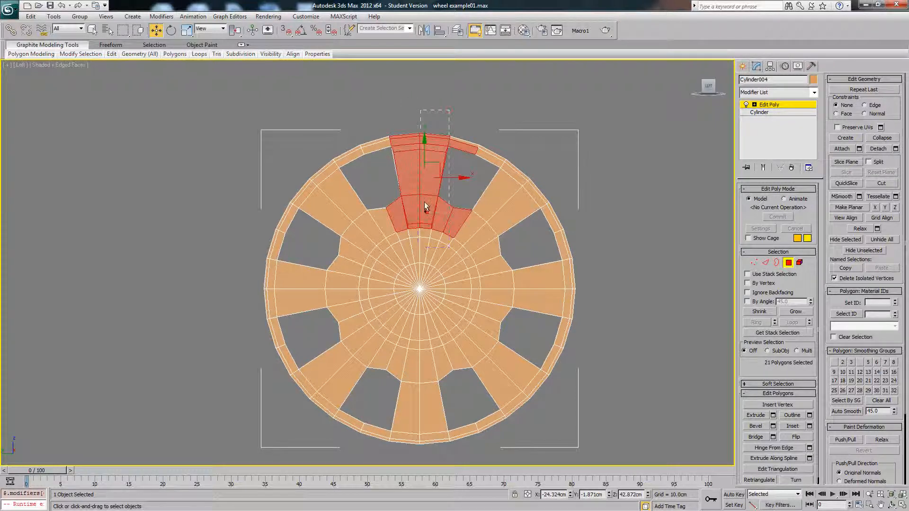
pyautogui.scroll(3, 425, 202)
pyautogui.scroll(-1, 476, 163)
pyautogui.moveTo(482, 169); pyautogui.dragTo(430, 254, button='middle')
pyautogui.scroll(-1, 433, 213)
pyautogui.moveTo(440, 179); pyautogui.dragTo(428, 225, button='middle')
pyautogui.keyDown('ctrl'); pyautogui.moveTo(440, 183); pyautogui.dragTo(496, 235); pyautogui.keyUp('ctrl')
pyautogui.keyDown('ctrl'); pyautogui.moveTo(435, 240); pyautogui.dragTo(355, 236); pyautogui.keyUp('ctrl')
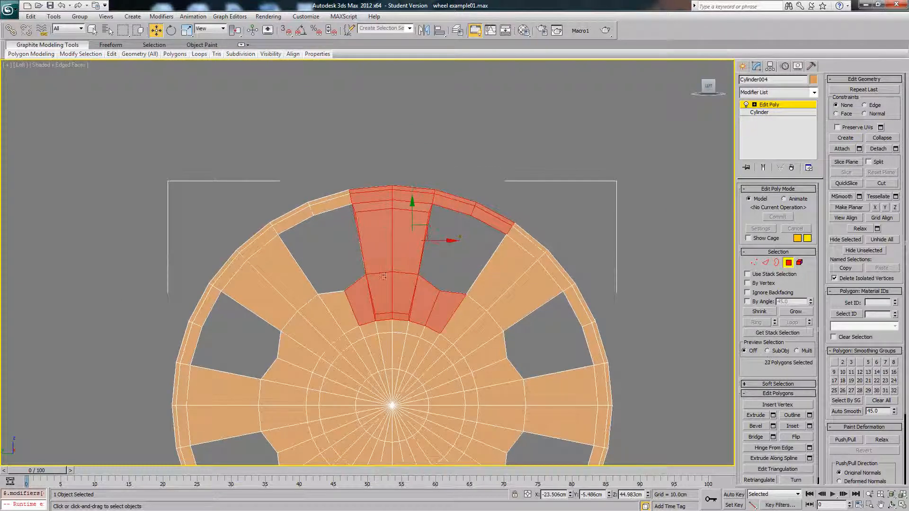
# Step: Extend the polygon selection down to the hub's centre and deselect the polygons on the spoke's left, forming one wedge
pyautogui.moveTo(412, 284); pyautogui.dragTo(416, 262, button='middle')
pyautogui.keyDown('ctrl'); pyautogui.moveTo(389, 320); pyautogui.dragTo(388, 320); pyautogui.keyUp('ctrl')
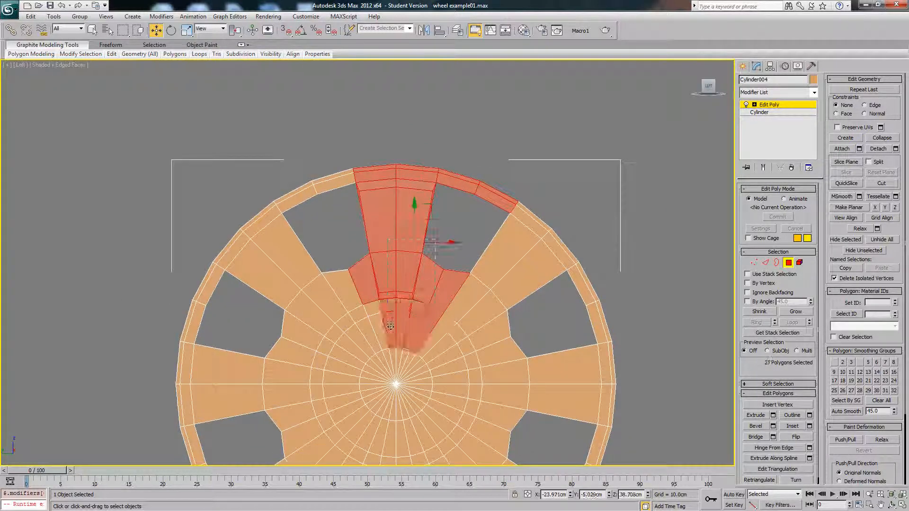
pyautogui.keyDown('ctrl'); pyautogui.click(393, 351); pyautogui.keyUp('ctrl')
pyautogui.keyDown('ctrl'); pyautogui.click(399, 352); pyautogui.keyUp('ctrl')
pyautogui.keyDown('ctrl'); pyautogui.click(404, 352); pyautogui.keyUp('ctrl')
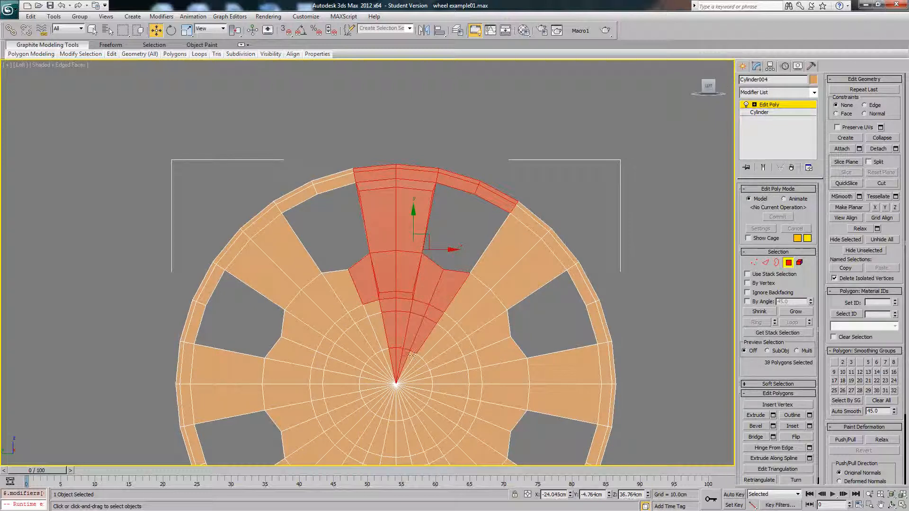
pyautogui.keyDown('ctrl'); pyautogui.click(412, 356); pyautogui.keyUp('ctrl')
pyautogui.keyDown('alt'); pyautogui.click(367, 278); pyautogui.keyUp('alt')
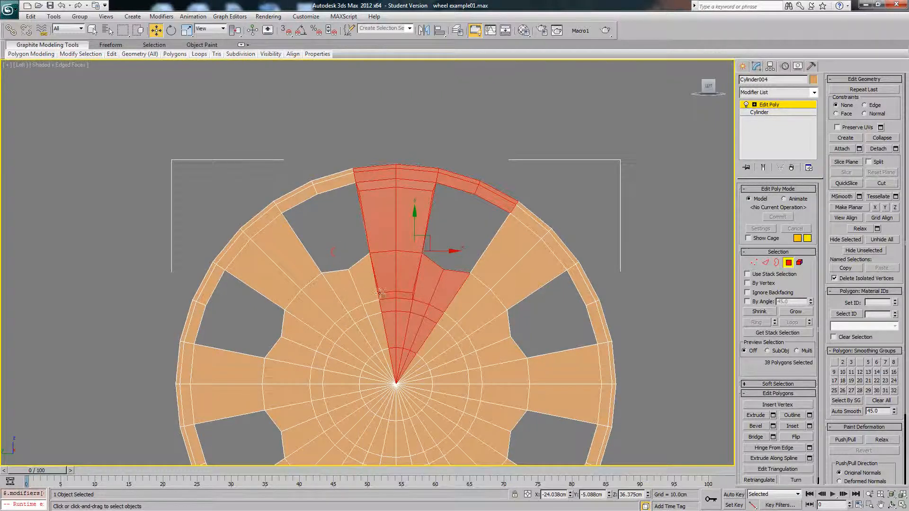
# Step: Detach the selected wedge of polygons as a separate object and leave polygon editing
pyautogui.keyDown('alt'); pyautogui.moveTo(340, 267); pyautogui.dragTo(386, 295, button='middle'); pyautogui.keyUp('alt')
pyautogui.scroll(-3, 385, 295)
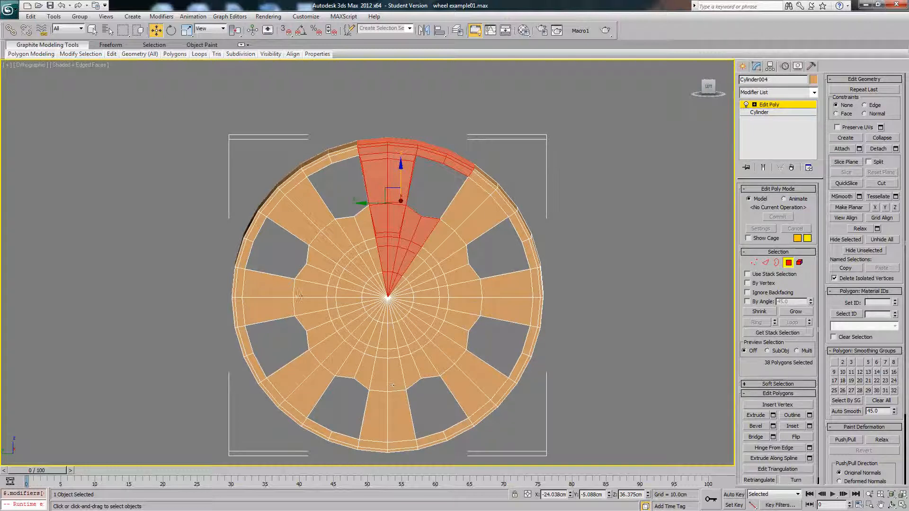
pyautogui.keyDown('alt'); pyautogui.moveTo(471, 213); pyautogui.dragTo(389, 155, button='middle'); pyautogui.keyUp('alt')
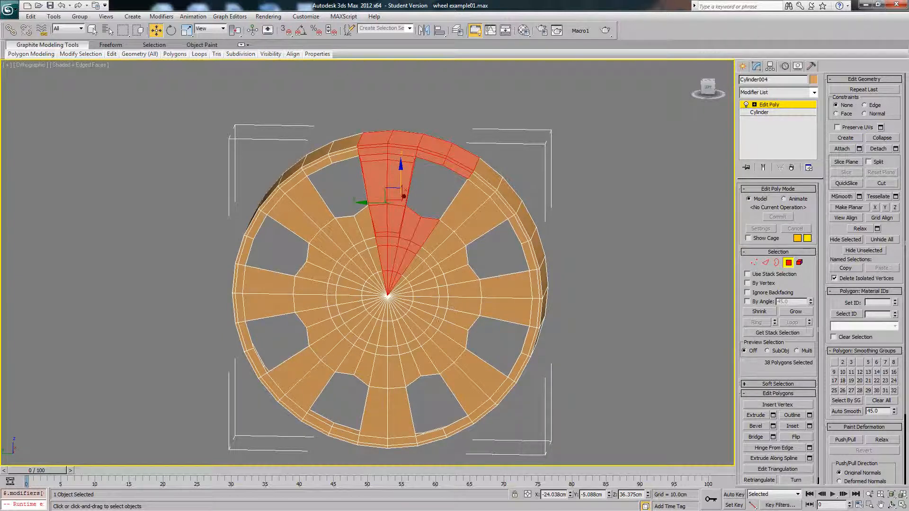
pyautogui.moveTo(436, 261)
pyautogui.keyDown('alt'); pyautogui.mouseDown(button='middle')
pyautogui.moveTo(467, 251)
pyautogui.moveTo(372, 255)
pyautogui.moveTo(477, 254)
pyautogui.moveTo(430, 256)
pyautogui.mouseUp(button='middle'); pyautogui.keyUp('alt')
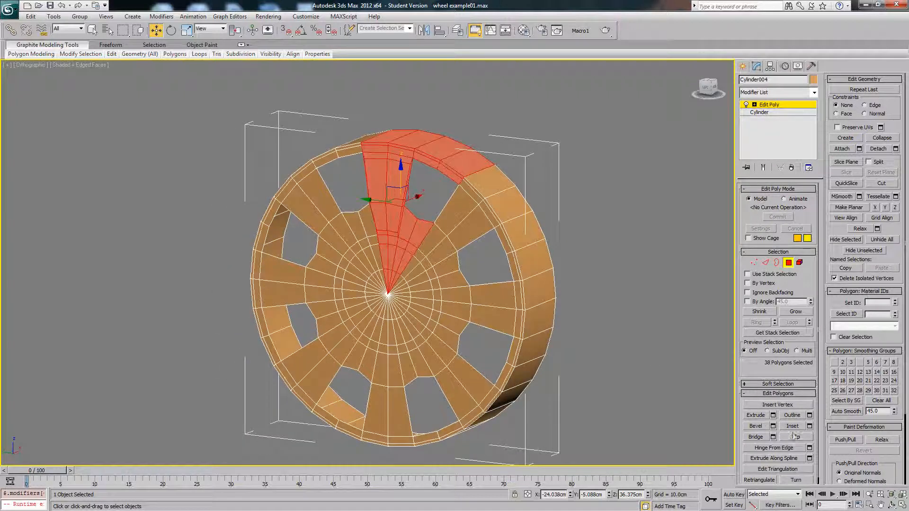
pyautogui.click(893, 149)
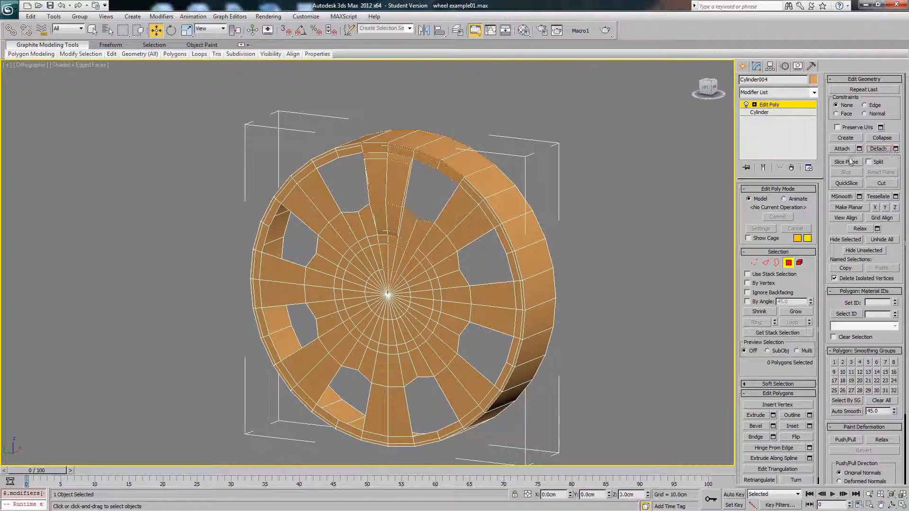
pyautogui.click(769, 105)
# Step: Move the remaining rim about 179 cm along Y, away from the detached wedge, and select the wedge
pyautogui.keyDown('alt'); pyautogui.moveTo(402, 272); pyautogui.dragTo(416, 275, button='middle'); pyautogui.keyUp('alt')
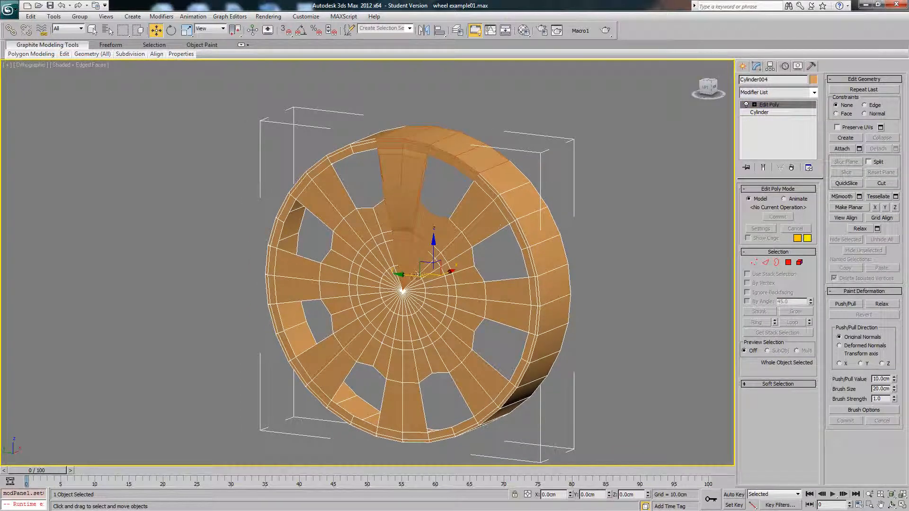
pyautogui.moveTo(238, 227); pyautogui.dragTo(28, 109)
pyautogui.click(392, 193)
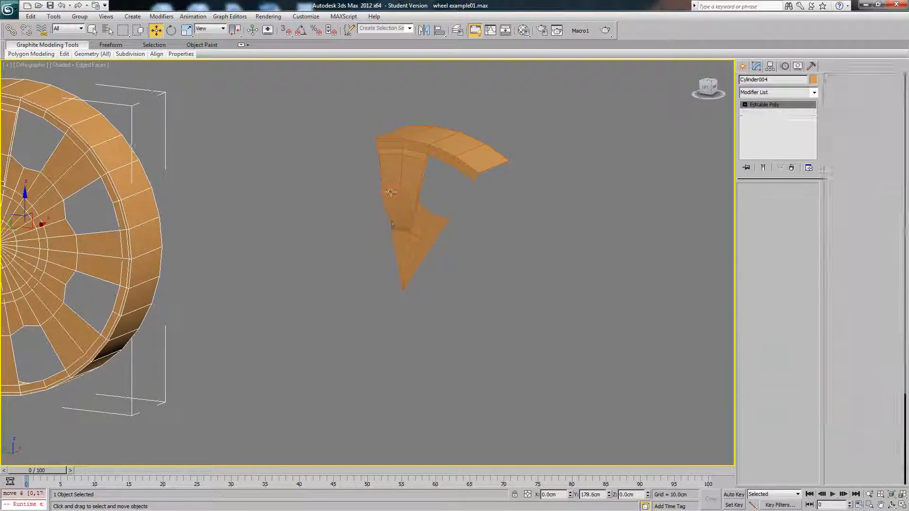
pyautogui.keyDown('alt'); pyautogui.moveTo(392, 193); pyautogui.dragTo(445, 194, button='middle'); pyautogui.keyUp('alt')
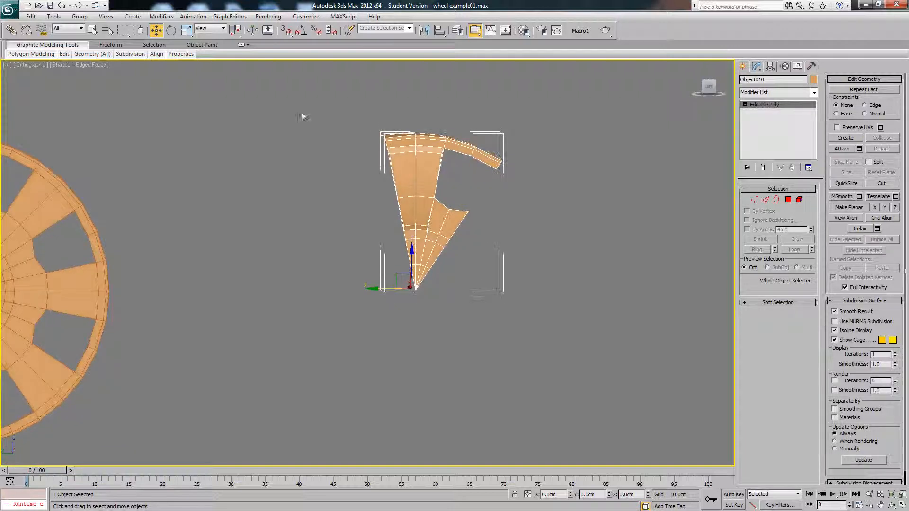
# Step: Start an array of the wedge with a 1D count of 6 and an incremental X move of 53 cm, with preview on
pyautogui.click(53, 16)
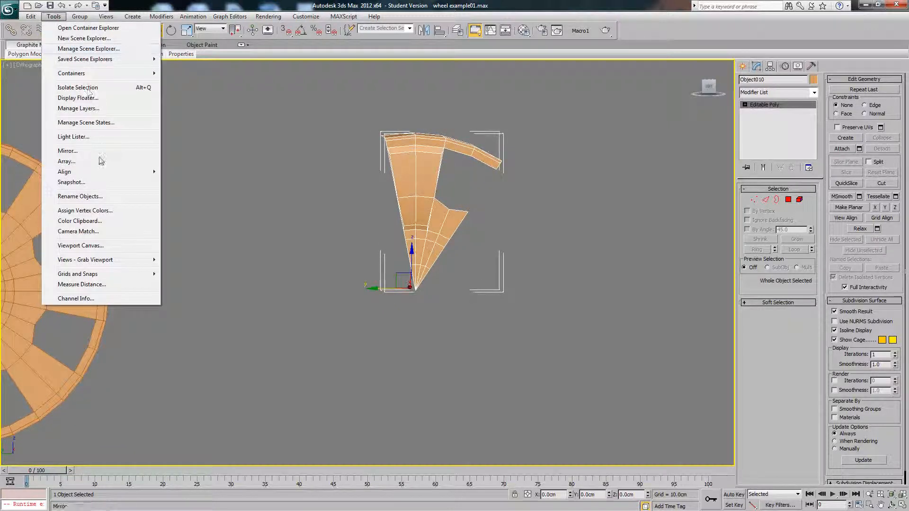
pyautogui.click(67, 161)
pyautogui.moveTo(340, 178); pyautogui.dragTo(183, 242)
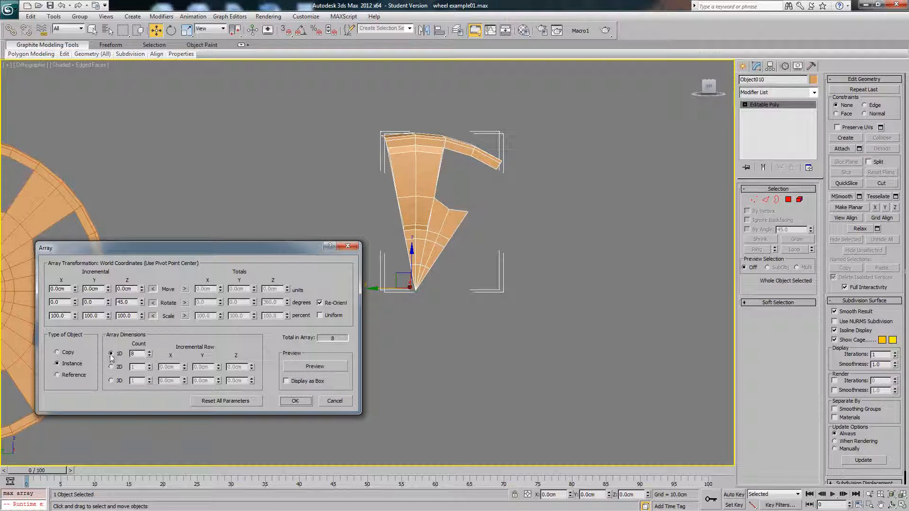
pyautogui.click(149, 356)
pyautogui.click(149, 356)
pyautogui.moveTo(74, 289); pyautogui.dragTo(76, 265)
pyautogui.click(315, 366)
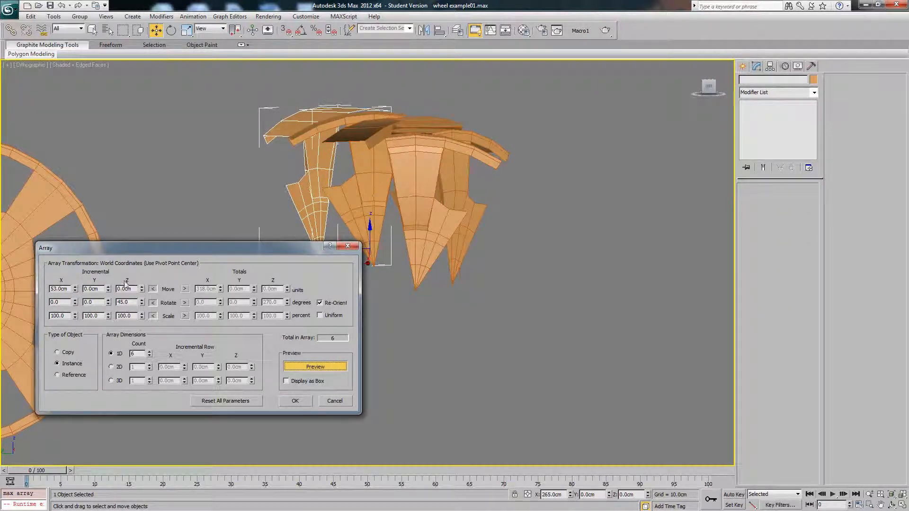
# Step: Set the array's incremental X move and incremental Z rotation to 0
pyautogui.doubleClick(67, 290)
pyautogui.write('0')
pyautogui.press('Return')
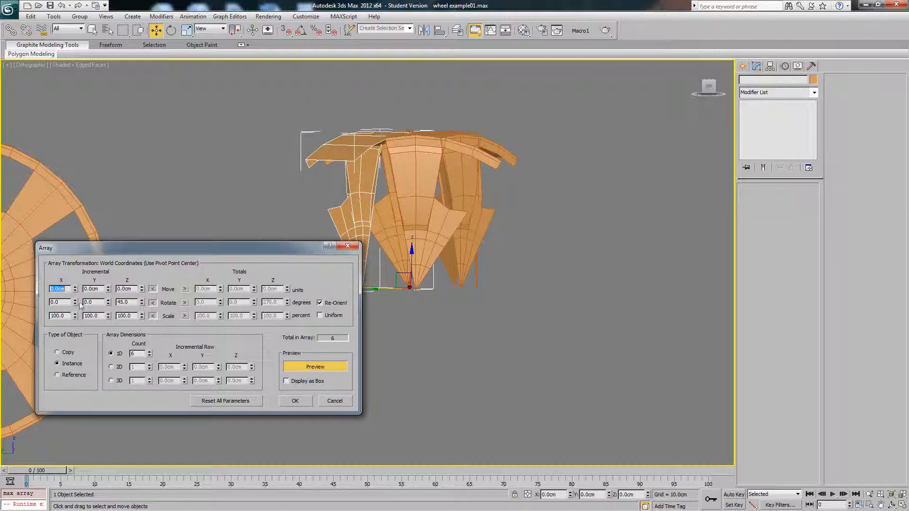
pyautogui.doubleClick(123, 302)
pyautogui.write('0')
pyautogui.press('Return')
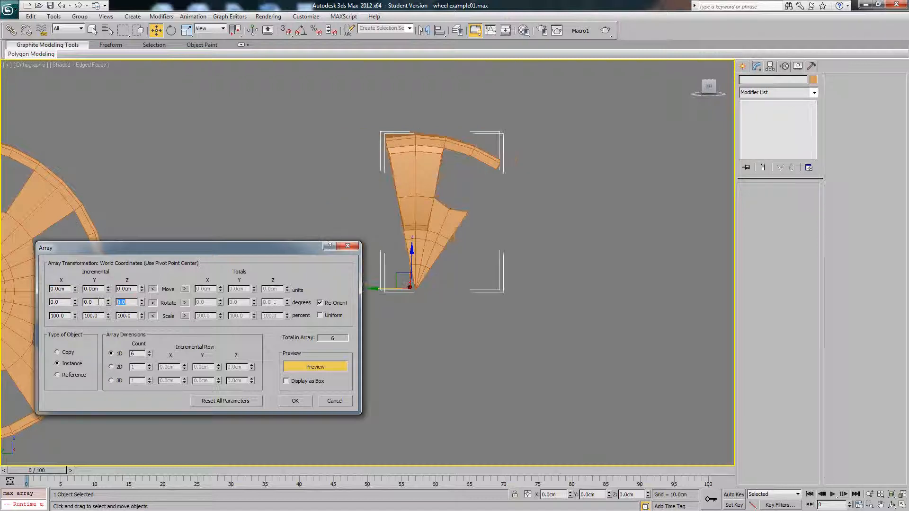
# Step: Try an incremental X move and a Y move of -25 cm in the array preview, resetting each to 0
pyautogui.moveTo(76, 290); pyautogui.dragTo(85, 254)
pyautogui.doubleClick(70, 288)
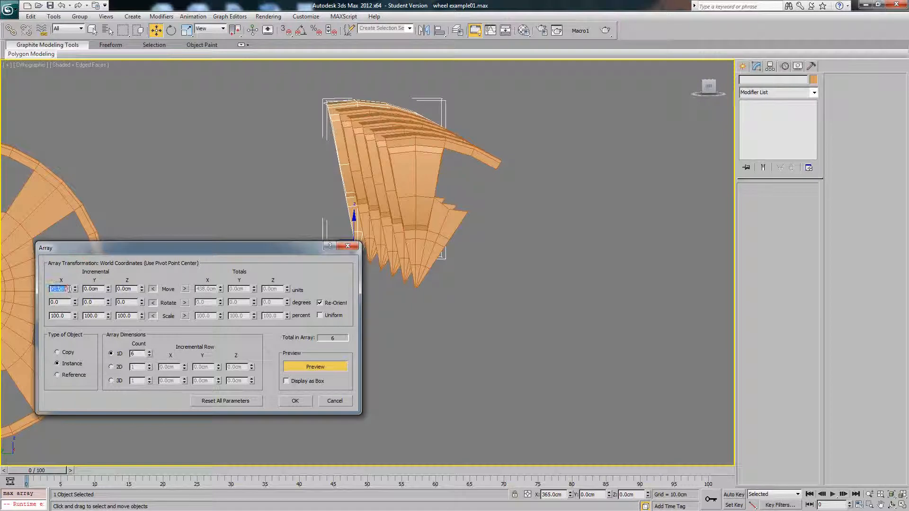
pyautogui.write('0')
pyautogui.press('Return')
pyautogui.moveTo(108, 289)
pyautogui.mouseDown()
pyautogui.moveTo(112, 268)
pyautogui.moveTo(118, 302)
pyautogui.mouseUp()
pyautogui.click(101, 287)
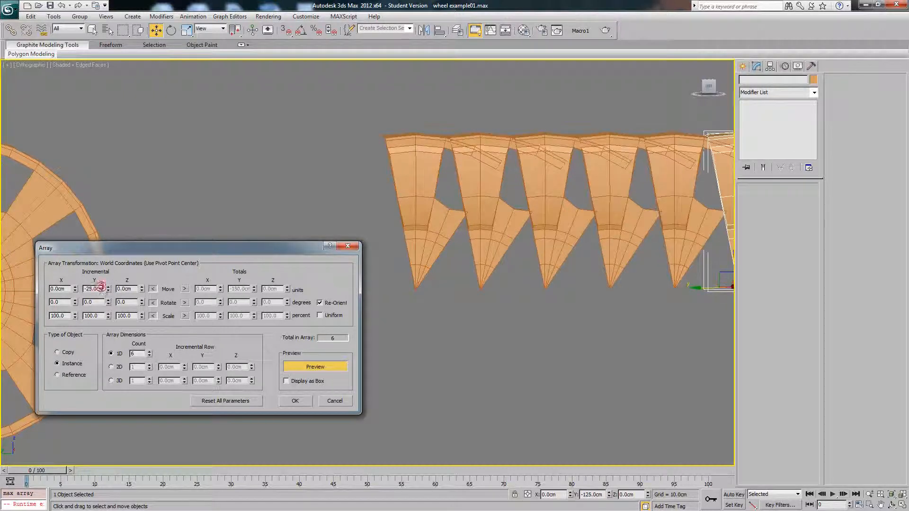
pyautogui.write('0')
pyautogui.press('Return')
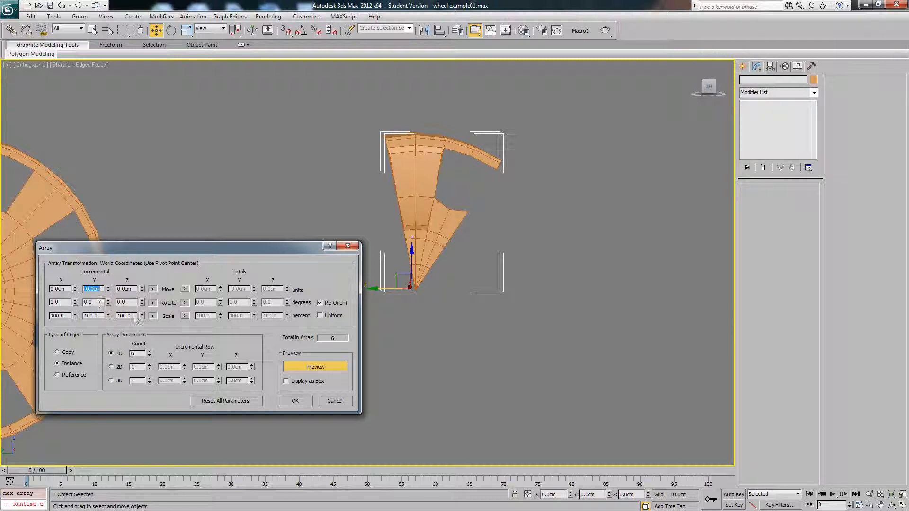
# Step: Try an incremental Y rotation of 35 degrees in the array preview and reset it to 0
pyautogui.moveTo(142, 304); pyautogui.dragTo(108, 284)
pyautogui.write('0')
pyautogui.press('Return')
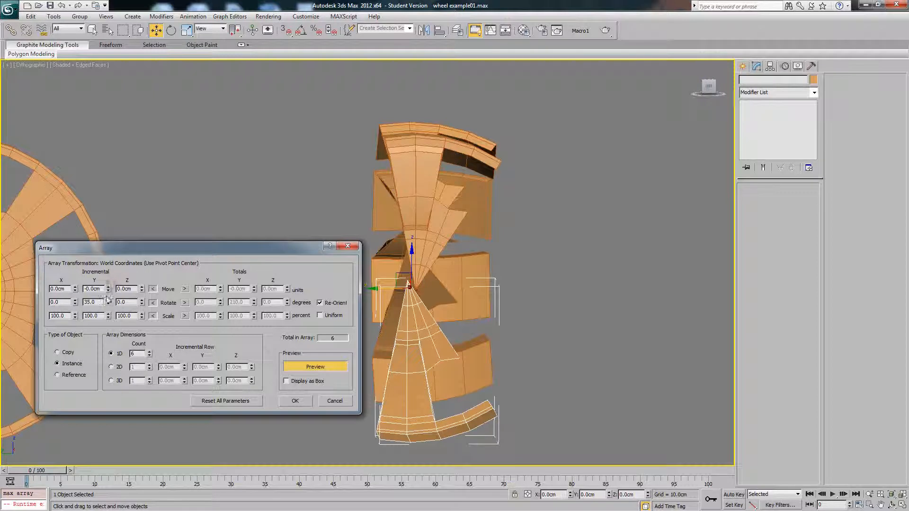
pyautogui.doubleClick(100, 302)
pyautogui.write('0')
pyautogui.press('Return')
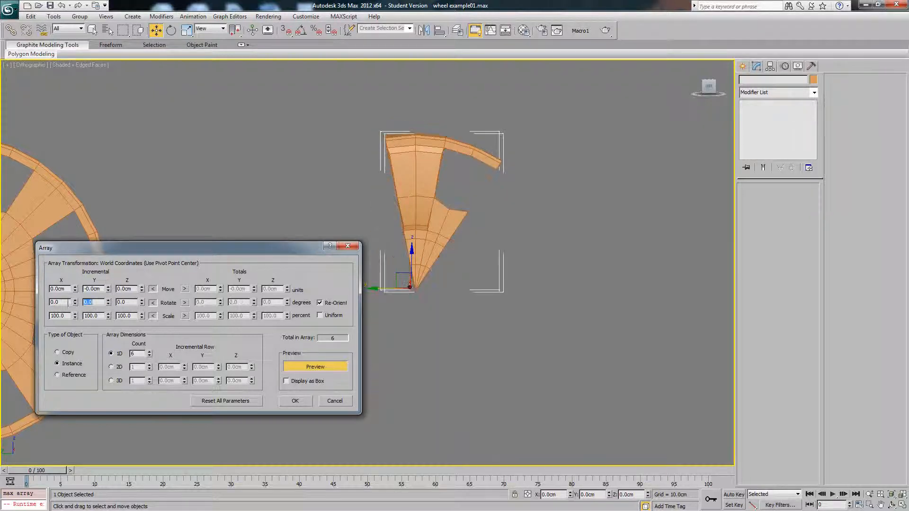
# Step: Set the array's incremental X rotation to 60 degrees and the 1D count to 8, with the dialog clear of the hub
pyautogui.moveTo(75, 303); pyautogui.dragTo(80, 279)
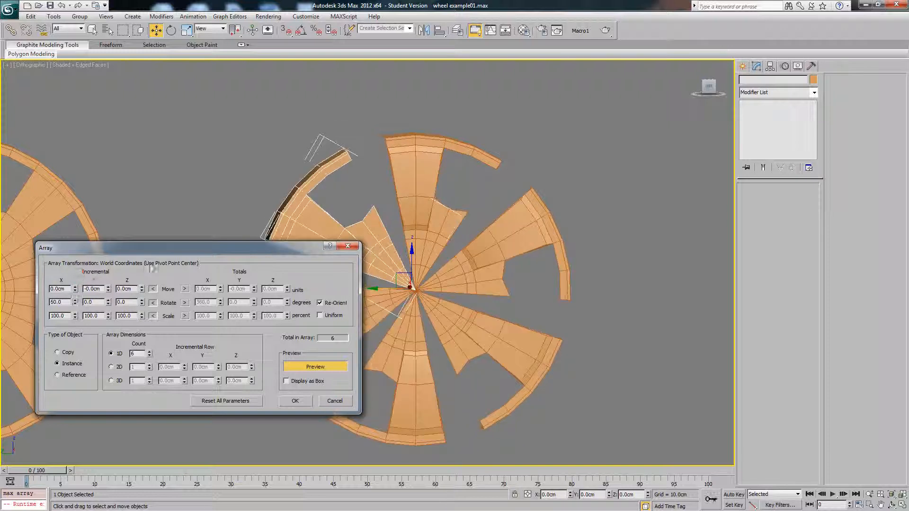
pyautogui.moveTo(161, 251); pyautogui.dragTo(563, 229)
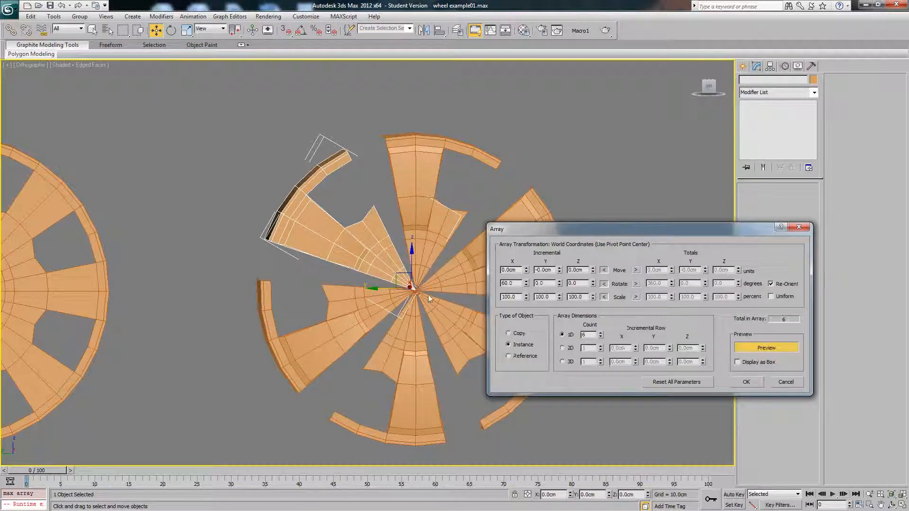
pyautogui.click(600, 334)
pyautogui.click(600, 333)
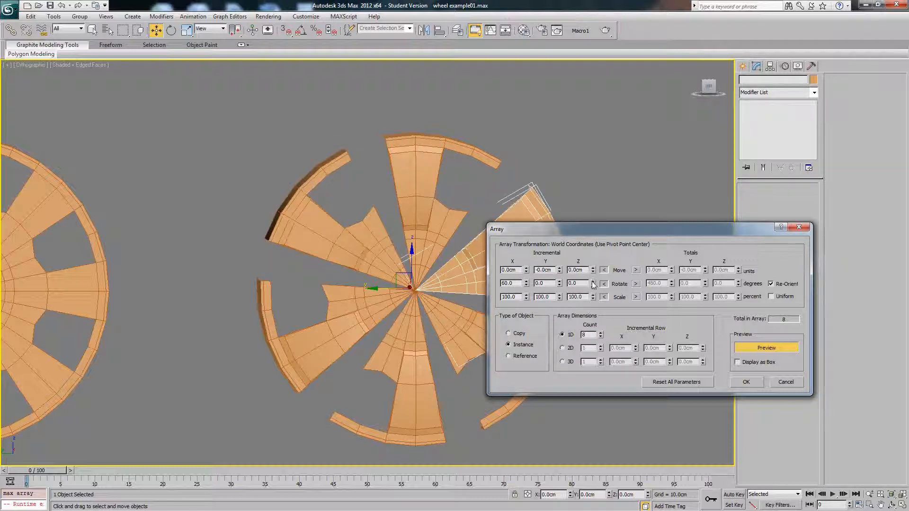
# Step: Set the array's incremental X rotation to 45 degrees and create the wedge instances around the hub
pyautogui.moveTo(526, 283)
pyautogui.mouseDown()
pyautogui.moveTo(533, 278)
pyautogui.moveTo(532, 292)
pyautogui.mouseUp()
pyautogui.click(526, 285)
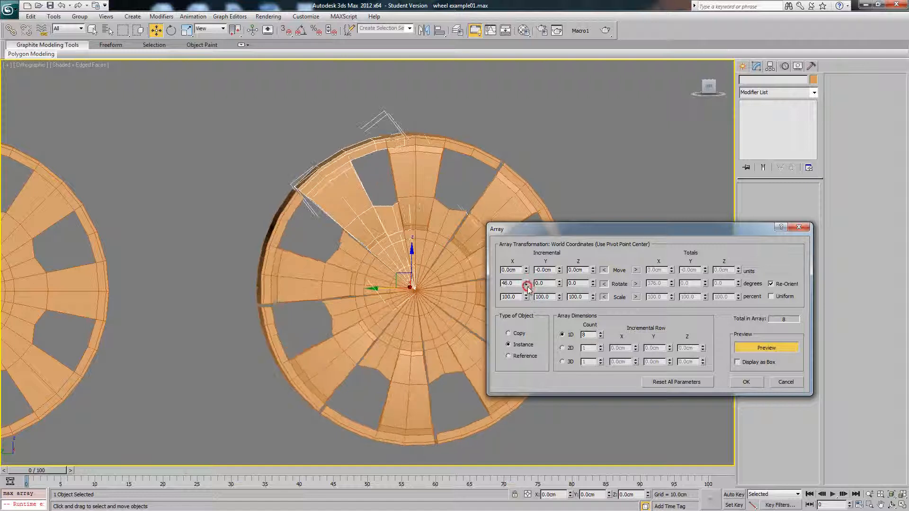
pyautogui.click(526, 285)
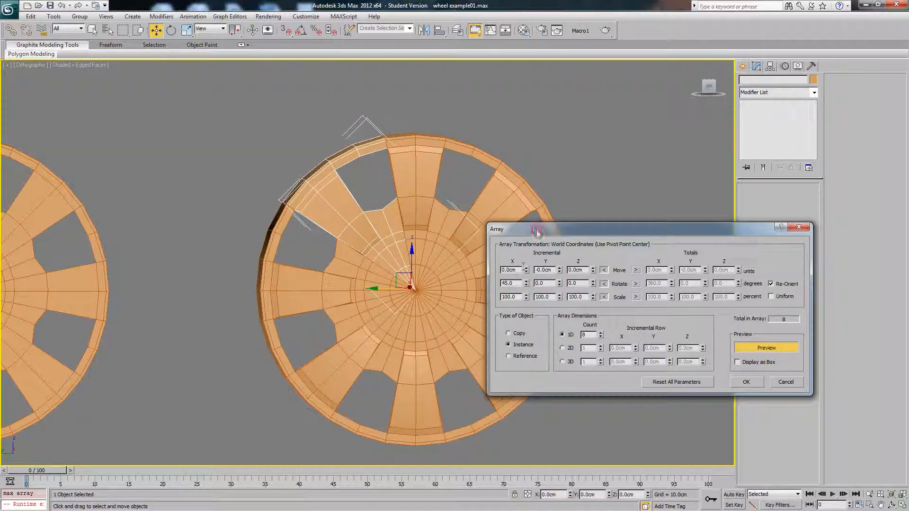
pyautogui.moveTo(532, 229); pyautogui.dragTo(593, 221)
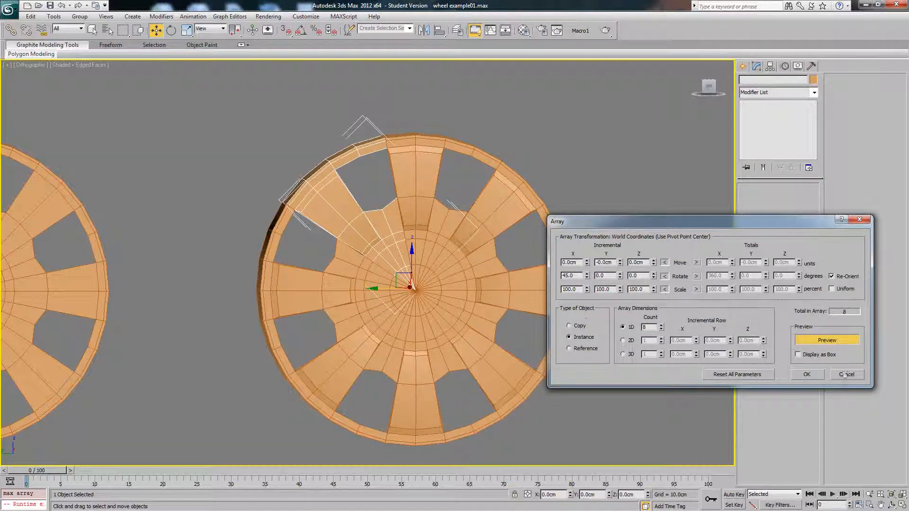
pyautogui.moveTo(809, 376); pyautogui.dragTo(624, 326)
pyautogui.click(807, 375)
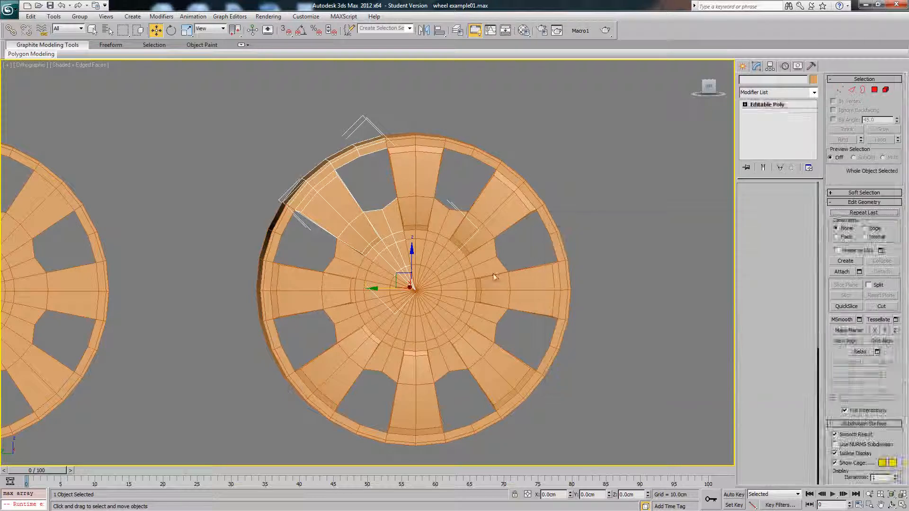
# Step: Try pulling the outer rim vertices of the original top wedge upward to test the instances, and undo the move
pyautogui.moveTo(473, 288)
pyautogui.keyDown('alt'); pyautogui.mouseDown(button='middle')
pyautogui.moveTo(518, 285)
pyautogui.moveTo(489, 260)
pyautogui.moveTo(475, 288)
pyautogui.mouseUp(button='middle'); pyautogui.keyUp('alt')
pyautogui.scroll(-4, 475, 289)
pyautogui.moveTo(319, 273); pyautogui.dragTo(339, 270, button='middle')
pyautogui.scroll(2, 339, 271)
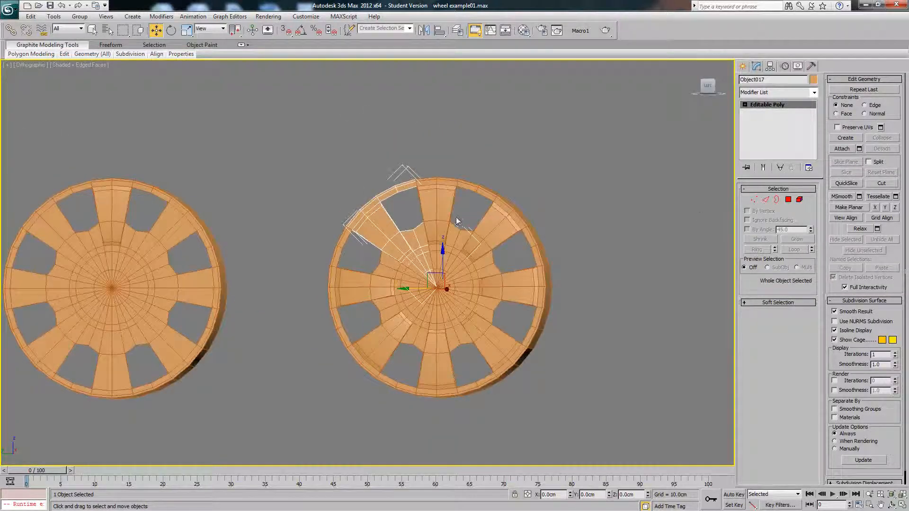
pyautogui.click(440, 216)
pyautogui.click(754, 201)
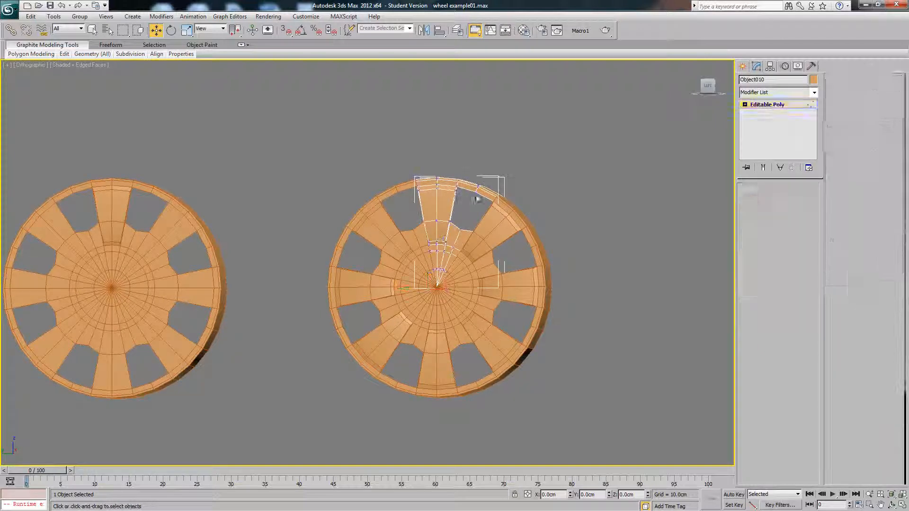
pyautogui.click(478, 184)
pyautogui.moveTo(479, 161); pyautogui.dragTo(480, 121)
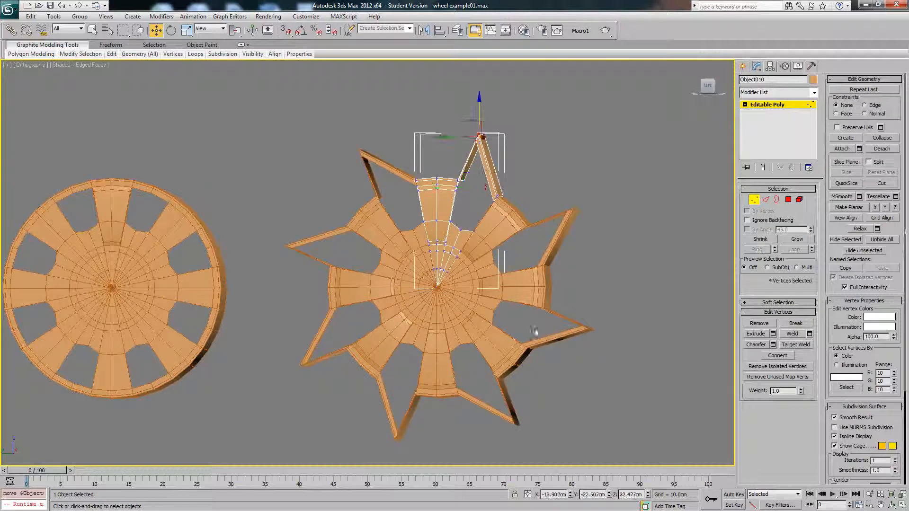
pyautogui.hotkey('ctrl', 'z')
pyautogui.click(754, 201)
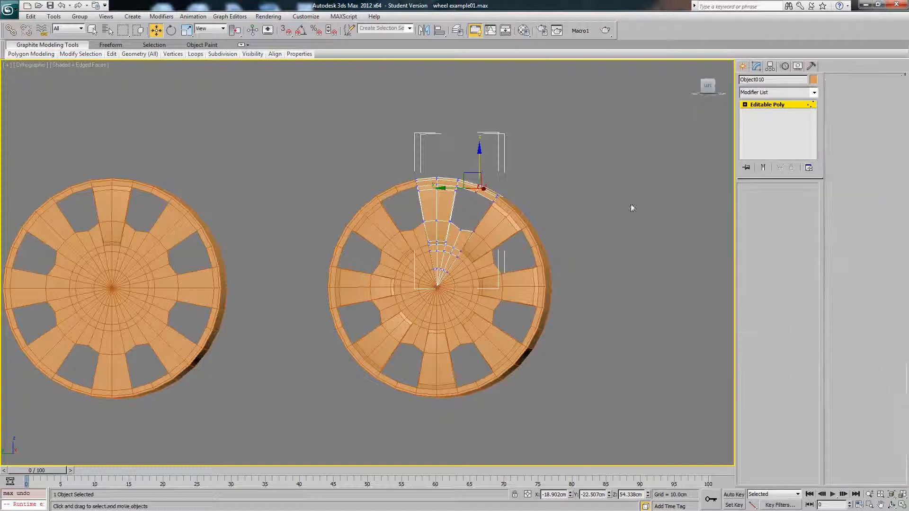
# Step: Select the old rim and add it to the hidden Layer001, leaving only the arrayed wheel in view
pyautogui.scroll(3, 475, 231)
pyautogui.scroll(-2, 327, 232)
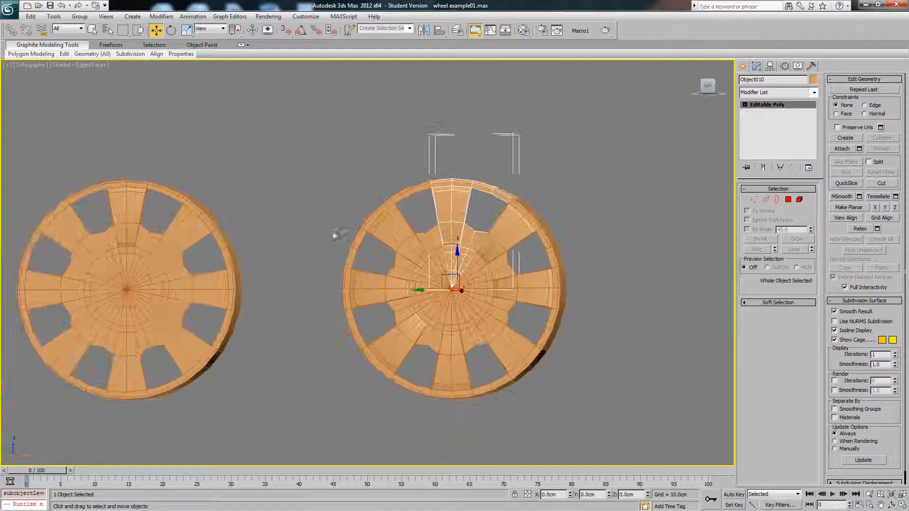
pyautogui.click(168, 261)
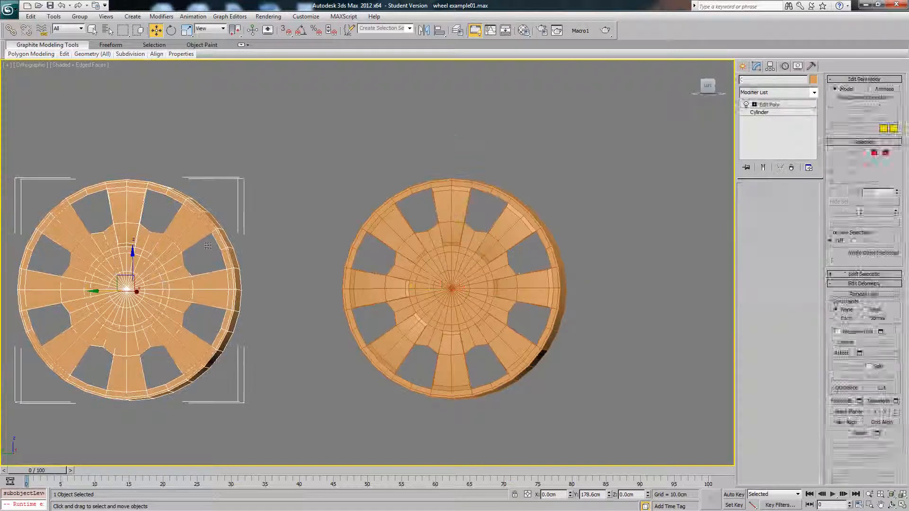
pyautogui.click(457, 30)
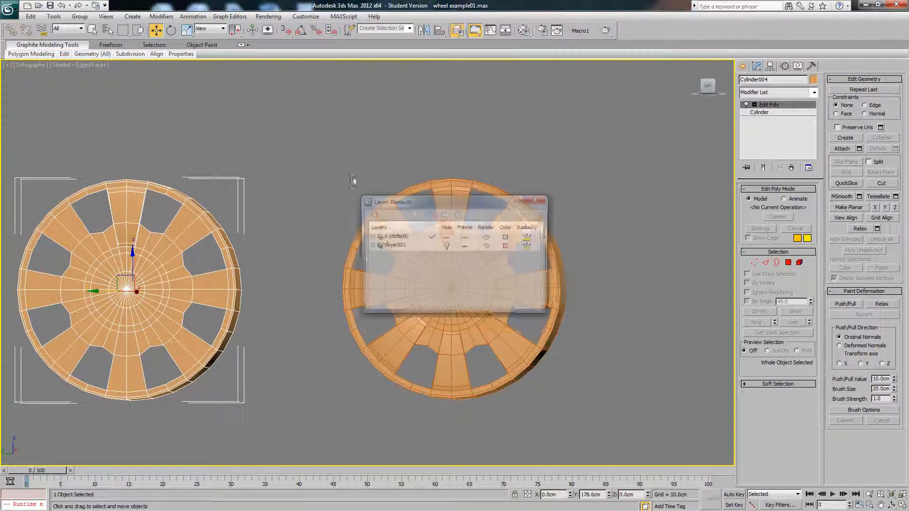
pyautogui.click(400, 246)
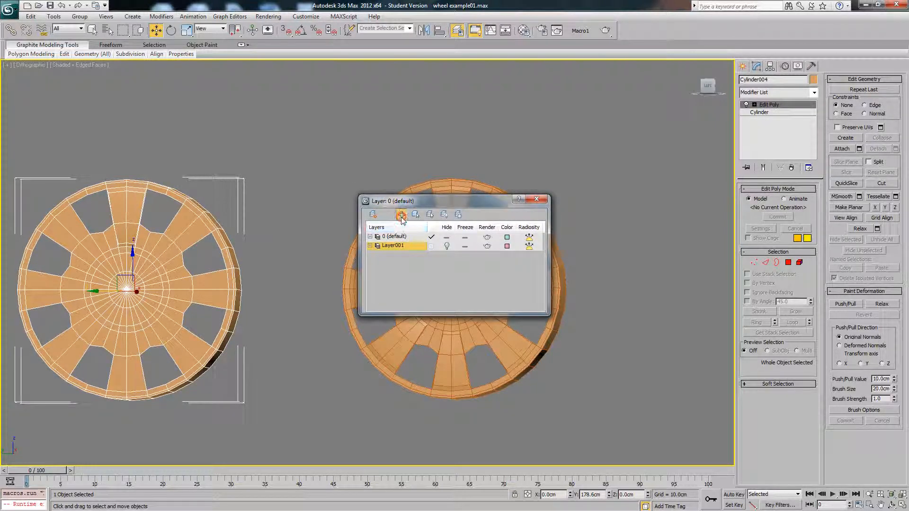
pyautogui.click(402, 214)
pyautogui.click(394, 237)
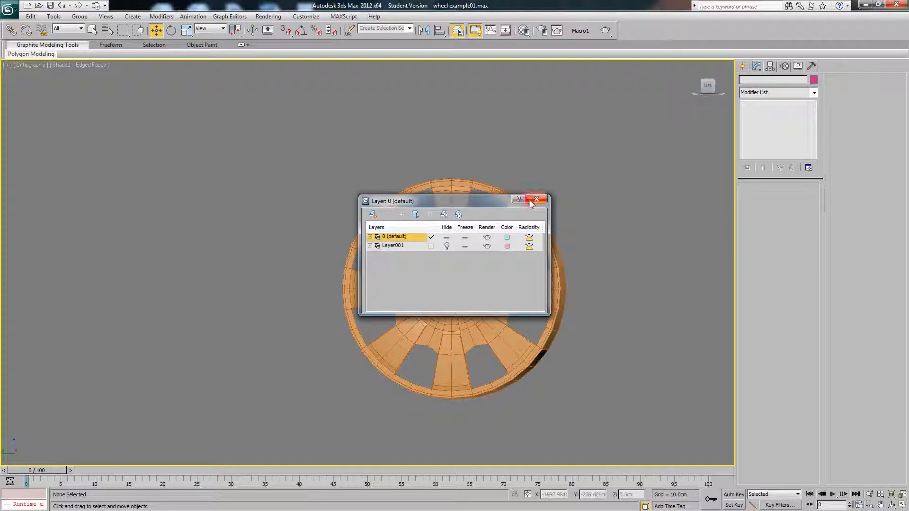
pyautogui.click(536, 199)
# Step: Examine the arrayed wheel from the front and left views, with the edge display turned off and on again
pyautogui.moveTo(464, 232); pyautogui.dragTo(417, 219, button='middle')
pyautogui.press('f')
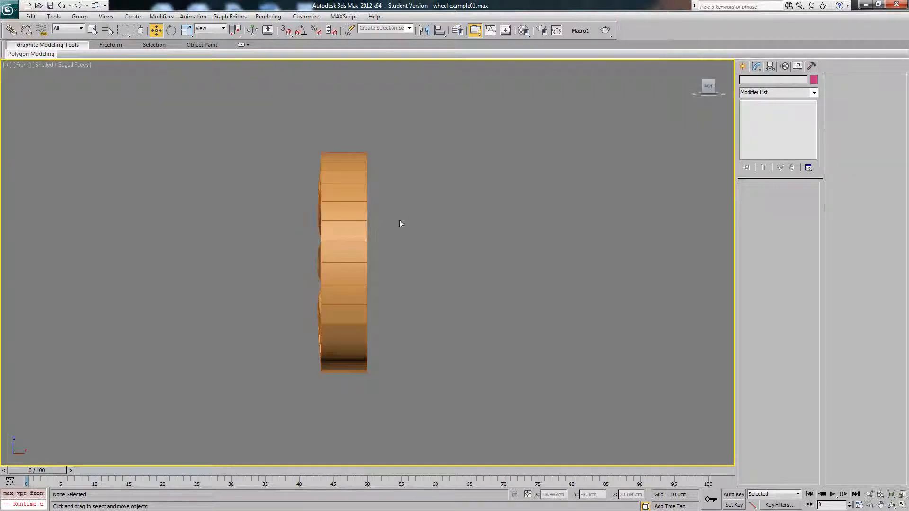
pyautogui.press('l')
pyautogui.scroll(3, 399, 220)
pyautogui.press('F4')
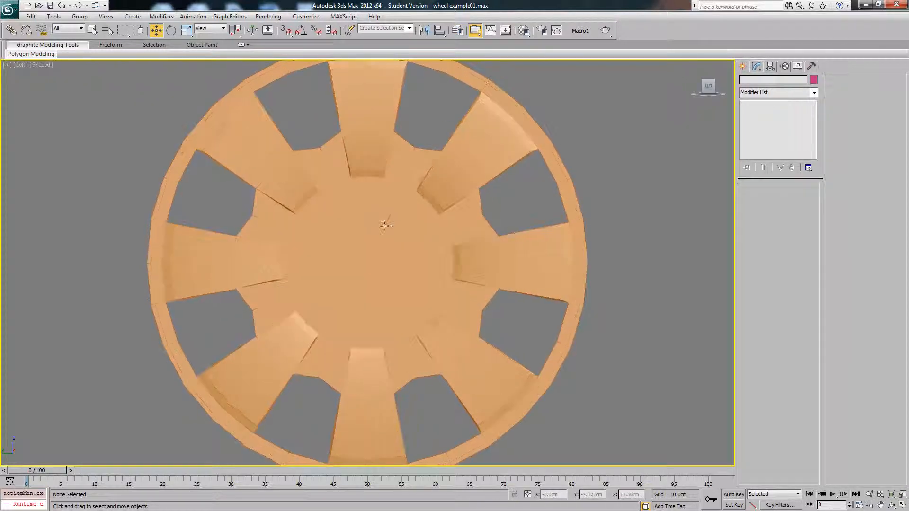
pyautogui.moveTo(382, 223); pyautogui.dragTo(399, 261, button='middle')
pyautogui.press('F4')
# Step: Select the top wedge and add a TurboSmooth modifier to it in the perspective view
pyautogui.click(388, 191)
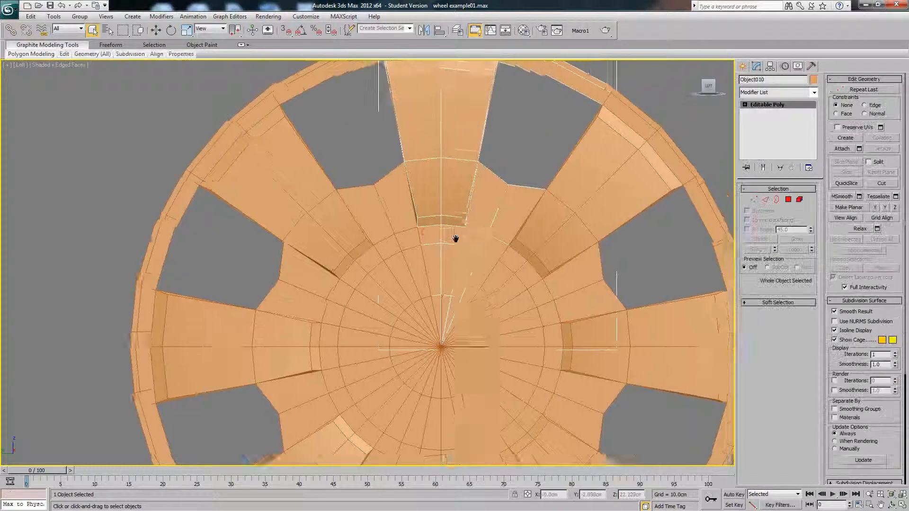
pyautogui.moveTo(464, 230); pyautogui.dragTo(461, 226, button='middle')
pyautogui.moveTo(524, 184)
pyautogui.keyDown('alt'); pyautogui.mouseDown(button='middle')
pyautogui.moveTo(513, 185)
pyautogui.moveTo(539, 190)
pyautogui.moveTo(505, 195)
pyautogui.moveTo(520, 198)
pyautogui.mouseUp(button='middle'); pyautogui.keyUp('alt')
pyautogui.press('p')
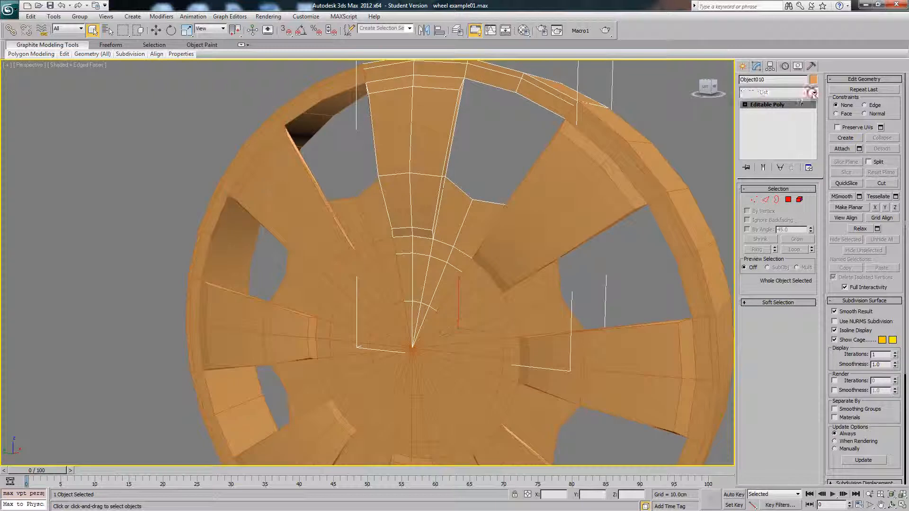
pyautogui.click(813, 92)
pyautogui.scroll(-10, 777, 284)
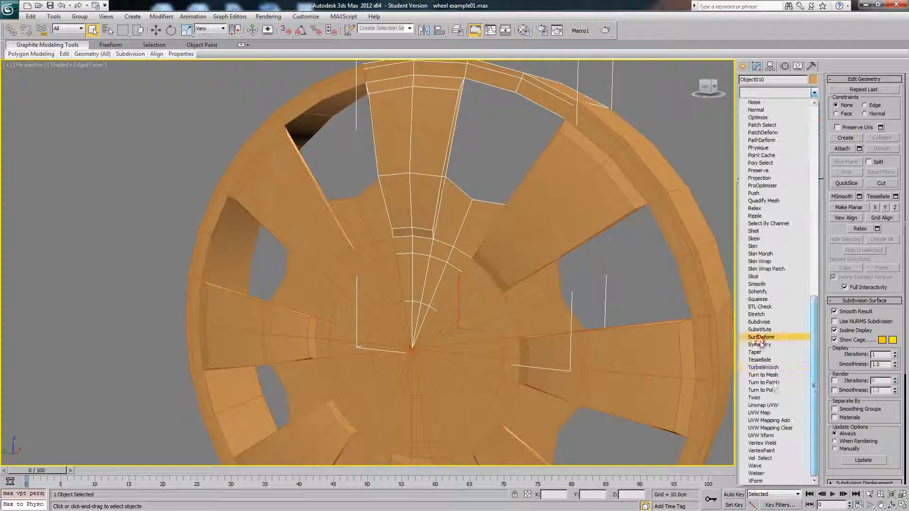
pyautogui.click(763, 368)
pyautogui.keyDown('alt'); pyautogui.moveTo(525, 214); pyautogui.dragTo(538, 217, button='middle'); pyautogui.keyUp('alt')
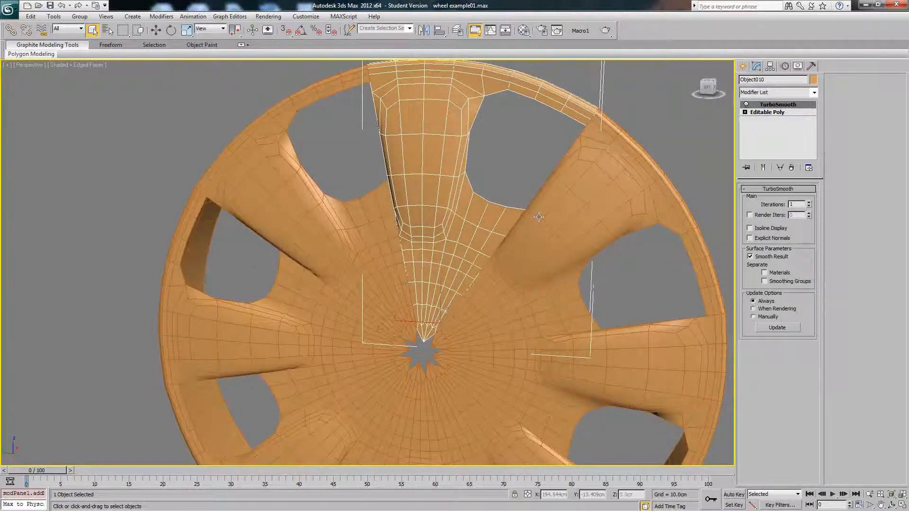
# Step: Return to the wedge's Editable Poly level and show the smoothed end result while editing
pyautogui.click(772, 114)
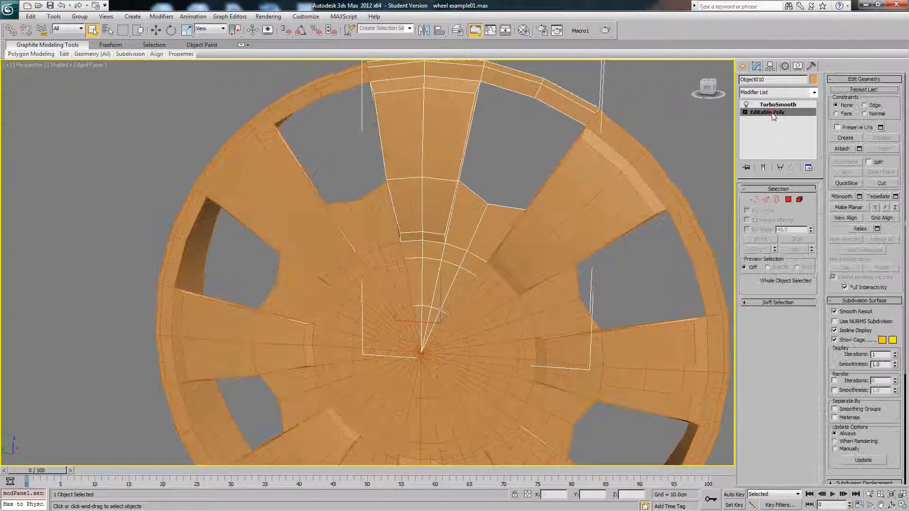
pyautogui.keyDown('alt'); pyautogui.moveTo(528, 173); pyautogui.dragTo(517, 194, button='middle'); pyautogui.keyUp('alt')
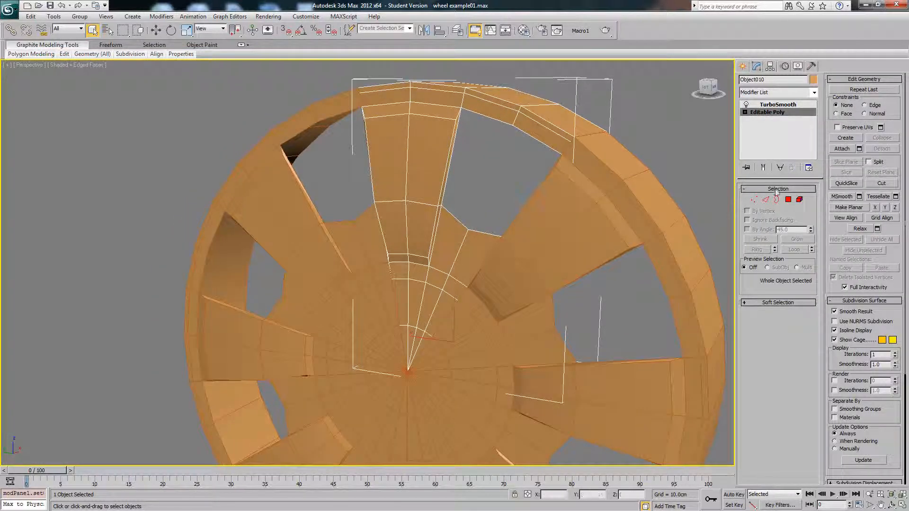
pyautogui.click(764, 168)
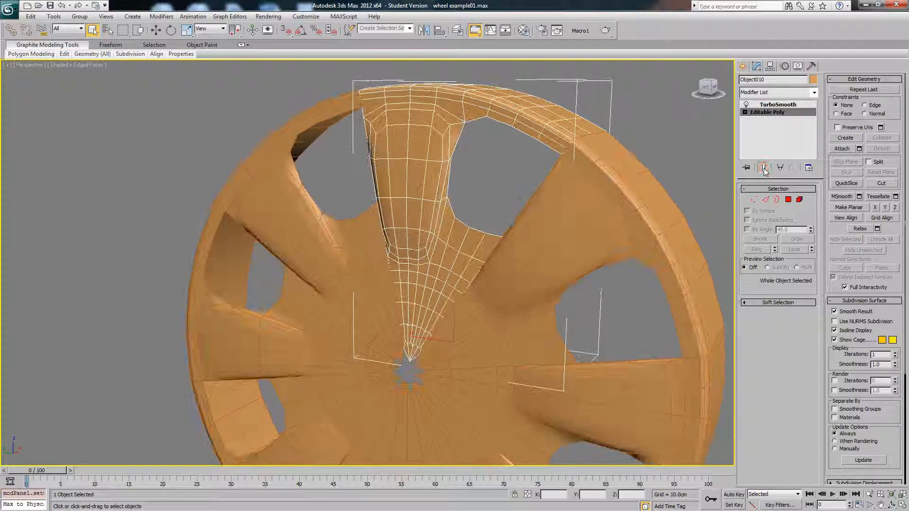
# Step: Compare the smoothed and unsmoothed wedge, leaving the end result hidden for editing
pyautogui.click(764, 169)
pyautogui.click(763, 169)
pyautogui.click(764, 169)
pyautogui.moveTo(573, 178)
pyautogui.keyDown('alt'); pyautogui.mouseDown(button='middle')
pyautogui.moveTo(534, 209)
pyautogui.moveTo(574, 187)
pyautogui.mouseUp(button='middle'); pyautogui.keyUp('alt')
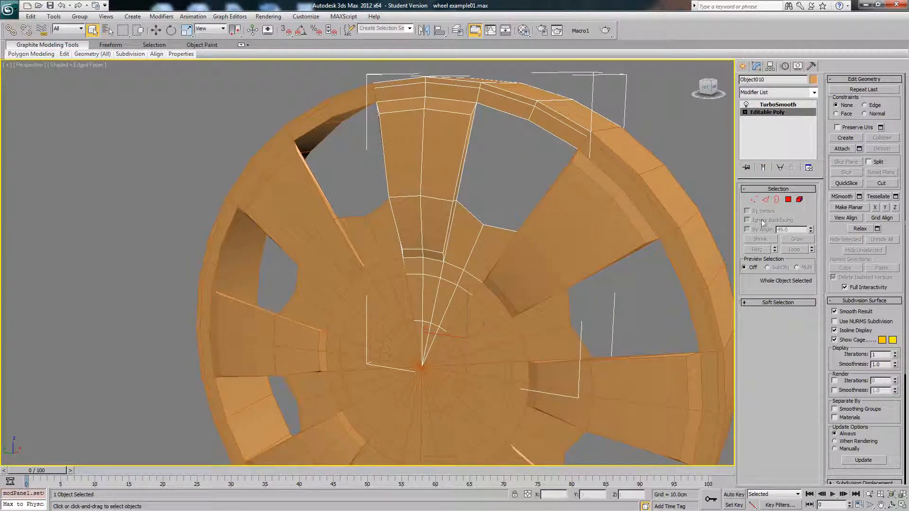
# Step: Select the wedge's four polygons around the hub centre and extrude them inward to recess the hub
pyautogui.click(768, 202)
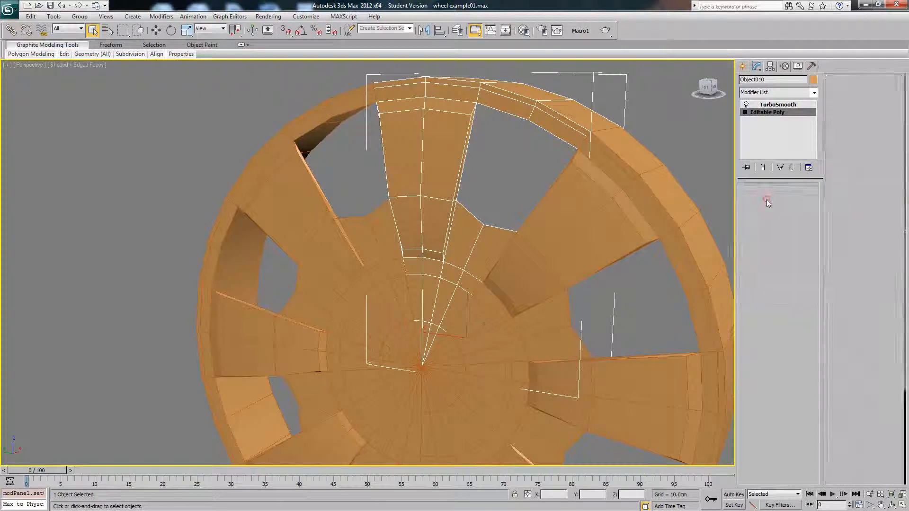
pyautogui.keyDown('alt'); pyautogui.moveTo(544, 280); pyautogui.dragTo(799, 209, button='middle'); pyautogui.keyUp('alt')
pyautogui.click(790, 201)
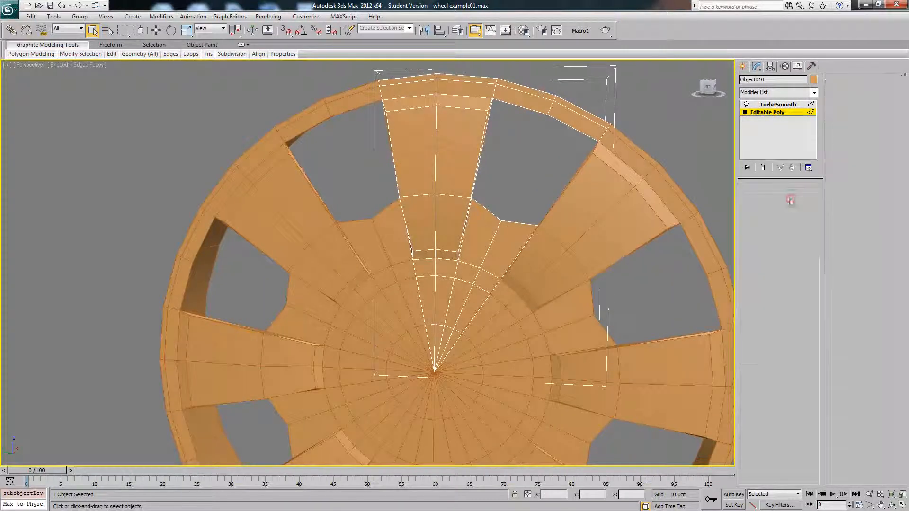
pyautogui.moveTo(436, 341); pyautogui.dragTo(492, 327, button='middle')
pyautogui.scroll(2, 487, 326)
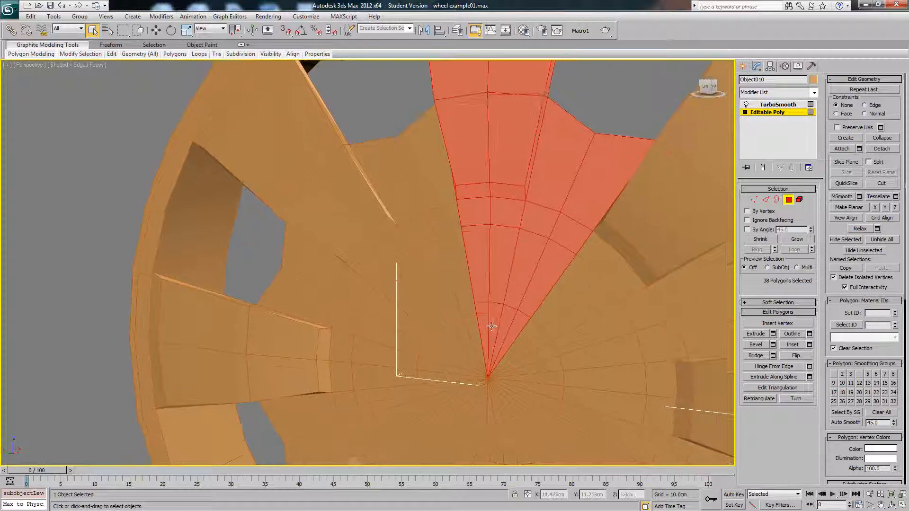
pyautogui.click(564, 332)
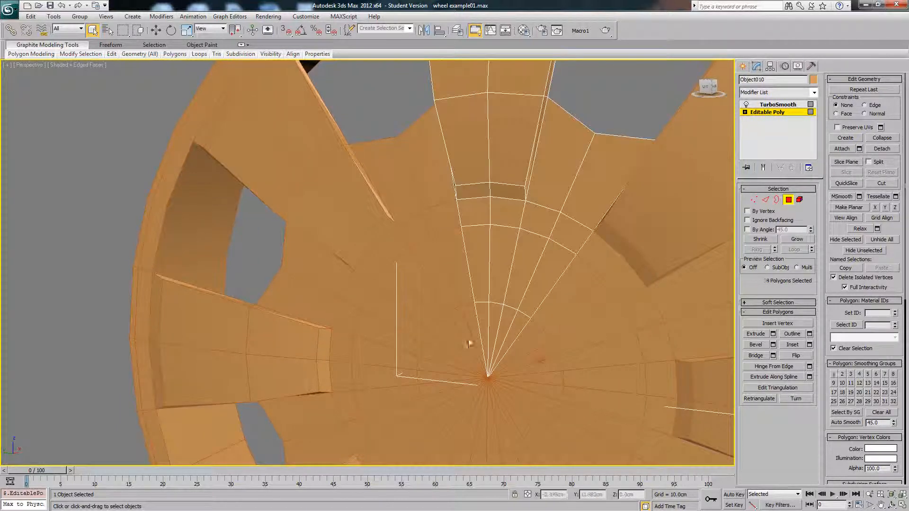
pyautogui.moveTo(466, 340); pyautogui.dragTo(540, 337)
pyautogui.keyDown('alt'); pyautogui.moveTo(541, 337); pyautogui.dragTo(711, 332, button='middle'); pyautogui.keyUp('alt')
pyautogui.click(756, 334)
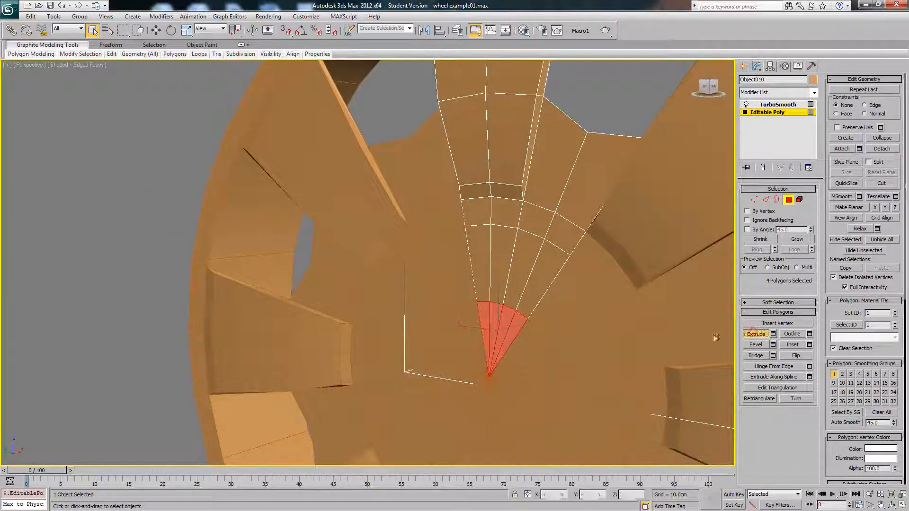
pyautogui.moveTo(500, 326); pyautogui.dragTo(513, 332)
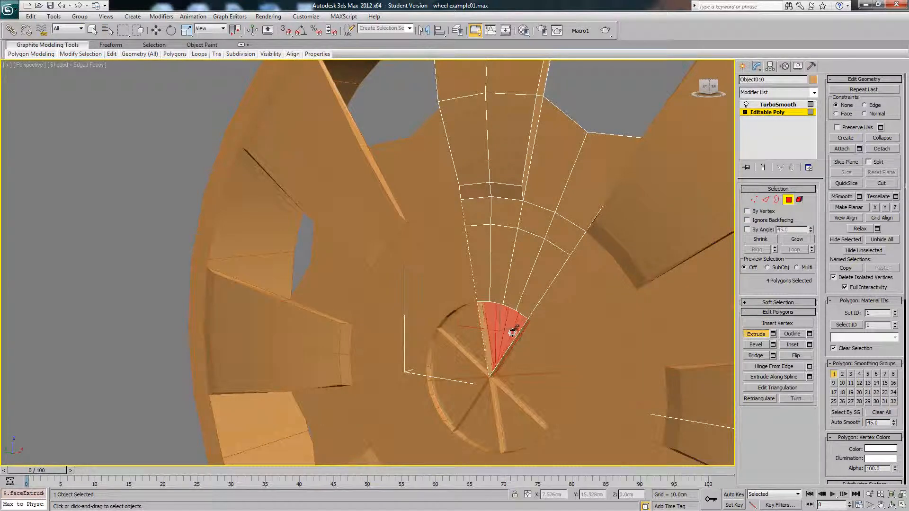
# Step: Delete the side walls that the hub extrusion left between neighbouring wedges
pyautogui.keyDown('alt'); pyautogui.moveTo(512, 333); pyautogui.dragTo(540, 293, button='middle'); pyautogui.keyUp('alt')
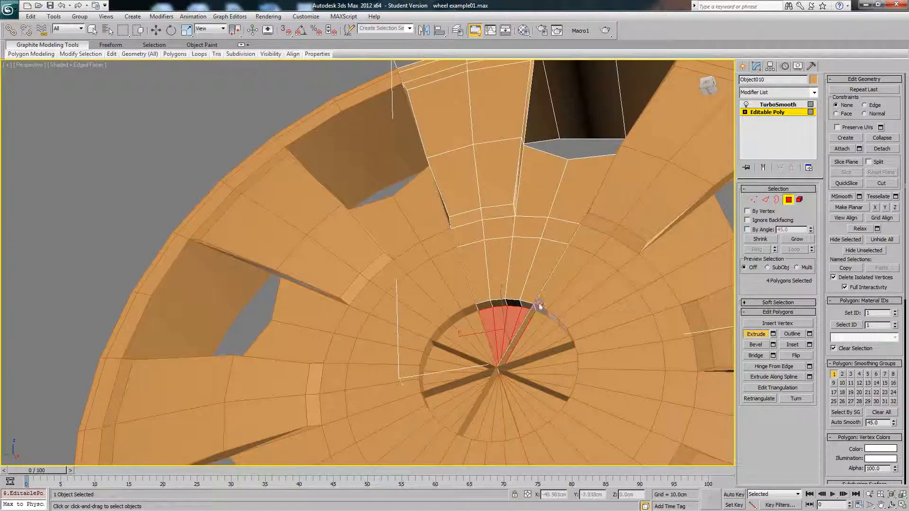
pyautogui.rightClick(539, 306)
pyautogui.click(524, 325)
pyautogui.press('Delete')
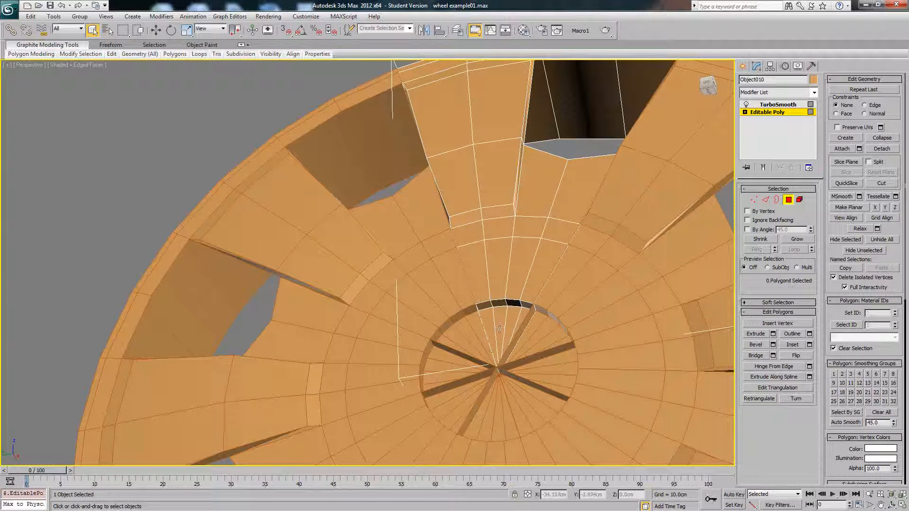
pyautogui.moveTo(502, 332)
pyautogui.keyDown('alt'); pyautogui.mouseDown(button='middle')
pyautogui.moveTo(464, 374)
pyautogui.moveTo(545, 284)
pyautogui.moveTo(498, 331)
pyautogui.mouseUp(button='middle'); pyautogui.keyUp('alt')
# Step: Select the wedge's two polygons between the spokes, below the window opening, and extrude them inward
pyautogui.click(469, 327)
pyautogui.keyDown('ctrl'); pyautogui.click(516, 341); pyautogui.keyUp('ctrl')
pyautogui.click(756, 335)
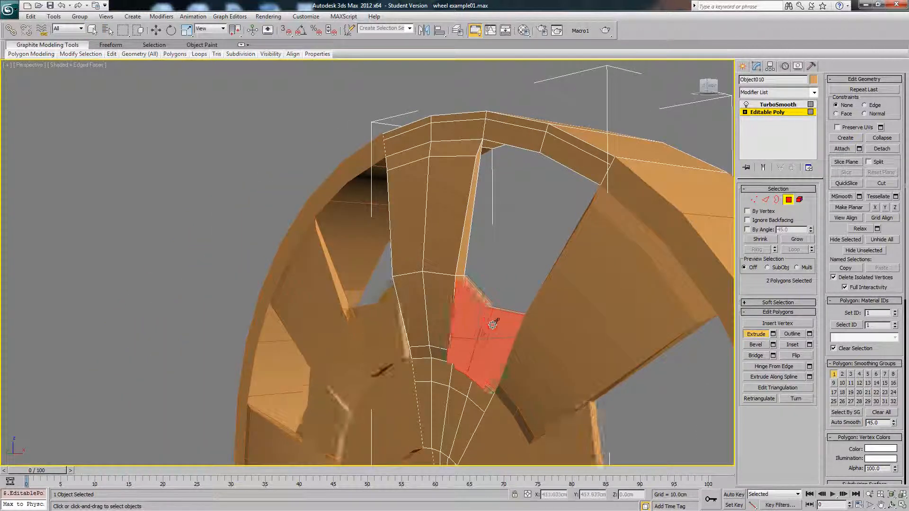
pyautogui.moveTo(498, 331); pyautogui.dragTo(498, 330)
pyautogui.rightClick(515, 290)
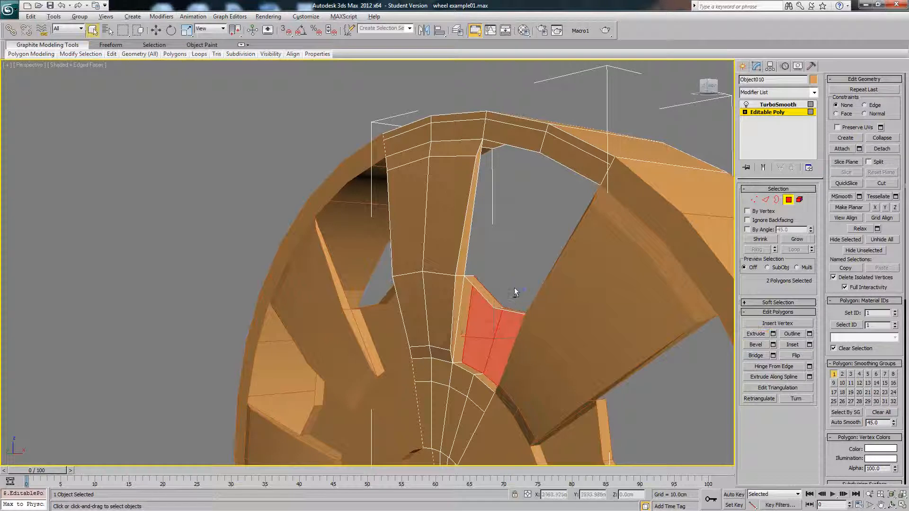
# Step: Delete the unneeded side polygons of the recess extrusion along the window opening
pyautogui.keyDown('alt'); pyautogui.moveTo(514, 288); pyautogui.dragTo(556, 251, button='middle'); pyautogui.keyUp('alt')
pyautogui.click(524, 310)
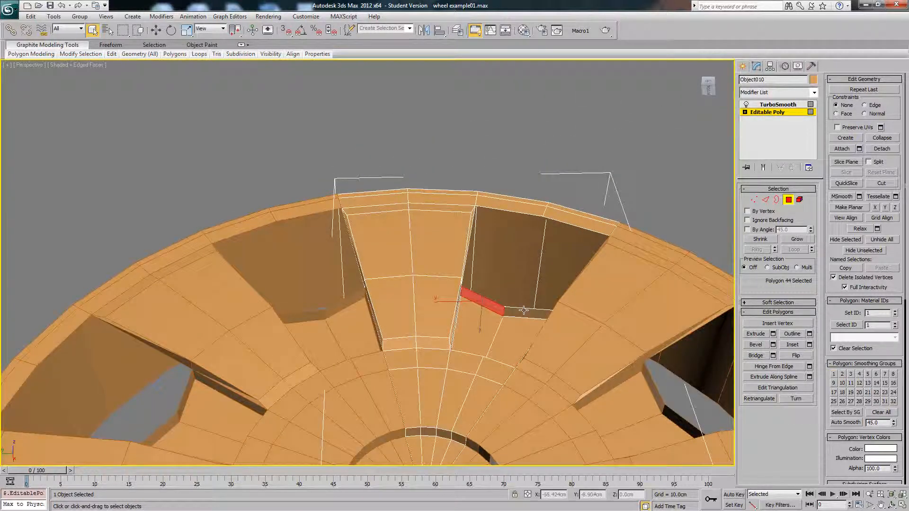
pyautogui.press('Delete')
pyautogui.keyDown('alt'); pyautogui.moveTo(536, 289); pyautogui.dragTo(579, 314, button='middle'); pyautogui.keyUp('alt')
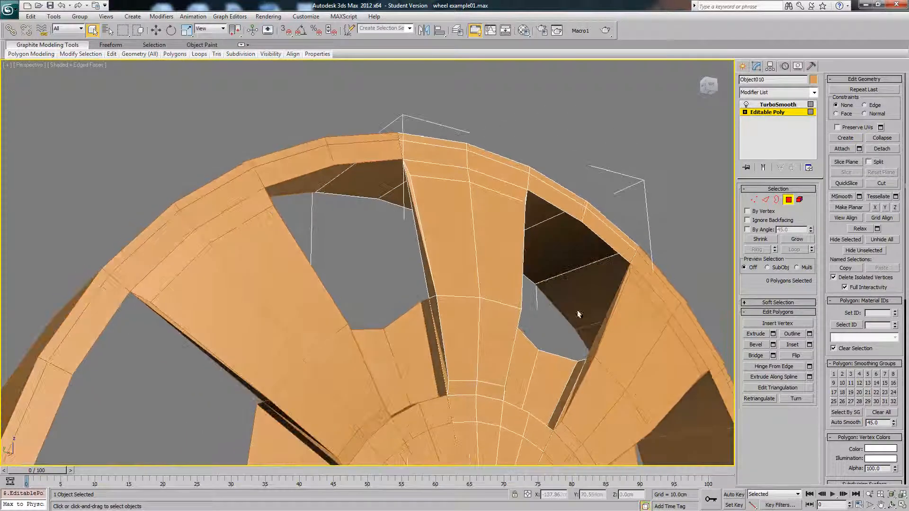
# Step: Select the four rear edges of the spoke's side walls and move them back along X
pyautogui.click(766, 200)
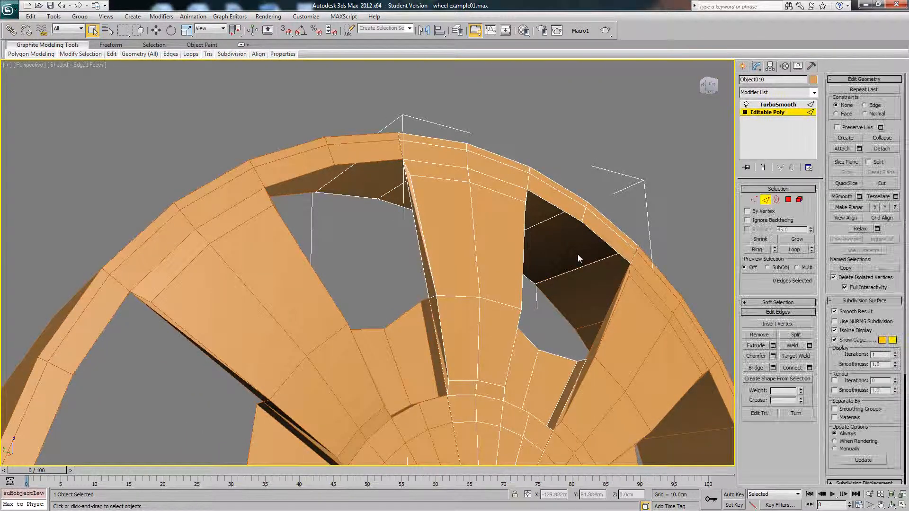
pyautogui.keyDown('alt'); pyautogui.moveTo(578, 254); pyautogui.dragTo(454, 205, button='middle'); pyautogui.keyUp('alt')
pyautogui.click(421, 284)
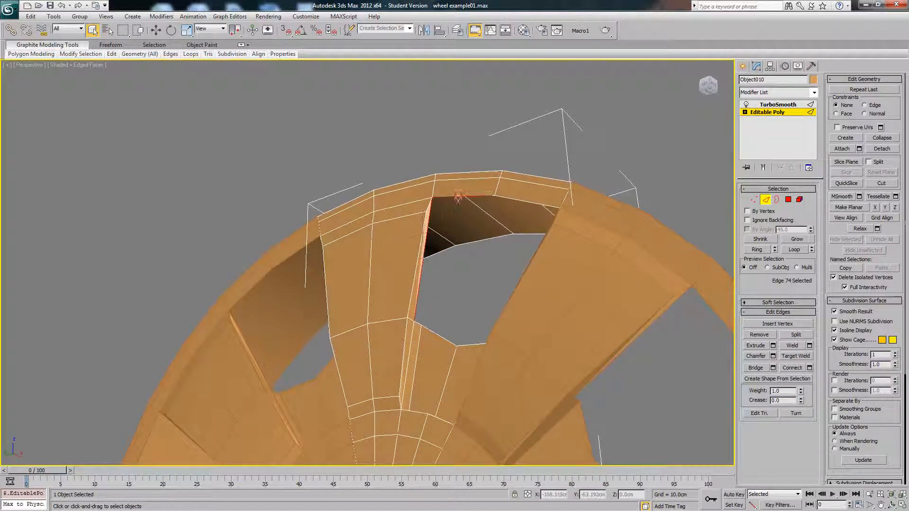
pyautogui.keyDown('alt'); pyautogui.moveTo(534, 244); pyautogui.dragTo(572, 259, button='middle'); pyautogui.keyUp('alt')
pyautogui.keyDown('alt'); pyautogui.moveTo(338, 238); pyautogui.dragTo(351, 223, button='middle'); pyautogui.keyUp('alt')
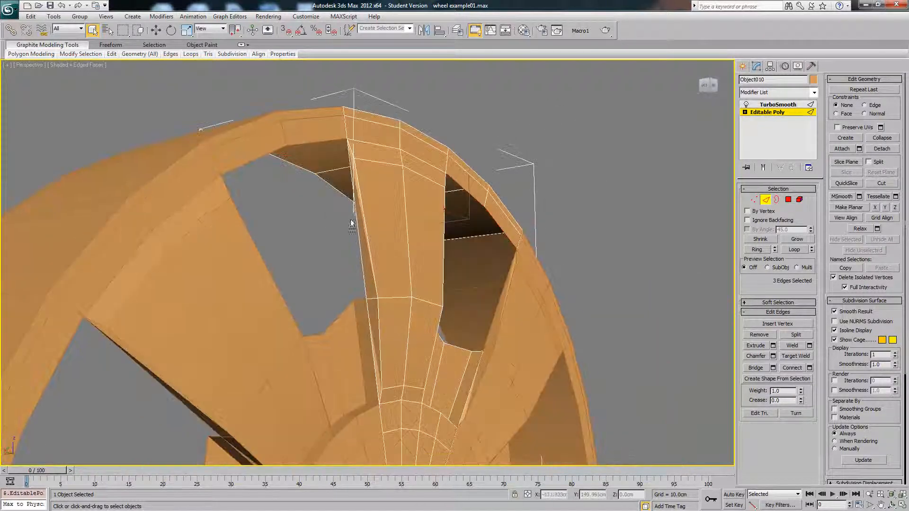
pyautogui.keyDown('ctrl'); pyautogui.click(355, 212); pyautogui.keyUp('ctrl')
pyautogui.keyDown('alt'); pyautogui.moveTo(474, 238); pyautogui.dragTo(433, 222, button='middle'); pyautogui.keyUp('alt')
pyautogui.press('w')
pyautogui.moveTo(444, 221)
pyautogui.mouseDown()
pyautogui.moveTo(458, 221)
pyautogui.moveTo(449, 221)
pyautogui.mouseUp()
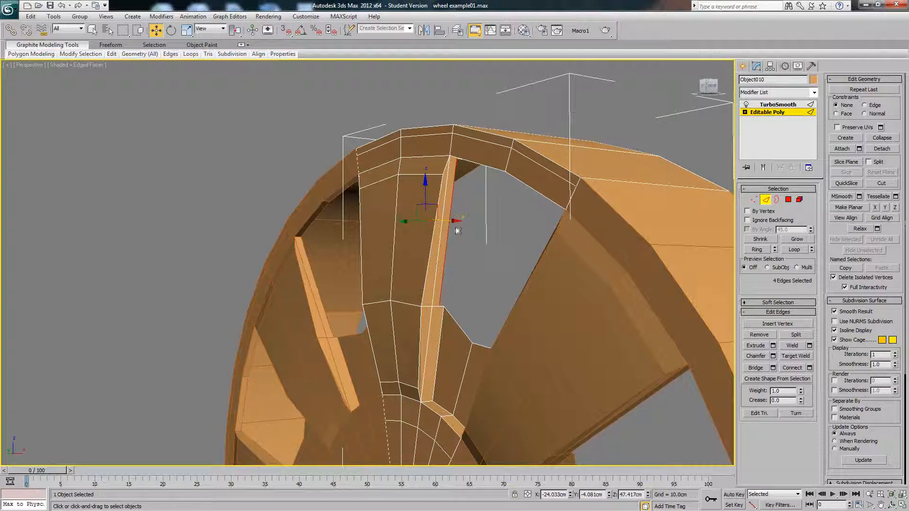
# Step: Snap the selected spoke edges to the recess's corner vertex with vertex snapping, and turn snapping off again
pyautogui.click(285, 30)
pyautogui.rightClick(285, 30)
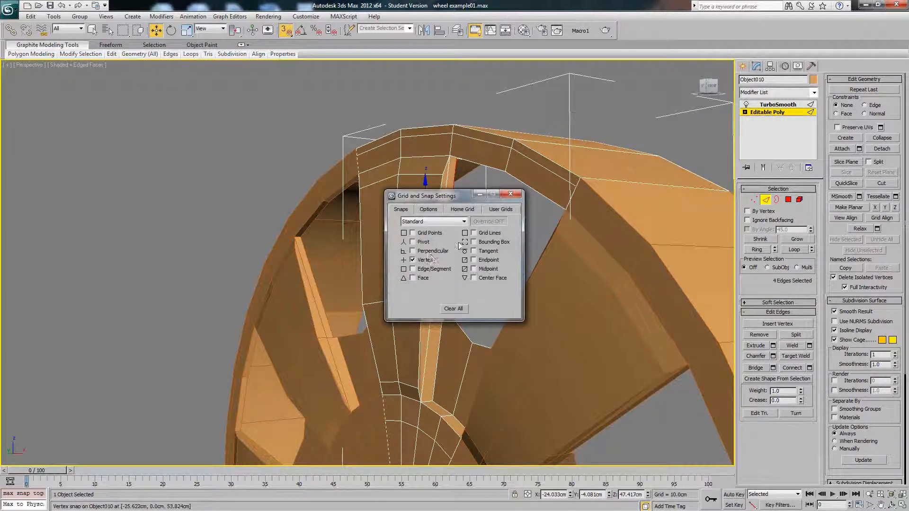
pyautogui.click(511, 195)
pyautogui.scroll(4, 454, 294)
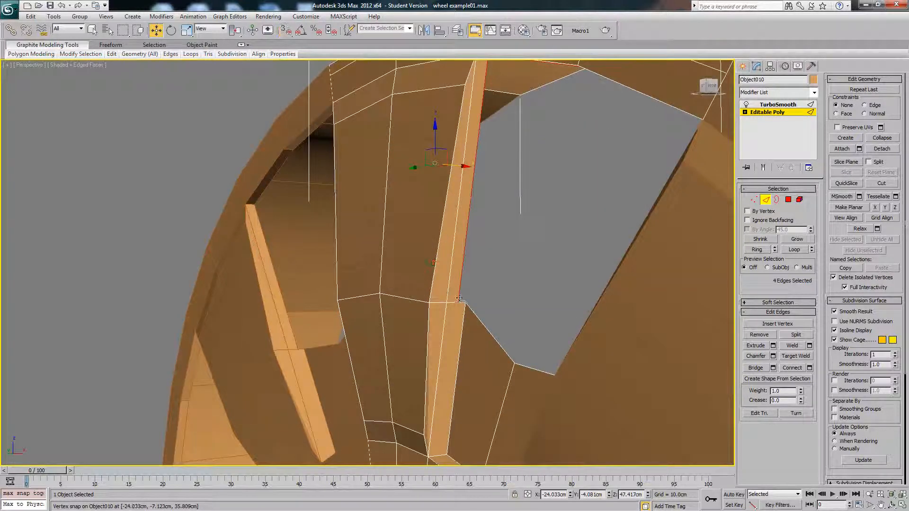
pyautogui.moveTo(459, 298); pyautogui.dragTo(466, 300)
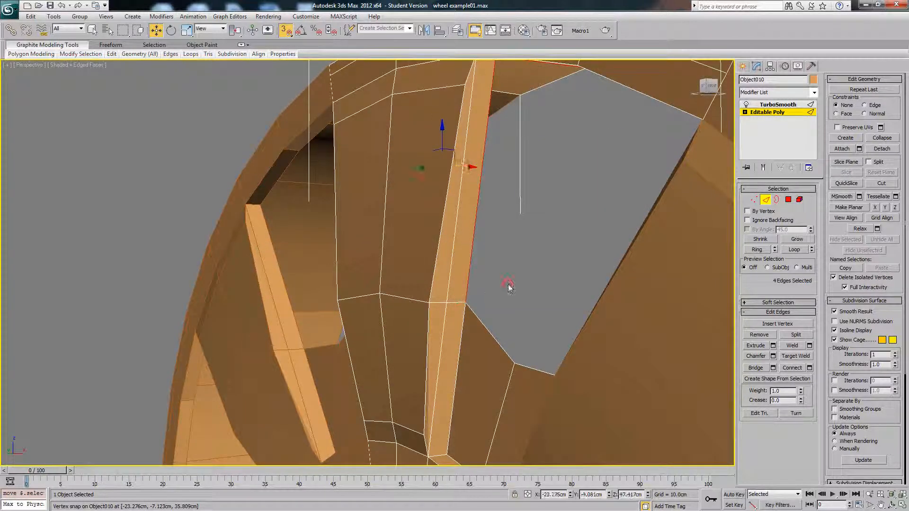
pyautogui.click(509, 286)
pyautogui.scroll(-4, 507, 275)
pyautogui.press('s')
pyautogui.moveTo(507, 270)
pyautogui.keyDown('alt'); pyautogui.mouseDown(button='middle')
pyautogui.moveTo(470, 259)
pyautogui.moveTo(513, 260)
pyautogui.moveTo(493, 261)
pyautogui.mouseUp(button='middle'); pyautogui.keyUp('alt')
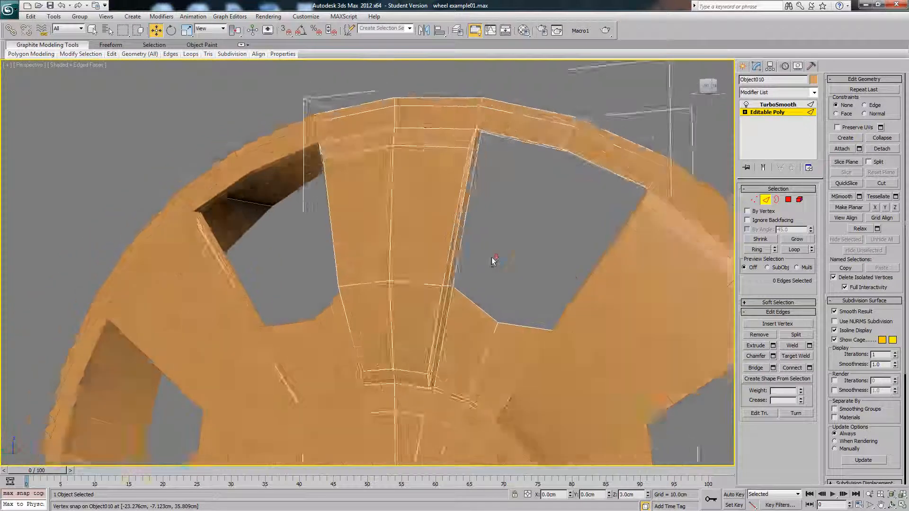
# Step: Weld all of the wedge's vertices so that the spoke wall joins the recess corner
pyautogui.scroll(-4, 498, 261)
pyautogui.click(751, 200)
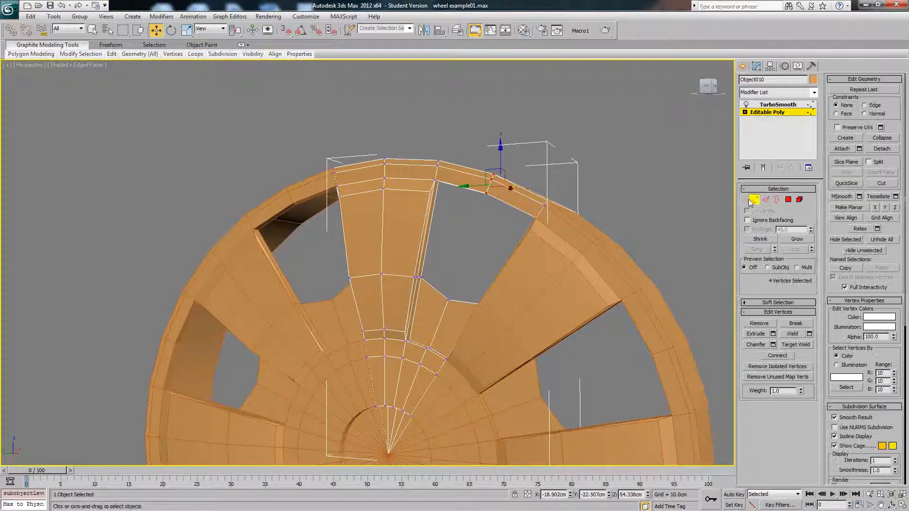
pyautogui.click(794, 334)
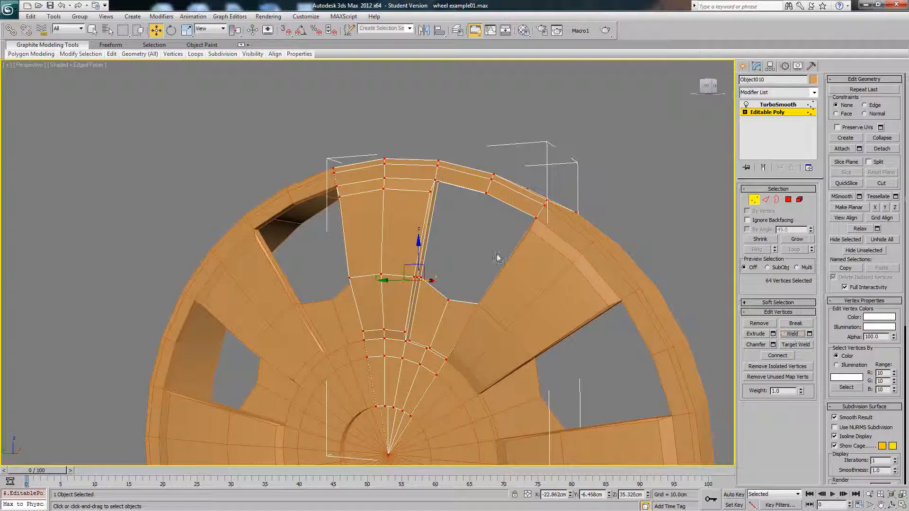
pyautogui.click(486, 245)
pyautogui.keyDown('alt'); pyautogui.moveTo(486, 246); pyautogui.dragTo(504, 254, button='middle'); pyautogui.keyUp('alt')
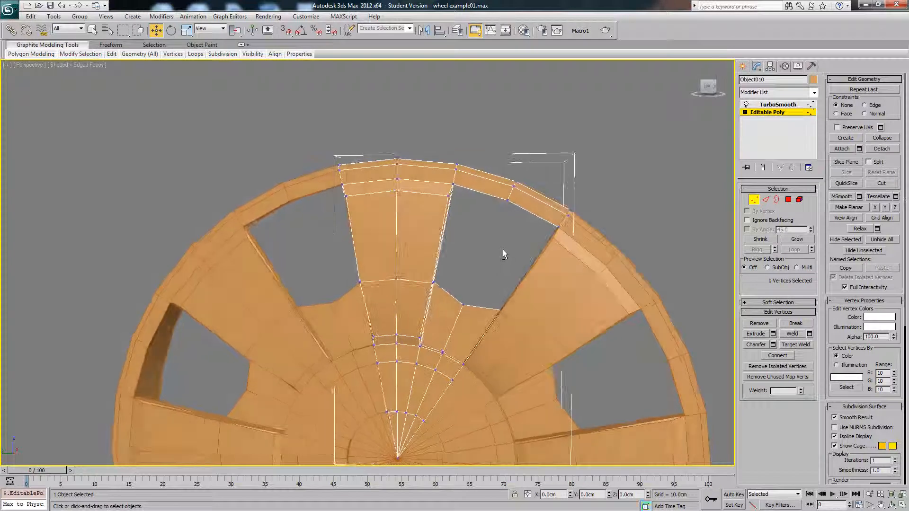
pyautogui.scroll(4, 442, 304)
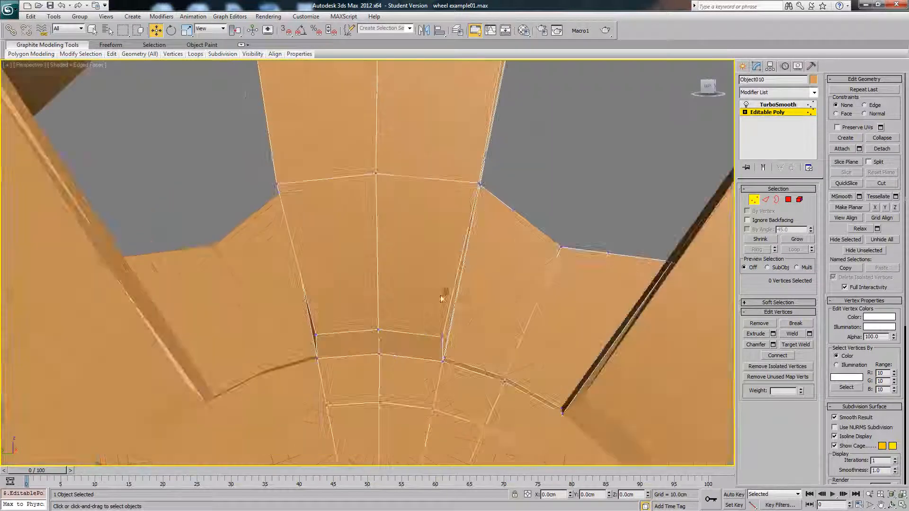
pyautogui.scroll(-2, 449, 301)
pyautogui.scroll(-3, 460, 306)
pyautogui.keyDown('alt'); pyautogui.moveTo(426, 270); pyautogui.dragTo(457, 279, button='middle'); pyautogui.keyUp('alt')
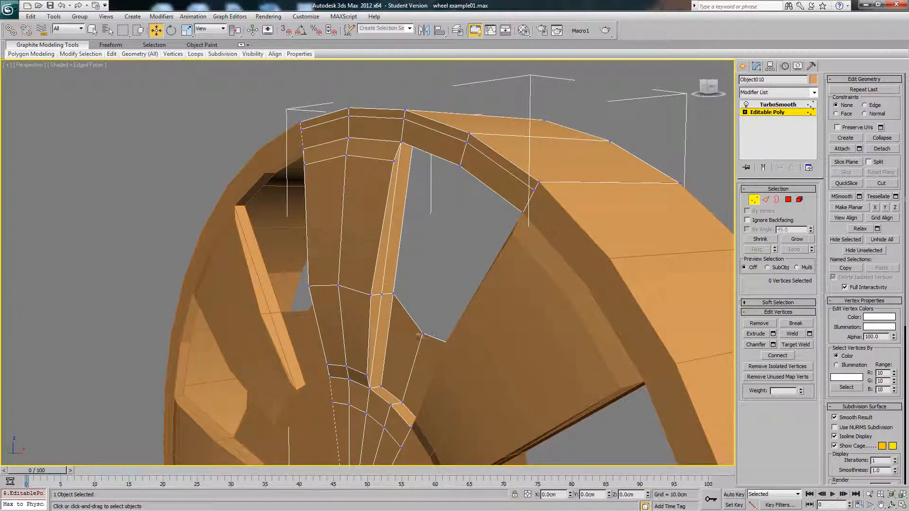
pyautogui.click(765, 200)
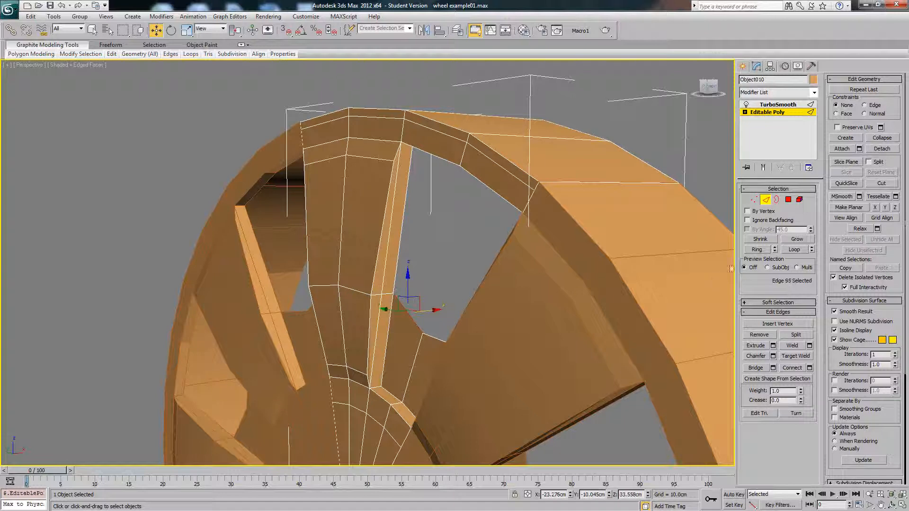
pyautogui.click(777, 200)
pyautogui.click(397, 268)
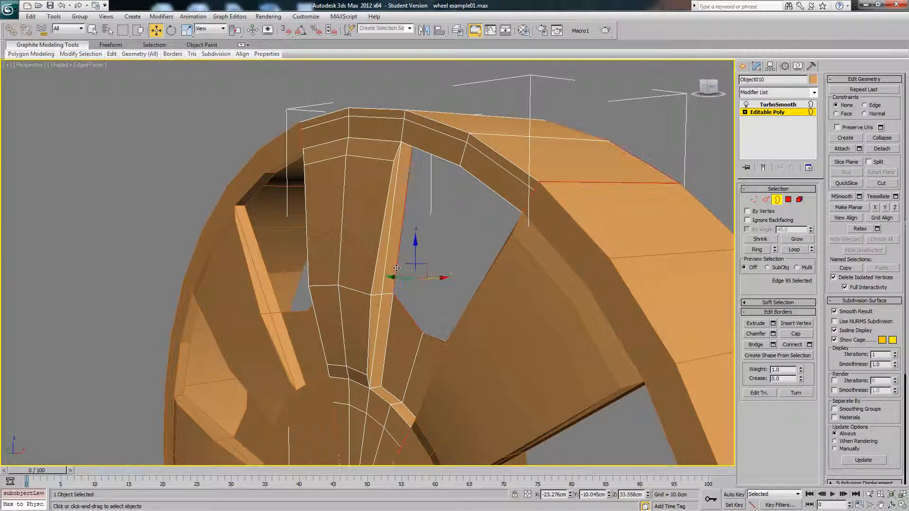
pyautogui.keyDown('alt'); pyautogui.moveTo(416, 287); pyautogui.dragTo(619, 248, button='middle'); pyautogui.keyUp('alt')
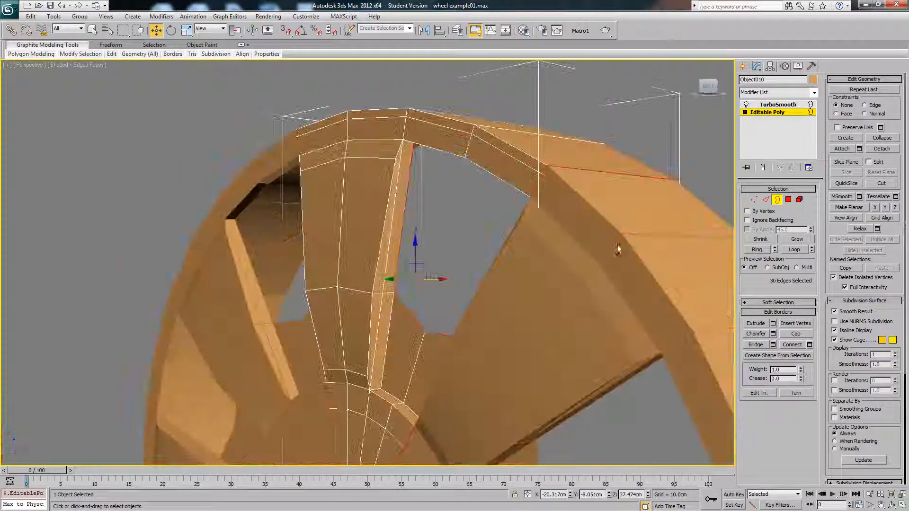
# Step: Select the open edges around the window, on both sides of the spoke, and extend them backward as new polygons
pyautogui.click(765, 200)
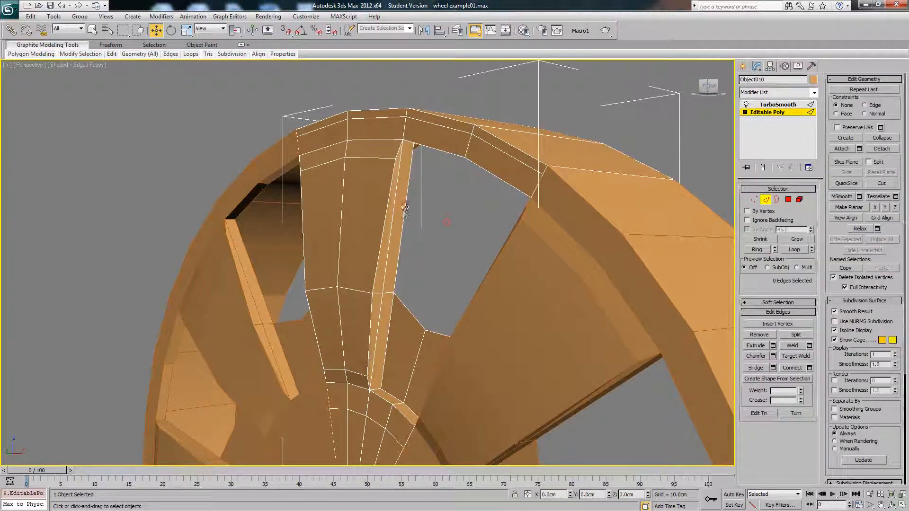
pyautogui.click(405, 210)
pyautogui.keyDown('ctrl'); pyautogui.click(432, 330); pyautogui.keyUp('ctrl')
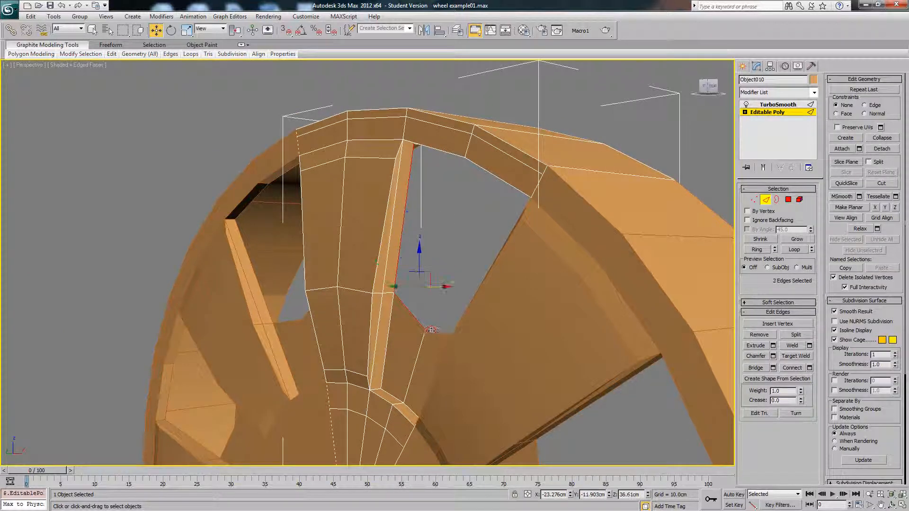
pyautogui.keyDown('alt'); pyautogui.moveTo(442, 236); pyautogui.dragTo(336, 239, button='middle'); pyautogui.keyUp('alt')
pyautogui.keyDown('ctrl'); pyautogui.click(441, 202); pyautogui.keyUp('ctrl')
pyautogui.keyDown('ctrl'); pyautogui.click(495, 199); pyautogui.keyUp('ctrl')
pyautogui.keyDown('alt'); pyautogui.moveTo(277, 216); pyautogui.dragTo(401, 237, button='middle'); pyautogui.keyUp('alt')
pyautogui.keyDown('ctrl'); pyautogui.click(401, 237); pyautogui.keyUp('ctrl')
pyautogui.keyDown('shift'); pyautogui.moveTo(398, 231); pyautogui.dragTo(423, 227); pyautogui.keyUp('shift')
pyautogui.scroll(-3, 448, 265)
pyautogui.keyDown('alt'); pyautogui.moveTo(416, 279); pyautogui.dragTo(463, 264, button='middle'); pyautogui.keyUp('alt')
pyautogui.click(498, 258)
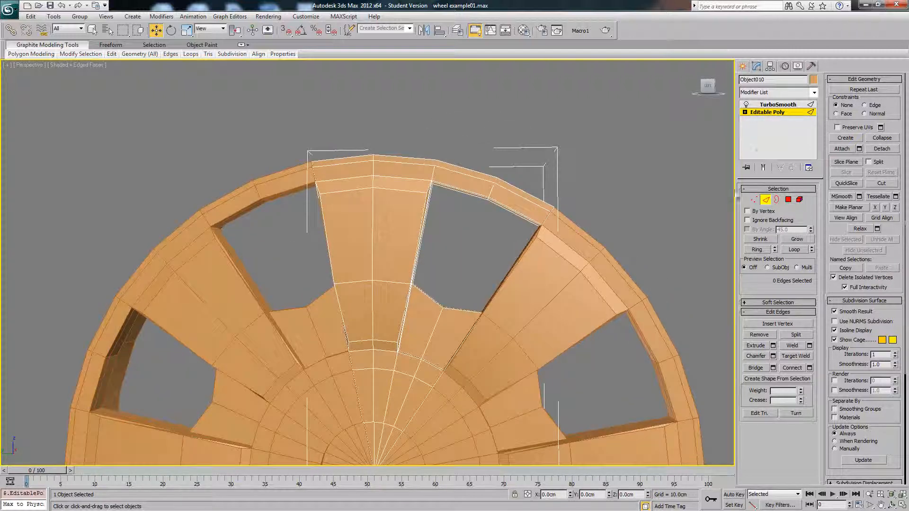
# Step: Show the smoothed end result without edged faces and examine the whole wheel
pyautogui.click(763, 168)
pyautogui.moveTo(549, 209)
pyautogui.mouseDown(button='middle')
pyautogui.moveTo(552, 191)
pyautogui.moveTo(538, 215)
pyautogui.mouseUp(button='middle')
pyautogui.press('F4')
pyautogui.scroll(-3, 551, 191)
pyautogui.moveTo(513, 262); pyautogui.dragTo(563, 193, button='middle')
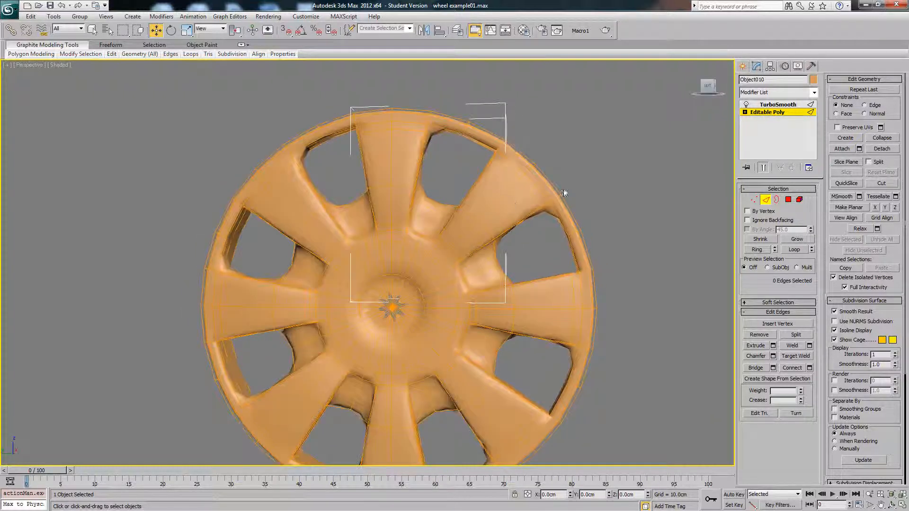
# Step: Leave edge editing and return to the unsmoothed wheel with its edges displayed
pyautogui.click(767, 200)
pyautogui.click(766, 171)
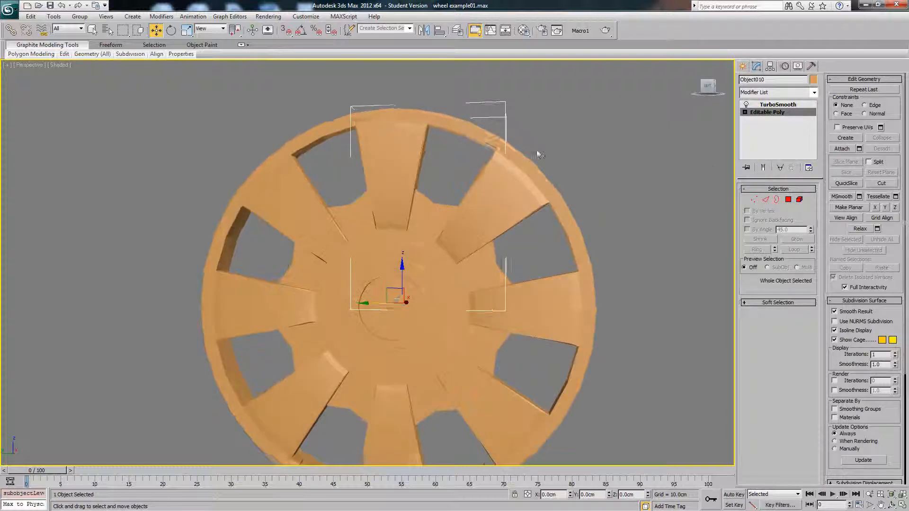
pyautogui.scroll(3, 521, 157)
pyautogui.moveTo(410, 130); pyautogui.dragTo(463, 173, button='middle')
pyautogui.press('F4')
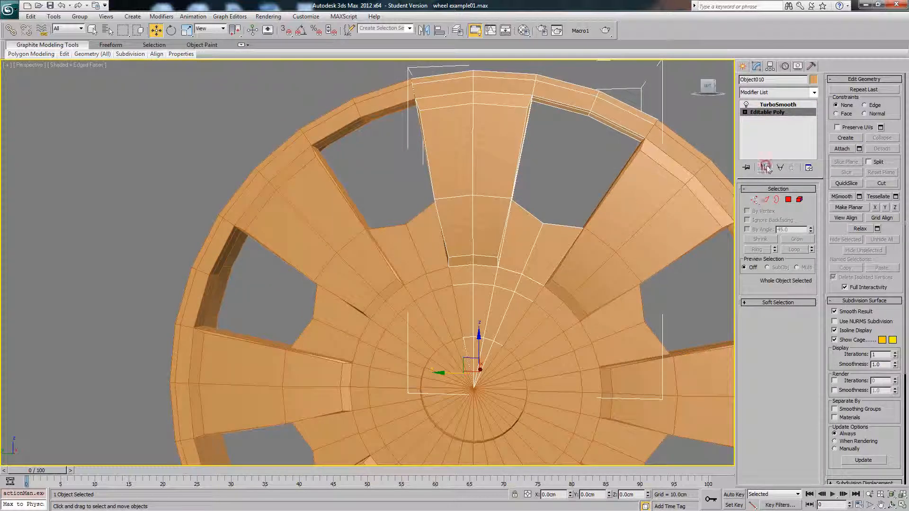
# Step: Start Swift Loop and insert an edge loop down the spoke face, close to its edge beside the wedge's window
pyautogui.click(763, 167)
pyautogui.click(761, 170)
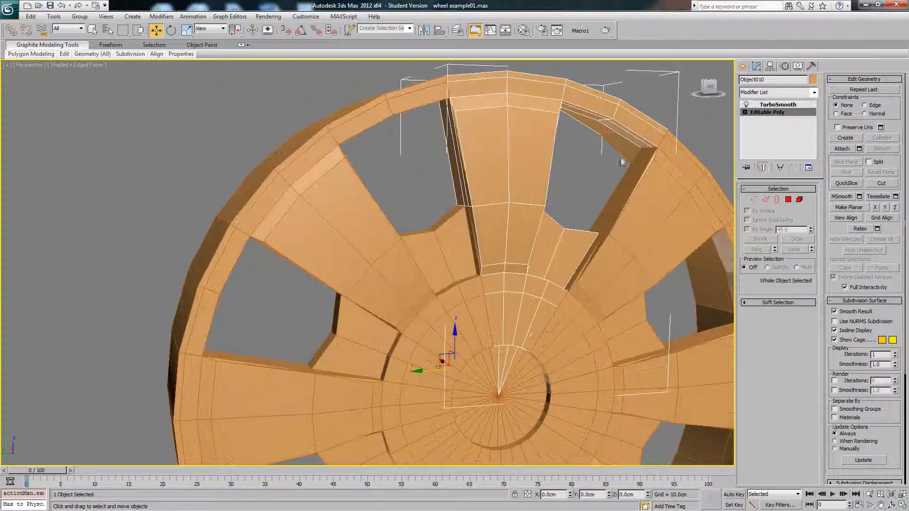
pyautogui.keyDown('alt'); pyautogui.moveTo(621, 157); pyautogui.dragTo(590, 166, button='middle'); pyautogui.keyUp('alt')
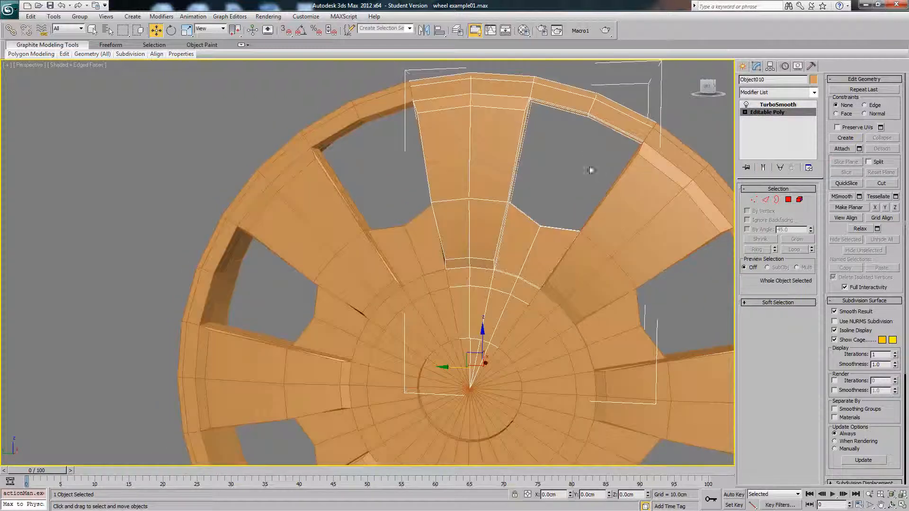
pyautogui.moveTo(94, 55)
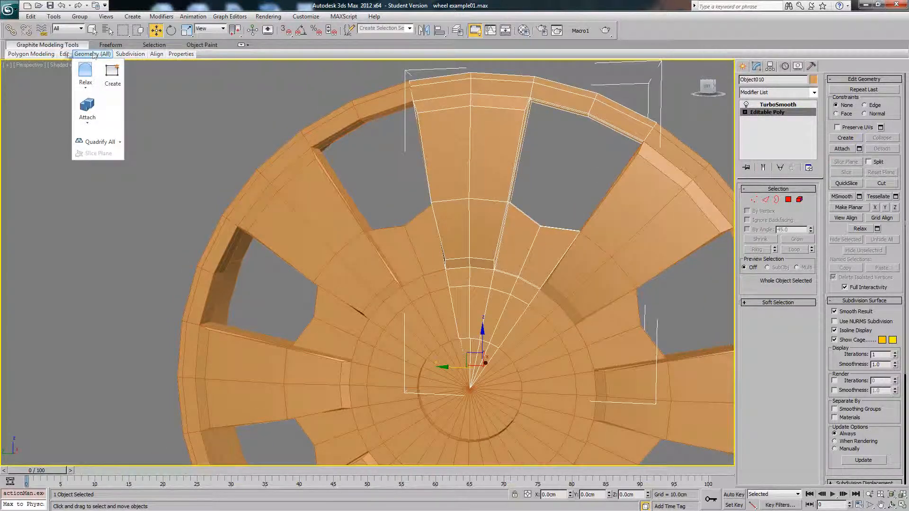
pyautogui.moveTo(64, 54)
pyautogui.click(141, 78)
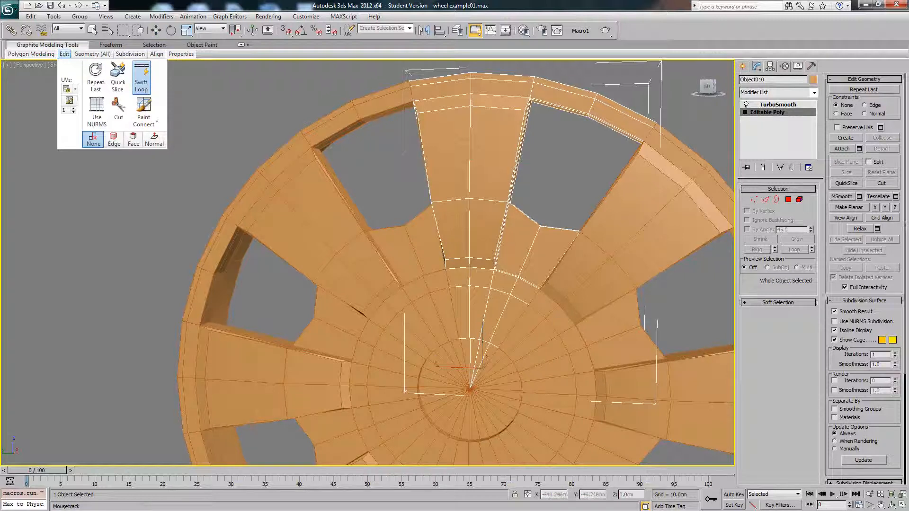
pyautogui.moveTo(535, 108)
pyautogui.mouseDown(button='middle')
pyautogui.moveTo(532, 122)
pyautogui.moveTo(519, 113)
pyautogui.mouseUp(button='middle')
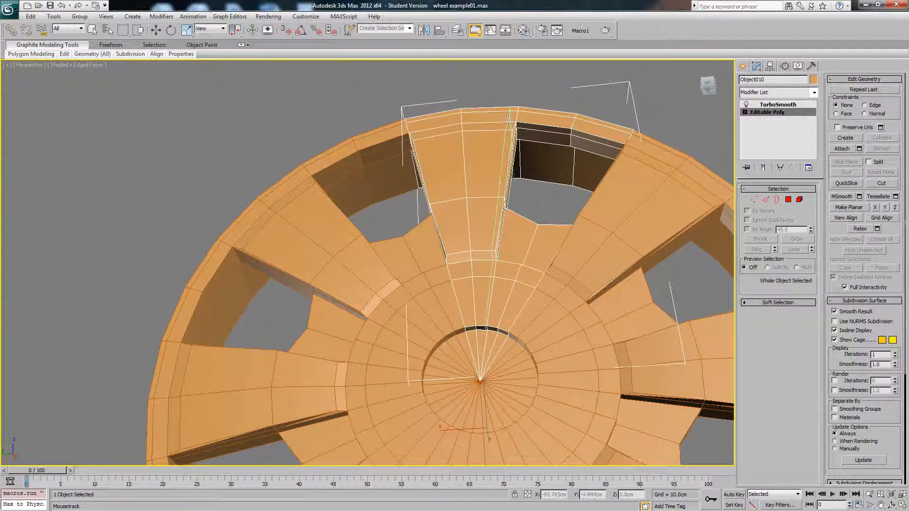
pyautogui.keyDown('alt'); pyautogui.moveTo(510, 119); pyautogui.dragTo(509, 141, button='middle'); pyautogui.keyUp('alt')
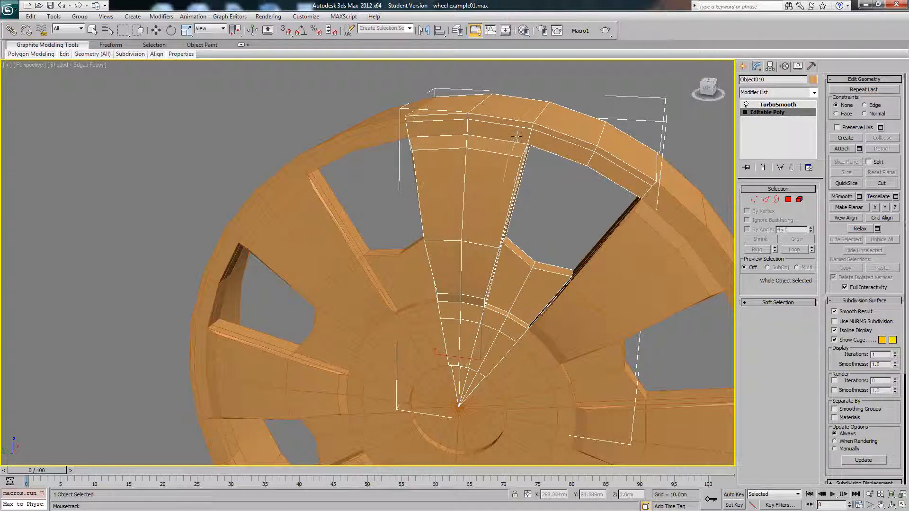
pyautogui.keyDown('alt'); pyautogui.moveTo(516, 137); pyautogui.dragTo(514, 119, button='middle'); pyautogui.keyUp('alt')
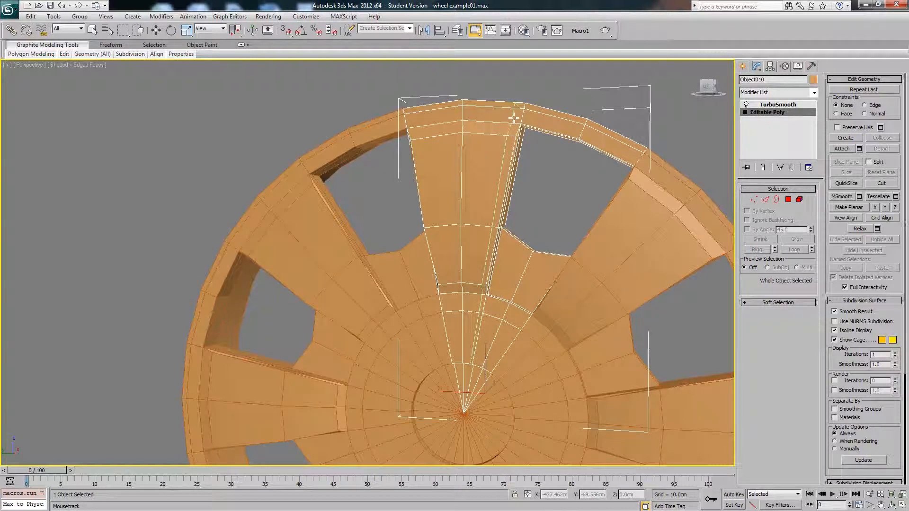
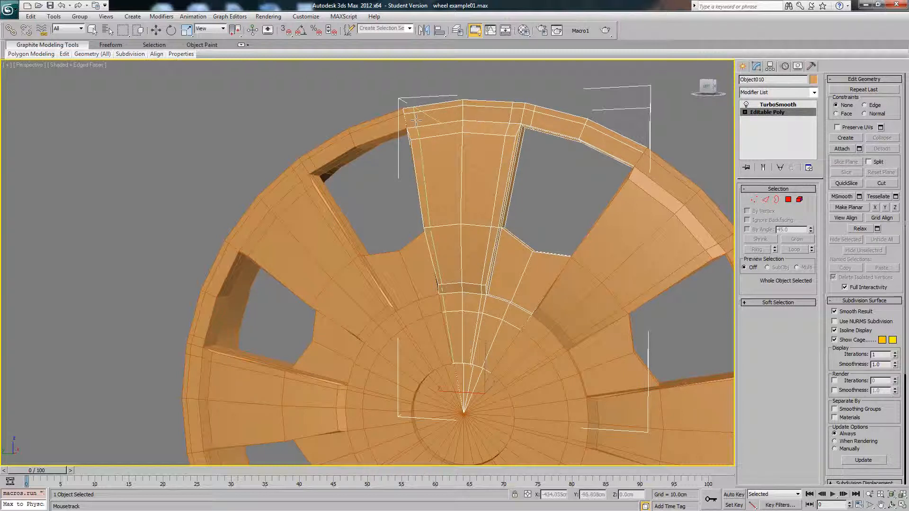
# Step: Insert supporting edge loops along the spoke's opposite side and close to the window's rim and side walls
pyautogui.moveTo(418, 120); pyautogui.dragTo(419, 119)
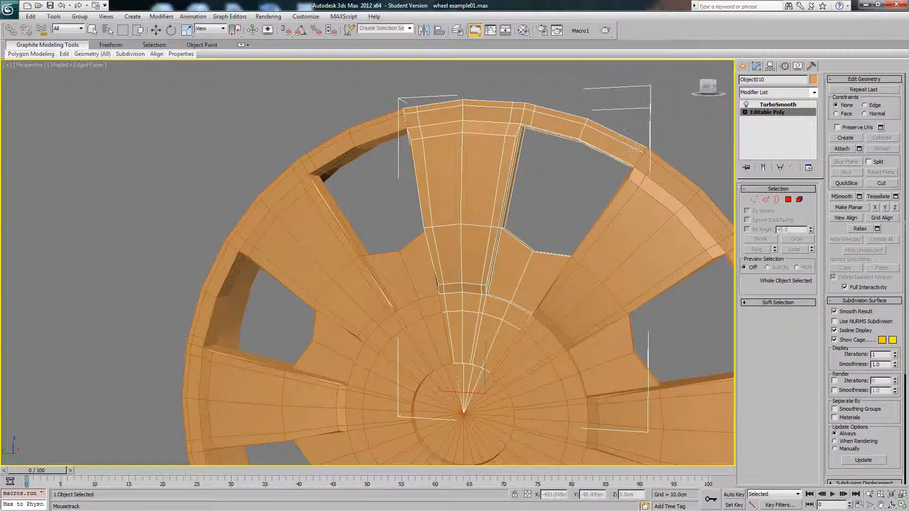
pyautogui.keyDown('alt'); pyautogui.moveTo(594, 183); pyautogui.dragTo(500, 208, button='middle'); pyautogui.keyUp('alt')
pyautogui.scroll(4, 471, 215)
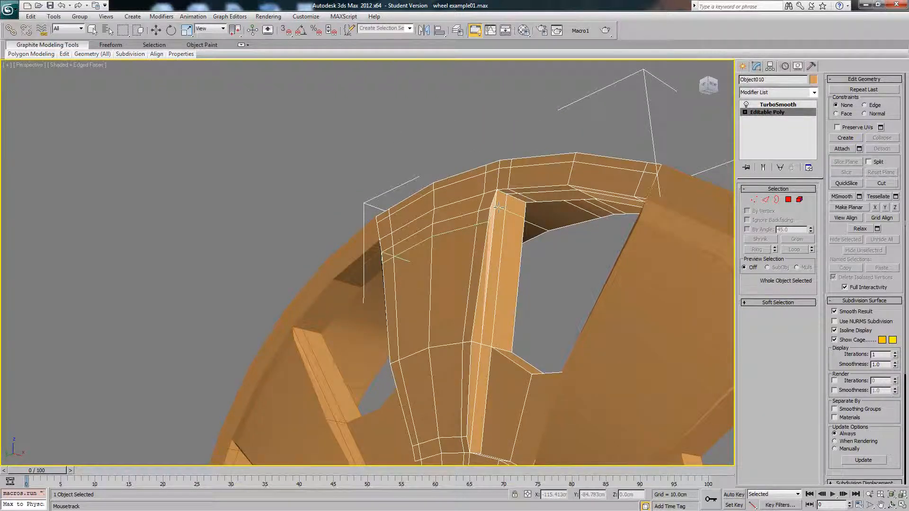
pyautogui.moveTo(552, 236)
pyautogui.keyDown('alt'); pyautogui.mouseDown(button='middle')
pyautogui.moveTo(646, 256)
pyautogui.moveTo(582, 252)
pyautogui.moveTo(560, 238)
pyautogui.mouseUp(button='middle'); pyautogui.keyUp('alt')
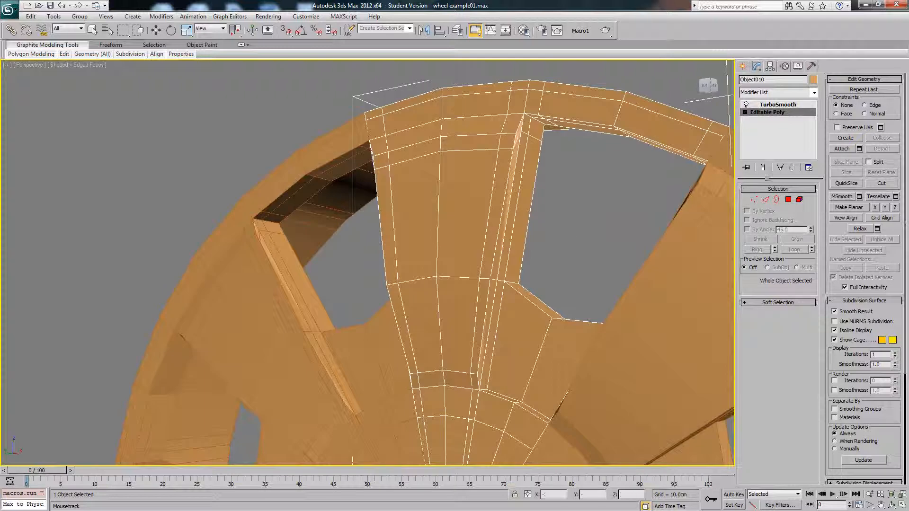
# Step: Check the smoothed spokes without edged faces and return to the unsmoothed wheel with its edges displayed
pyautogui.click(763, 168)
pyautogui.moveTo(570, 182)
pyautogui.mouseDown(button='middle')
pyautogui.moveTo(579, 194)
pyautogui.moveTo(556, 208)
pyautogui.moveTo(585, 215)
pyautogui.moveTo(535, 211)
pyautogui.mouseUp(button='middle')
pyautogui.press('F4')
pyautogui.scroll(-3, 579, 193)
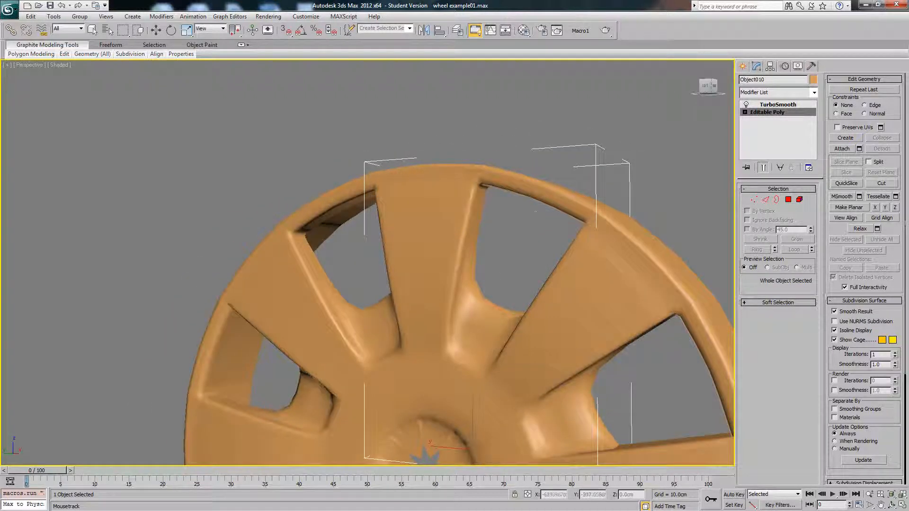
pyautogui.click(766, 168)
pyautogui.press('F4')
# Step: Insert another Swift Loop edge loop through the recessed section, close to the wedge's border with the neighbouring spoke
pyautogui.scroll(5, 514, 238)
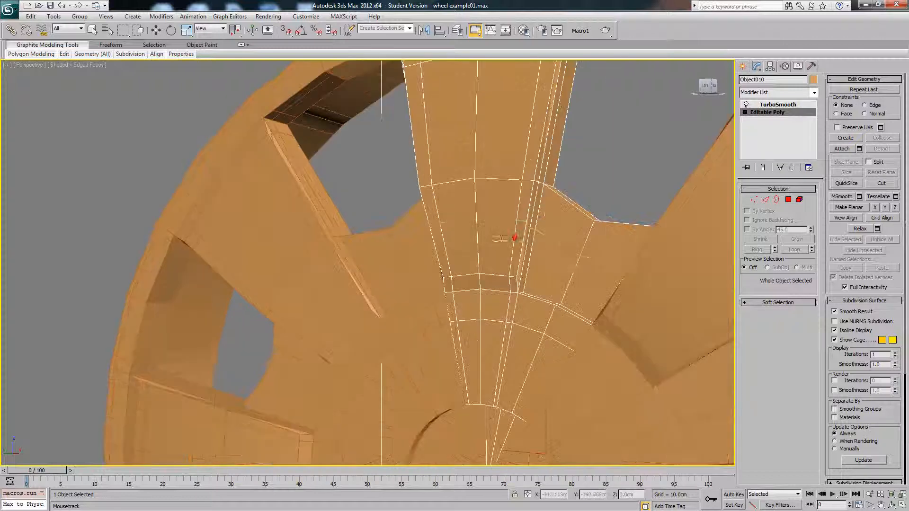
pyautogui.keyDown('alt'); pyautogui.moveTo(564, 200); pyautogui.dragTo(580, 203, button='middle'); pyautogui.keyUp('alt')
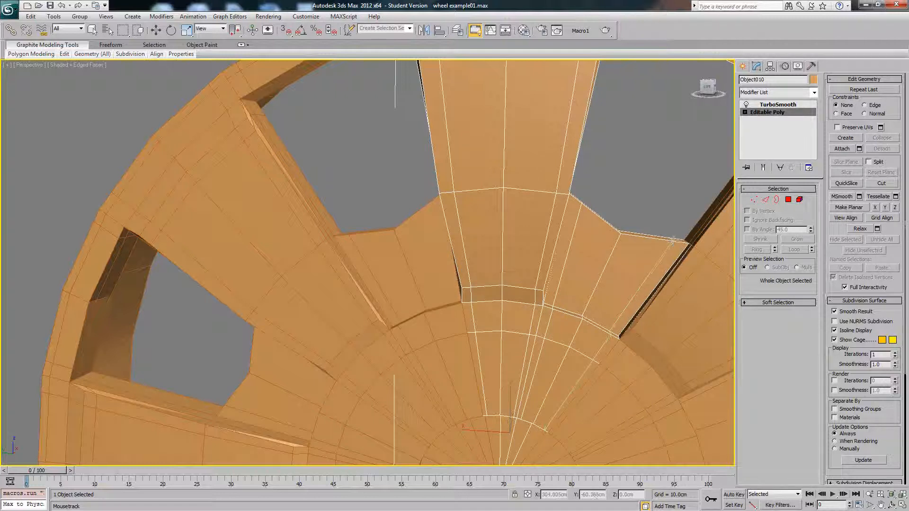
pyautogui.keyDown('alt'); pyautogui.moveTo(571, 326); pyautogui.dragTo(562, 330, button='middle'); pyautogui.keyUp('alt')
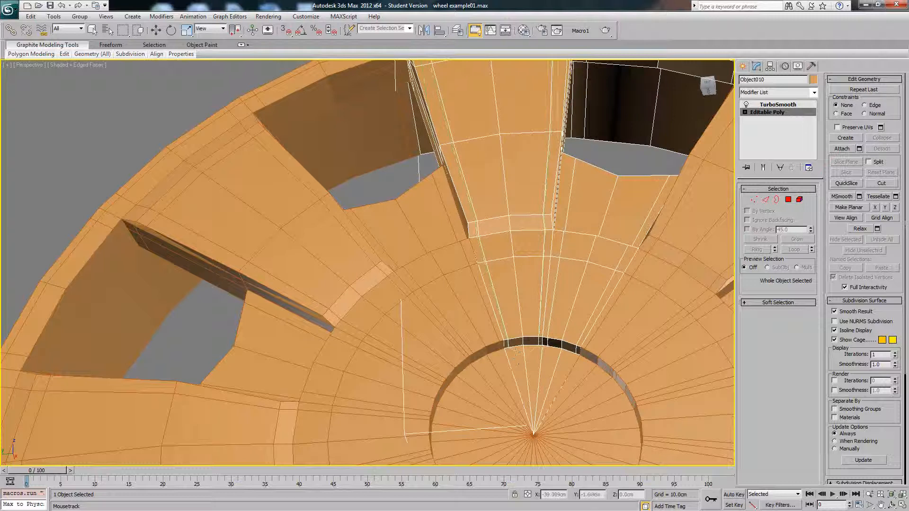
pyautogui.keyDown('alt'); pyautogui.moveTo(587, 244); pyautogui.dragTo(601, 262, button='middle'); pyautogui.keyUp('alt')
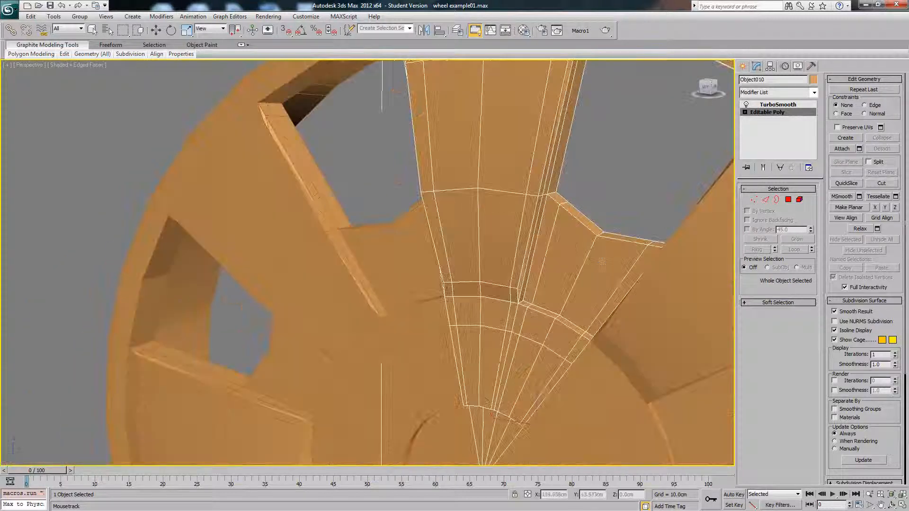
# Step: Show the smoothed result without edged faces, examine the rim, spokes and hub from several angles, and leave Swift Loop
pyautogui.click(764, 169)
pyautogui.press('F4')
pyautogui.moveTo(623, 205)
pyautogui.mouseDown(button='middle')
pyautogui.moveTo(600, 223)
pyautogui.moveTo(566, 199)
pyautogui.moveTo(611, 225)
pyautogui.moveTo(619, 217)
pyautogui.moveTo(566, 231)
pyautogui.moveTo(630, 192)
pyautogui.moveTo(508, 258)
pyautogui.mouseUp(button='middle')
pyautogui.scroll(-3, 625, 207)
pyautogui.scroll(3, 604, 208)
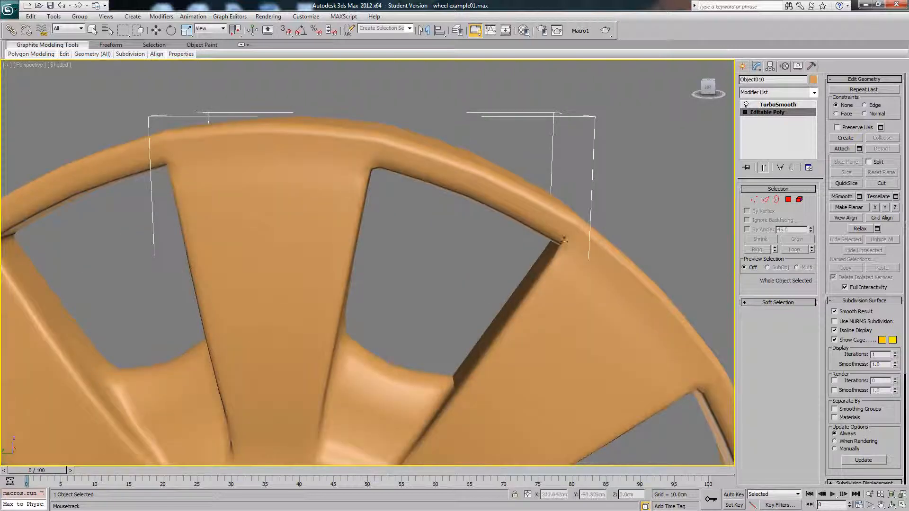
pyautogui.scroll(-5, 507, 246)
pyautogui.keyDown('alt'); pyautogui.moveTo(473, 227); pyautogui.dragTo(495, 231, button='middle'); pyautogui.keyUp('alt')
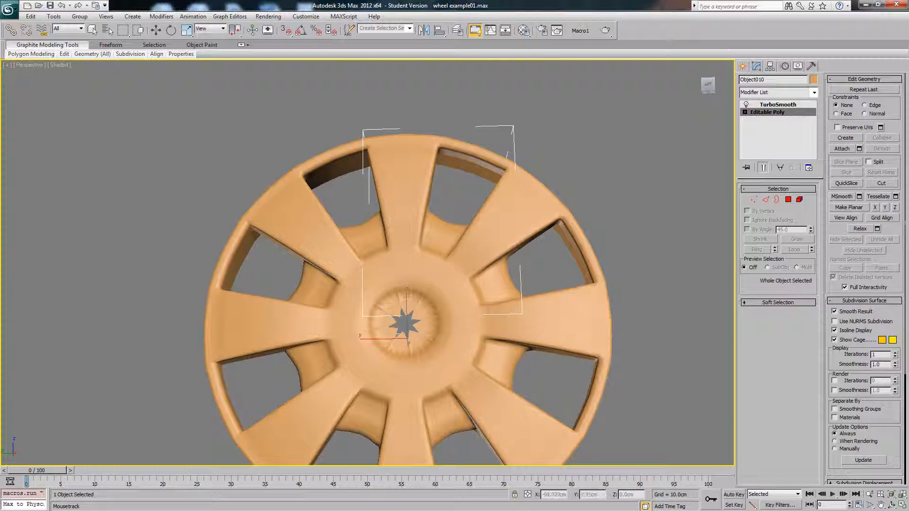
pyautogui.scroll(3, 414, 278)
pyautogui.scroll(2, 408, 235)
pyautogui.scroll(-6, 432, 297)
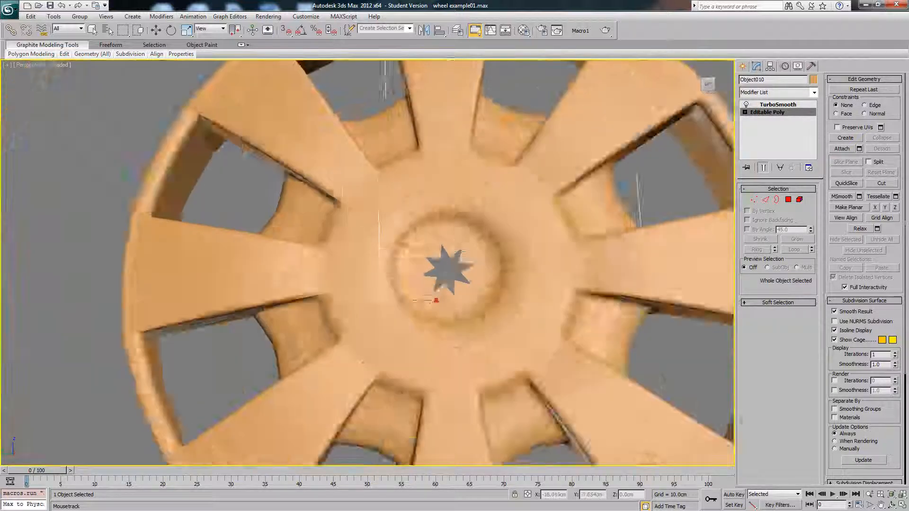
pyautogui.scroll(2, 435, 275)
pyautogui.keyDown('alt'); pyautogui.moveTo(464, 244); pyautogui.dragTo(455, 270, button='middle'); pyautogui.keyUp('alt')
pyautogui.press('w')
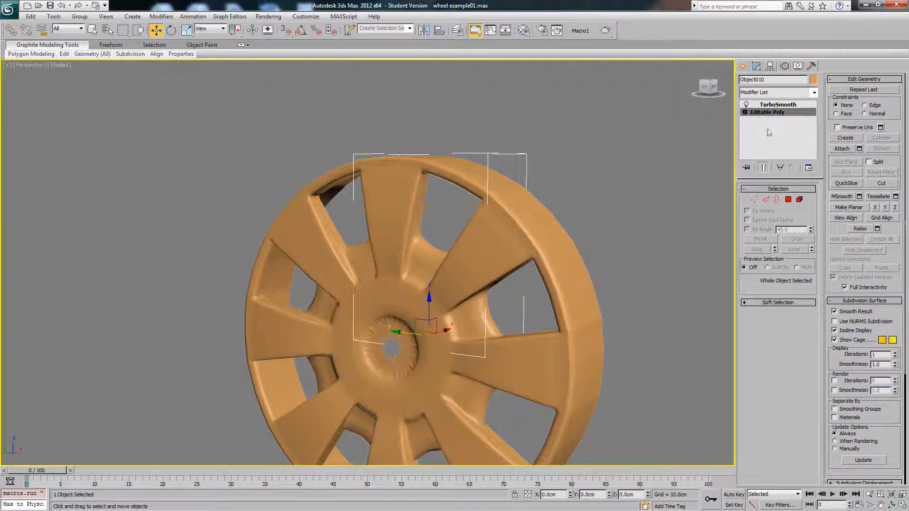
# Step: On the unsmoothed wedge, select the row of five vertices across the middle of the spoke face and move it outward along X
pyautogui.click(765, 167)
pyautogui.scroll(5, 424, 213)
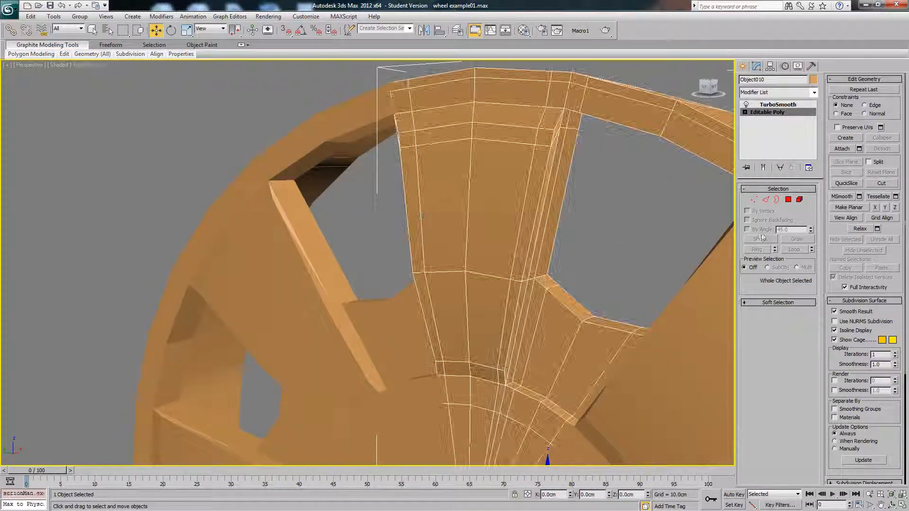
pyautogui.click(754, 201)
pyautogui.keyDown('alt'); pyautogui.moveTo(497, 266); pyautogui.dragTo(533, 262, button='middle'); pyautogui.keyUp('alt')
pyautogui.click(478, 275)
pyautogui.click(483, 271)
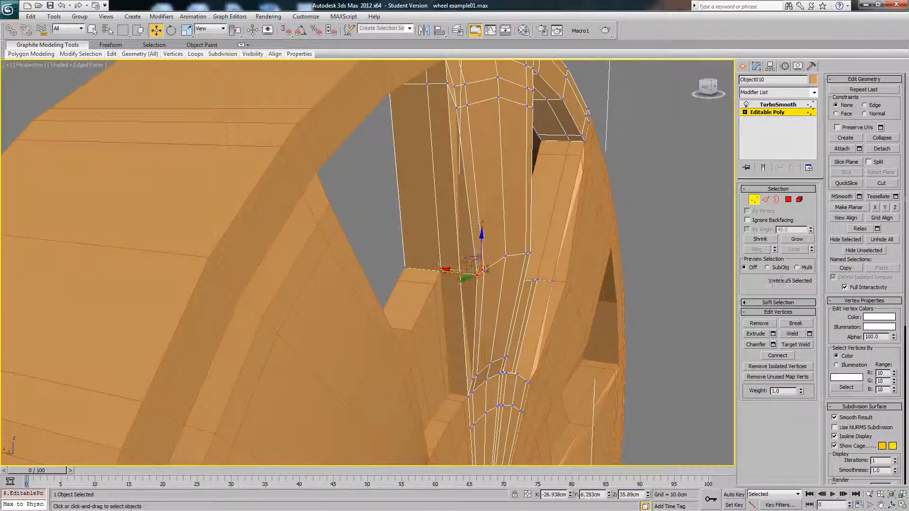
pyautogui.keyDown('ctrl'); pyautogui.click(504, 257); pyautogui.keyUp('ctrl')
pyautogui.keyDown('ctrl'); pyautogui.click(526, 254); pyautogui.keyUp('ctrl')
pyautogui.keyDown('ctrl'); pyautogui.click(531, 253); pyautogui.keyUp('ctrl')
pyautogui.moveTo(519, 289); pyautogui.dragTo(535, 269, button='middle')
pyautogui.moveTo(495, 242); pyautogui.dragTo(506, 243)
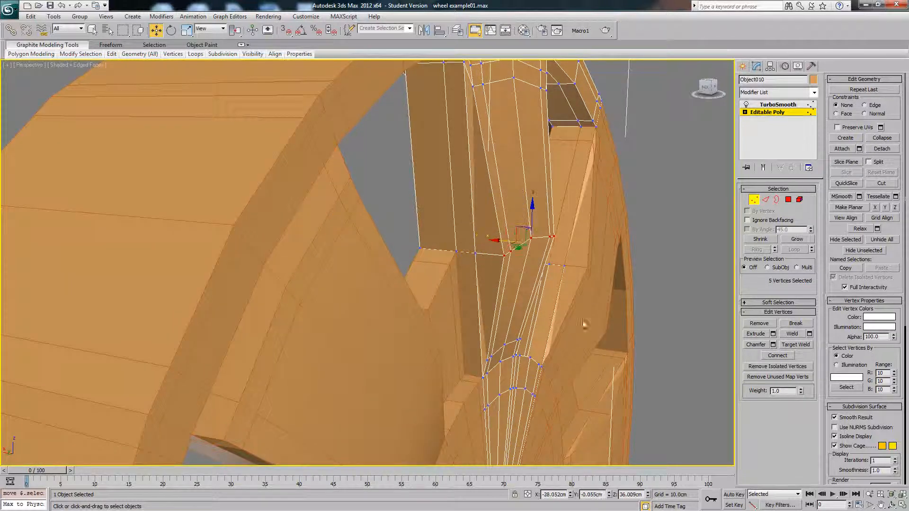
# Step: Move the arc of nine vertices on the hub face about 1 cm outward along X and check the smoothed shape
pyautogui.moveTo(584, 325); pyautogui.dragTo(526, 184, button='middle')
pyautogui.keyDown('alt'); pyautogui.moveTo(508, 298); pyautogui.dragTo(462, 306, button='middle'); pyautogui.keyUp('alt')
pyautogui.moveTo(411, 248); pyautogui.dragTo(506, 268)
pyautogui.keyDown('ctrl'); pyautogui.moveTo(548, 262); pyautogui.dragTo(524, 280); pyautogui.keyUp('ctrl')
pyautogui.keyDown('alt'); pyautogui.moveTo(516, 286); pyautogui.dragTo(567, 279, button='middle'); pyautogui.keyUp('alt')
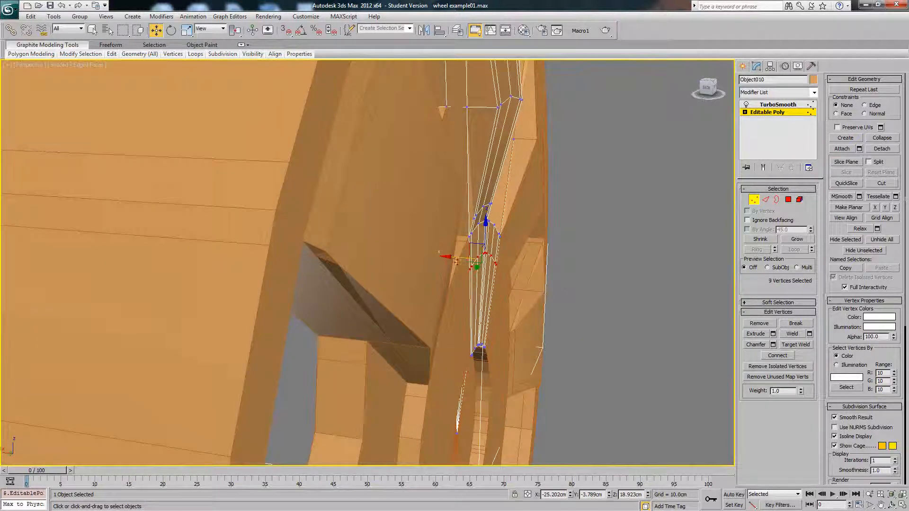
pyautogui.moveTo(456, 261); pyautogui.dragTo(466, 260)
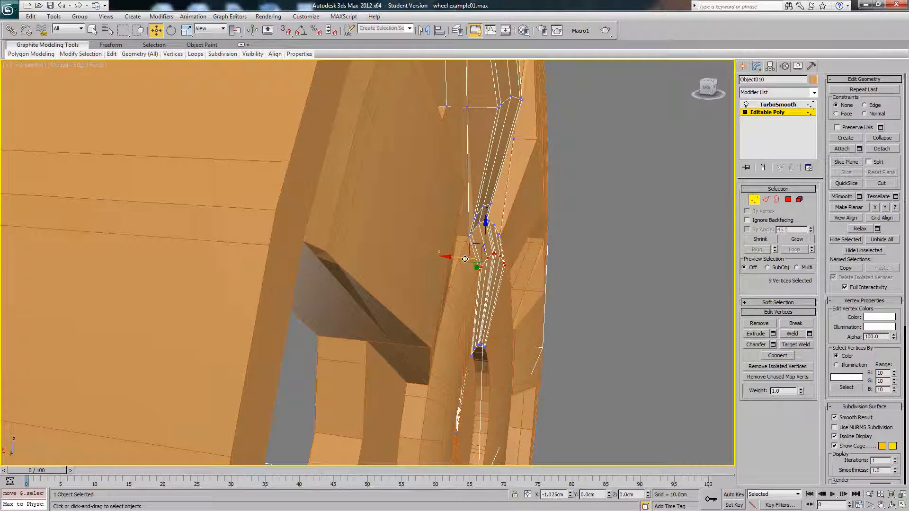
pyautogui.keyDown('alt'); pyautogui.moveTo(517, 329); pyautogui.dragTo(475, 298, button='middle'); pyautogui.keyUp('alt')
pyautogui.keyDown('alt'); pyautogui.moveTo(563, 298); pyautogui.dragTo(545, 288, button='middle'); pyautogui.keyUp('alt')
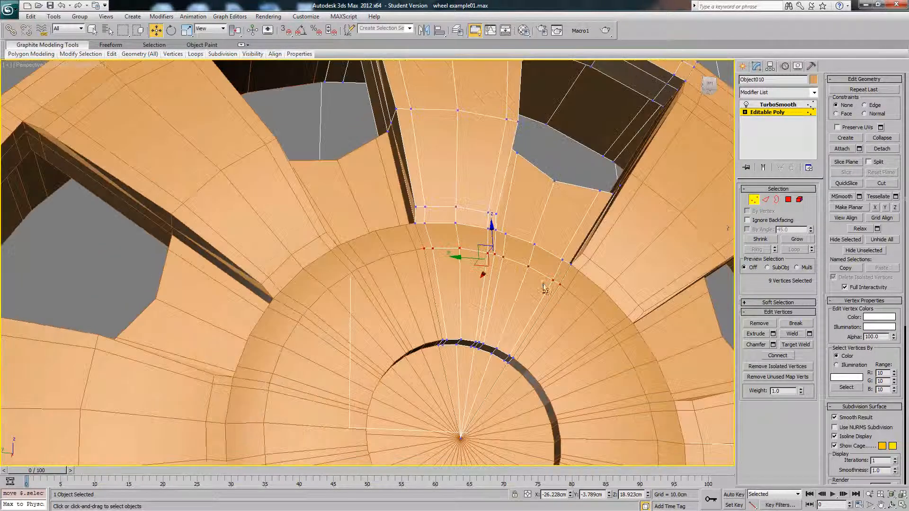
pyautogui.click(763, 168)
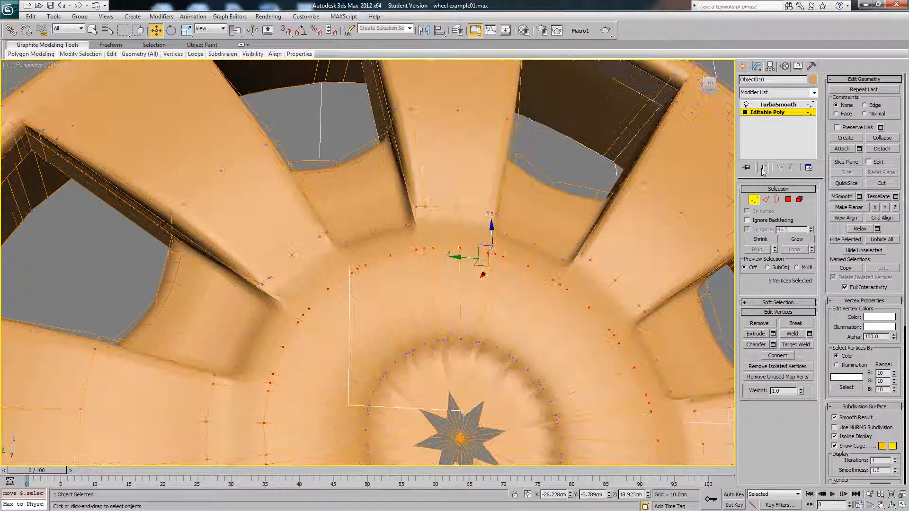
pyautogui.click(763, 170)
# Step: Select the edge loop on the outer lip of the central hub recess and chamfer it by a small amount
pyautogui.keyDown('alt'); pyautogui.moveTo(561, 275); pyautogui.dragTo(549, 247, button='middle'); pyautogui.keyUp('alt')
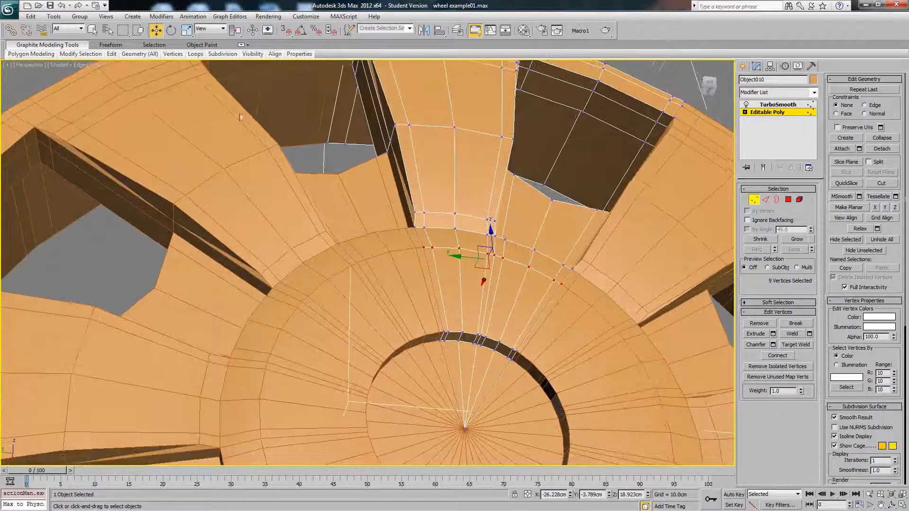
pyautogui.click(766, 200)
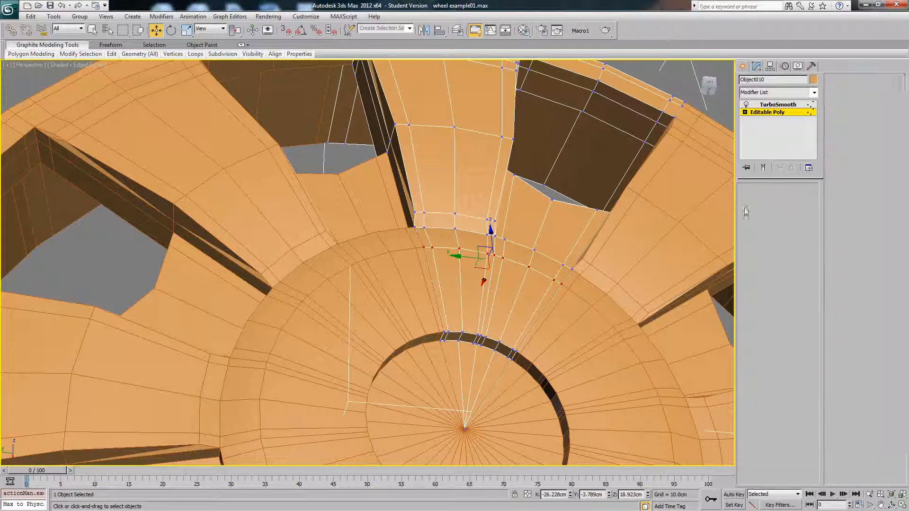
pyautogui.click(468, 334)
pyautogui.doubleClick(467, 334)
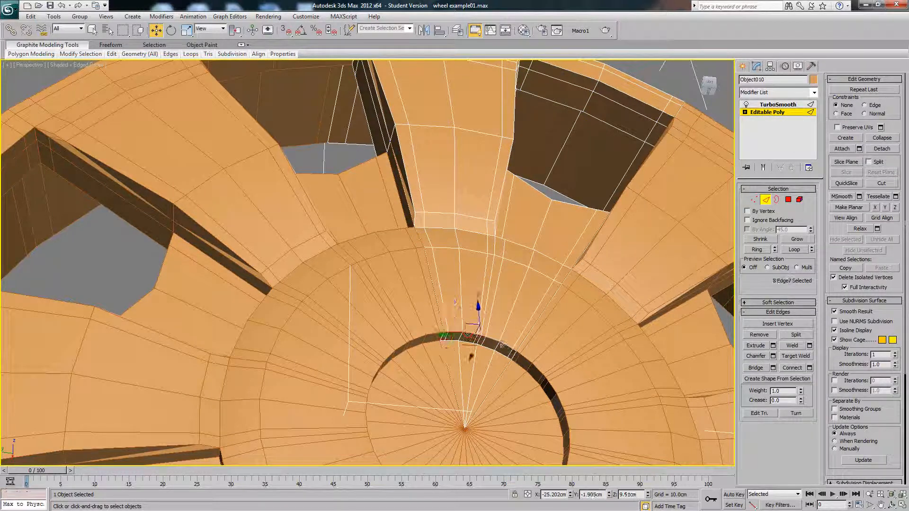
pyautogui.click(756, 356)
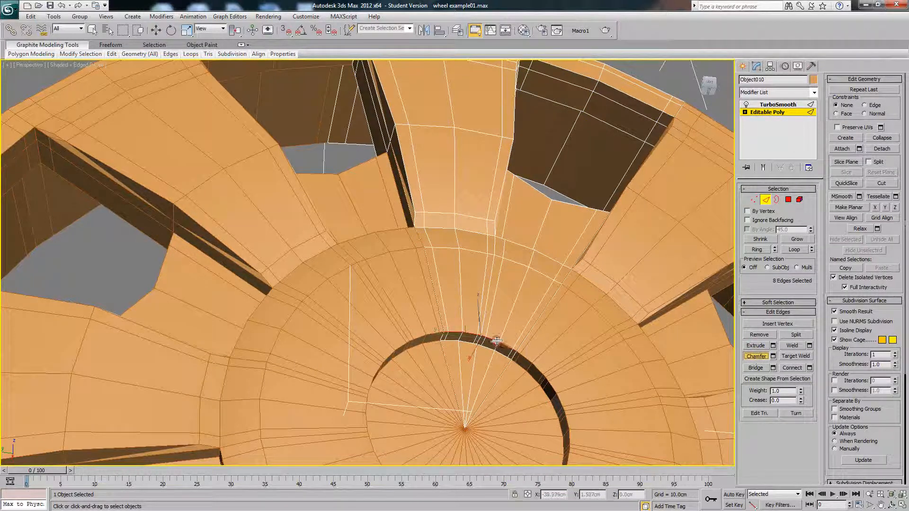
pyautogui.moveTo(496, 341); pyautogui.dragTo(496, 341)
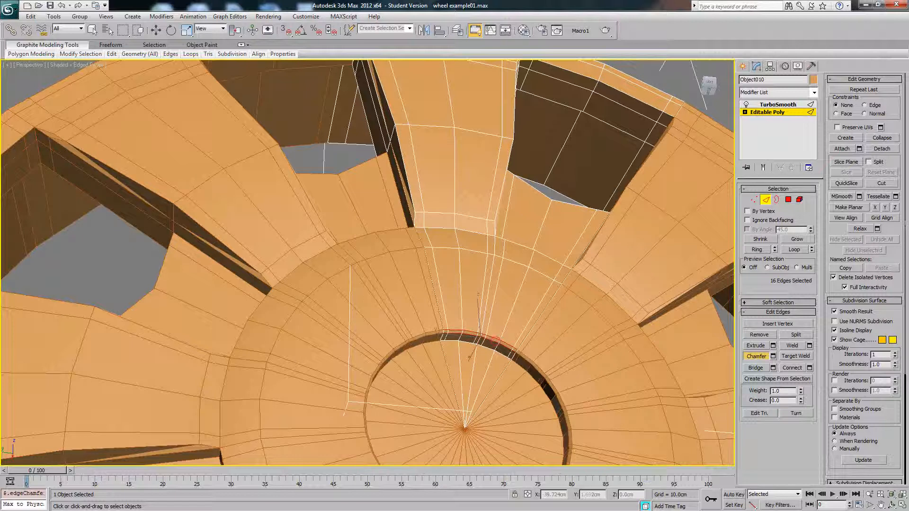
# Step: Examine the sharpened hub lip and the spokes in the smoothed result, and return to the unsmoothed edged display at the rim
pyautogui.click(763, 169)
pyautogui.press('F4')
pyautogui.scroll(-4, 559, 246)
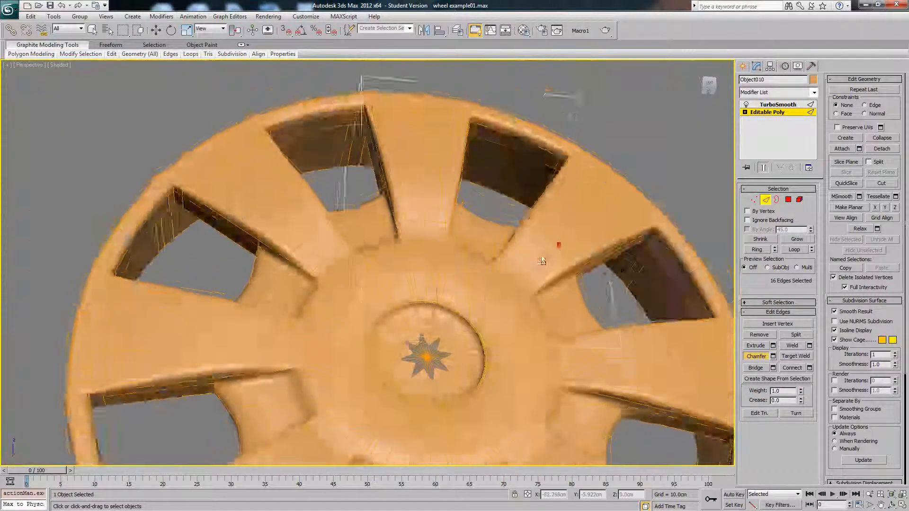
pyautogui.keyDown('alt'); pyautogui.moveTo(543, 260); pyautogui.dragTo(536, 276, button='middle'); pyautogui.keyUp('alt')
pyautogui.moveTo(511, 247); pyautogui.dragTo(449, 406, button='middle')
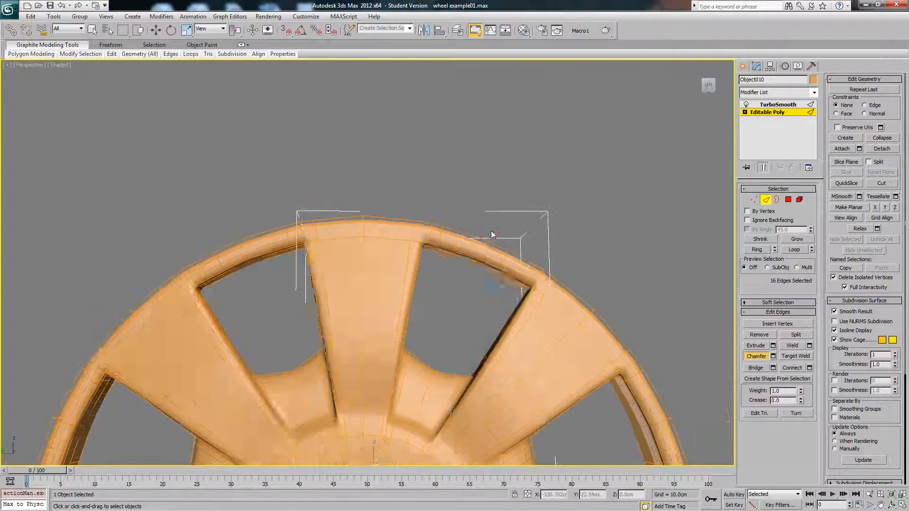
pyautogui.press('F4')
pyautogui.scroll(4, 494, 233)
pyautogui.click(761, 168)
pyautogui.keyDown('alt'); pyautogui.moveTo(567, 244); pyautogui.dragTo(534, 272, button='middle'); pyautogui.keyUp('alt')
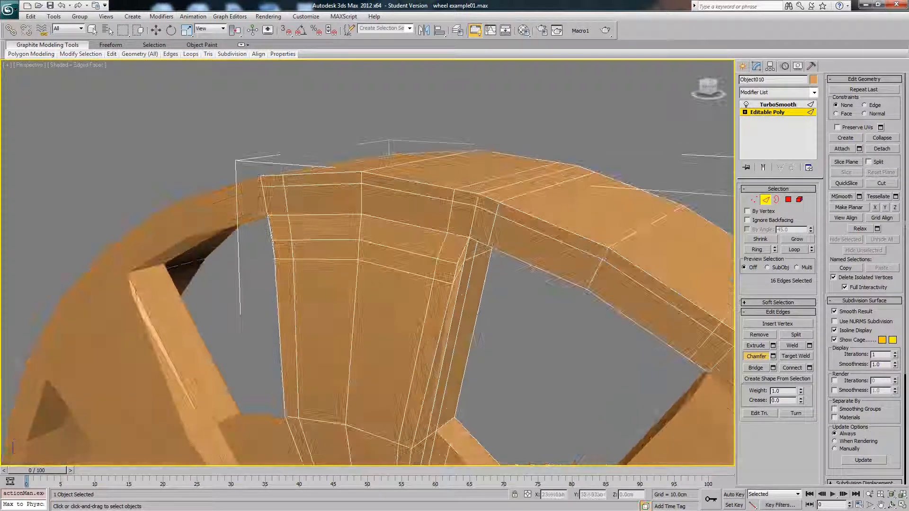
# Step: Select the edge loop along the front outer edge of the rim, chamfer it slightly, and display the smoothed result without mesh edges
pyautogui.keyDown('alt'); pyautogui.moveTo(544, 236); pyautogui.dragTo(545, 235, button='middle'); pyautogui.keyUp('alt')
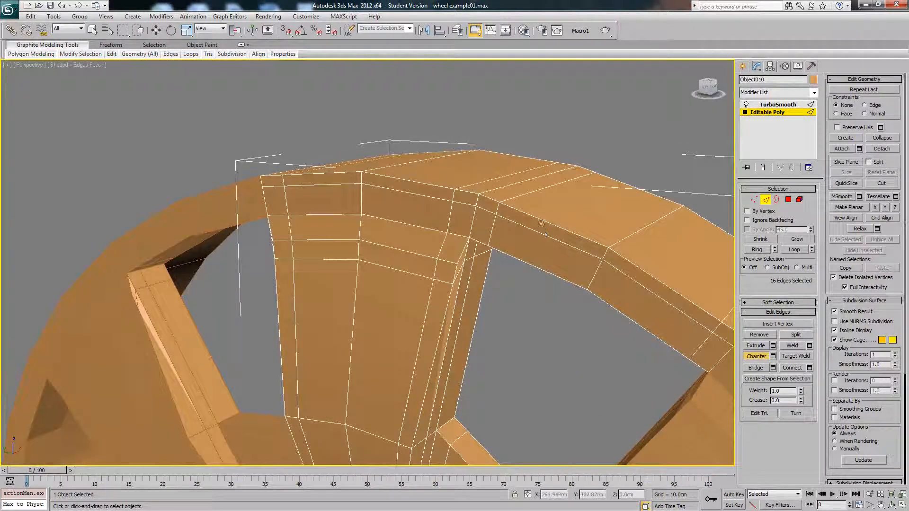
pyautogui.doubleClick(489, 198)
pyautogui.keyDown('alt'); pyautogui.moveTo(579, 277); pyautogui.dragTo(464, 242, button='middle'); pyautogui.keyUp('alt')
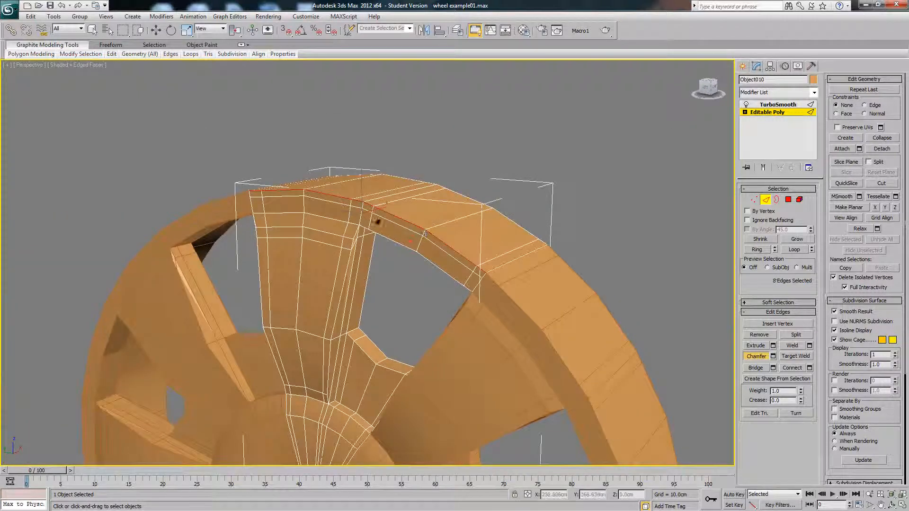
pyautogui.scroll(3, 378, 221)
pyautogui.moveTo(436, 223)
pyautogui.mouseDown()
pyautogui.moveTo(429, 227)
pyautogui.moveTo(438, 225)
pyautogui.mouseUp()
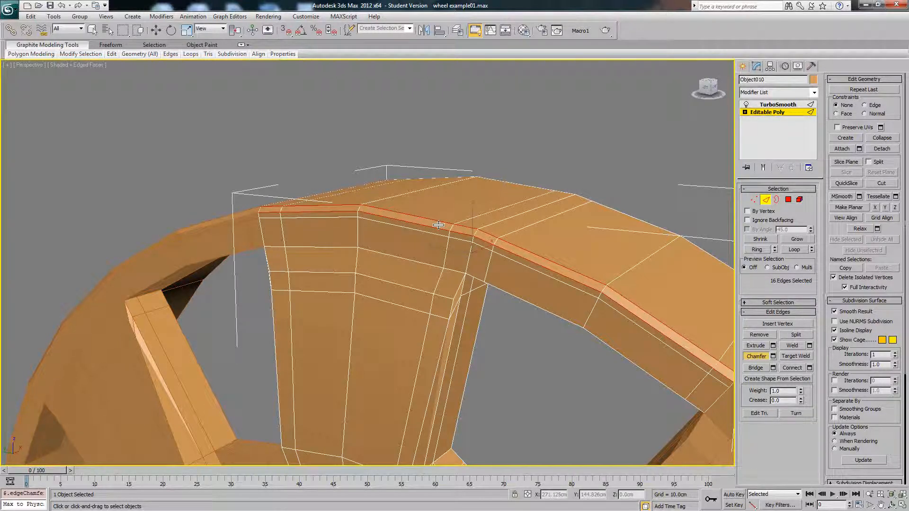
pyautogui.click(762, 168)
pyautogui.press('F4')
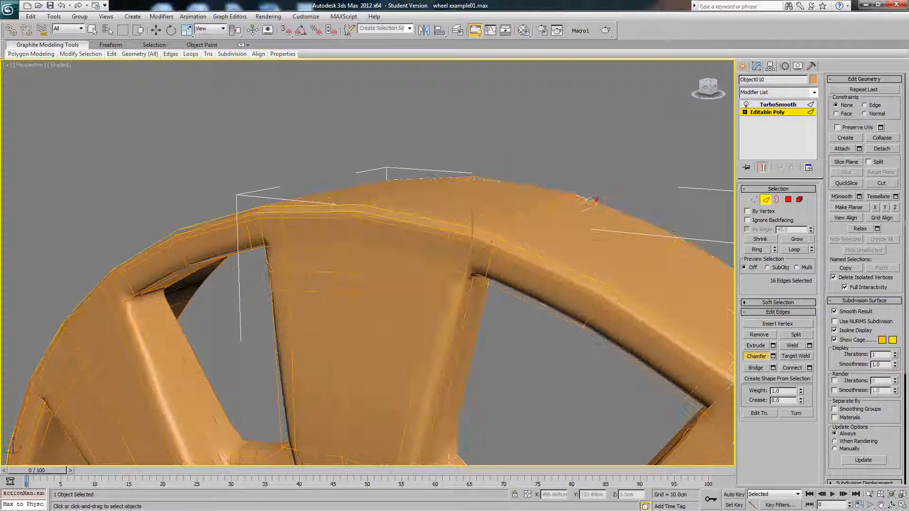
# Step: Examine the sharpened rim edge on the smoothed wheel and the mesh edges around the hub and spoke bases
pyautogui.click(595, 136)
pyautogui.scroll(-3, 491, 296)
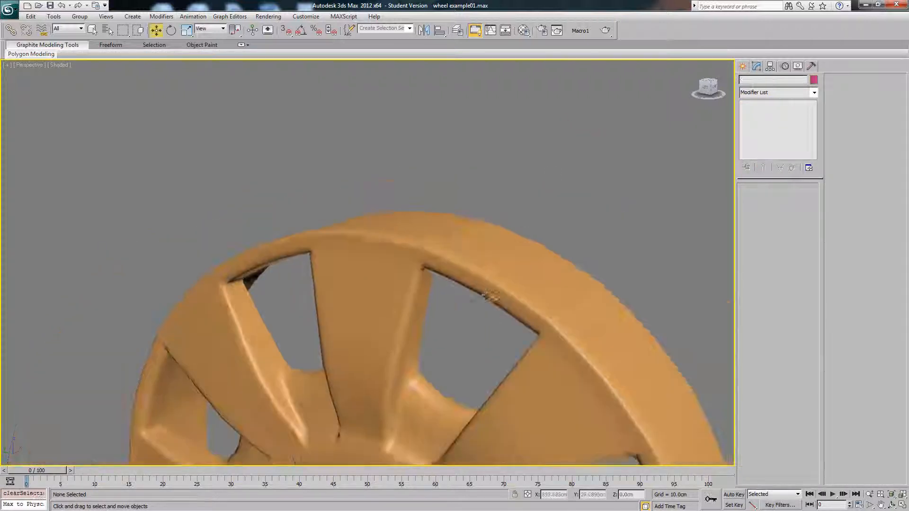
pyautogui.keyDown('alt'); pyautogui.moveTo(490, 297); pyautogui.dragTo(461, 221, button='middle'); pyautogui.keyUp('alt')
pyautogui.scroll(-3, 463, 225)
pyautogui.moveTo(456, 263)
pyautogui.mouseDown(button='middle')
pyautogui.moveTo(460, 240)
pyautogui.moveTo(443, 272)
pyautogui.mouseUp(button='middle')
pyautogui.scroll(5, 475, 260)
pyautogui.press('F4')
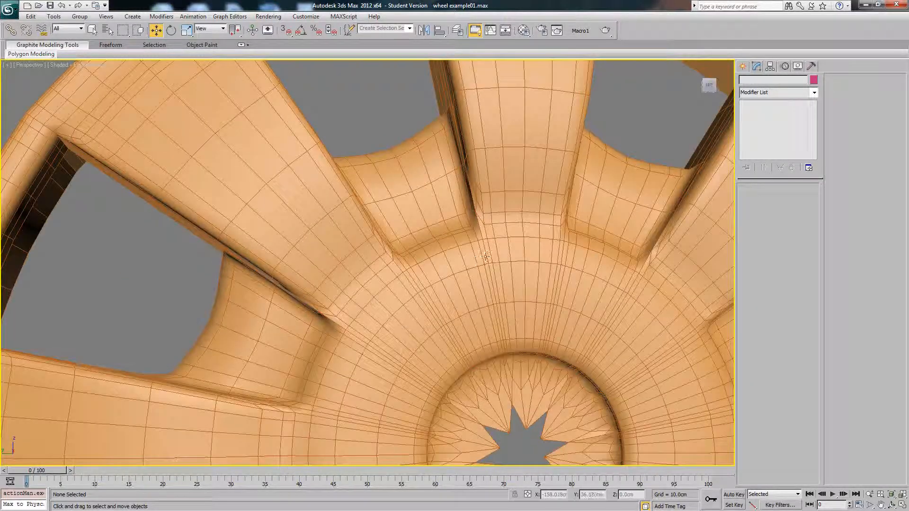
pyautogui.keyDown('alt'); pyautogui.moveTo(520, 238); pyautogui.dragTo(455, 241, button='middle'); pyautogui.keyUp('alt')
# Step: Open the upper spoke wedge's Editable Poly at edge level and display its unsmoothed mesh with edges
pyautogui.click(607, 248)
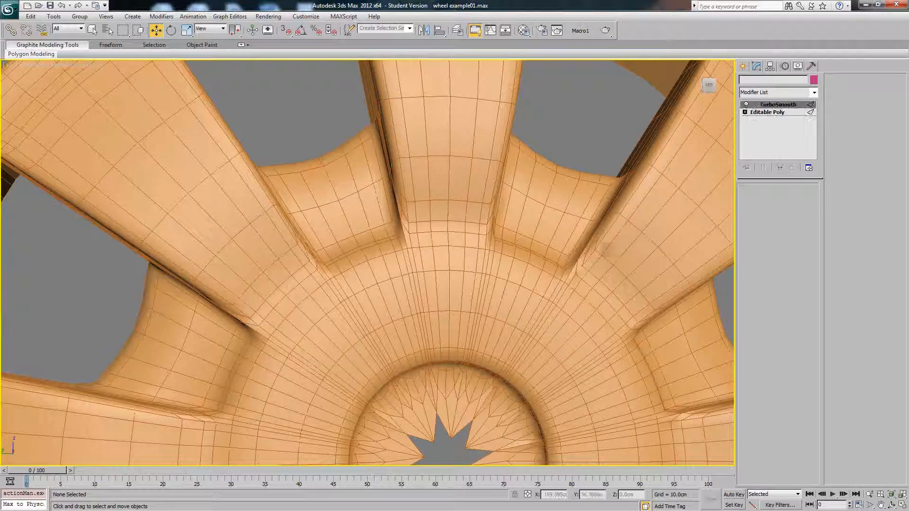
pyautogui.click(541, 154)
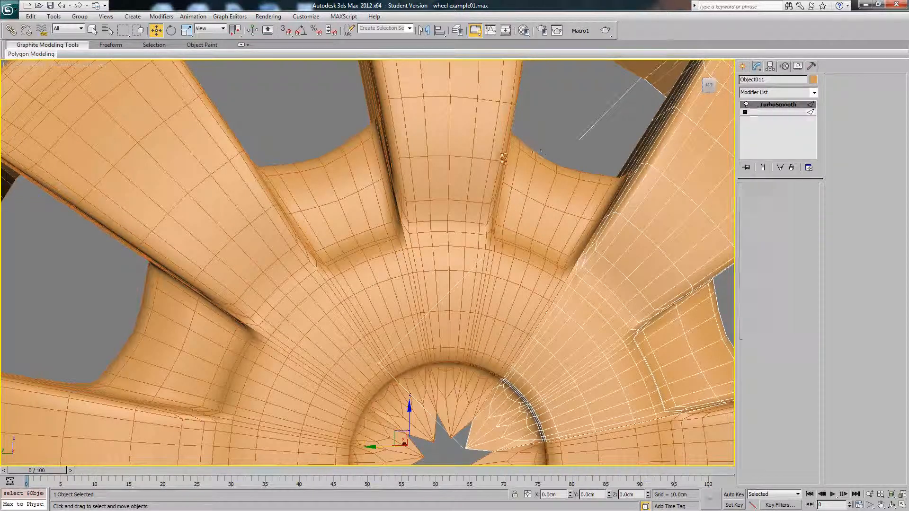
pyautogui.click(745, 113)
pyautogui.click(759, 131)
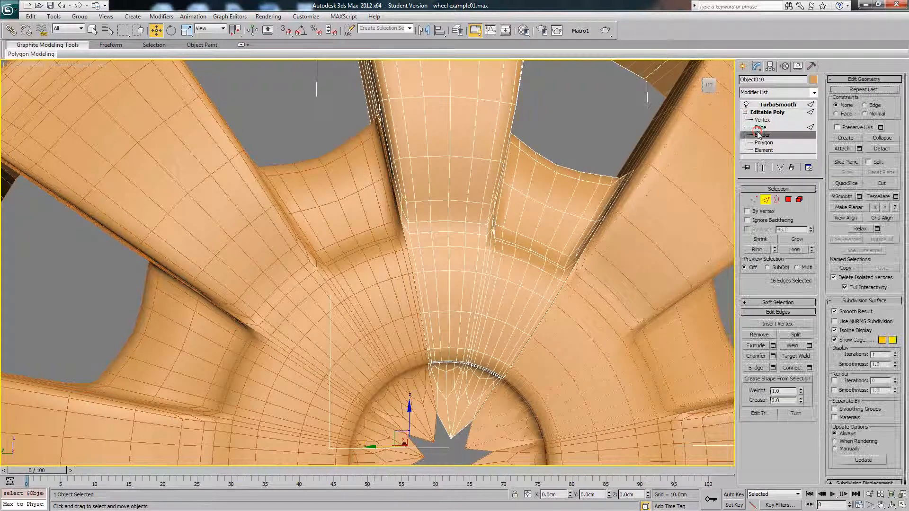
pyautogui.moveTo(559, 222); pyautogui.dragTo(572, 220, button='middle')
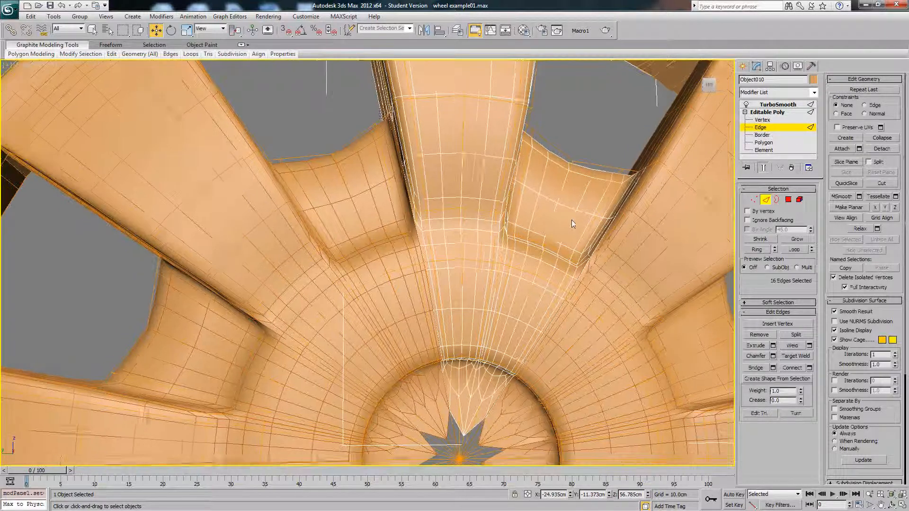
pyautogui.press('F4')
pyautogui.click(764, 168)
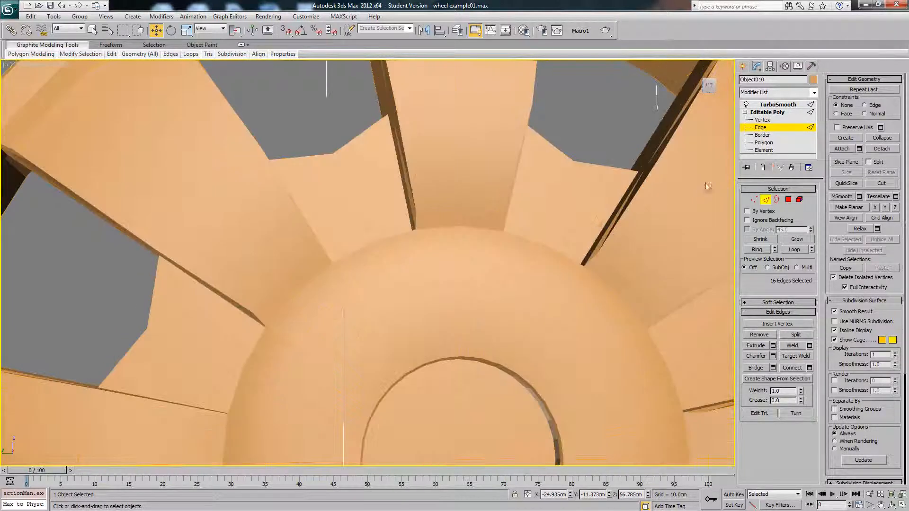
pyautogui.moveTo(571, 210); pyautogui.dragTo(537, 228, button='middle')
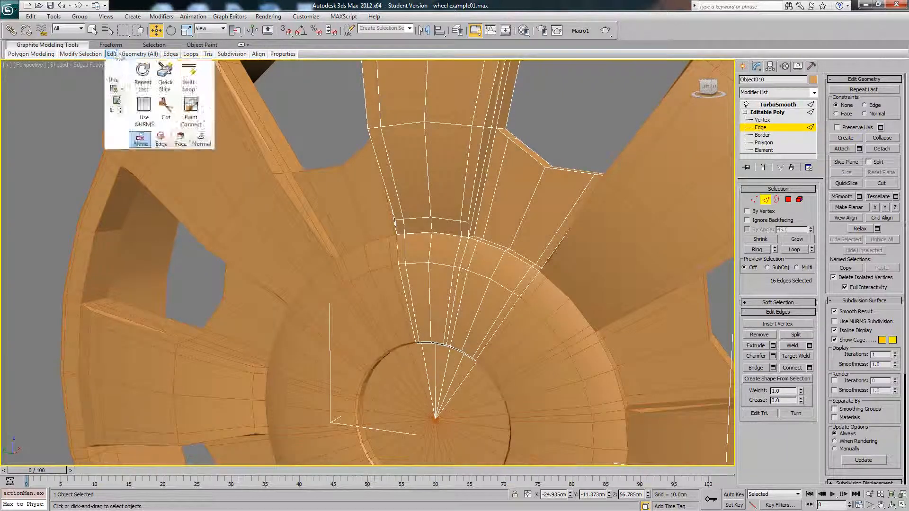
# Step: Insert a Swift Loop edge loop down the side wall of the spoke, check its smoothed shape, and undo the stray change
pyautogui.moveTo(112, 54)
pyautogui.click(188, 82)
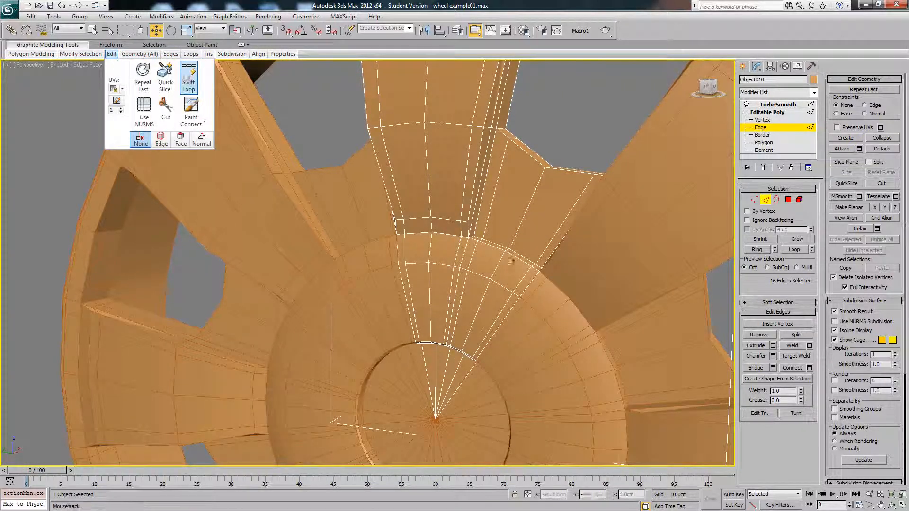
pyautogui.keyDown('alt'); pyautogui.moveTo(521, 244); pyautogui.dragTo(472, 288, button='middle'); pyautogui.keyUp('alt')
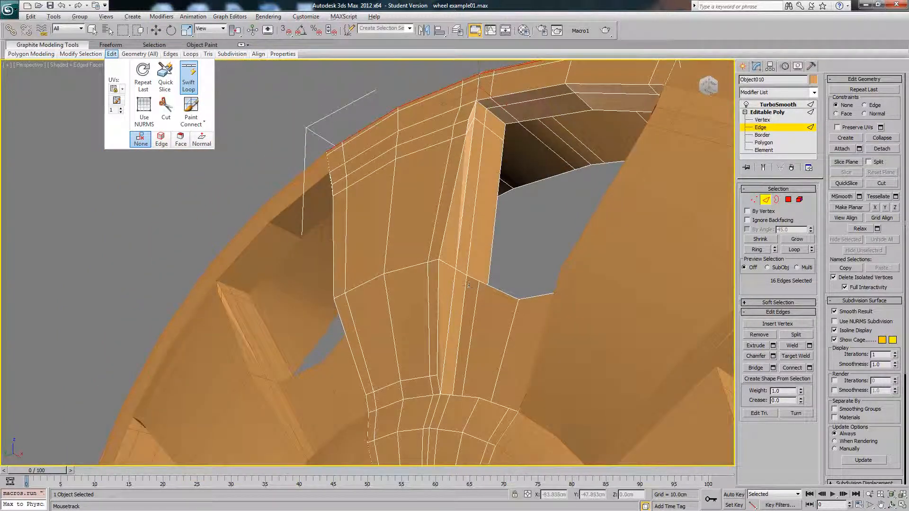
pyautogui.keyDown('alt'); pyautogui.moveTo(452, 374); pyautogui.dragTo(457, 276, button='middle'); pyautogui.keyUp('alt')
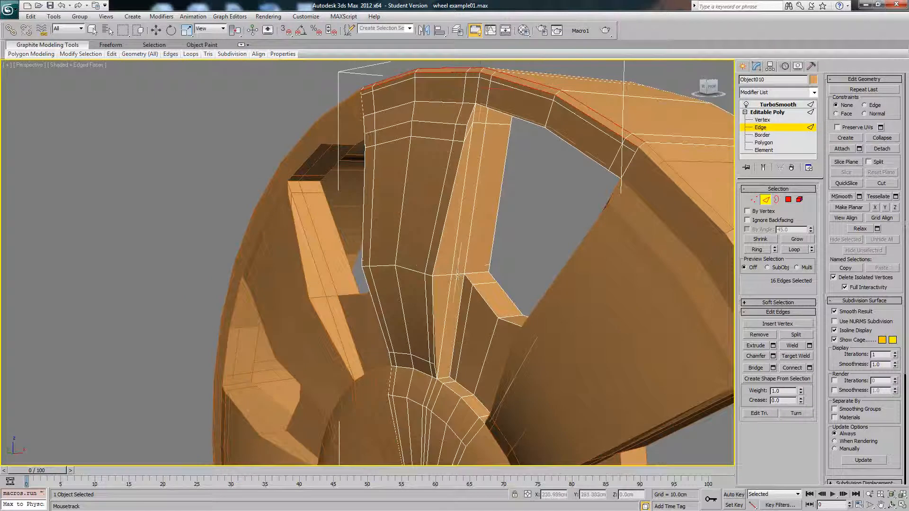
pyautogui.doubleClick(457, 275)
pyautogui.keyDown('alt'); pyautogui.moveTo(509, 288); pyautogui.dragTo(538, 247, button='middle'); pyautogui.keyUp('alt')
pyautogui.click(763, 168)
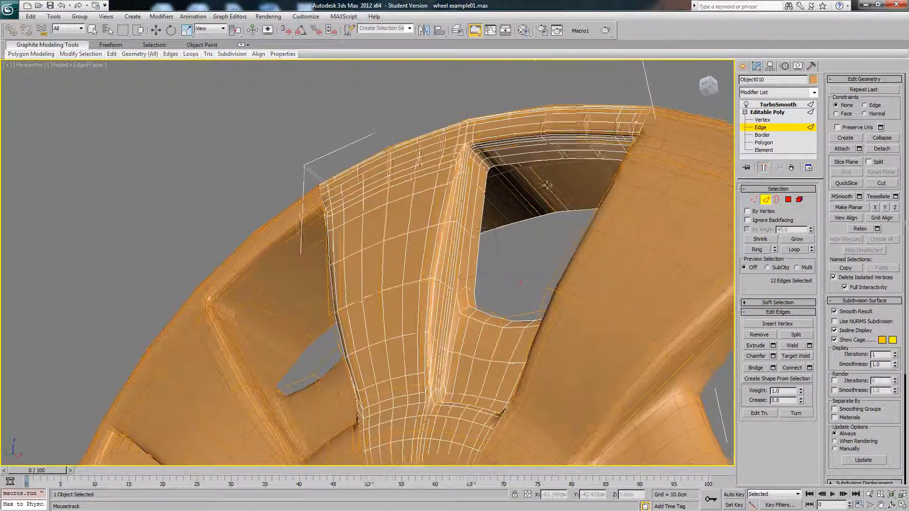
pyautogui.press('F4')
pyautogui.keyDown('alt'); pyautogui.moveTo(543, 189); pyautogui.dragTo(545, 180, button='middle'); pyautogui.keyUp('alt')
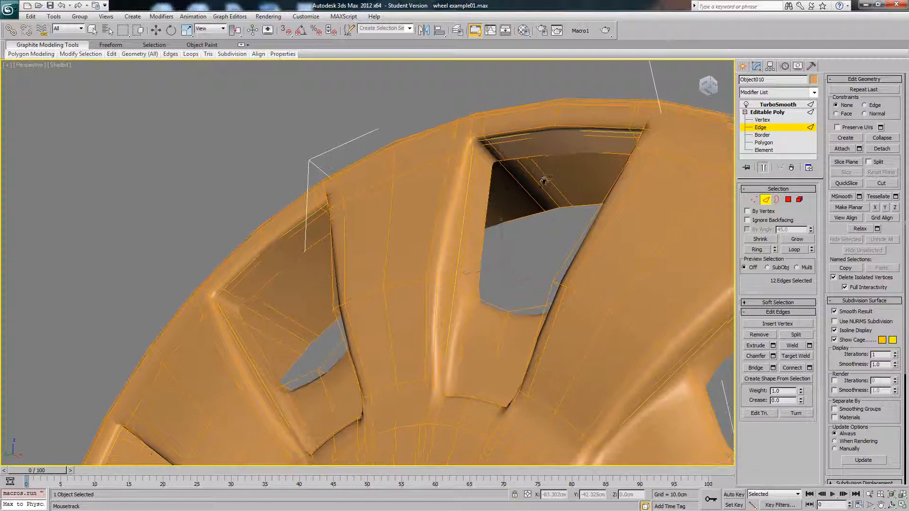
pyautogui.click(584, 177)
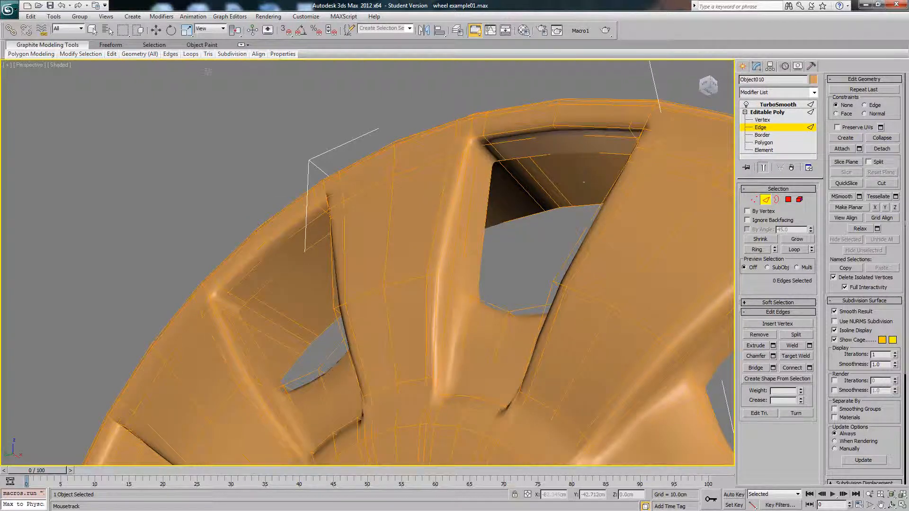
pyautogui.click(78, 6)
# Step: Insert a Swift Loop edge loop across the hub face close to the spoke base and show the smoothed result
pyautogui.moveTo(489, 332)
pyautogui.keyDown('alt'); pyautogui.mouseDown(button='middle')
pyautogui.moveTo(535, 371)
pyautogui.moveTo(464, 386)
pyautogui.moveTo(459, 357)
pyautogui.moveTo(435, 353)
pyautogui.mouseUp(button='middle'); pyautogui.keyUp('alt')
pyautogui.press('F4')
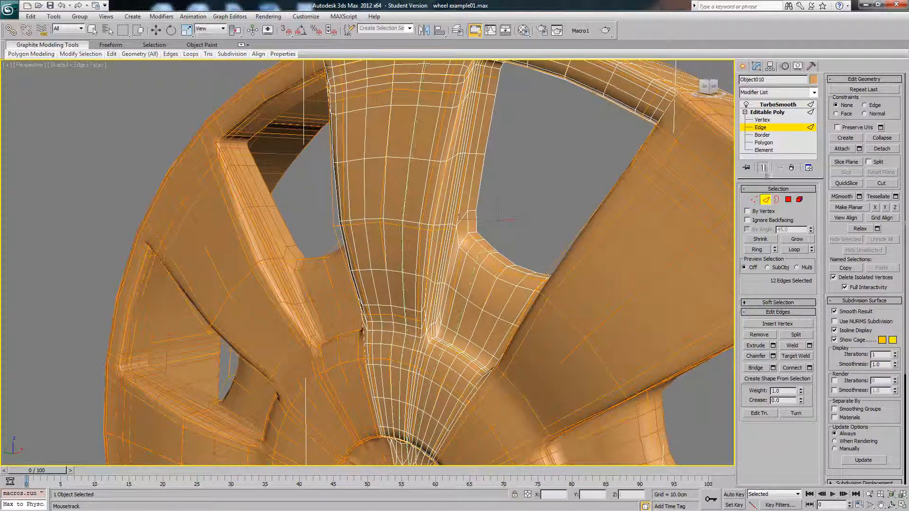
pyautogui.click(763, 168)
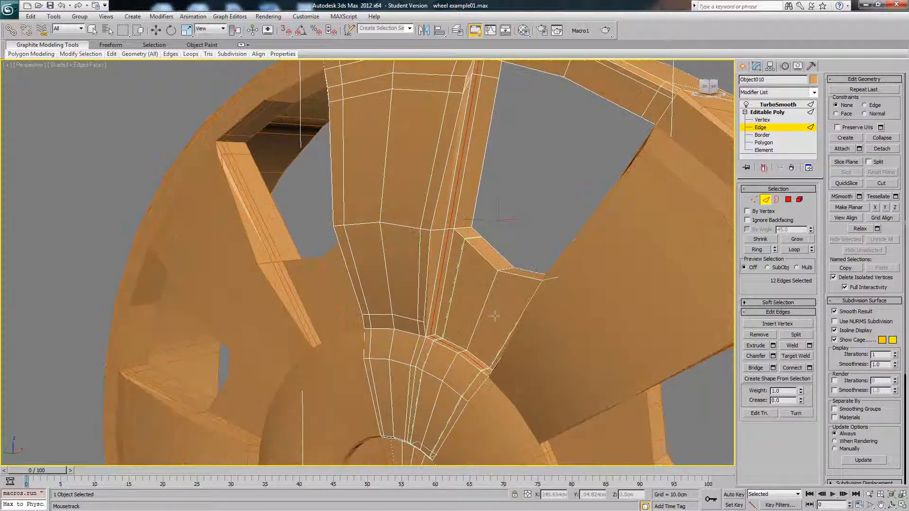
pyautogui.doubleClick(431, 349)
pyautogui.press('F4')
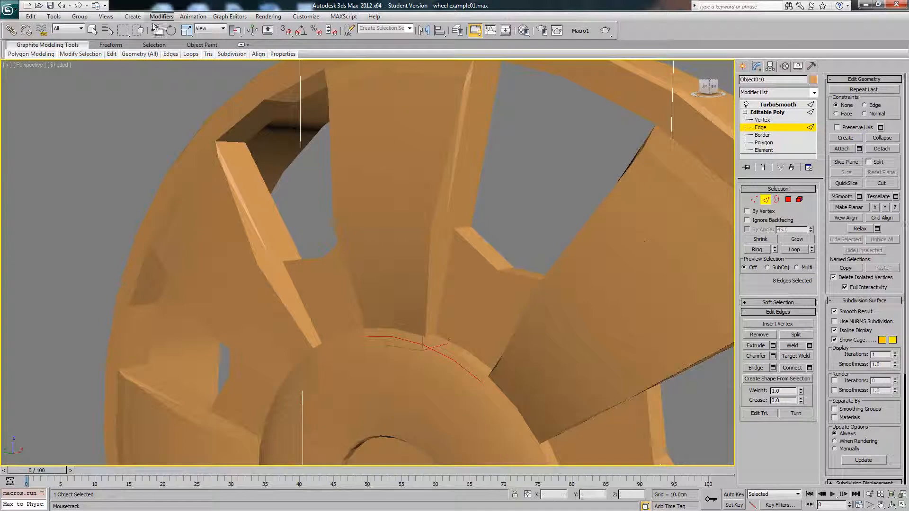
pyautogui.click(763, 168)
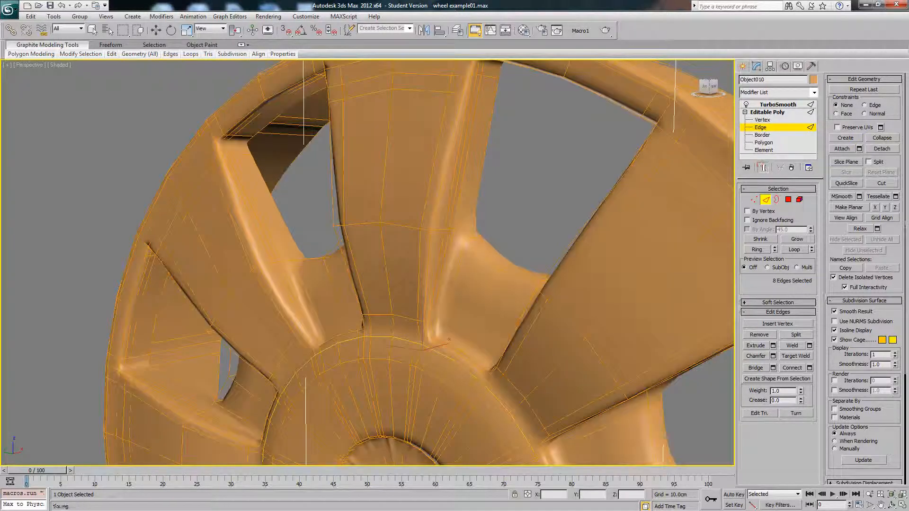
# Step: Leave edge editing, clear the selection, and examine the whole smoothed wheel in perspective and from the Left view
pyautogui.click(777, 105)
pyautogui.press('w')
pyautogui.click(489, 212)
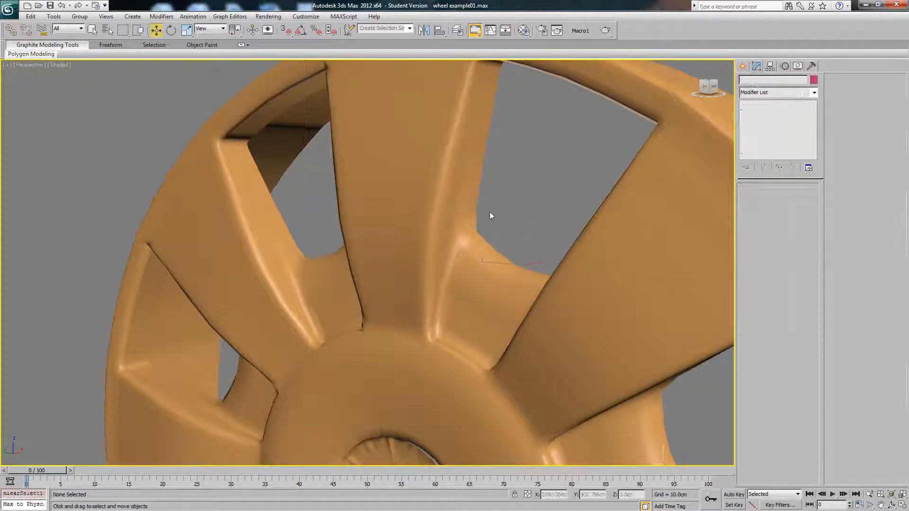
pyautogui.scroll(-3, 489, 212)
pyautogui.keyDown('alt'); pyautogui.moveTo(450, 259); pyautogui.dragTo(500, 263, button='middle'); pyautogui.keyUp('alt')
pyautogui.scroll(-4, 504, 258)
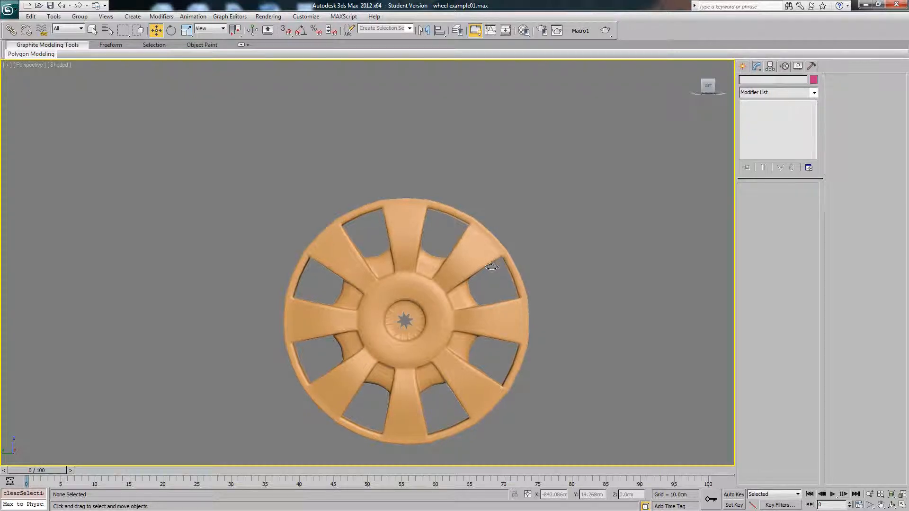
pyautogui.moveTo(498, 263)
pyautogui.keyDown('alt'); pyautogui.mouseDown(button='middle')
pyautogui.moveTo(479, 269)
pyautogui.moveTo(491, 274)
pyautogui.mouseUp(button='middle'); pyautogui.keyUp('alt')
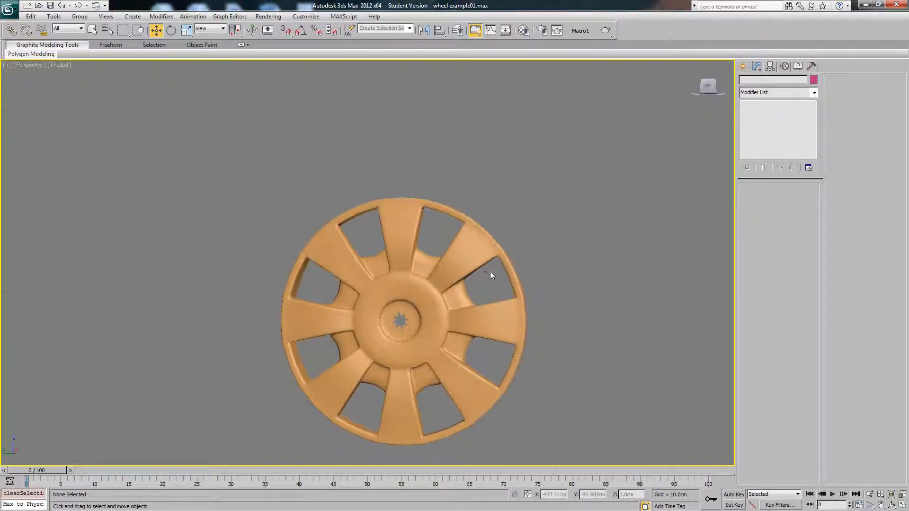
pyautogui.press('l')
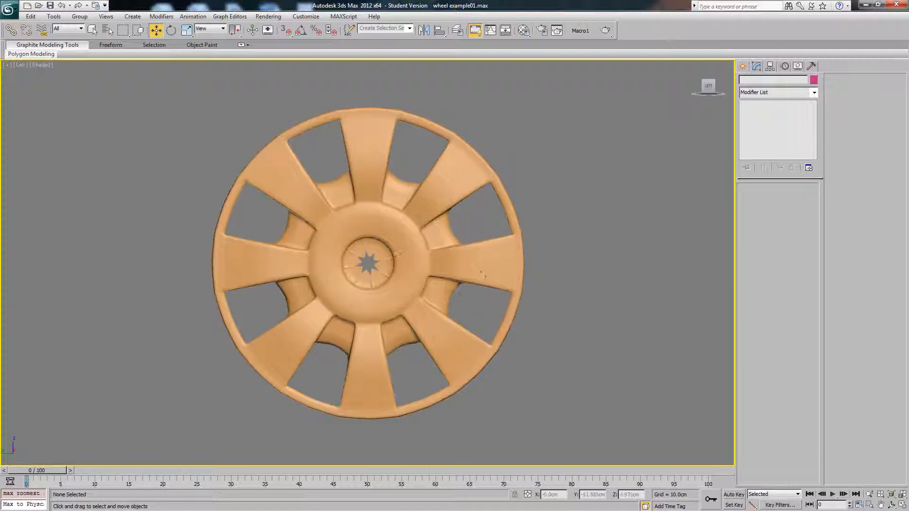
pyautogui.scroll(5, 481, 271)
pyautogui.scroll(-2, 409, 298)
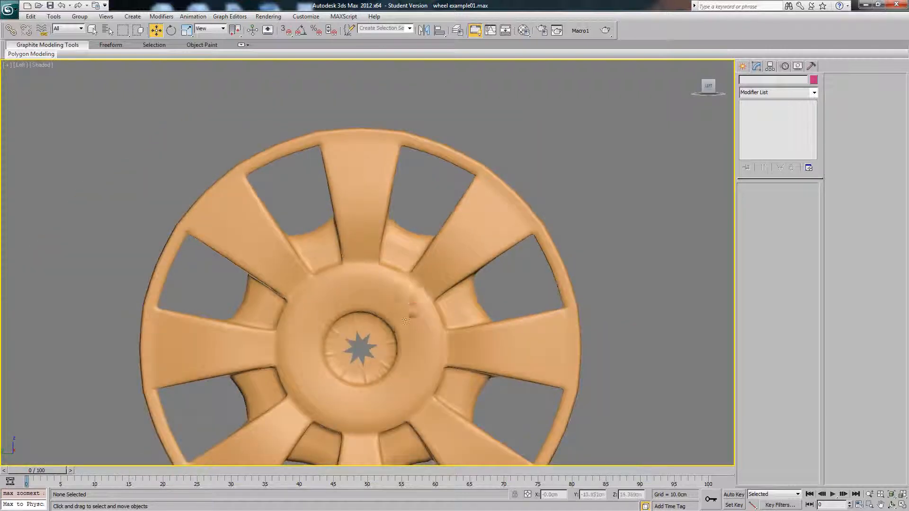
pyautogui.scroll(-1, 405, 321)
pyautogui.scroll(4, 402, 286)
# Step: Move the four vertices flanking the midpoint of the web's outer edge between spokes about 0.6 cm down toward the hub and show the smoothed shape
pyautogui.click(452, 227)
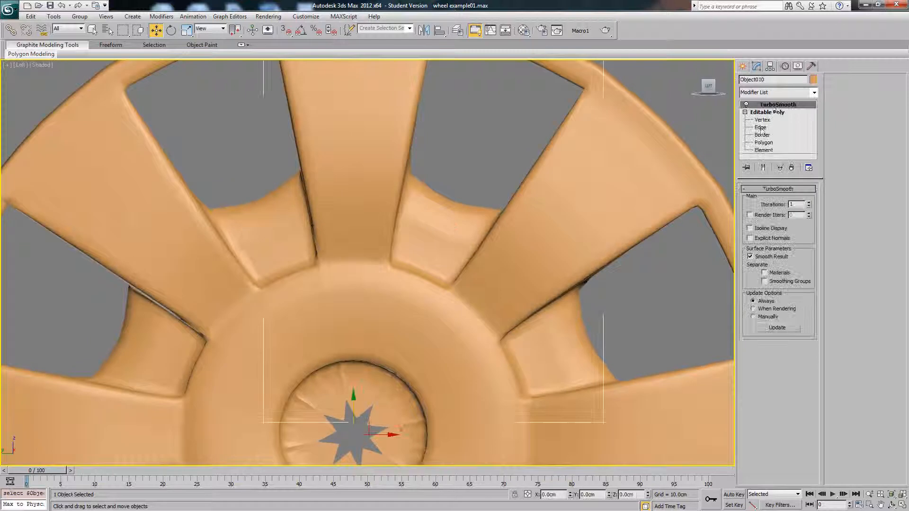
pyautogui.click(762, 119)
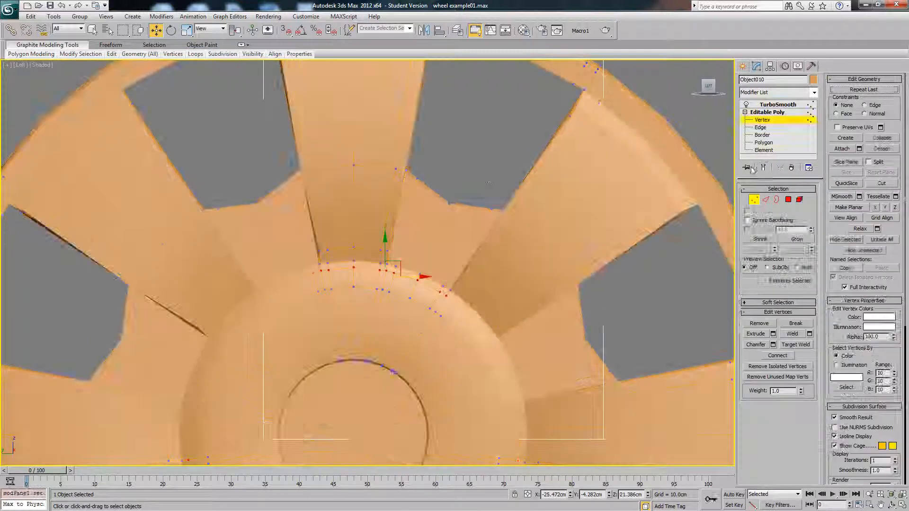
pyautogui.moveTo(484, 163); pyautogui.dragTo(477, 203, button='middle')
pyautogui.press('F3')
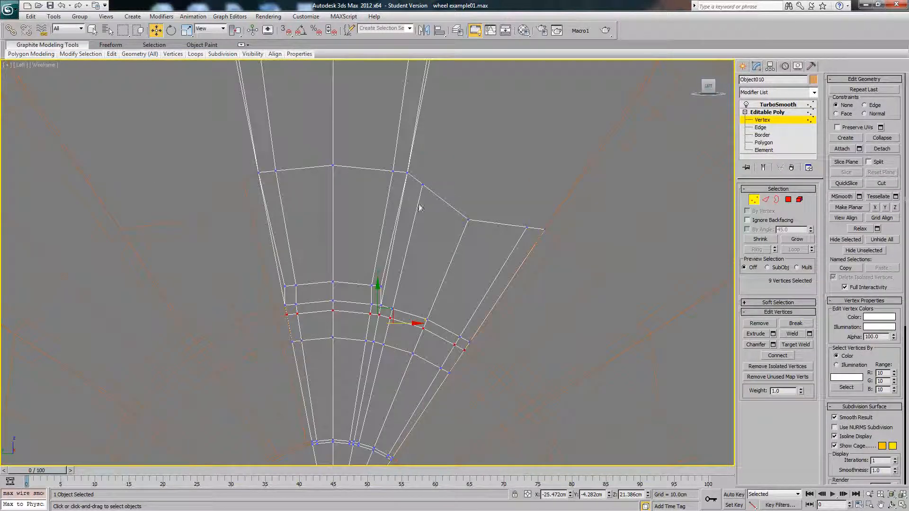
pyautogui.keyDown('ctrl'); pyautogui.moveTo(533, 217); pyautogui.dragTo(517, 231); pyautogui.keyUp('ctrl')
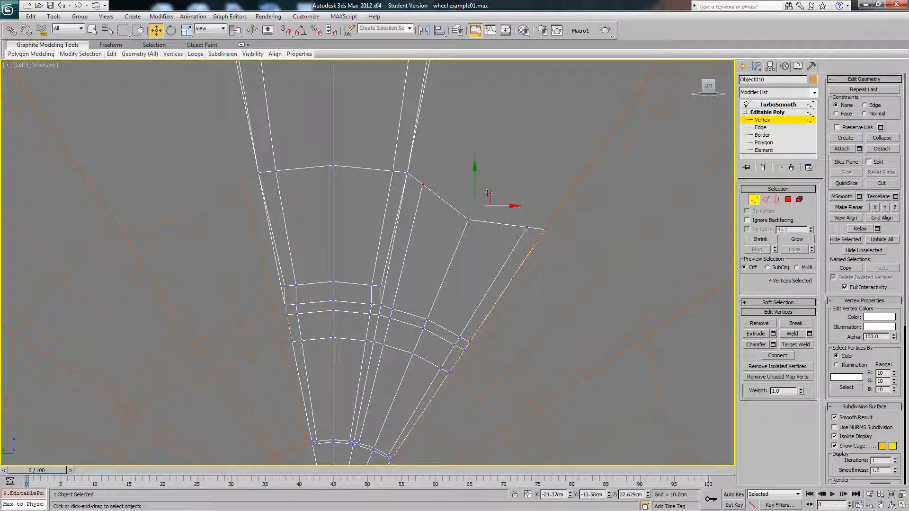
pyautogui.moveTo(488, 192); pyautogui.dragTo(487, 199)
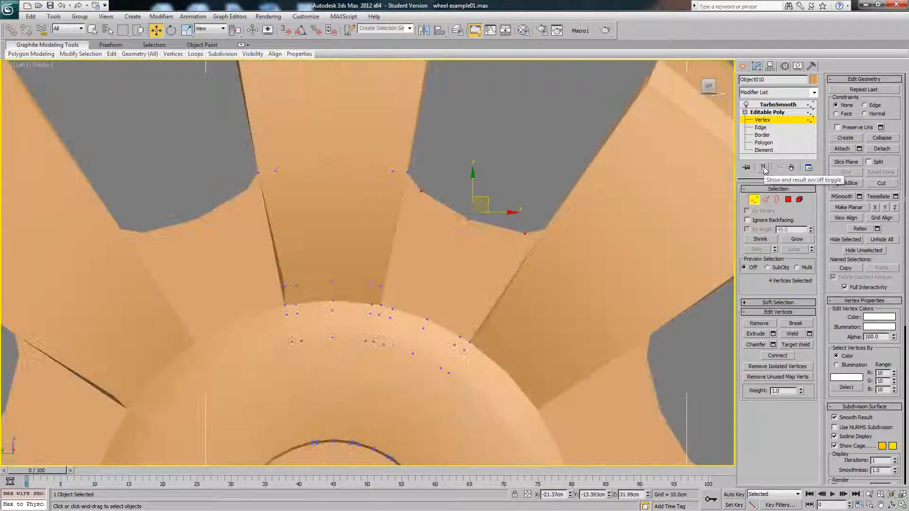
pyautogui.press('F3')
pyautogui.click(763, 167)
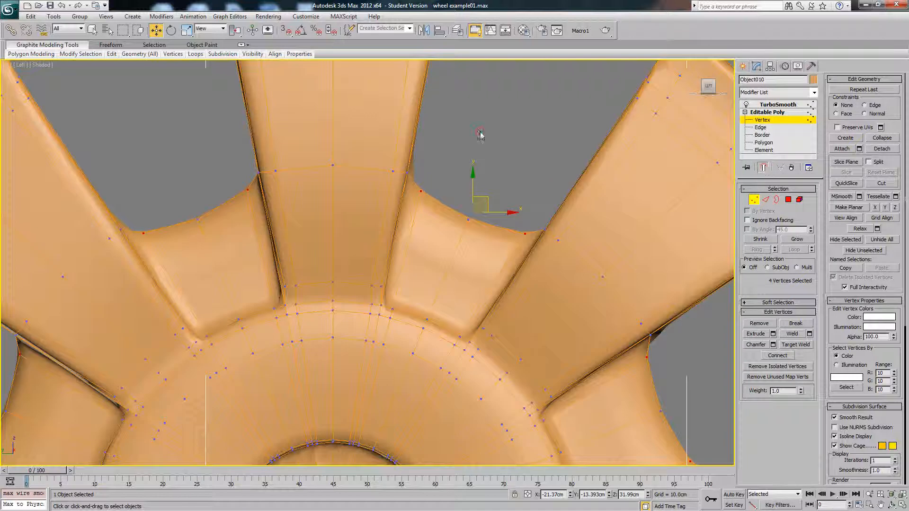
# Step: Leave vertex editing, deselect the wedge, and inspect the complete smoothed wheel at an angle
pyautogui.click(480, 135)
pyautogui.scroll(-6, 483, 134)
pyautogui.click(777, 113)
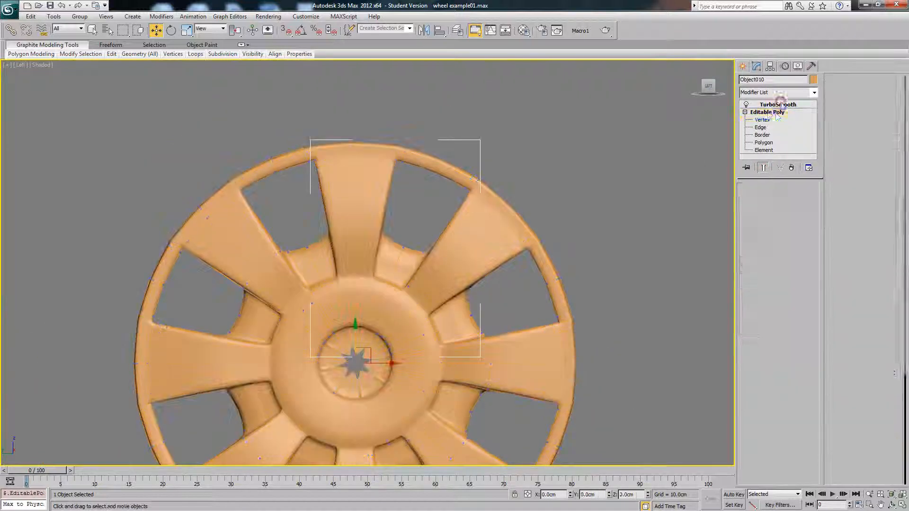
pyautogui.scroll(-4, 569, 194)
pyautogui.click(597, 192)
pyautogui.keyDown('alt'); pyautogui.moveTo(596, 192); pyautogui.dragTo(458, 246, button='middle'); pyautogui.keyUp('alt')
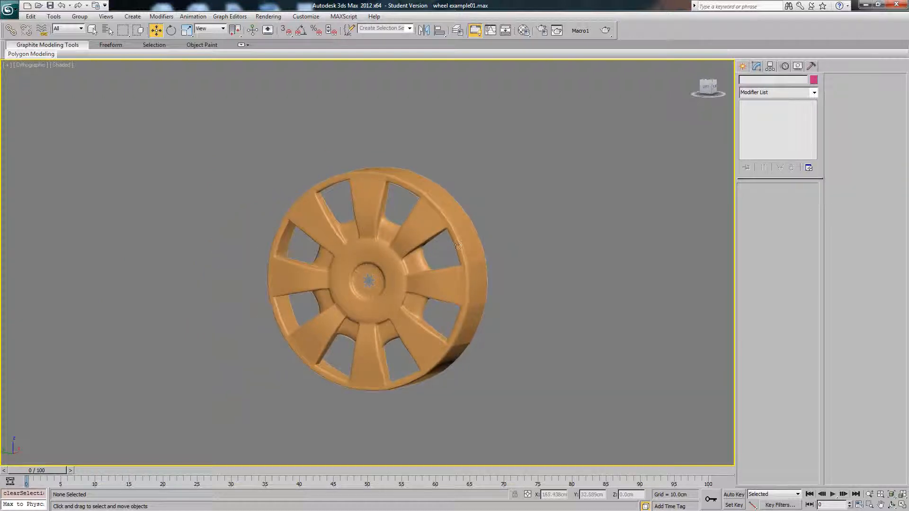
# Step: Switch to a perspective view of the wheel and unhide all objects without unhiding the layers
pyautogui.press('p')
pyautogui.scroll(-3, 467, 255)
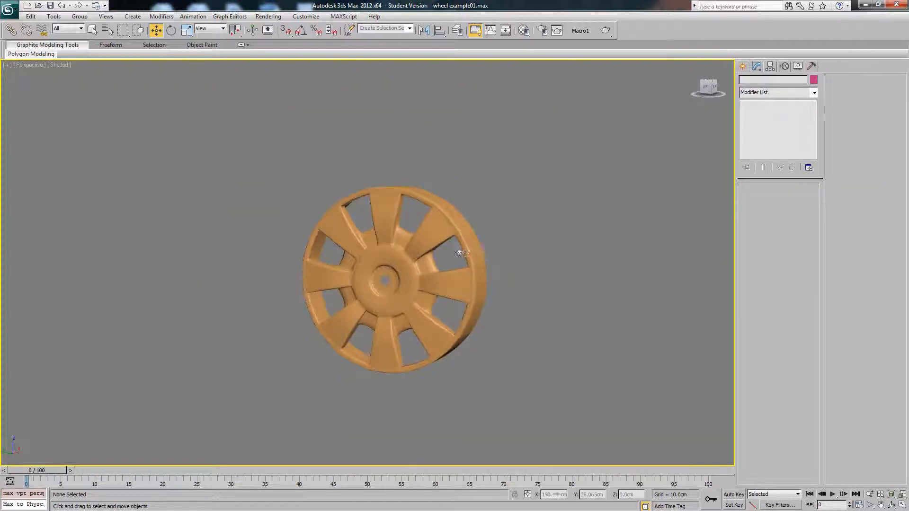
pyautogui.moveTo(461, 254)
pyautogui.keyDown('alt'); pyautogui.mouseDown(button='middle')
pyautogui.moveTo(426, 254)
pyautogui.moveTo(451, 239)
pyautogui.mouseUp(button='middle'); pyautogui.keyUp('alt')
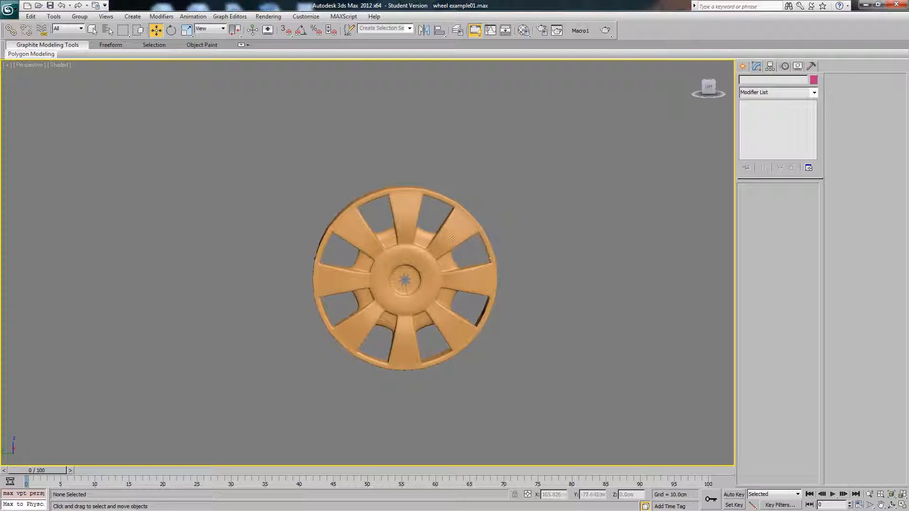
pyautogui.rightClick(545, 236)
pyautogui.click(567, 207)
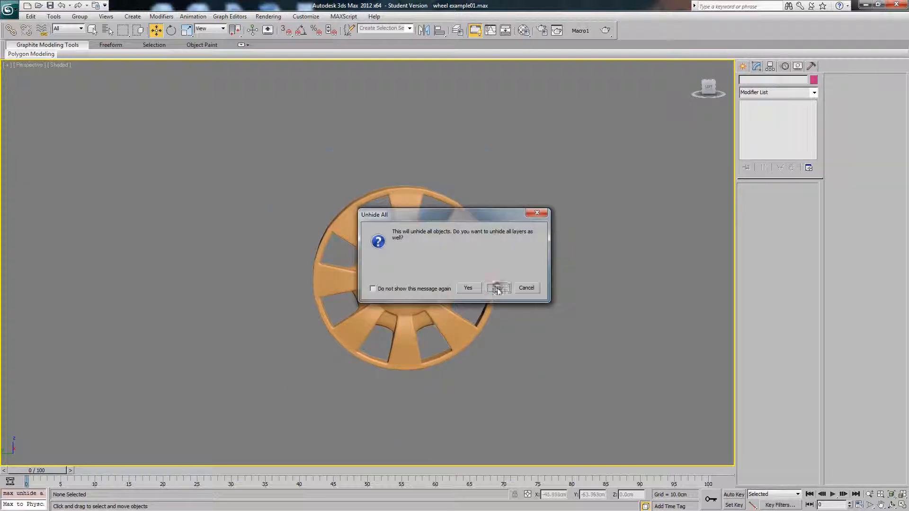
pyautogui.click(498, 288)
pyautogui.scroll(-3, 445, 253)
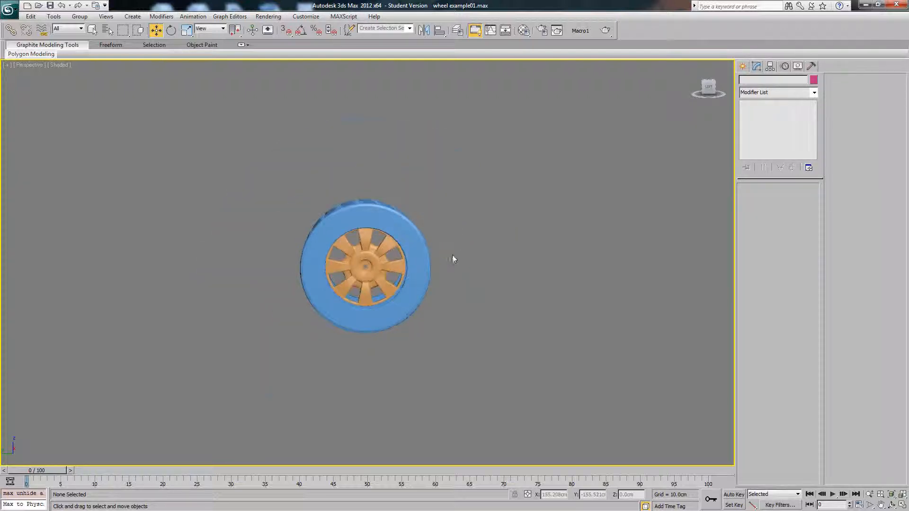
# Step: Select the eight rim wedges without the tyre and clone them as one copy set beside the wheel
pyautogui.scroll(3, 453, 259)
pyautogui.click(453, 258)
pyautogui.rightClick(504, 218)
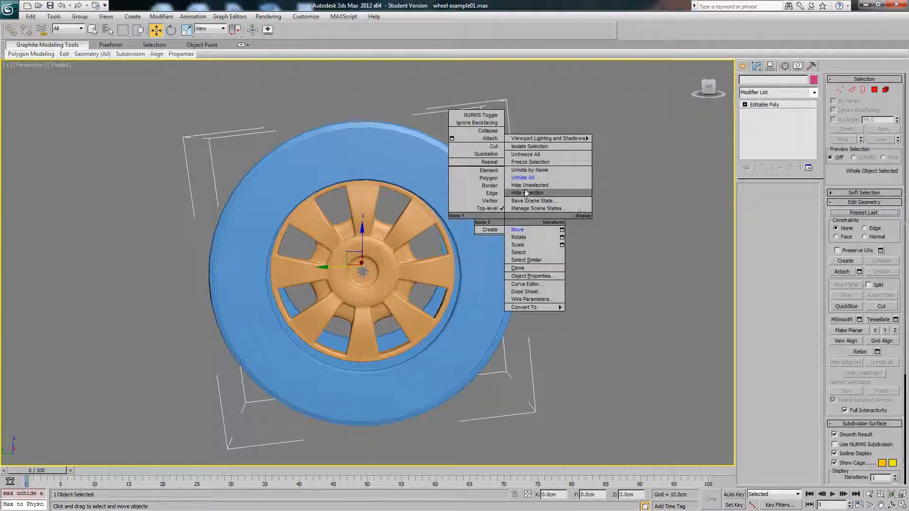
pyautogui.click(620, 223)
pyautogui.moveTo(558, 153); pyautogui.dragTo(201, 395)
pyautogui.keyDown('alt'); pyautogui.click(474, 224); pyautogui.keyUp('alt')
pyautogui.keyDown('shift'); pyautogui.moveTo(337, 270); pyautogui.dragTo(872, 299); pyautogui.keyUp('shift')
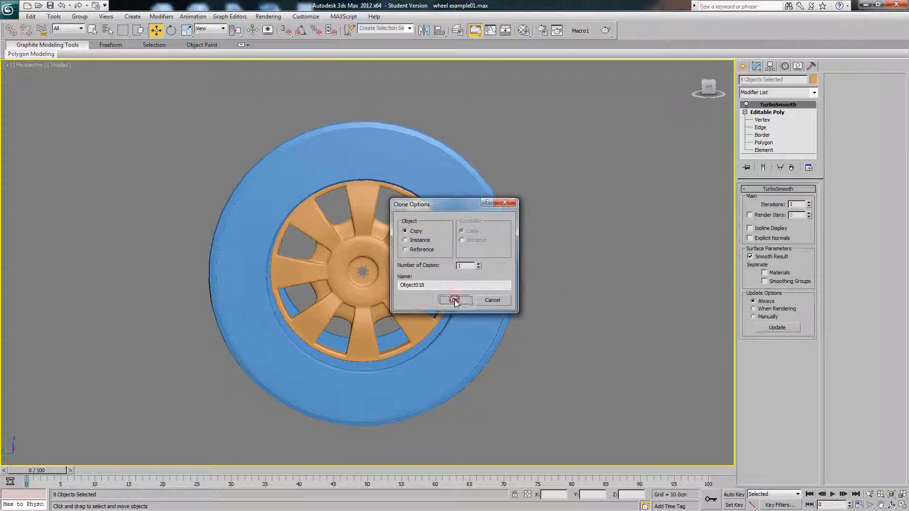
pyautogui.click(455, 301)
pyautogui.click(597, 303)
# Step: Examine the rim inside the tyre with edged faces shown, then in plain shading
pyautogui.scroll(3, 544, 296)
pyautogui.click(368, 230)
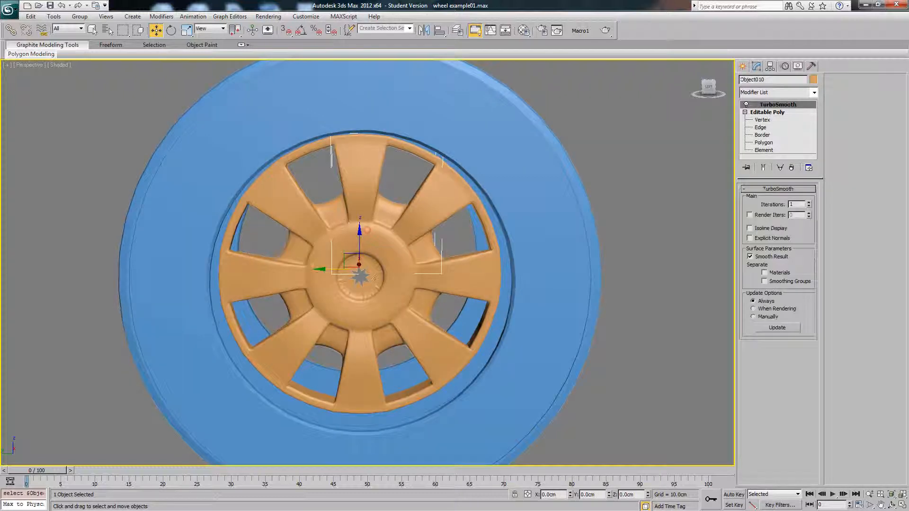
pyautogui.scroll(-3, 469, 267)
pyautogui.scroll(5, 438, 280)
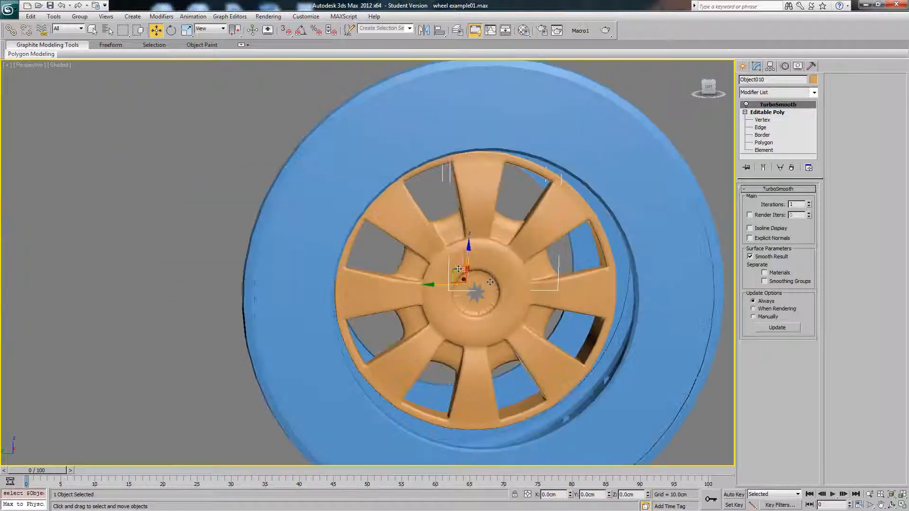
pyautogui.press('F4')
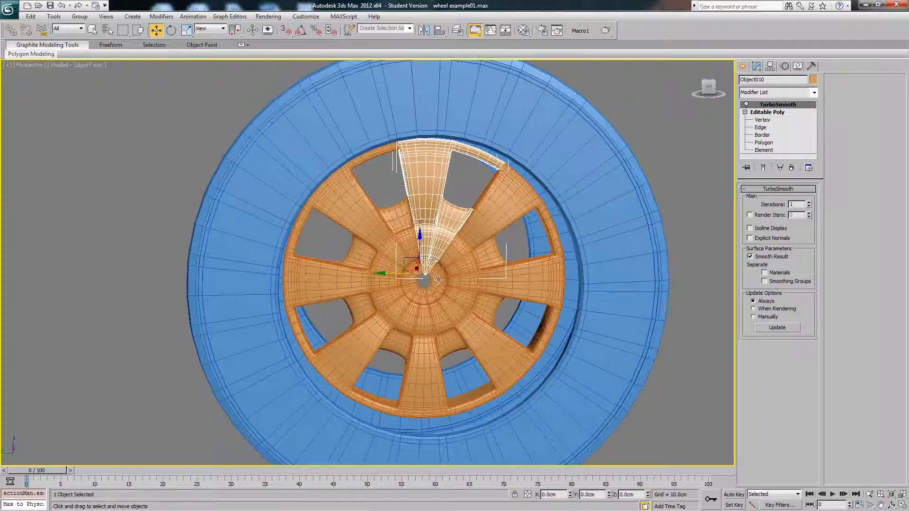
pyautogui.press('F4')
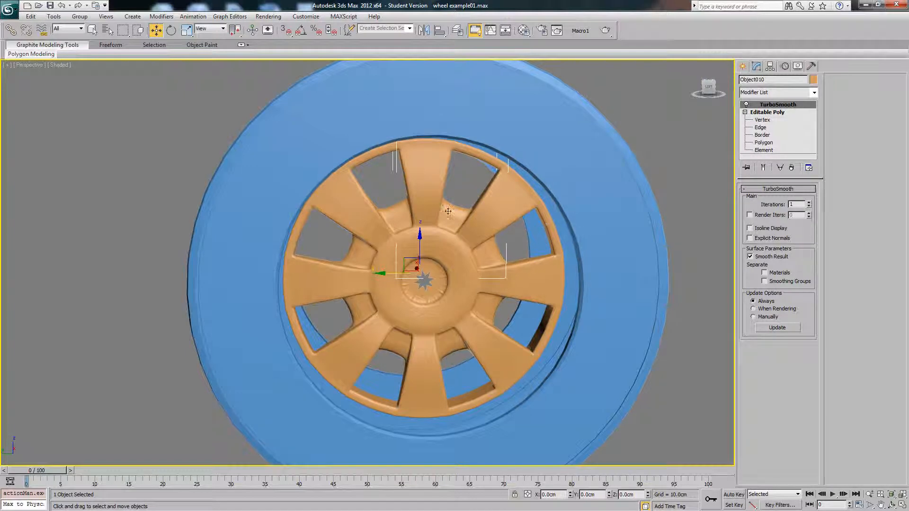
# Step: Select the eight original rim wedges without the tyre and remove their TurboSmooth modifier
pyautogui.moveTo(148, 116); pyautogui.dragTo(613, 435)
pyautogui.keyDown('alt'); pyautogui.click(607, 236); pyautogui.keyUp('alt')
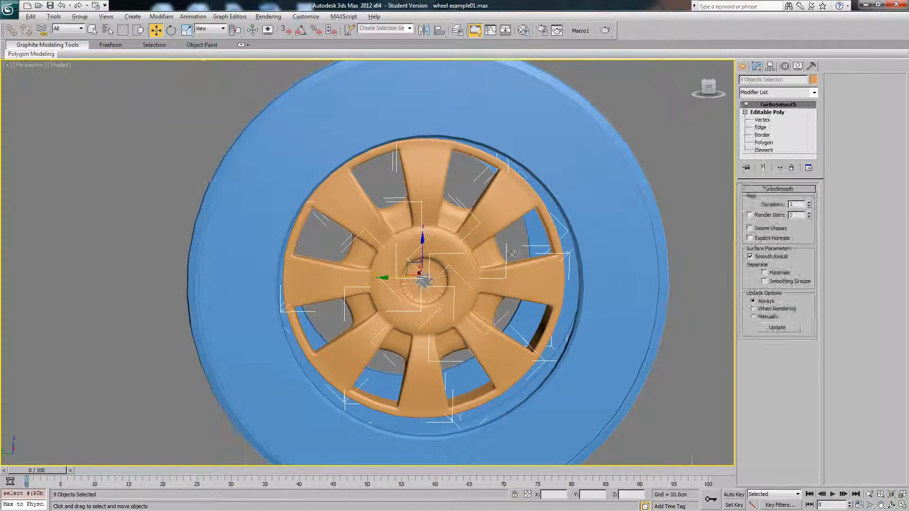
pyautogui.moveTo(388, 278); pyautogui.dragTo(482, 282)
pyautogui.hotkey('ctrl', 'z')
pyautogui.hotkey('ctrl', 'z')
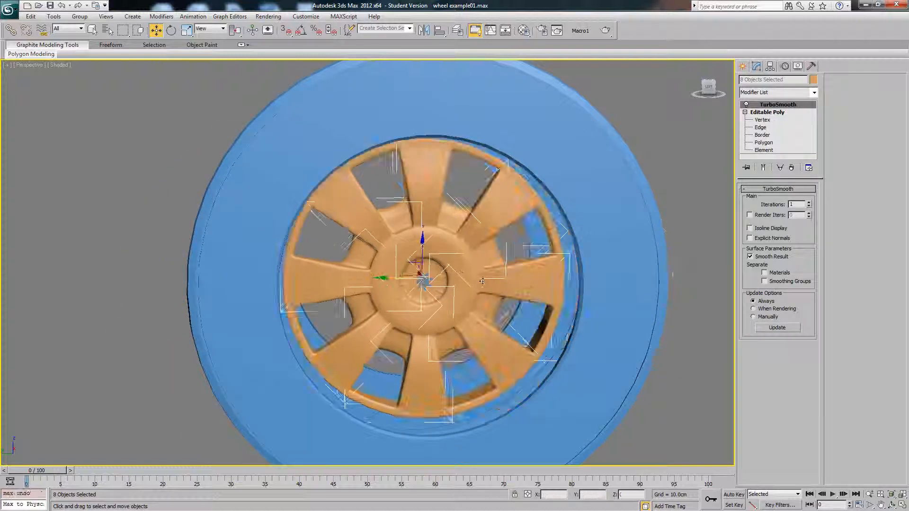
pyautogui.click(792, 170)
pyautogui.rightClick(469, 271)
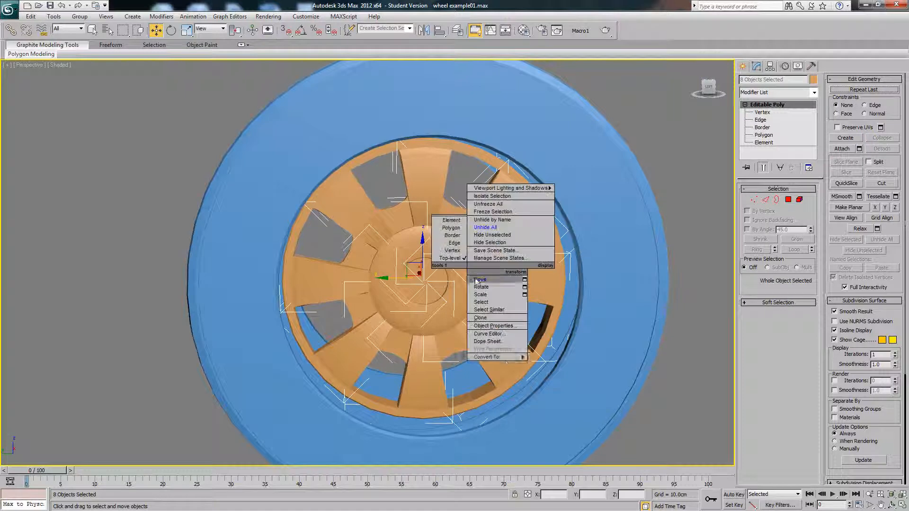
pyautogui.moveTo(524, 358)
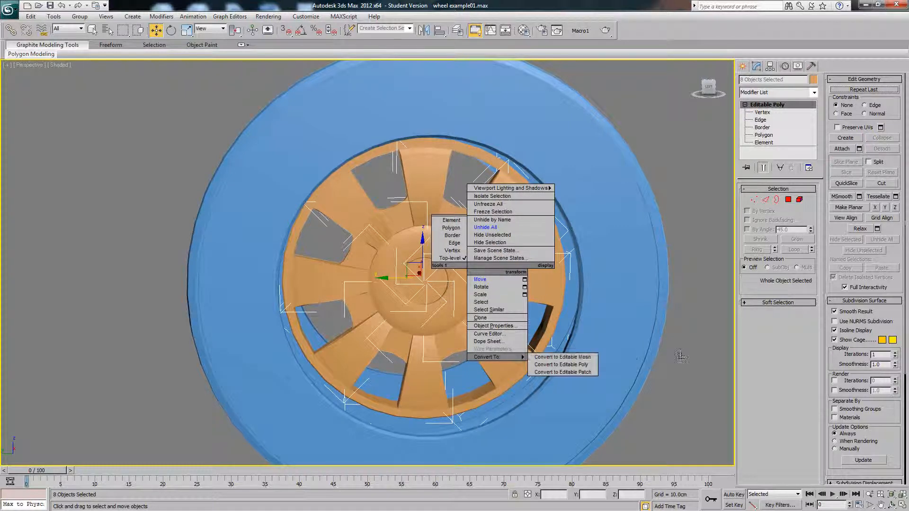
pyautogui.click(680, 356)
# Step: Show edged faces, hide everything except the upper spoke wedge, and examine its hub end
pyautogui.scroll(3, 443, 262)
pyautogui.press('F4')
pyautogui.moveTo(463, 258); pyautogui.dragTo(438, 253, button='middle')
pyautogui.scroll(3, 420, 216)
pyautogui.click(420, 215)
pyautogui.rightClick(464, 214)
pyautogui.click(492, 182)
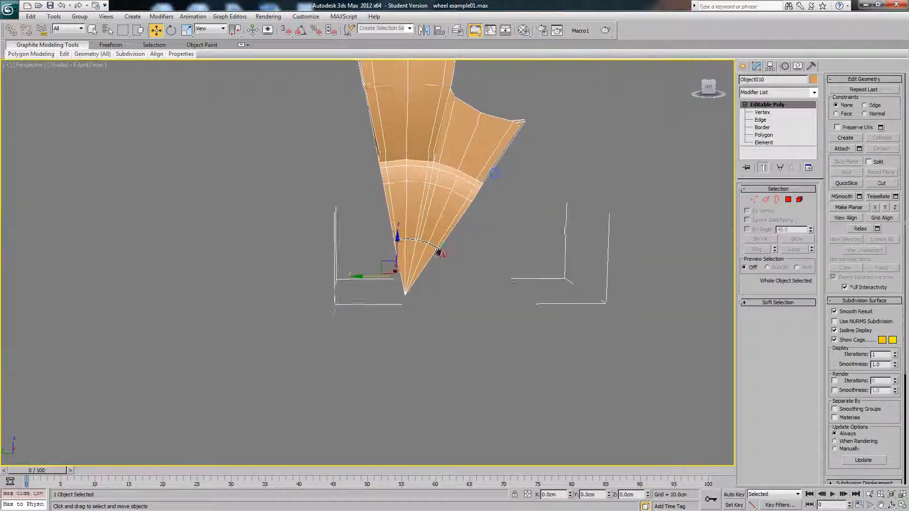
pyautogui.scroll(5, 495, 269)
pyautogui.keyDown('alt'); pyautogui.moveTo(497, 270); pyautogui.dragTo(502, 258, button='middle'); pyautogui.keyUp('alt')
pyautogui.moveTo(605, 199); pyautogui.dragTo(482, 265, button='middle')
pyautogui.scroll(-2, 477, 269)
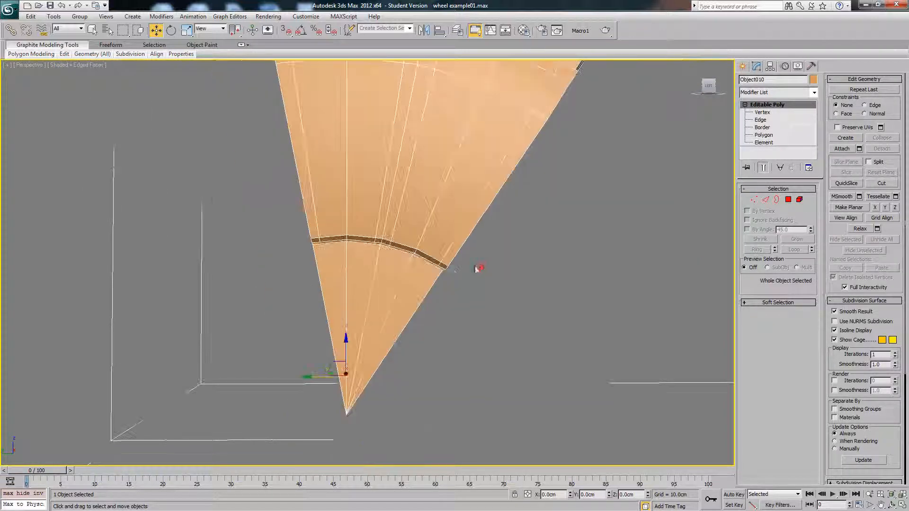
# Step: Select the four polygons at the wedge's hub tip for inspection, clear the selection, and leave polygon editing
pyautogui.click(789, 199)
pyautogui.moveTo(389, 322); pyautogui.dragTo(312, 315)
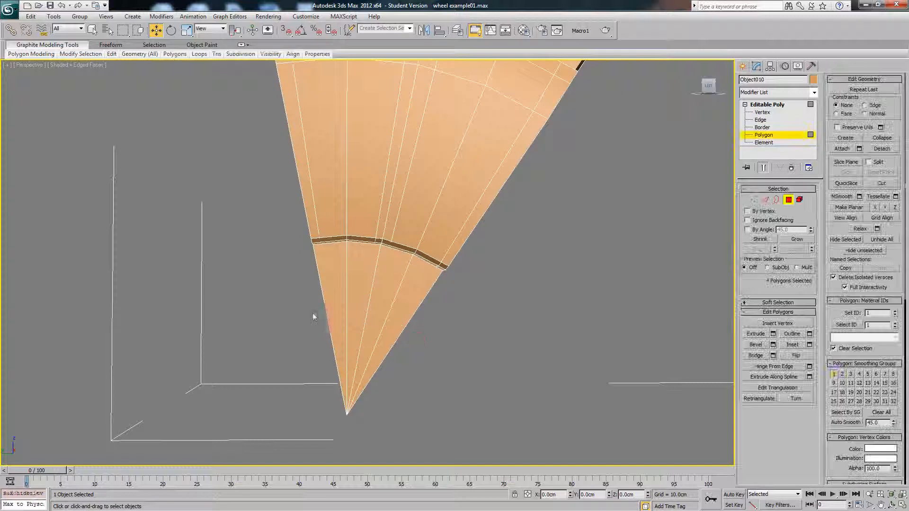
pyautogui.scroll(-2, 386, 304)
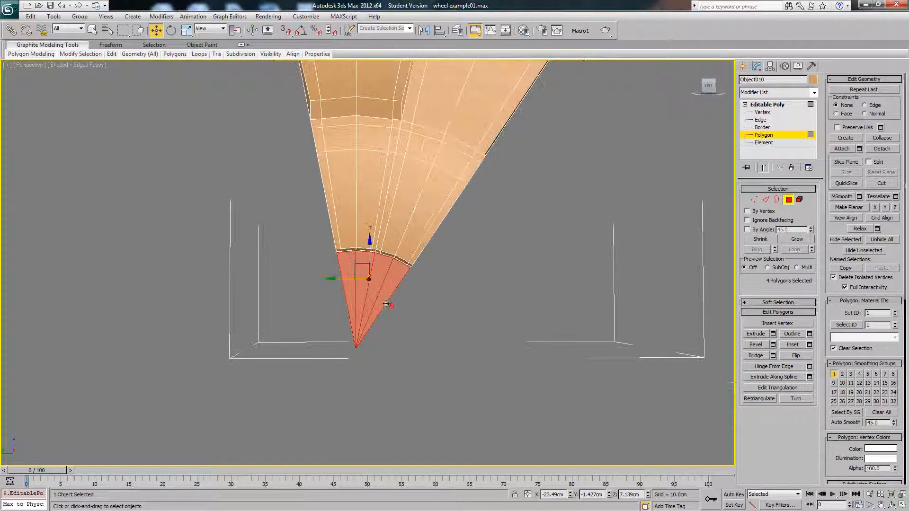
pyautogui.click(414, 309)
pyautogui.moveTo(478, 243); pyautogui.dragTo(479, 266, button='middle')
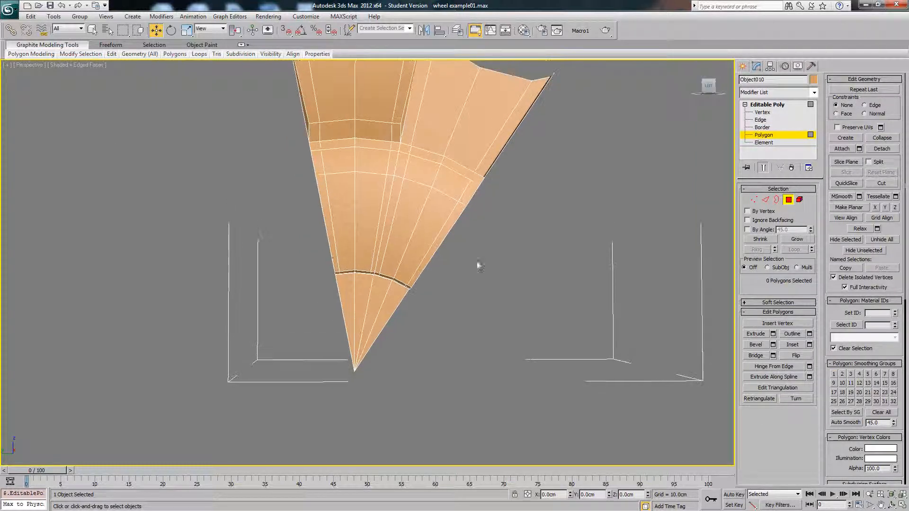
pyautogui.click(789, 200)
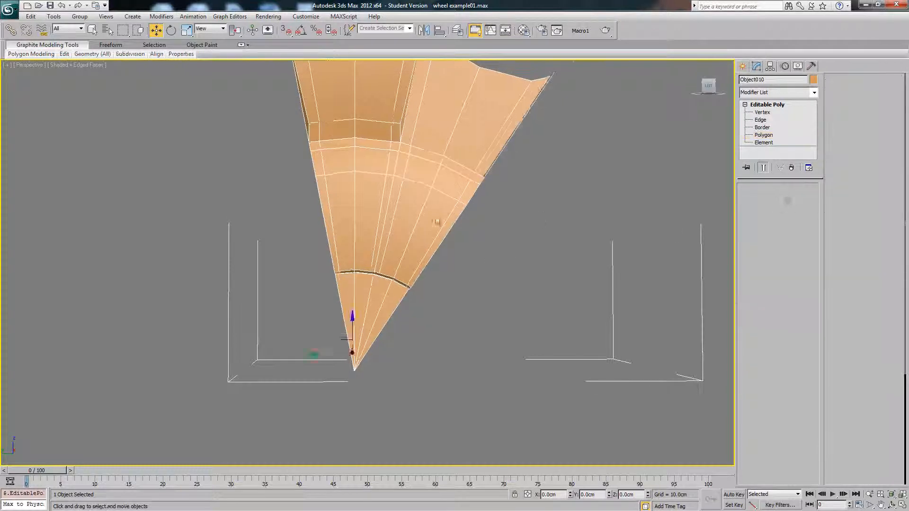
# Step: Unhide all objects without unhiding the layers, hide the tyre, and reselect the upper wedge
pyautogui.scroll(-3, 472, 257)
pyautogui.rightClick(478, 203)
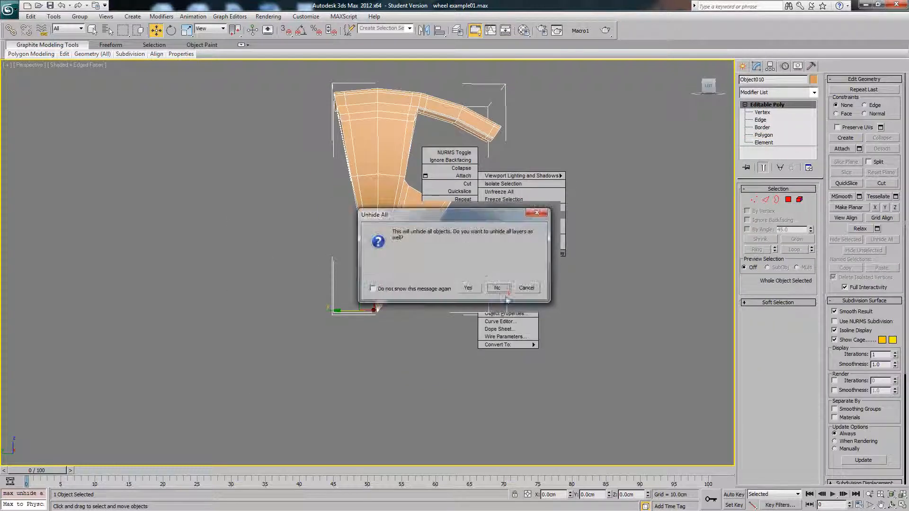
pyautogui.click(498, 289)
pyautogui.click(627, 230)
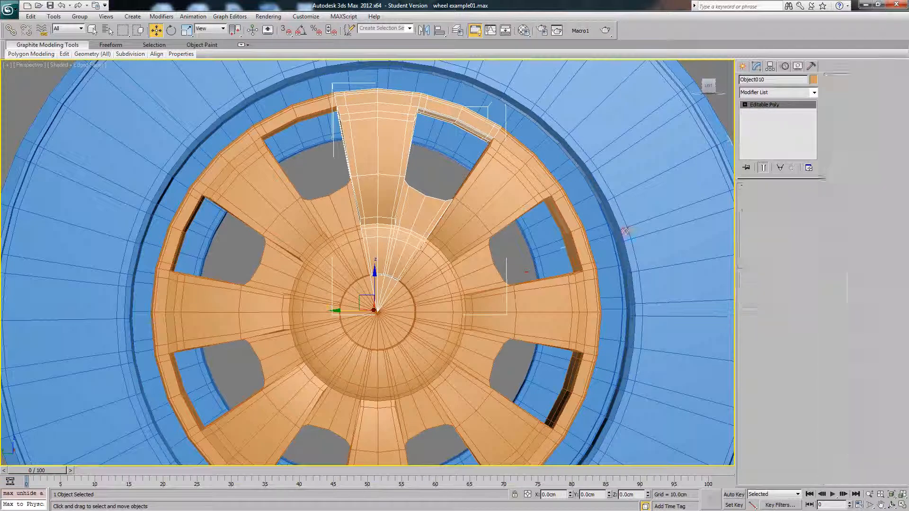
pyautogui.rightClick(629, 229)
pyautogui.click(660, 202)
pyautogui.click(382, 184)
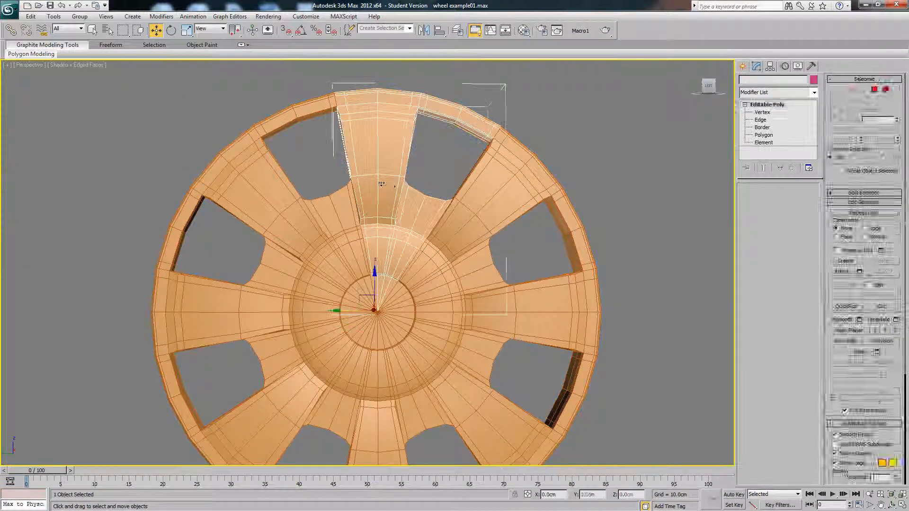
# Step: Select all eight original rim wedges, convert them to Editable Poly, and clear the selection
pyautogui.moveTo(622, 151); pyautogui.dragTo(631, 146, button='middle')
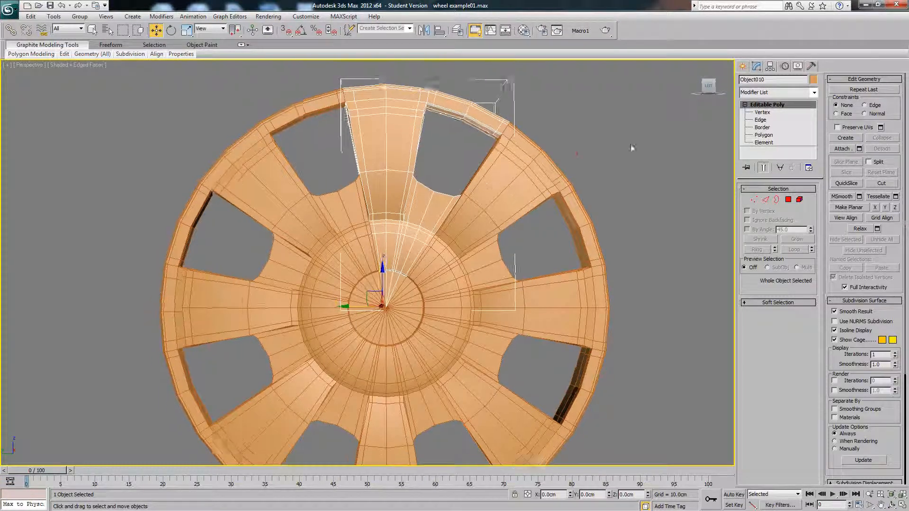
pyautogui.scroll(-3, 631, 146)
pyautogui.moveTo(245, 152); pyautogui.dragTo(561, 434)
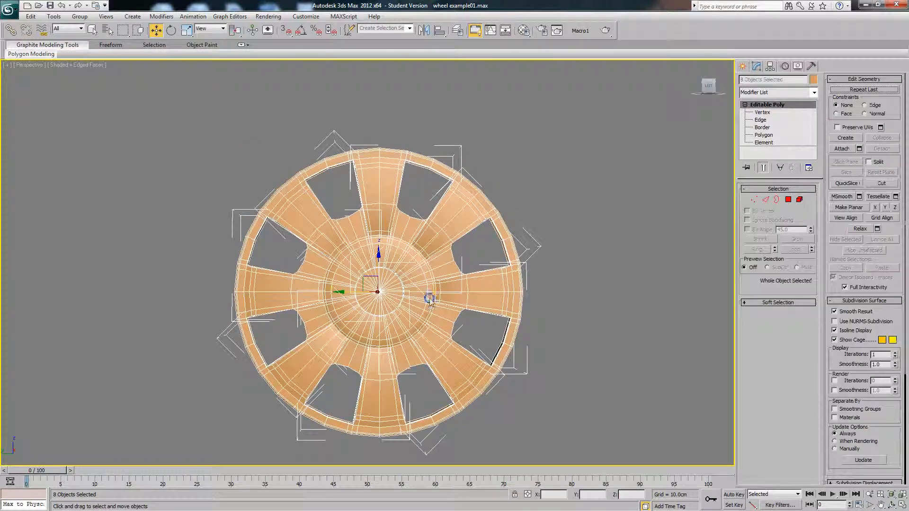
pyautogui.rightClick(427, 296)
pyautogui.moveTo(457, 384)
pyautogui.click(503, 392)
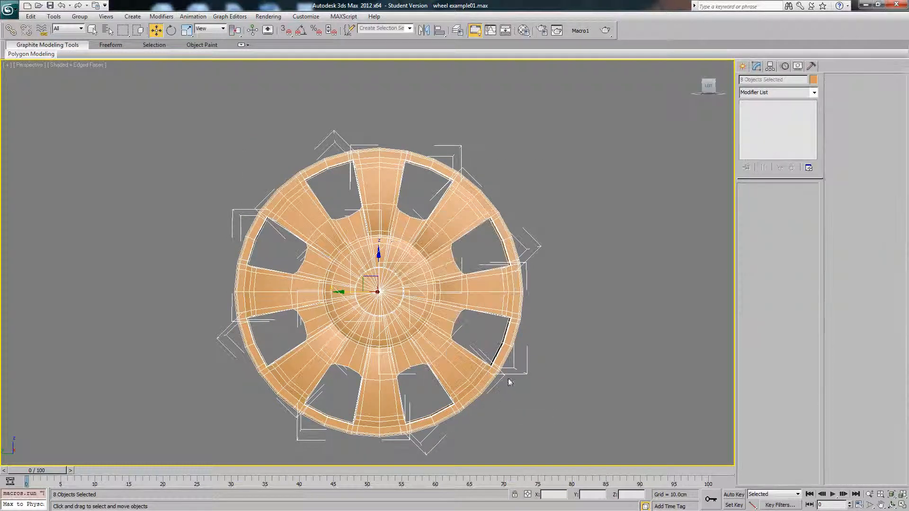
pyautogui.click(534, 366)
pyautogui.click(393, 210)
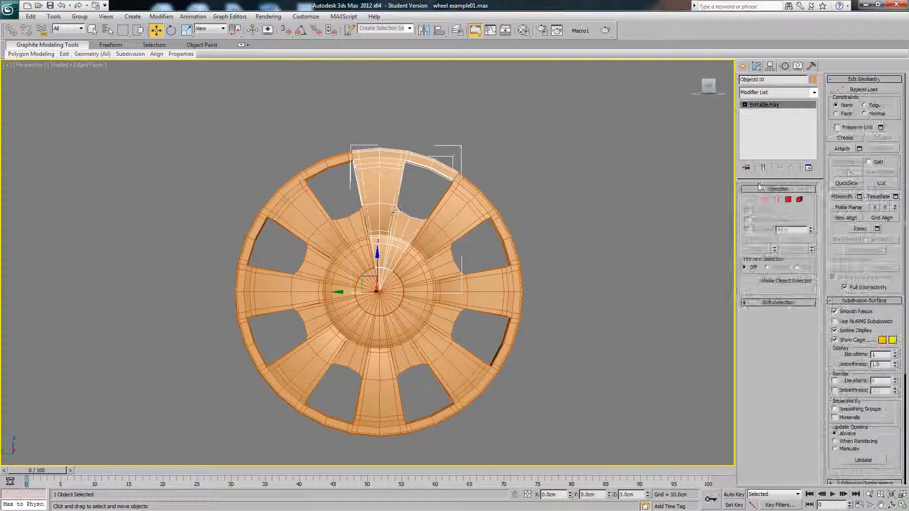
pyautogui.click(859, 149)
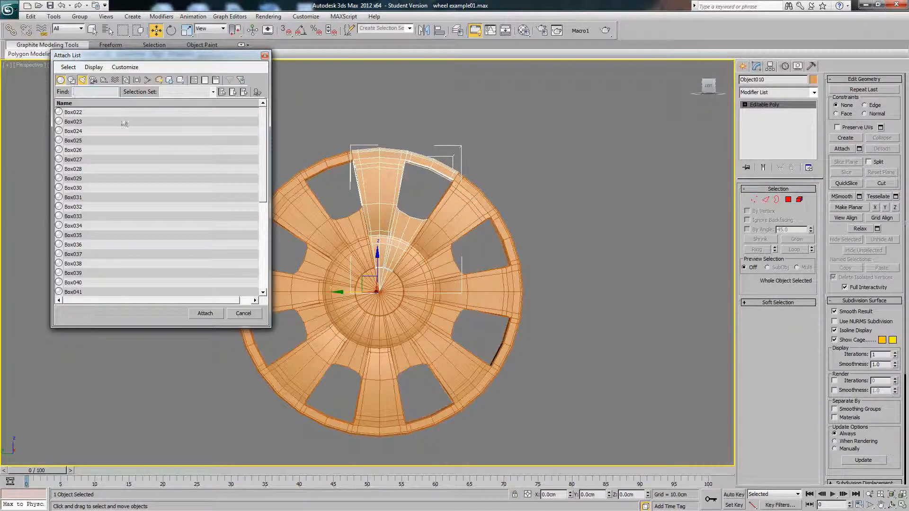
pyautogui.moveTo(124, 112); pyautogui.dragTo(155, 345)
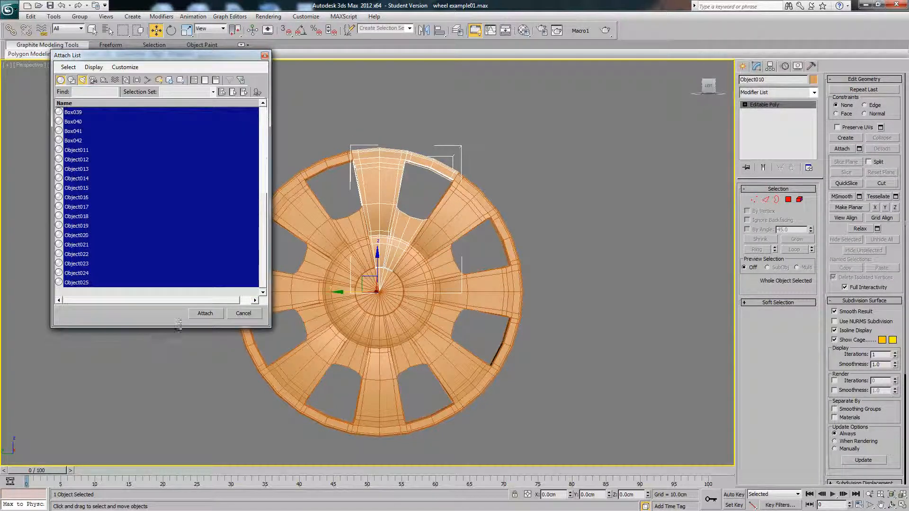
pyautogui.click(244, 313)
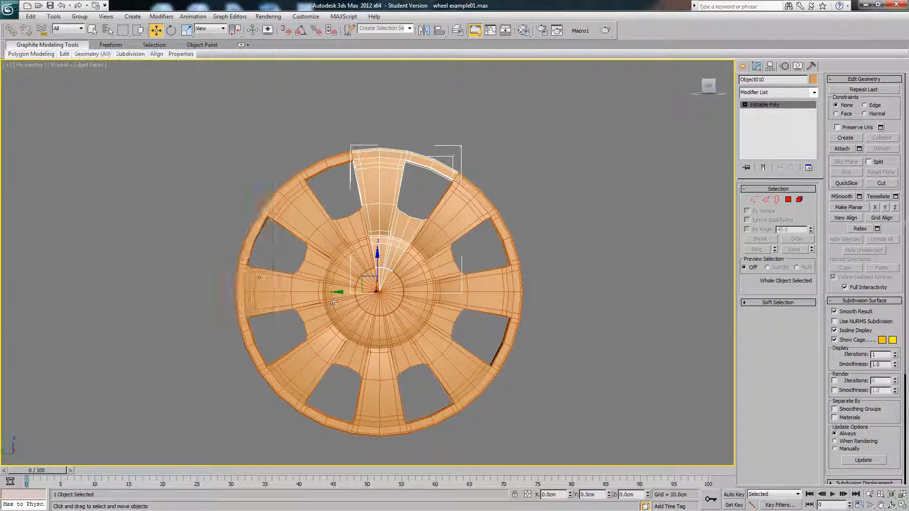
# Step: Select the copied smoothed rim beside the original and hide it
pyautogui.scroll(-4, 216, 280)
pyautogui.scroll(-3, 216, 283)
pyautogui.moveTo(651, 333); pyautogui.dragTo(651, 333)
pyautogui.rightClick(611, 288)
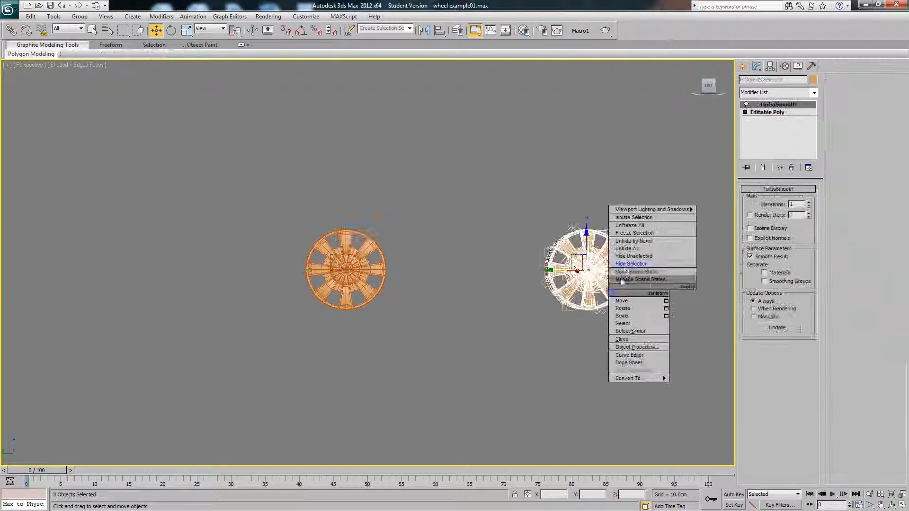
pyautogui.click(637, 283)
# Step: Attach every object in the Attach List to the original rim's upper wedge
pyautogui.scroll(5, 270, 254)
pyautogui.click(284, 186)
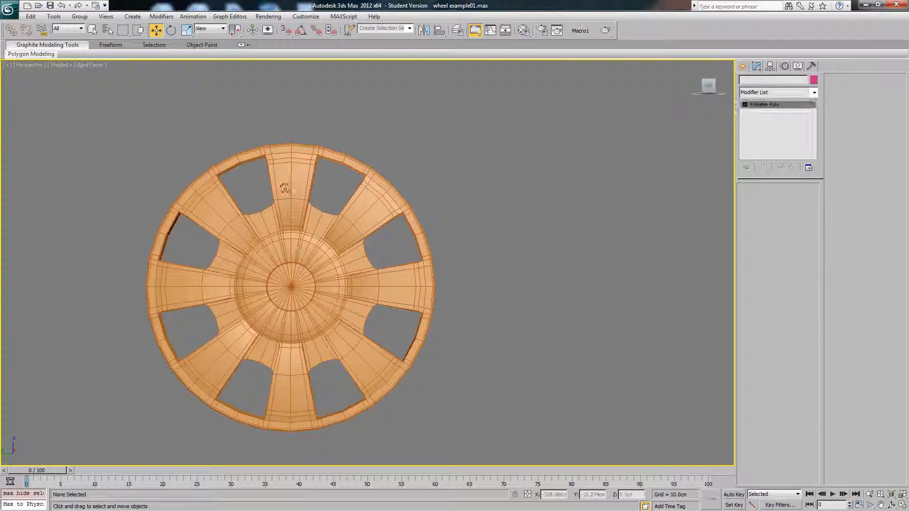
pyautogui.click(859, 149)
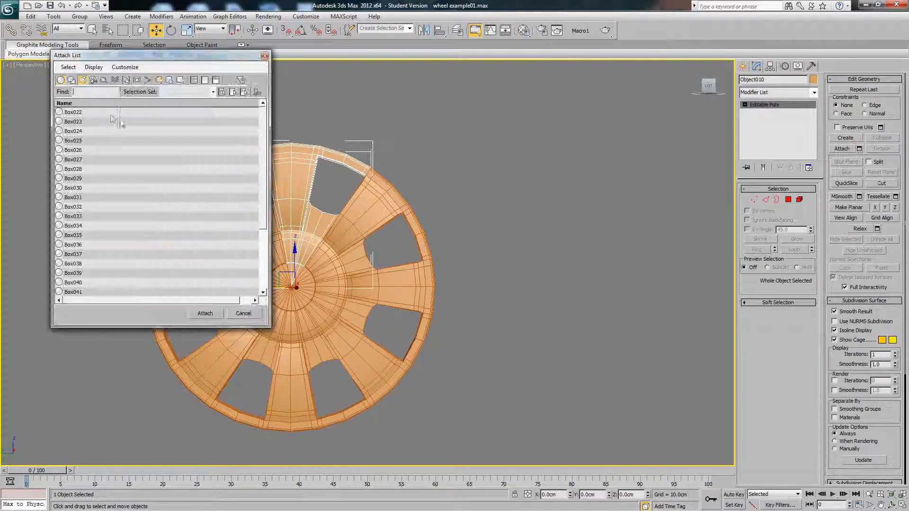
pyautogui.moveTo(110, 113); pyautogui.dragTo(133, 347)
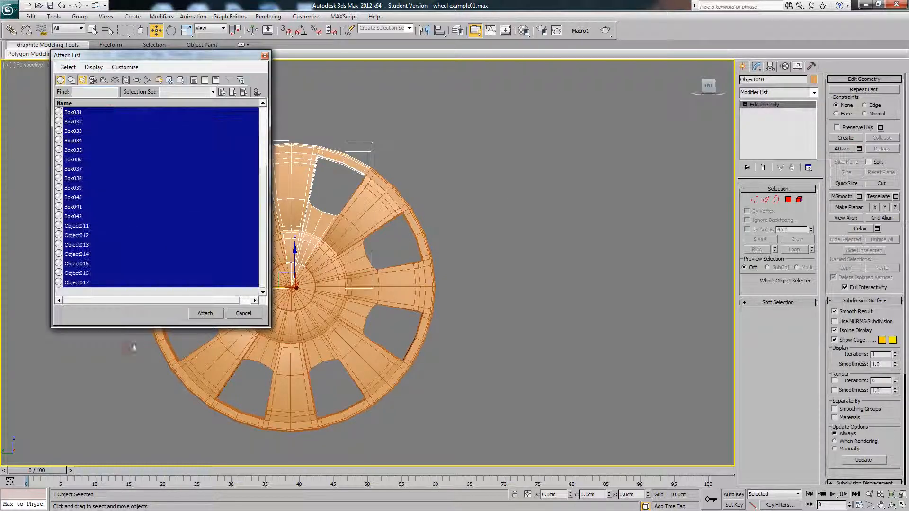
pyautogui.click(211, 314)
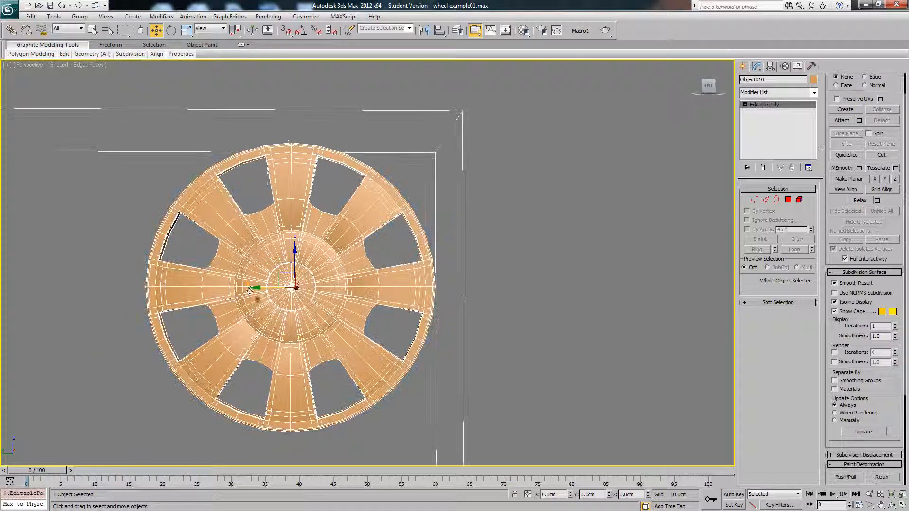
# Step: Undo the last attach, then select and hide the blue ring-shaped objects below the rim
pyautogui.hotkey('ctrl', 'z')
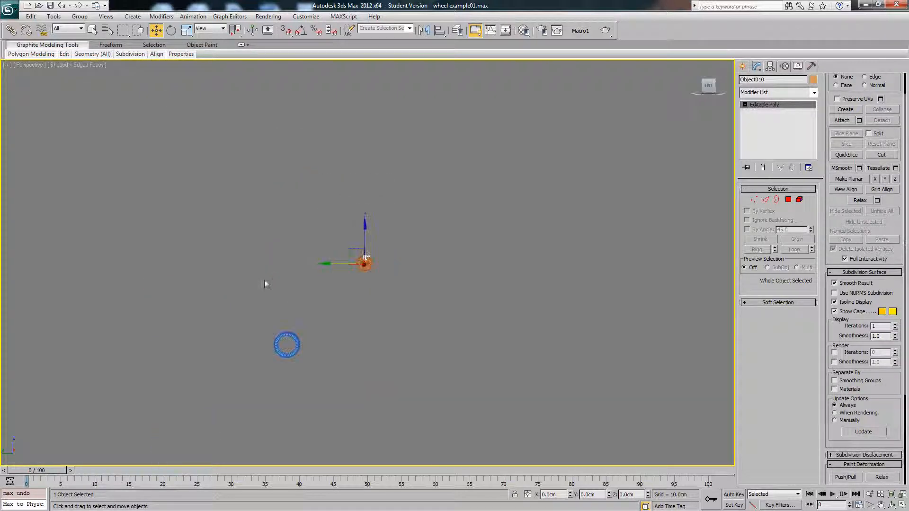
pyautogui.moveTo(337, 399); pyautogui.dragTo(338, 400)
pyautogui.scroll(1, 303, 369)
pyautogui.rightClick(290, 353)
pyautogui.click(309, 325)
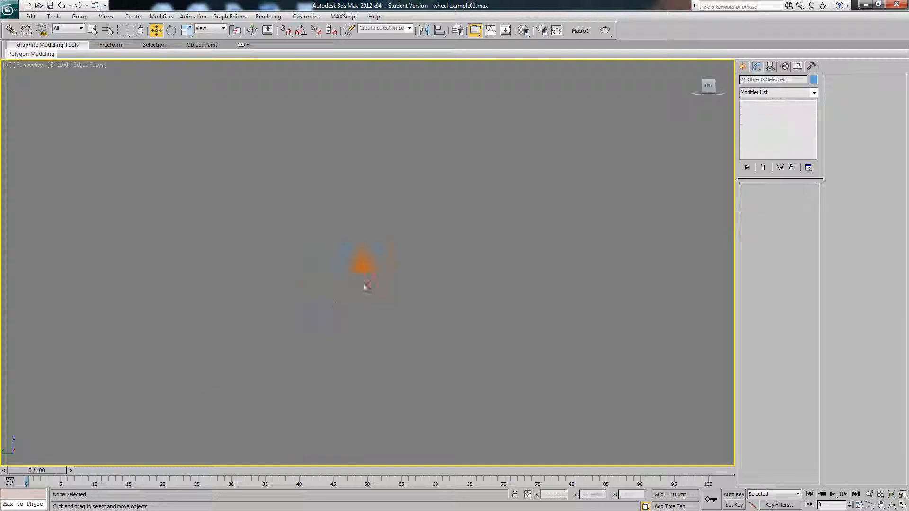
# Step: Attach Object011 through Object017 to the rim's upper wedge using the Attach List
pyautogui.scroll(4, 313, 240)
pyautogui.click(353, 226)
pyautogui.scroll(3, 351, 224)
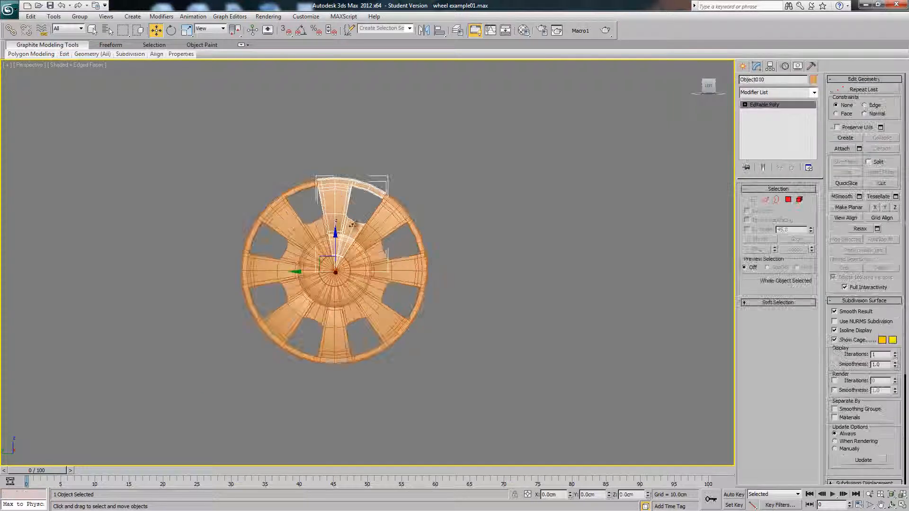
pyautogui.click(859, 149)
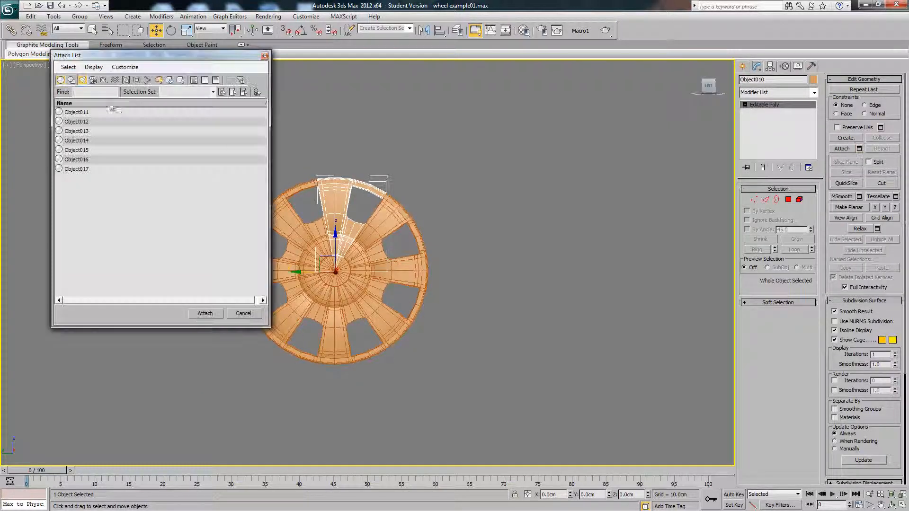
pyautogui.click(119, 112)
pyautogui.keyDown('shift'); pyautogui.click(119, 159); pyautogui.keyUp('shift')
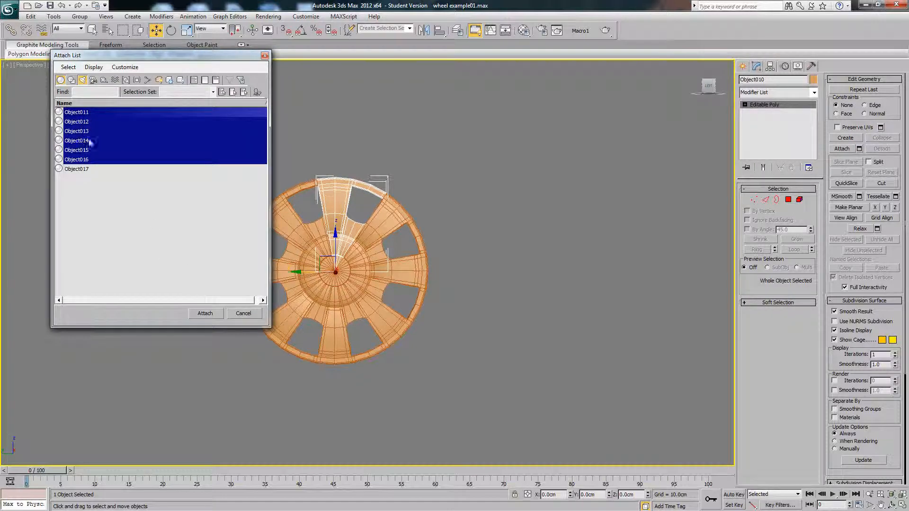
pyautogui.click(104, 169)
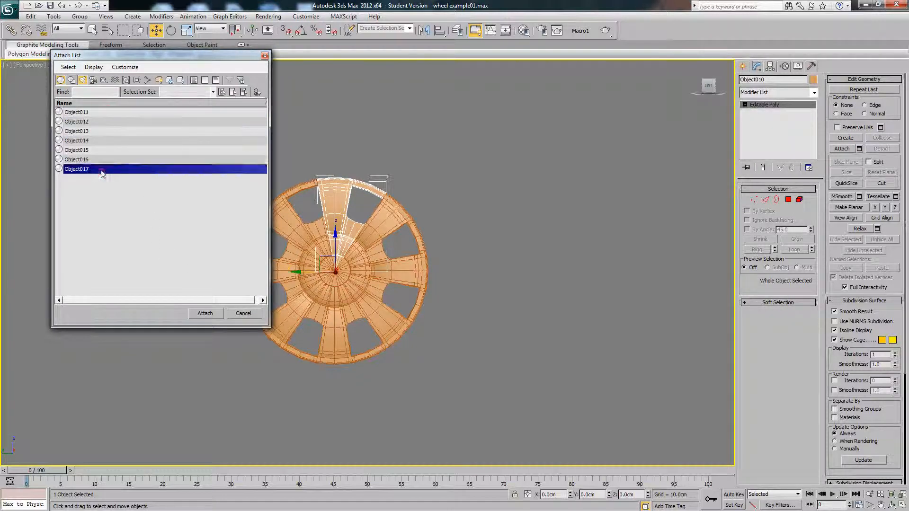
pyautogui.keyDown('shift'); pyautogui.click(126, 112); pyautogui.keyUp('shift')
pyautogui.click(199, 311)
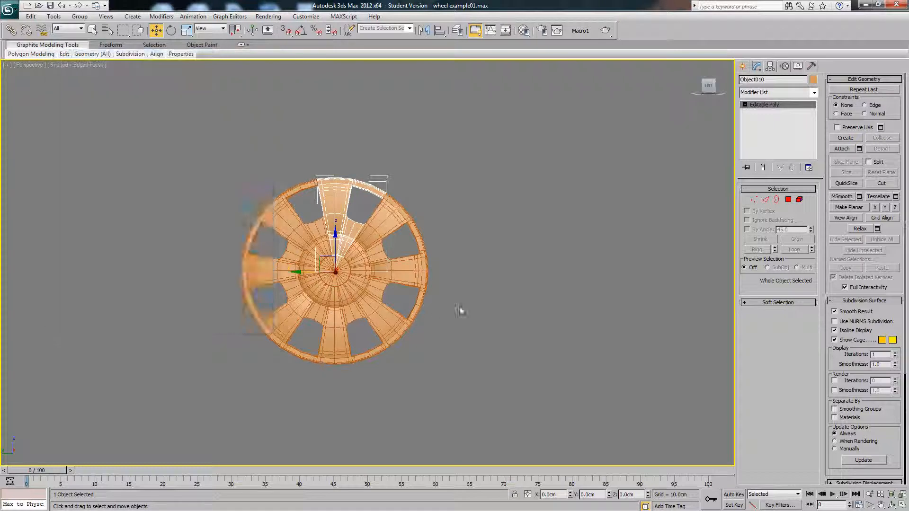
# Step: Select all vertices of the attached rim, weld them, and clear the vertex selection
pyautogui.click(450, 303)
pyautogui.scroll(5, 360, 260)
pyautogui.moveTo(361, 259); pyautogui.dragTo(461, 266, button='middle')
pyautogui.click(410, 163)
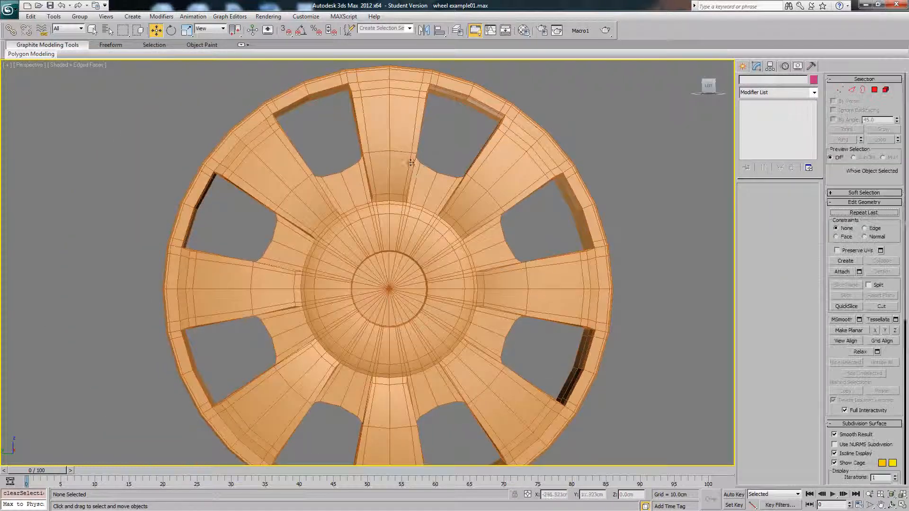
pyautogui.click(754, 199)
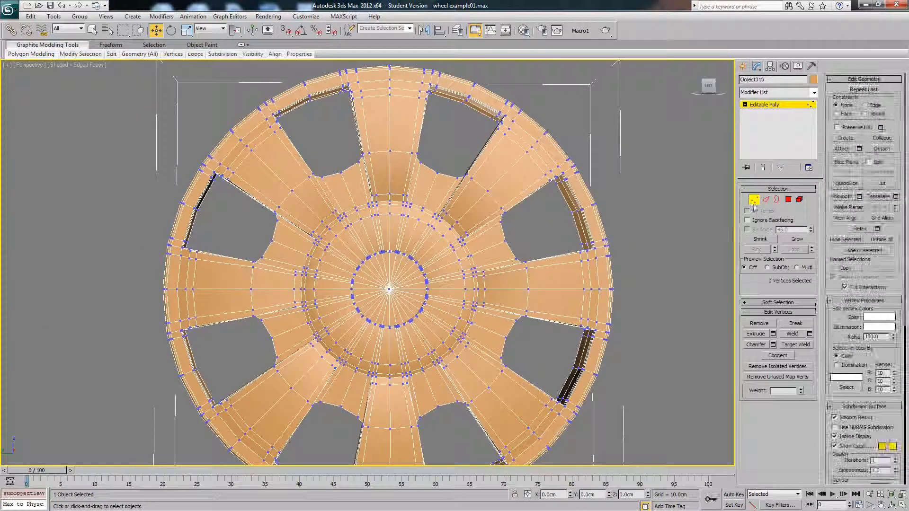
pyautogui.hotkey('ctrl', 'a')
pyautogui.click(793, 334)
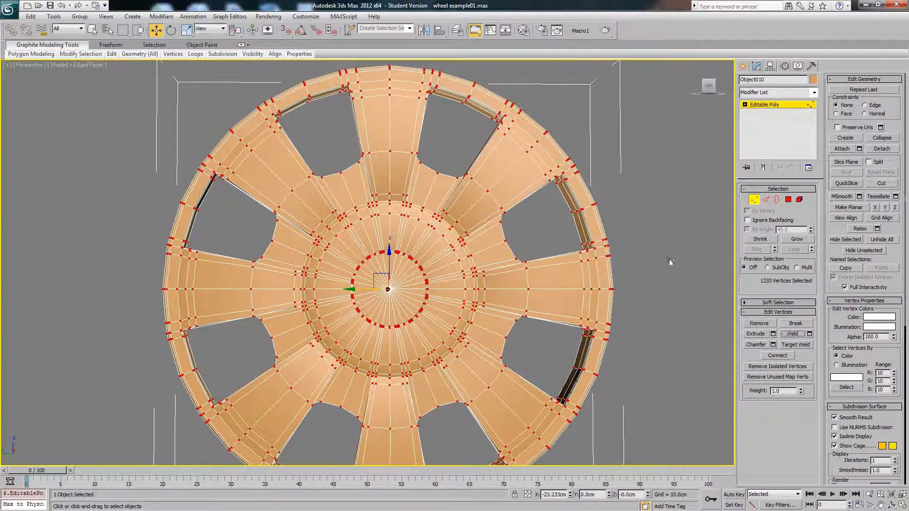
pyautogui.click(644, 249)
# Step: Turn off the edged-faces display and apply a TurboSmooth modifier to the whole rim
pyautogui.press('F4')
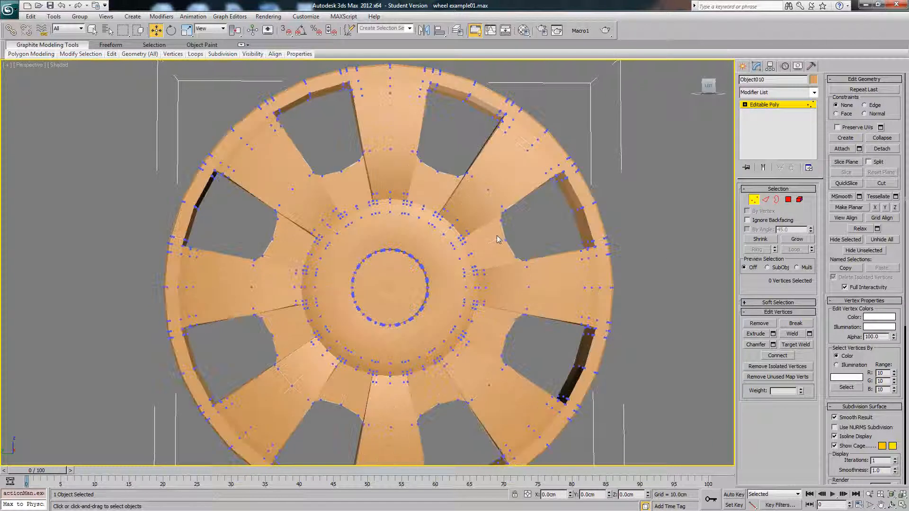
pyautogui.keyDown('alt'); pyautogui.moveTo(538, 190); pyautogui.dragTo(759, 140, button='middle'); pyautogui.keyUp('alt')
pyautogui.click(785, 105)
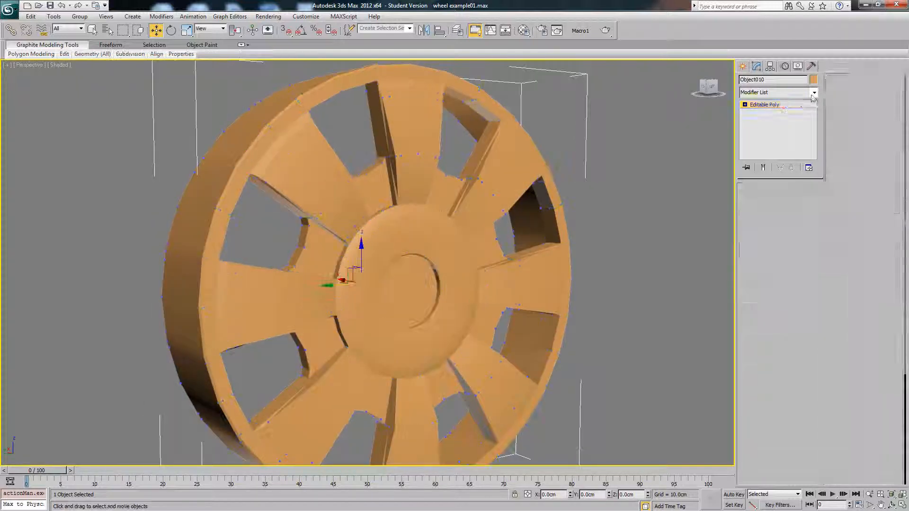
pyautogui.click(814, 92)
pyautogui.scroll(-10, 777, 331)
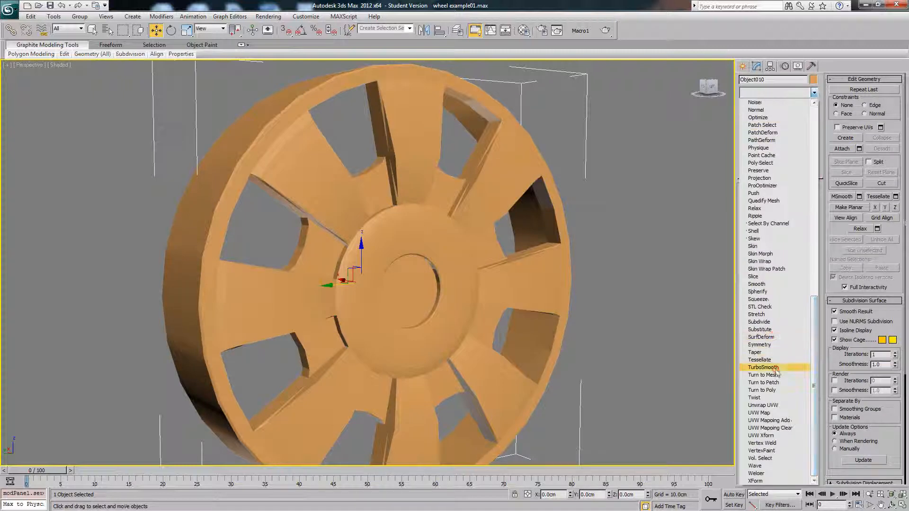
pyautogui.click(763, 367)
pyautogui.keyDown('alt'); pyautogui.moveTo(714, 342); pyautogui.dragTo(545, 283, button='middle'); pyautogui.keyUp('alt')
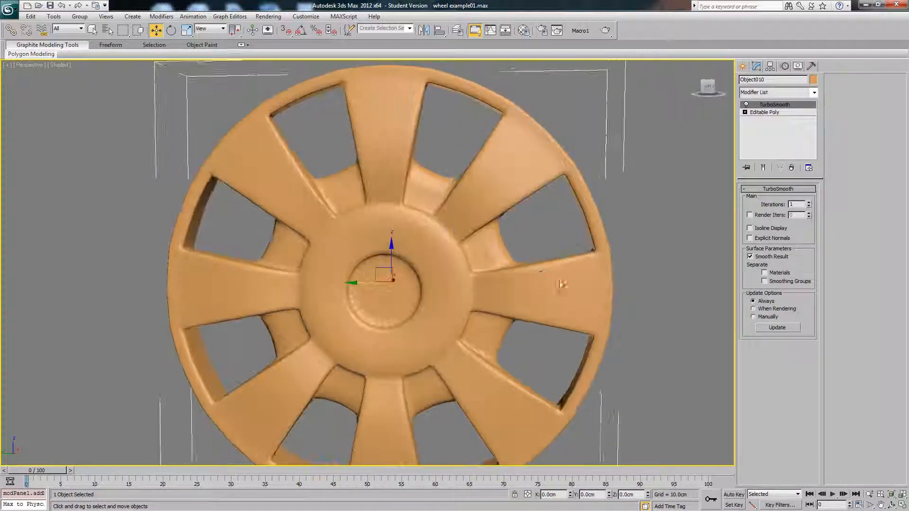
# Step: Select the hub's central disc polygons in wireframe using By Angle at 33.3 and delete them
pyautogui.scroll(8, 544, 265)
pyautogui.keyDown('alt'); pyautogui.moveTo(508, 235); pyautogui.dragTo(507, 208, button='middle'); pyautogui.keyUp('alt')
pyautogui.click(745, 112)
pyautogui.click(763, 143)
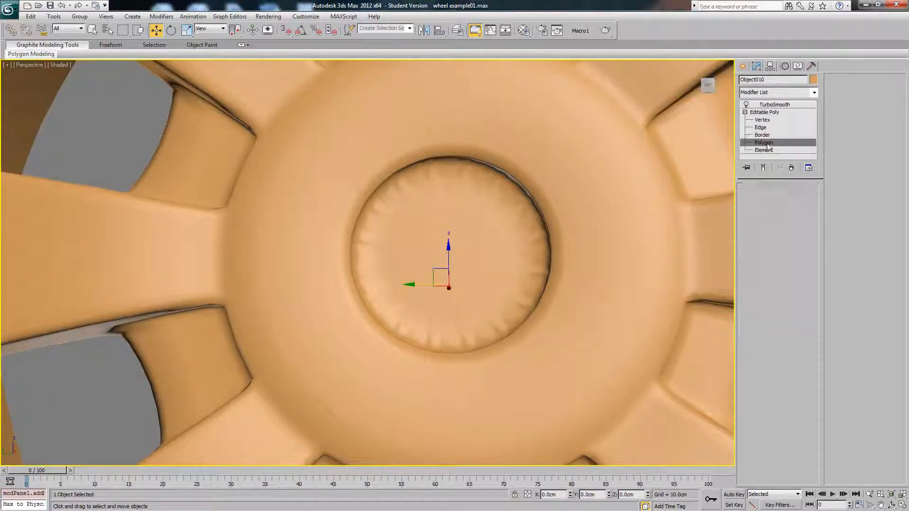
pyautogui.scroll(6, 462, 227)
pyautogui.press('F3')
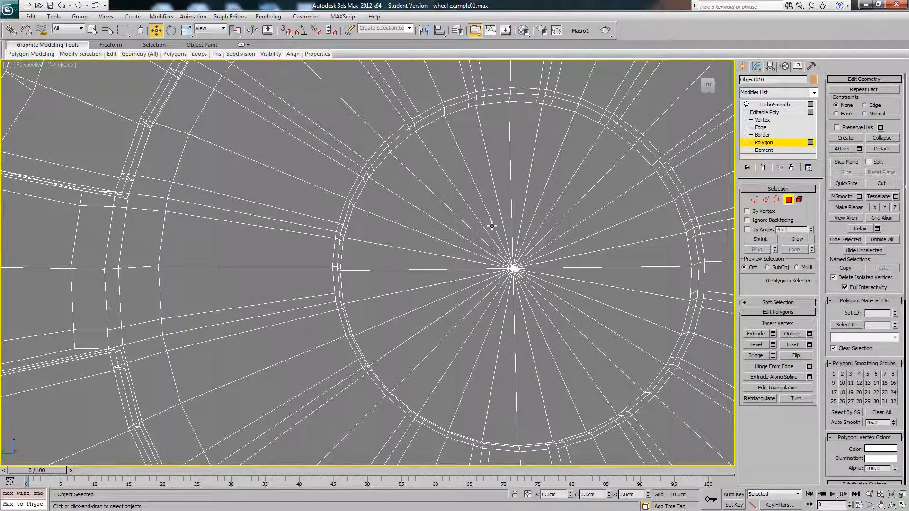
pyautogui.click(492, 227)
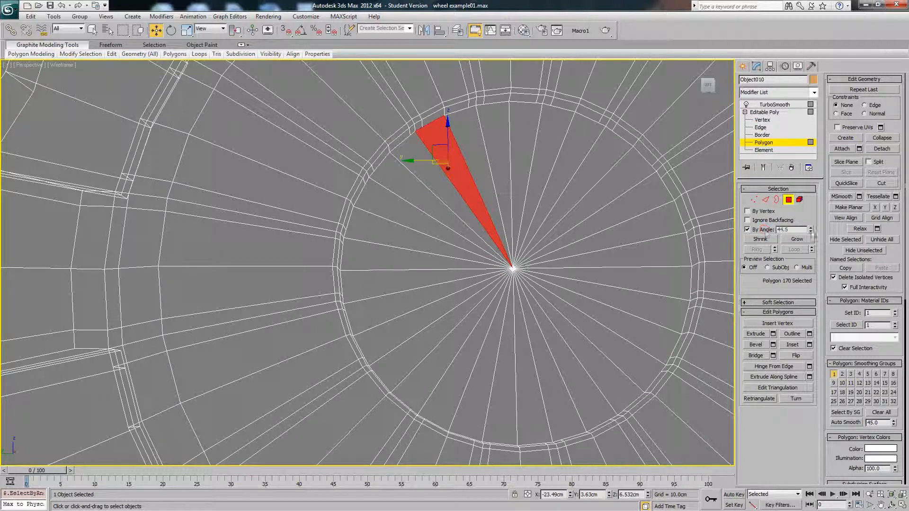
pyautogui.click(581, 202)
pyautogui.moveTo(583, 207); pyautogui.dragTo(564, 219, button='middle')
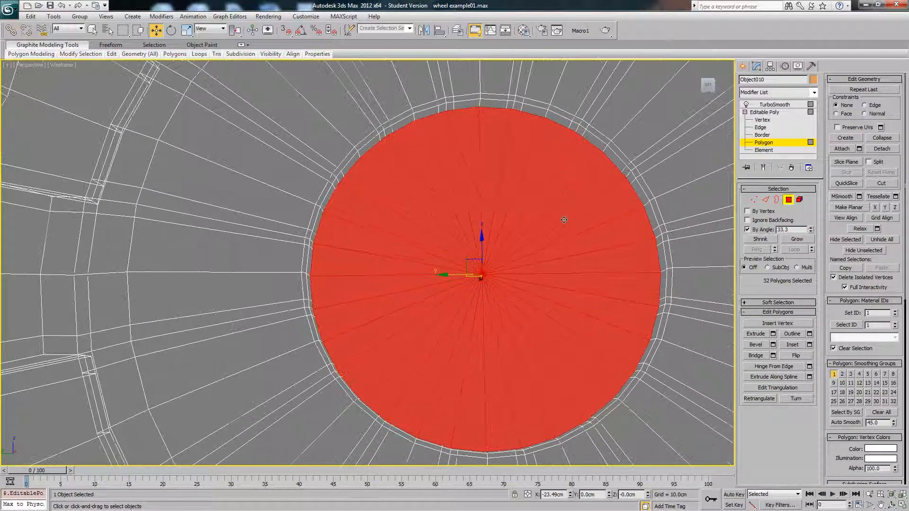
pyautogui.press('Delete')
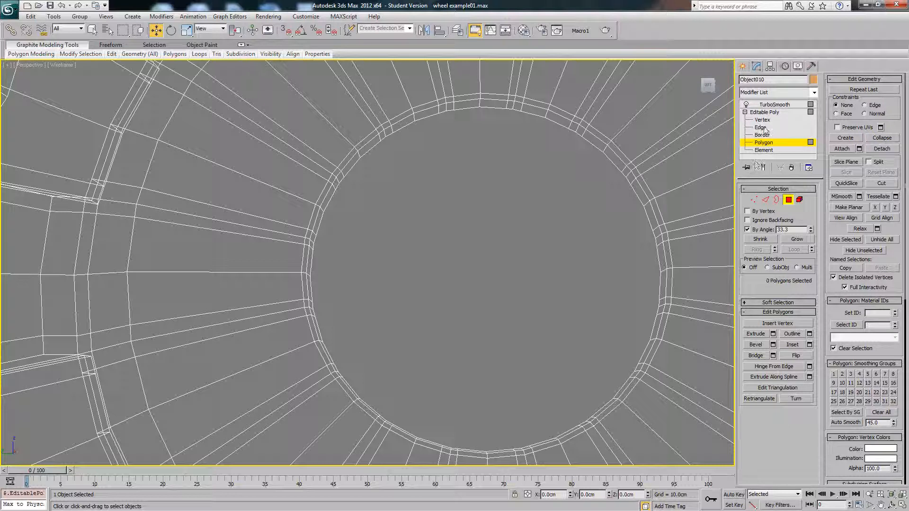
# Step: Select the edge loop around the hub hole and extend it inward as a smaller ring with new faces
pyautogui.click(764, 128)
pyautogui.doubleClick(533, 113)
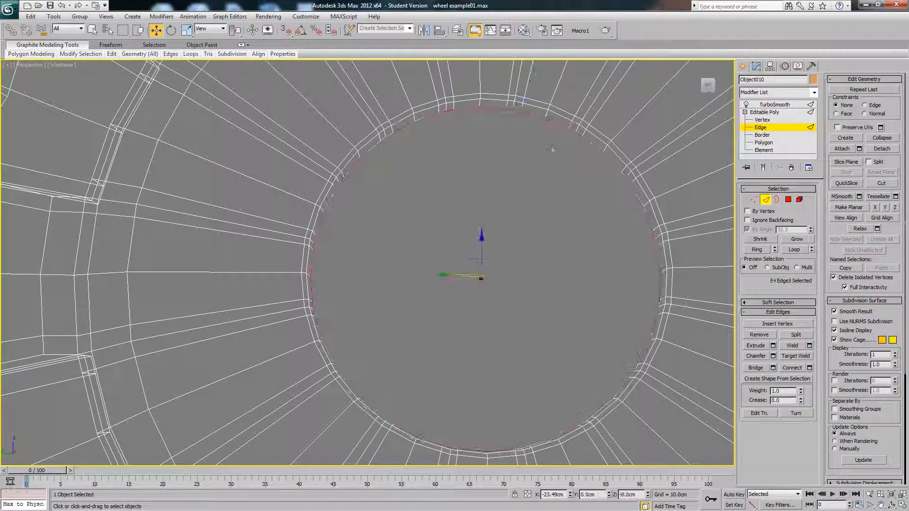
pyautogui.press('r')
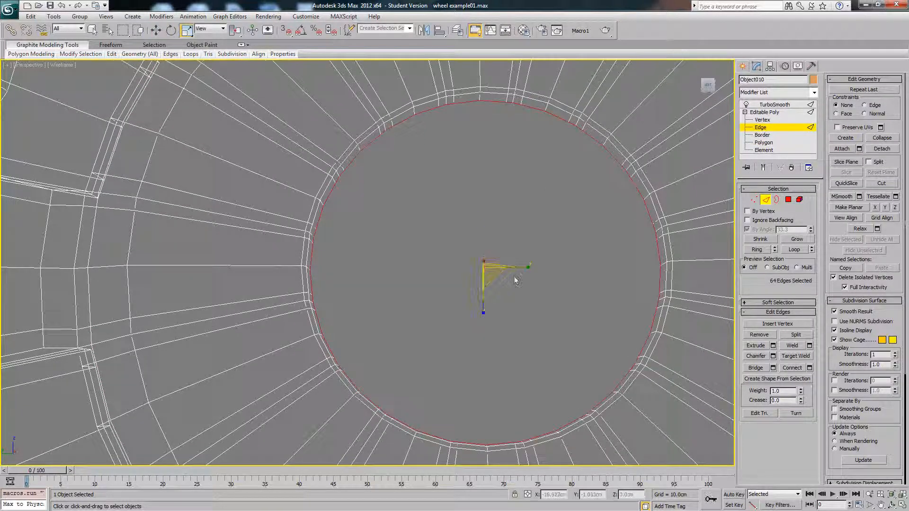
pyautogui.keyDown('alt'); pyautogui.moveTo(504, 283); pyautogui.dragTo(505, 281, button='middle'); pyautogui.keyUp('alt')
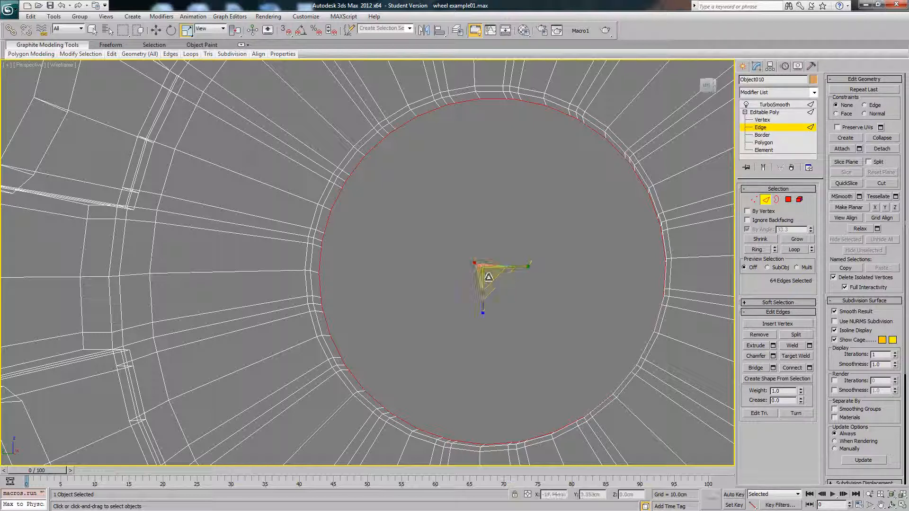
pyautogui.moveTo(494, 291); pyautogui.dragTo(455, 47)
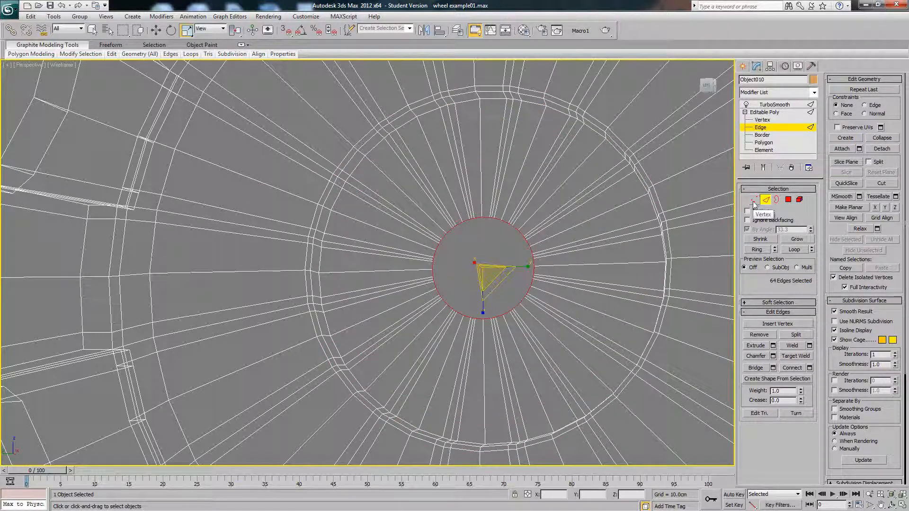
# Step: Convert the inner edge loop to vertices and weld them into one centre point with a 12.623 cm threshold
pyautogui.keyDown('ctrl'); pyautogui.click(753, 199); pyautogui.keyUp('ctrl')
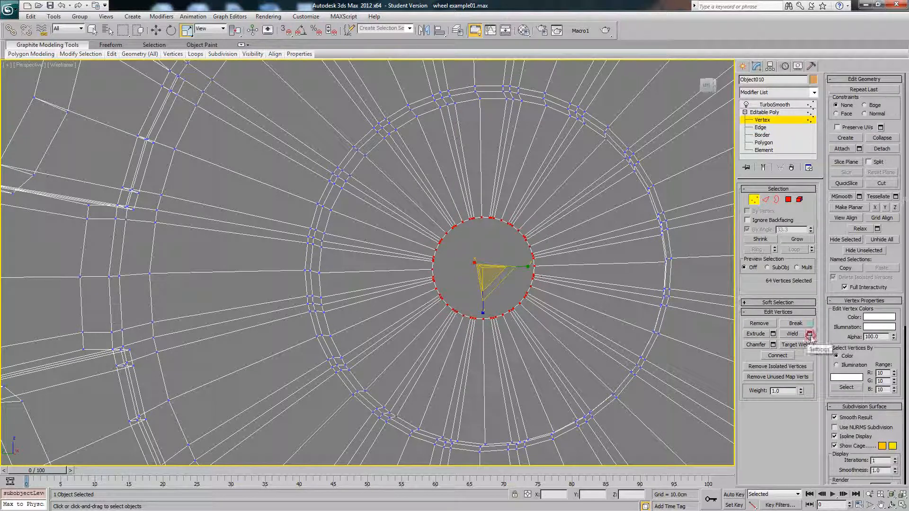
pyautogui.click(810, 335)
pyautogui.moveTo(379, 269); pyautogui.dragTo(423, 274)
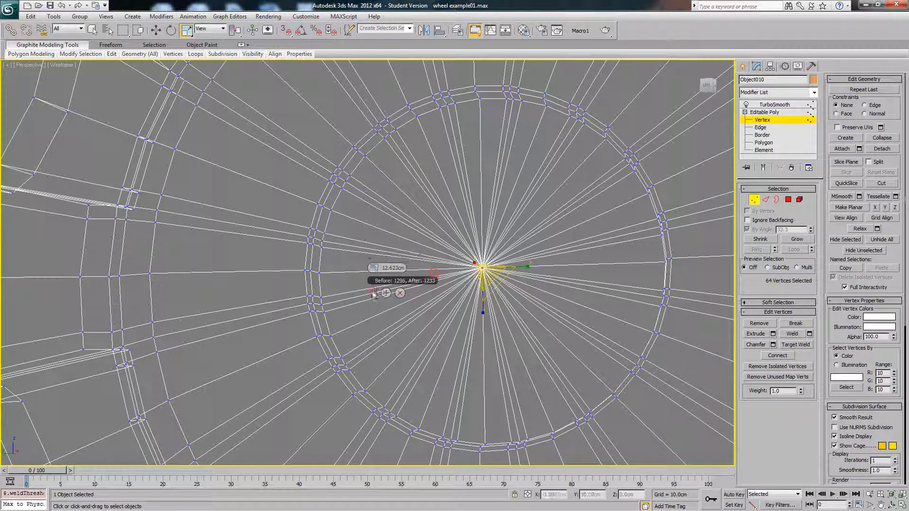
pyautogui.click(374, 293)
# Step: Return to the shaded TurboSmooth result, clear the selection, and examine the hub centre with edged faces
pyautogui.scroll(-5, 448, 266)
pyautogui.press('F3')
pyautogui.scroll(-3, 452, 267)
pyautogui.click(646, 241)
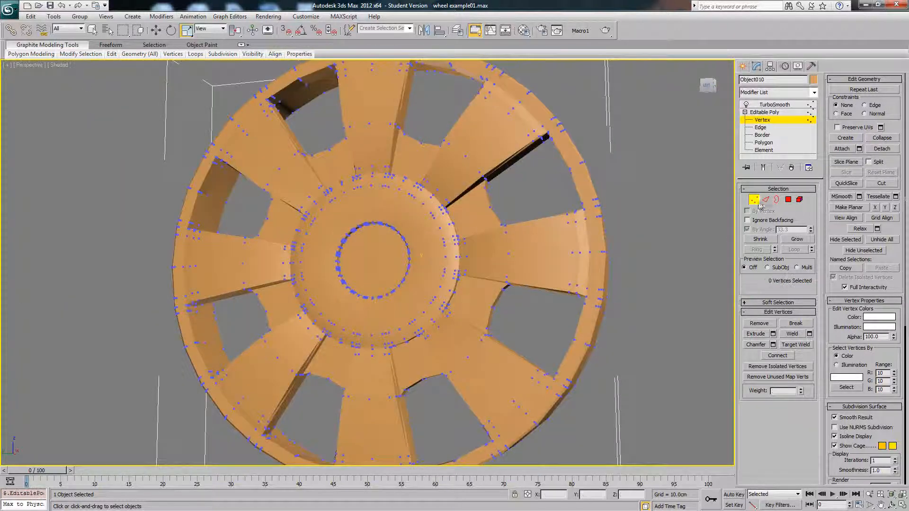
pyautogui.click(757, 202)
pyautogui.click(794, 104)
pyautogui.click(525, 198)
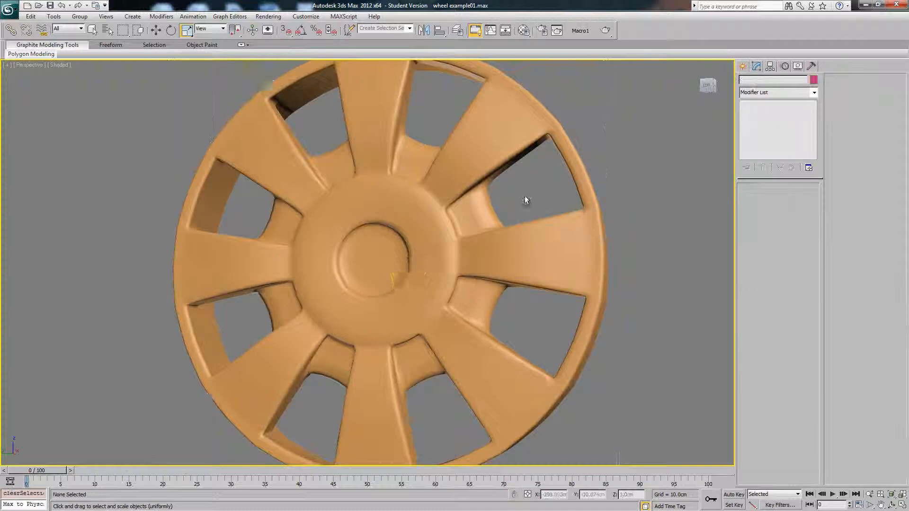
pyautogui.moveTo(526, 200)
pyautogui.keyDown('alt'); pyautogui.mouseDown(button='middle')
pyautogui.moveTo(604, 200)
pyautogui.moveTo(584, 223)
pyautogui.moveTo(530, 223)
pyautogui.moveTo(523, 211)
pyautogui.mouseUp(button='middle'); pyautogui.keyUp('alt')
pyautogui.scroll(8, 463, 220)
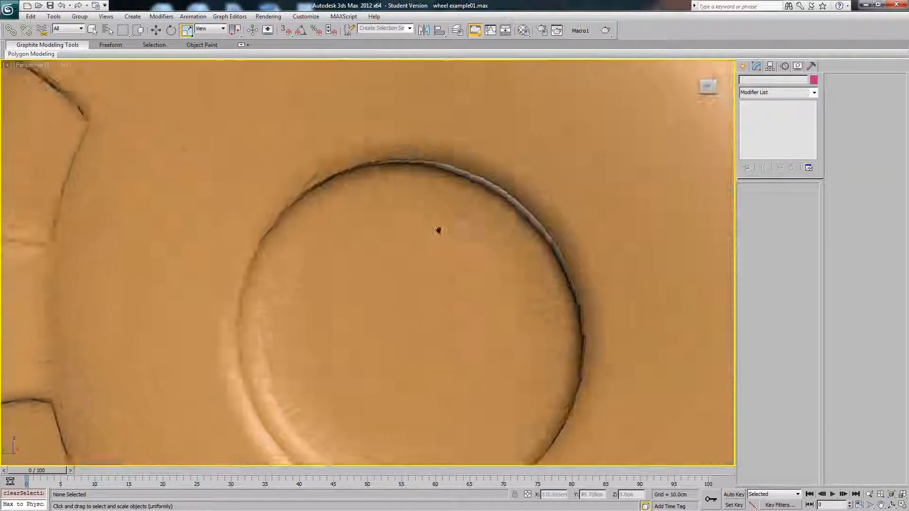
pyautogui.moveTo(438, 230); pyautogui.dragTo(436, 226, button='middle')
pyautogui.press('F4')
# Step: Connect the hub disc's radial edges with 1 segment, pinch 0 and slide 87, and return to the TurboSmooth level
pyautogui.click(437, 226)
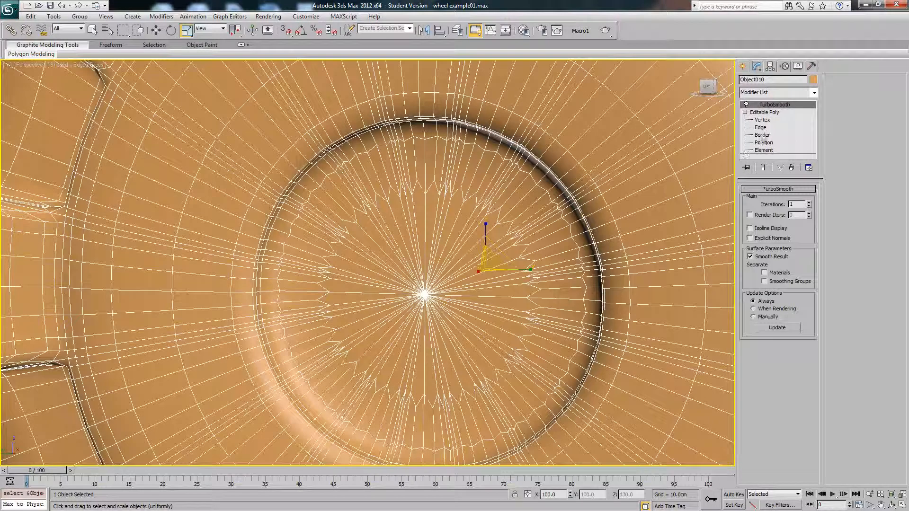
pyautogui.click(761, 121)
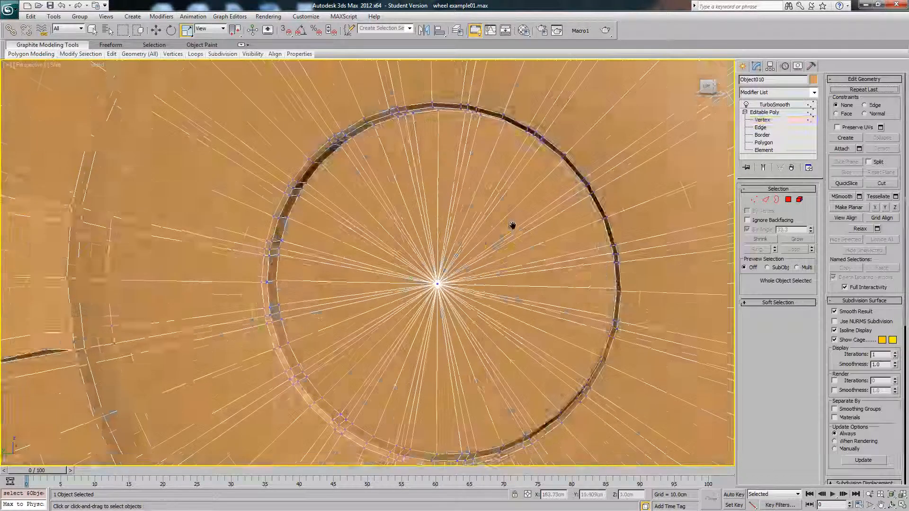
pyautogui.press('F3')
pyautogui.keyDown('alt'); pyautogui.moveTo(555, 232); pyautogui.dragTo(538, 249, button='middle'); pyautogui.keyUp('alt')
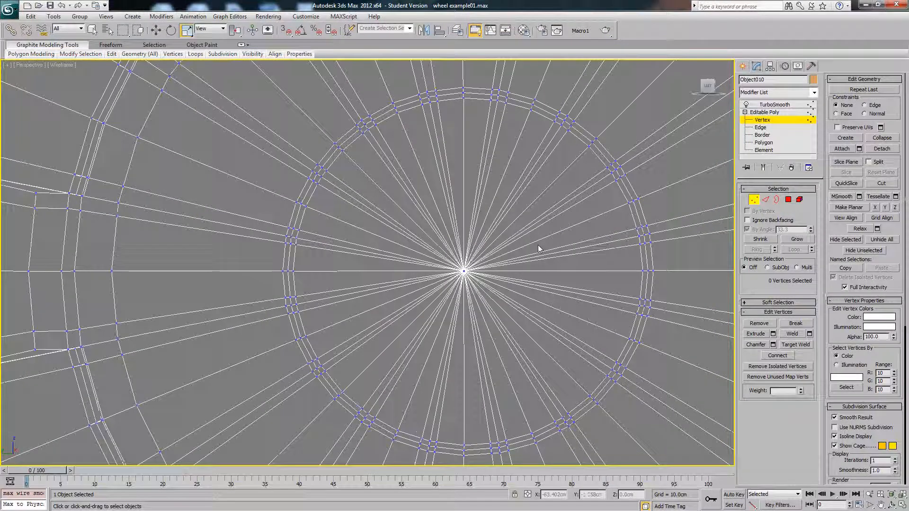
pyautogui.press('2')
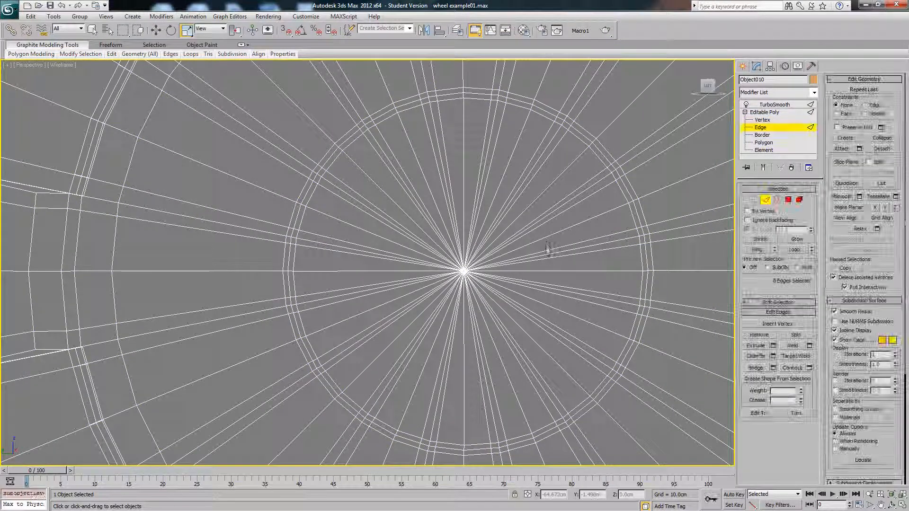
pyautogui.hotkey('ctrl', 'a')
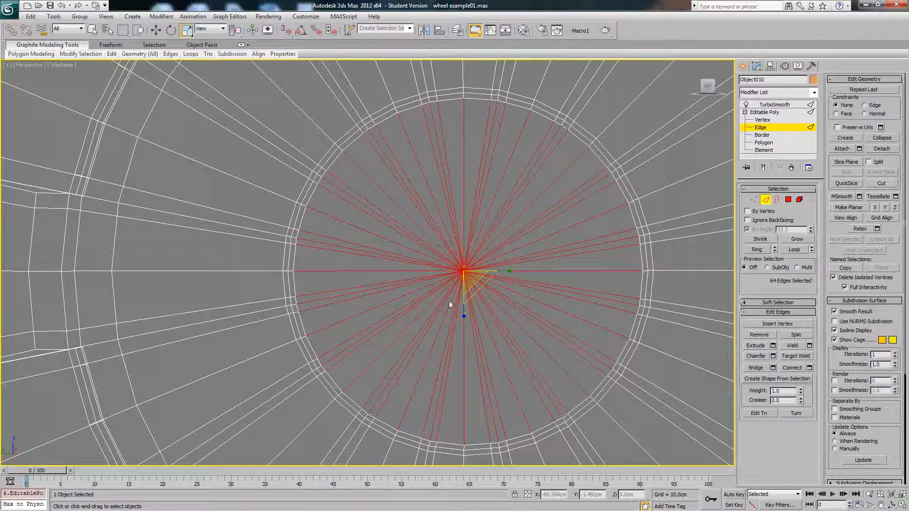
pyautogui.click(810, 369)
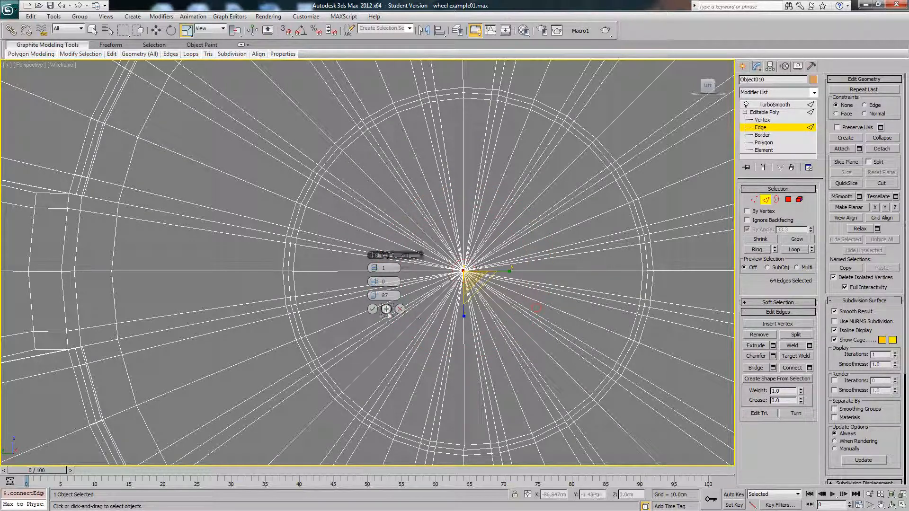
pyautogui.click(372, 309)
pyautogui.click(772, 112)
pyautogui.click(774, 105)
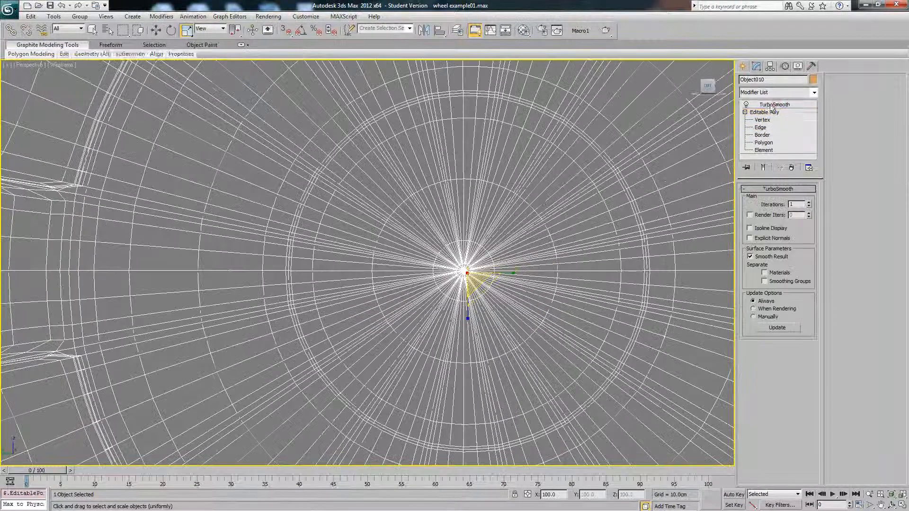
# Step: Return to the shaded view, clear the rim selection, and unhide all objects without unhiding the layers
pyautogui.scroll(-4, 526, 198)
pyautogui.press('F3')
pyautogui.scroll(-5, 518, 197)
pyautogui.click(518, 197)
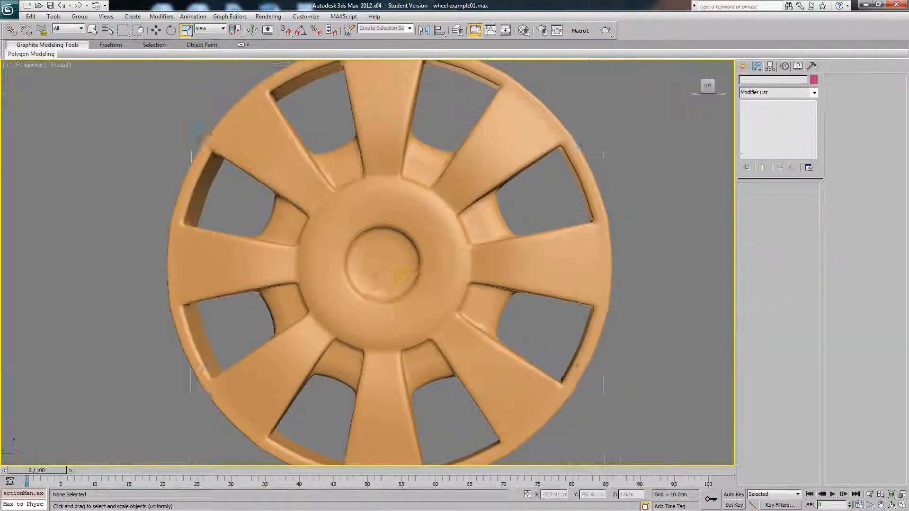
pyautogui.moveTo(493, 242)
pyautogui.keyDown('alt'); pyautogui.mouseDown(button='middle')
pyautogui.moveTo(552, 248)
pyautogui.moveTo(485, 254)
pyautogui.moveTo(495, 249)
pyautogui.moveTo(481, 211)
pyautogui.moveTo(511, 249)
pyautogui.moveTo(499, 248)
pyautogui.moveTo(511, 244)
pyautogui.mouseUp(button='middle'); pyautogui.keyUp('alt')
pyautogui.rightClick(575, 212)
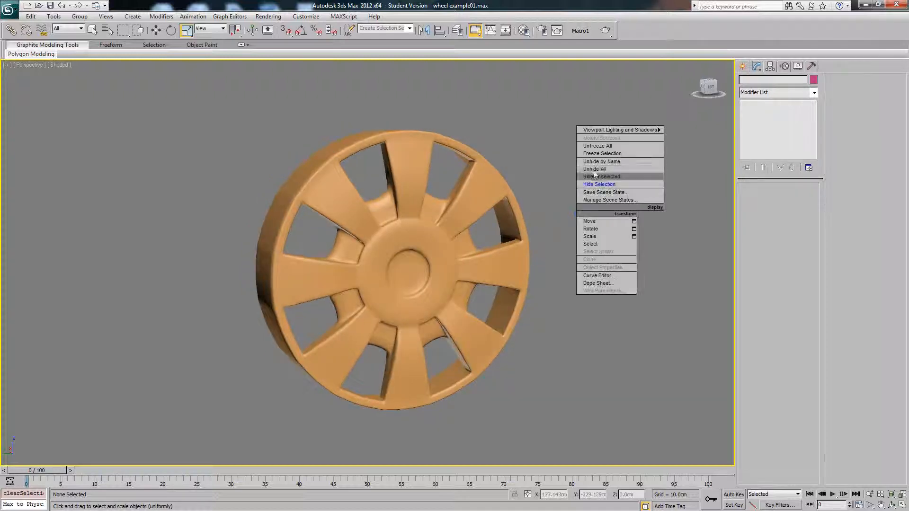
pyautogui.click(593, 171)
pyautogui.click(495, 287)
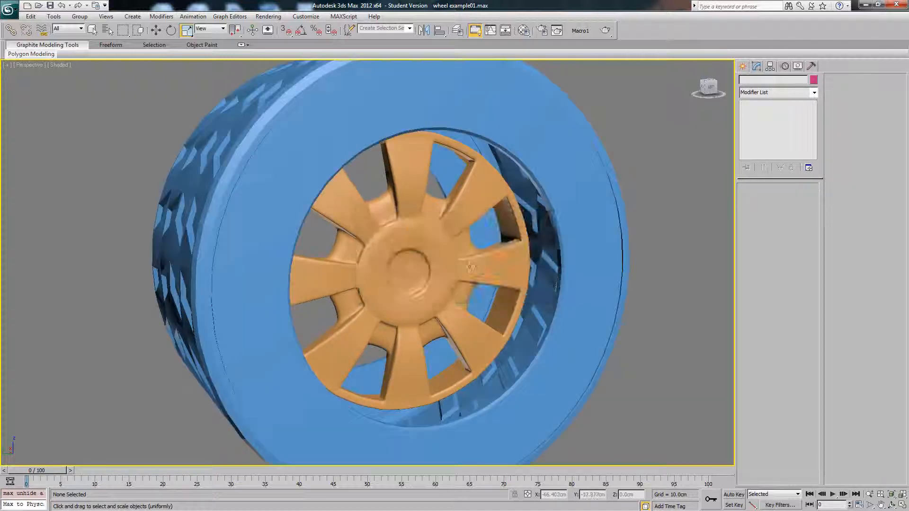
# Step: Select the spare rim wedges and the separate loose tire, and add them to the hidden layer Layer001
pyautogui.scroll(-3, 451, 251)
pyautogui.scroll(-5, 452, 252)
pyautogui.click(493, 263)
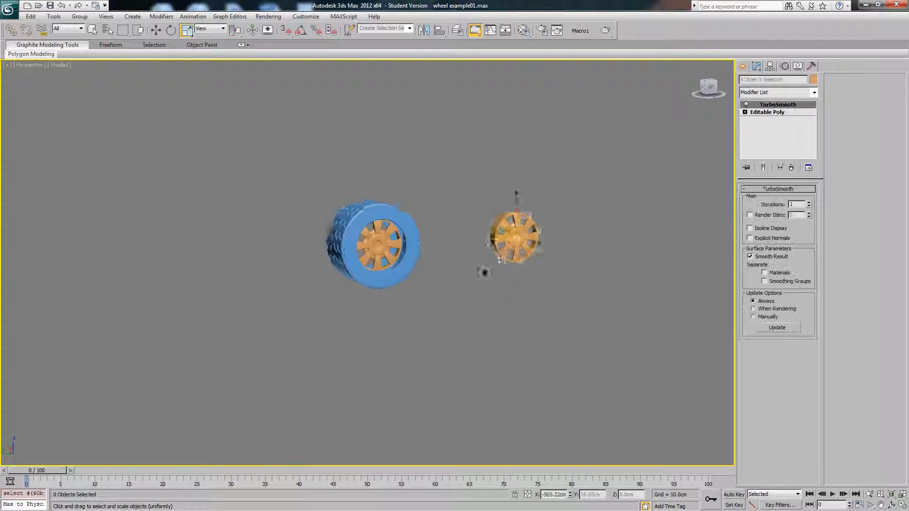
pyautogui.scroll(-2, 483, 270)
pyautogui.keyDown('ctrl'); pyautogui.click(258, 367); pyautogui.keyUp('ctrl')
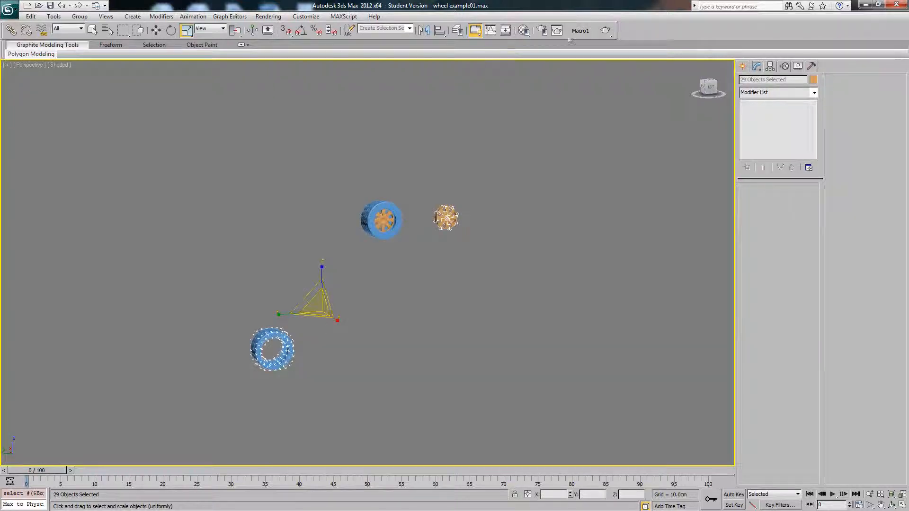
pyautogui.click(457, 30)
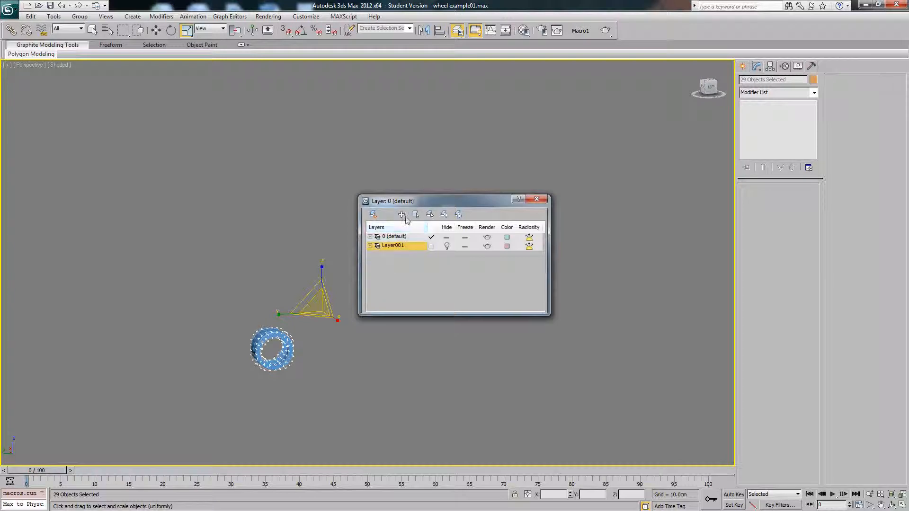
pyautogui.click(404, 216)
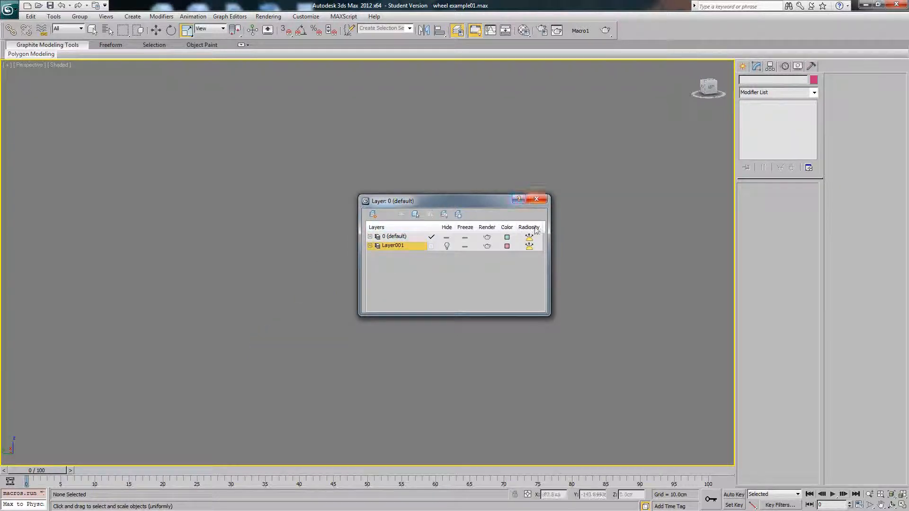
pyautogui.click(547, 201)
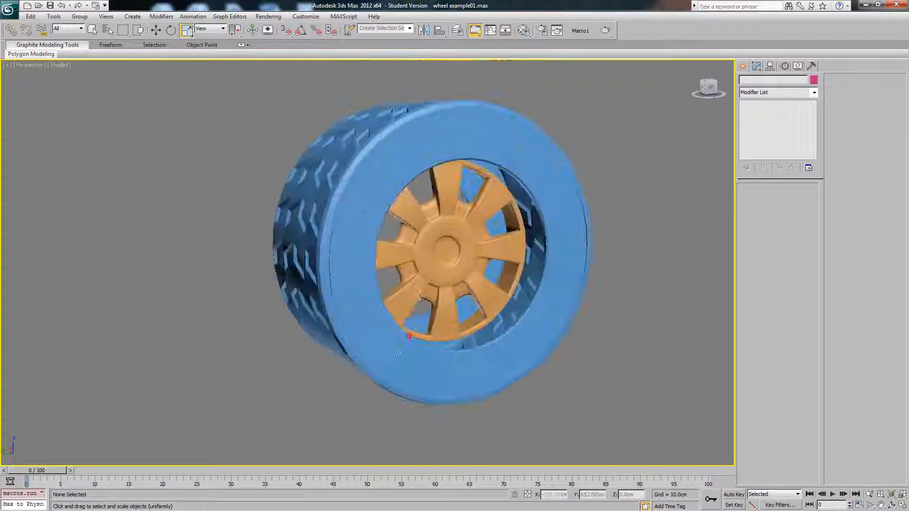
# Step: Move the rim along X to about -25.566 cm so it sits at the tire's outer face
pyautogui.click(447, 261)
pyautogui.press('w')
pyautogui.keyDown('alt'); pyautogui.moveTo(412, 255); pyautogui.dragTo(436, 260, button='middle'); pyautogui.keyUp('alt')
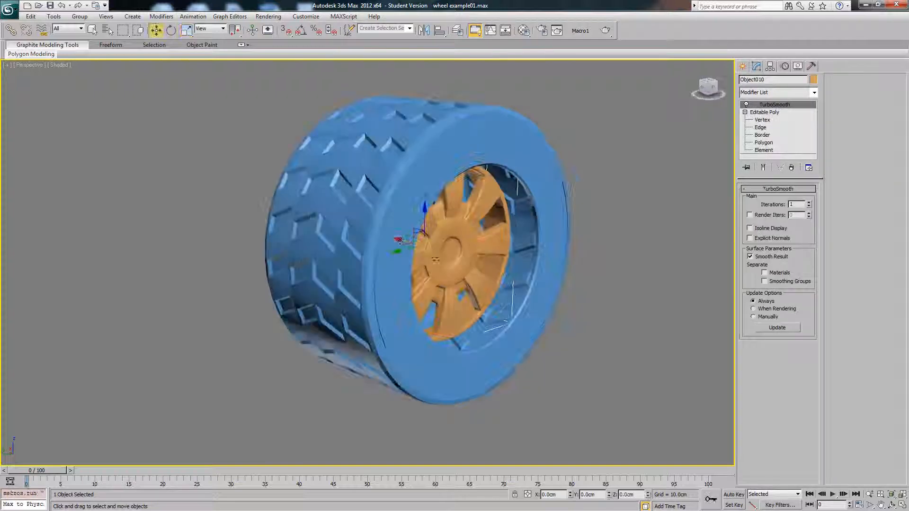
pyautogui.moveTo(397, 239); pyautogui.dragTo(428, 247)
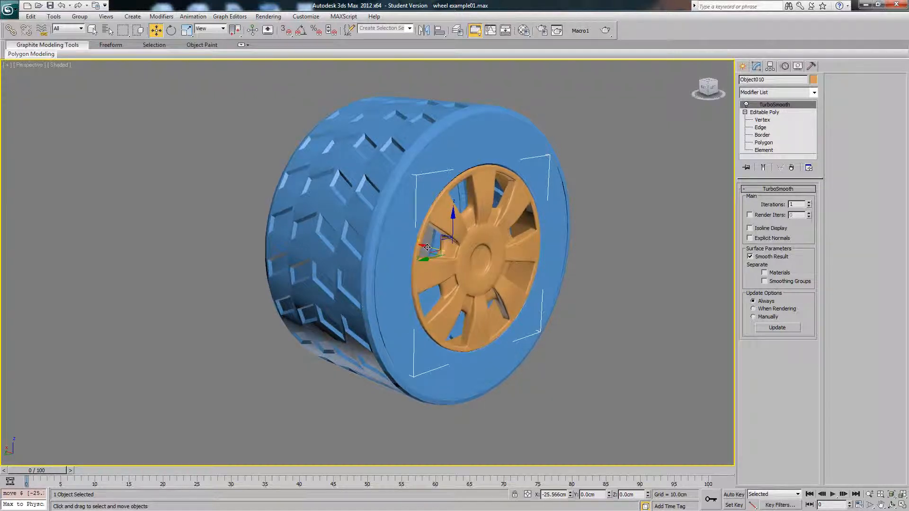
pyautogui.keyDown('alt'); pyautogui.moveTo(516, 252); pyautogui.dragTo(430, 254, button='middle'); pyautogui.keyUp('alt')
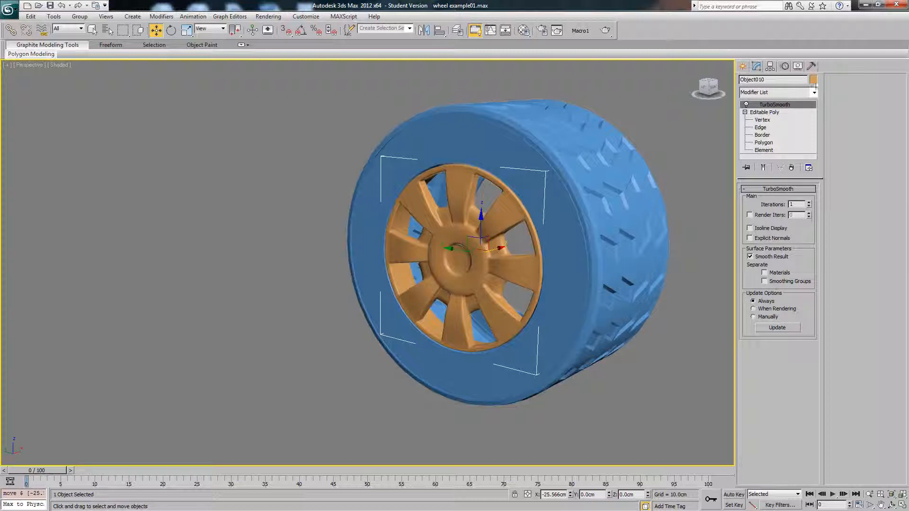
# Step: Hide everything except the rim and move its rear vertices backward along X to deepen the barrel
pyautogui.keyDown('alt'); pyautogui.moveTo(602, 135); pyautogui.dragTo(509, 183, button='middle'); pyautogui.keyUp('alt')
pyautogui.rightClick(591, 166)
pyautogui.click(612, 134)
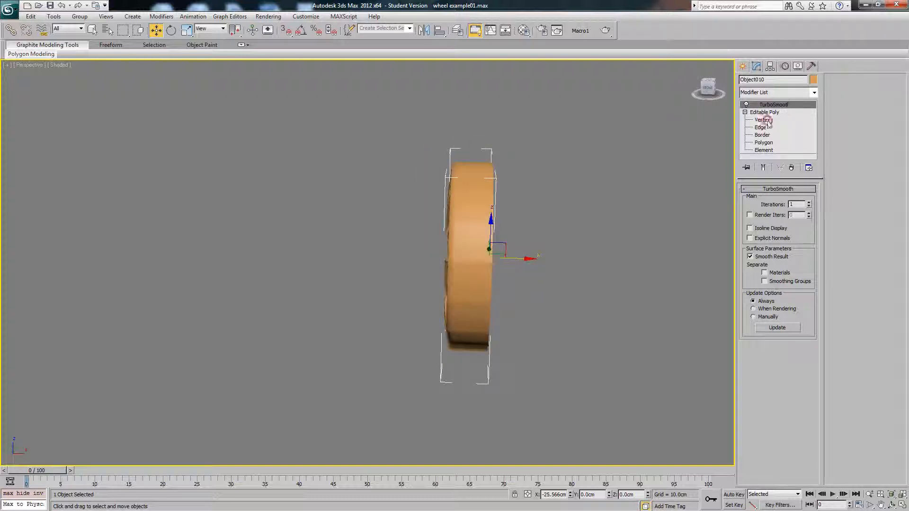
pyautogui.click(763, 120)
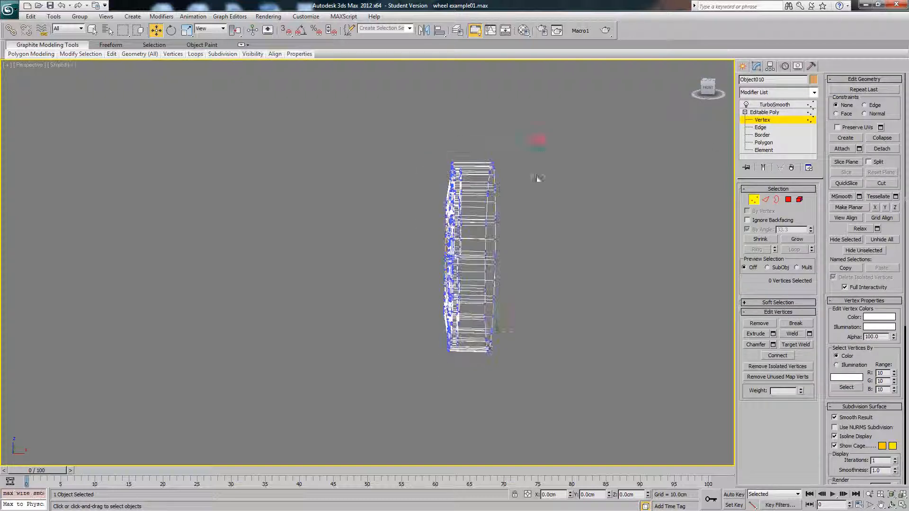
pyautogui.moveTo(481, 363); pyautogui.dragTo(481, 363)
pyautogui.press('F3')
pyautogui.moveTo(519, 259); pyautogui.dragTo(574, 259)
# Step: Unhide all objects but not the layers, and move the rear vertices further along X toward the tire's back face
pyautogui.rightClick(621, 240)
pyautogui.click(632, 199)
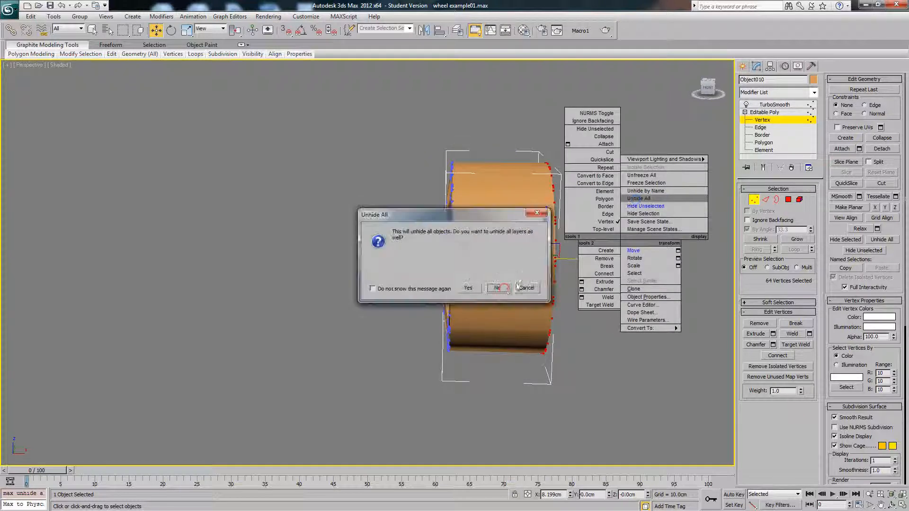
pyautogui.click(511, 286)
pyautogui.keyDown('alt'); pyautogui.moveTo(512, 280); pyautogui.dragTo(484, 277, button='middle'); pyautogui.keyUp('alt')
pyautogui.moveTo(594, 263); pyautogui.dragTo(644, 273)
# Step: Try to scale the selected rear vertices inward to form a lip on the barrel
pyautogui.keyDown('alt'); pyautogui.moveTo(644, 272); pyautogui.dragTo(362, 227, button='middle'); pyautogui.keyUp('alt')
pyautogui.scroll(3, 362, 228)
pyautogui.press('r')
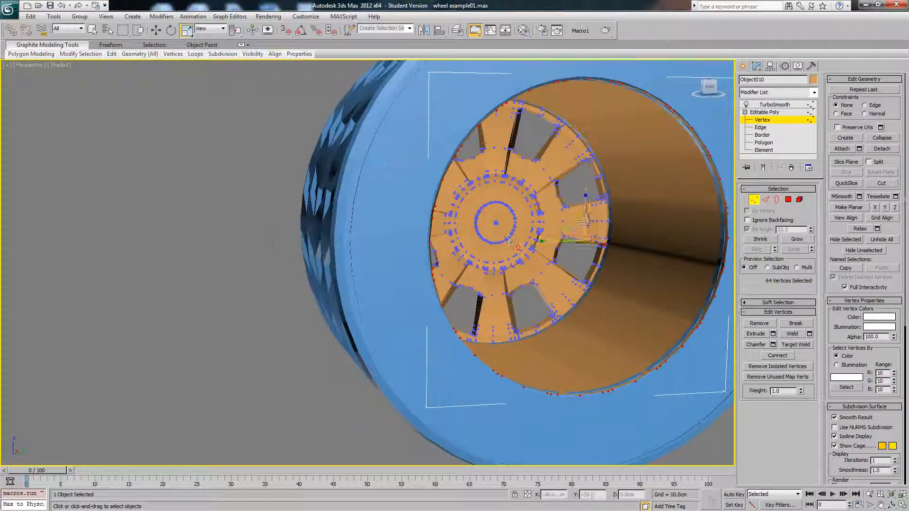
pyautogui.moveTo(579, 220); pyautogui.dragTo(540, 243, button='middle')
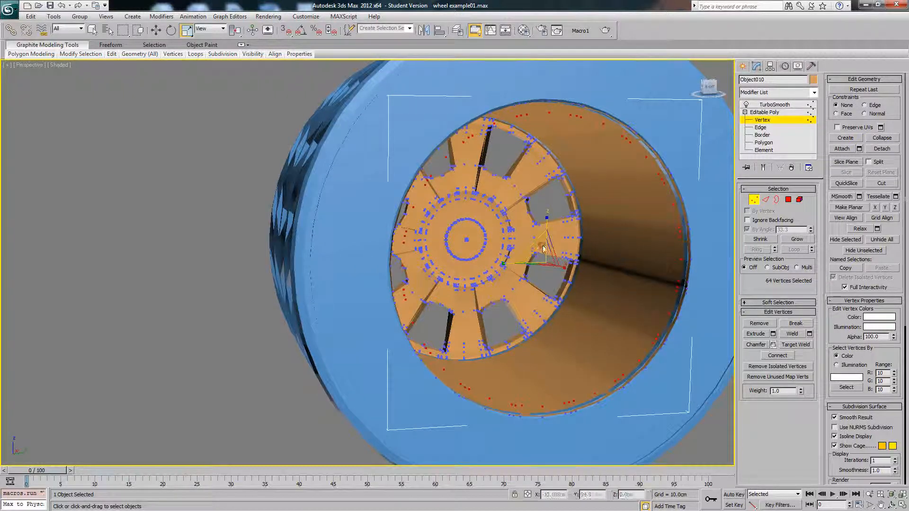
pyautogui.keyDown('shift'); pyautogui.moveTo(543, 248); pyautogui.dragTo(538, 251); pyautogui.keyUp('shift')
pyautogui.click(493, 276)
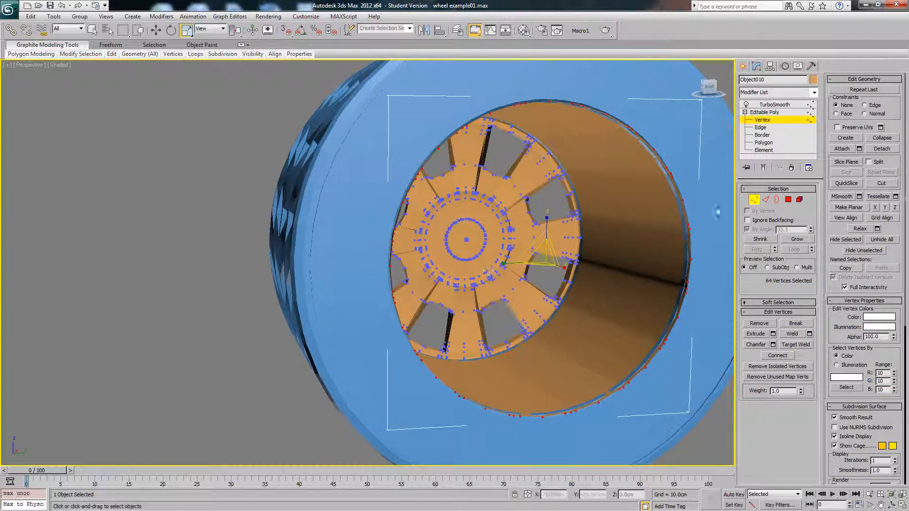
# Step: Isolate the rim with edged faces at edge level and select the edge loop around the barrel's rear opening
pyautogui.click(766, 200)
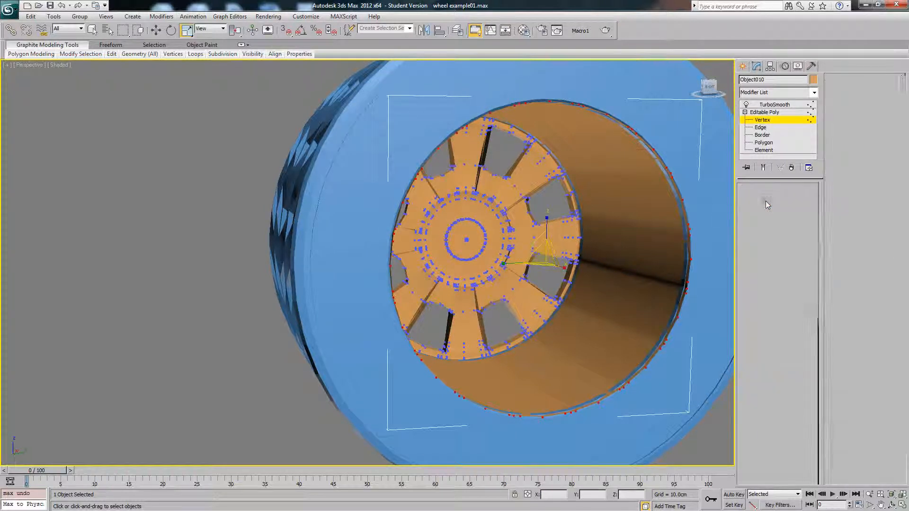
pyautogui.rightClick(692, 214)
pyautogui.click(724, 202)
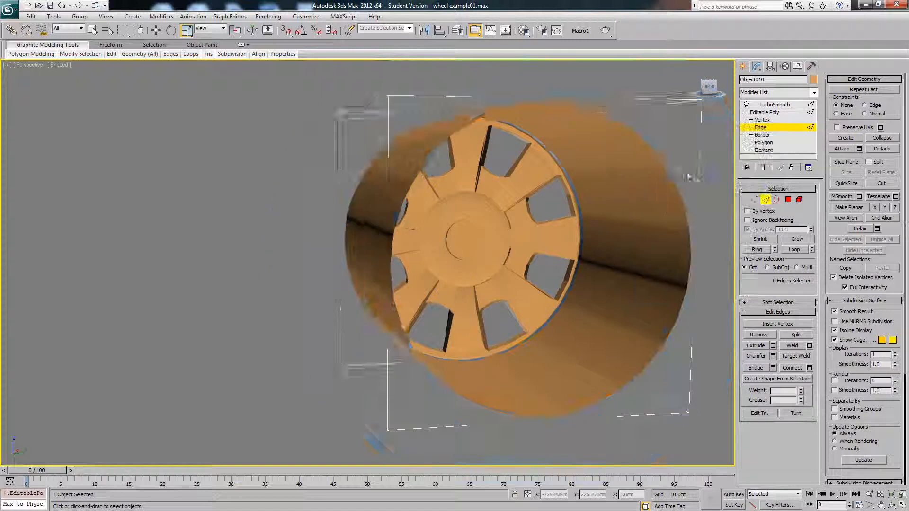
pyautogui.scroll(3, 575, 219)
pyautogui.press('F4')
pyautogui.click(610, 178)
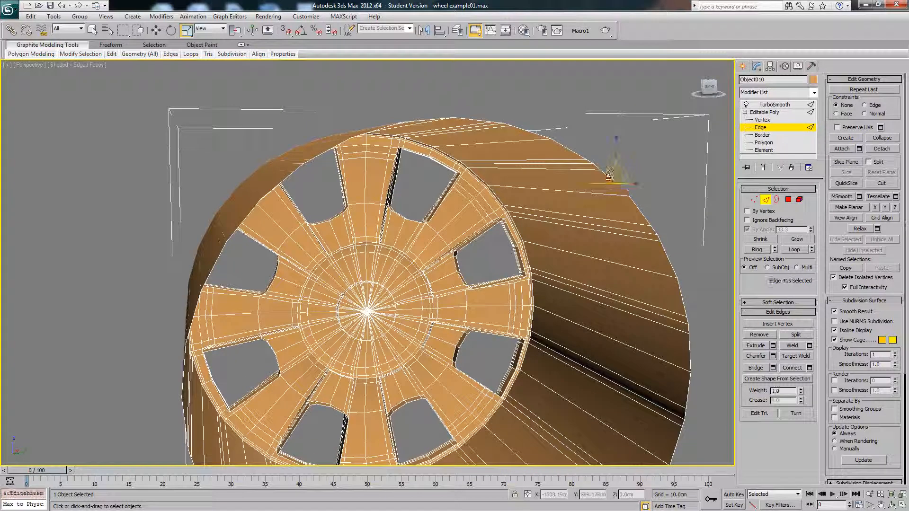
pyautogui.keyDown('ctrl'); pyautogui.click(577, 153); pyautogui.keyUp('ctrl')
pyautogui.scroll(-3, 575, 160)
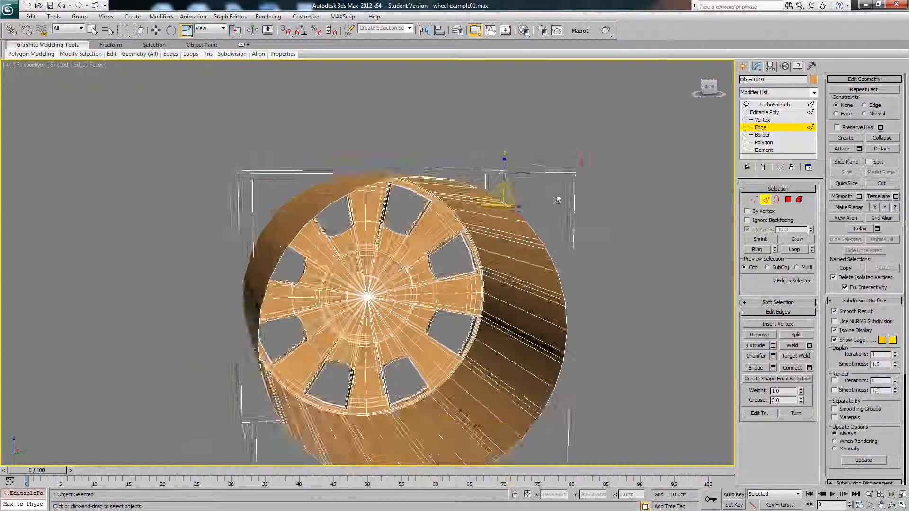
pyautogui.keyDown('alt'); pyautogui.moveTo(556, 199); pyautogui.dragTo(571, 236, button='middle'); pyautogui.keyUp('alt')
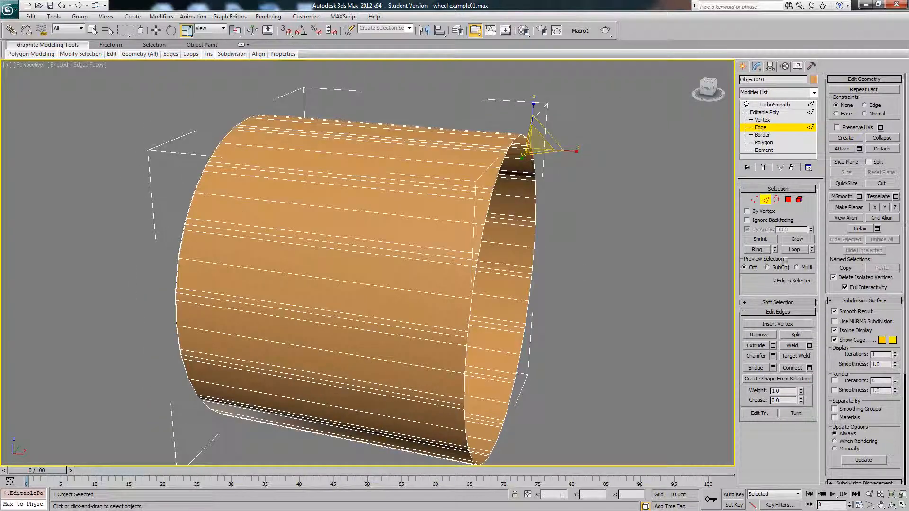
pyautogui.click(794, 249)
# Step: Extend the rear edge loop slightly inward with new faces by scaling, forming a thin lip around the opening
pyautogui.rightClick(616, 250)
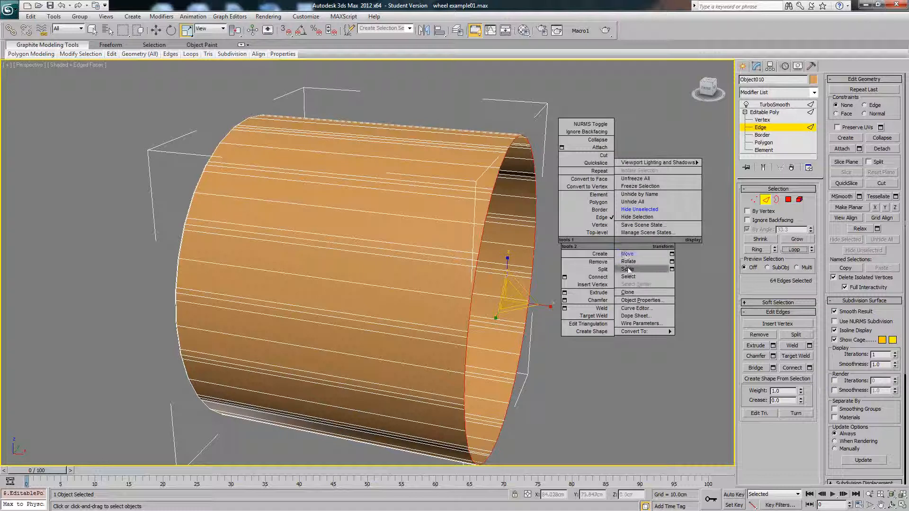
pyautogui.keyDown('alt'); pyautogui.moveTo(601, 266); pyautogui.dragTo(538, 254, button='middle'); pyautogui.keyUp('alt')
pyautogui.keyDown('shift'); pyautogui.moveTo(496, 289); pyautogui.dragTo(499, 290); pyautogui.keyUp('shift')
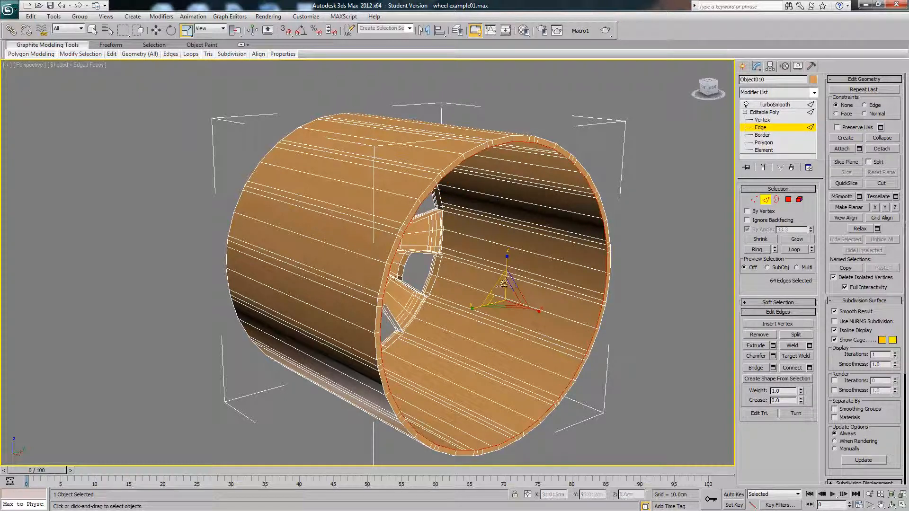
pyautogui.keyDown('alt'); pyautogui.moveTo(504, 284); pyautogui.dragTo(502, 303, button='middle'); pyautogui.keyUp('alt')
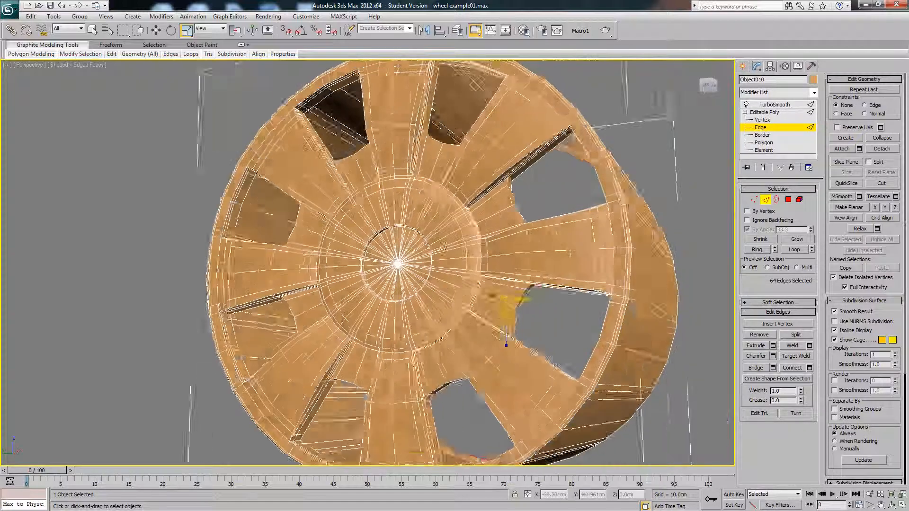
pyautogui.keyDown('alt'); pyautogui.moveTo(444, 247); pyautogui.dragTo(393, 226, button='middle'); pyautogui.keyUp('alt')
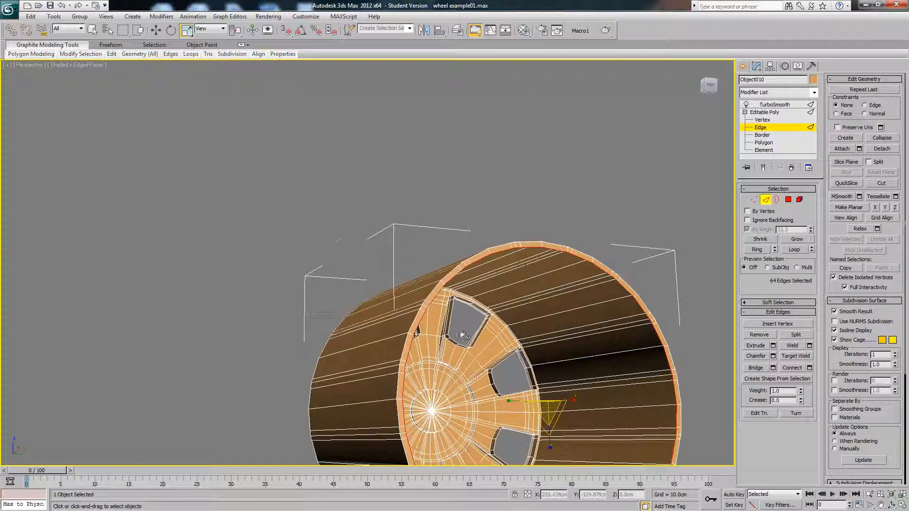
pyautogui.keyDown('alt'); pyautogui.moveTo(463, 335); pyautogui.dragTo(571, 312, button='middle'); pyautogui.keyUp('alt')
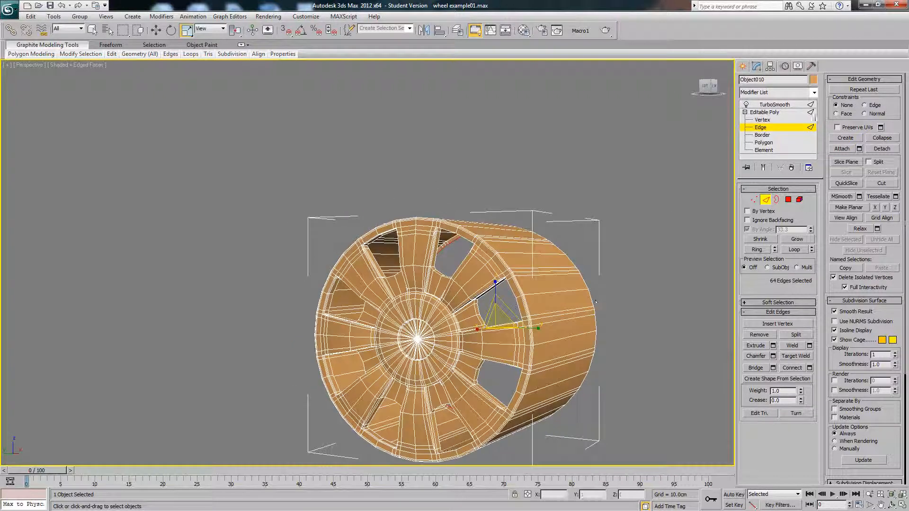
# Step: Leave edge editing, turn off edged faces, unhide all objects without the layers, and examine the rim inside the tire
pyautogui.click(630, 180)
pyautogui.press('F4')
pyautogui.rightClick(628, 216)
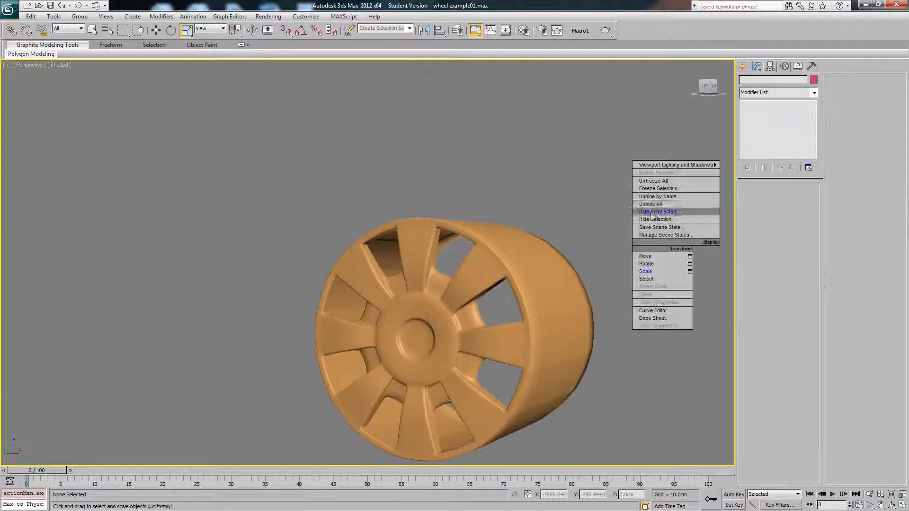
pyautogui.click(652, 204)
pyautogui.click(496, 286)
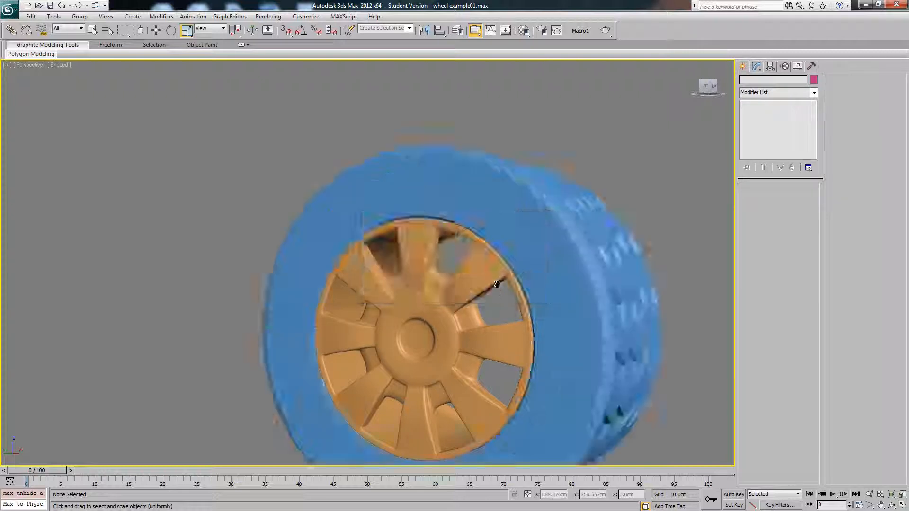
pyautogui.scroll(-3, 483, 276)
pyautogui.keyDown('alt'); pyautogui.moveTo(465, 276); pyautogui.dragTo(517, 274, button='middle'); pyautogui.keyUp('alt')
pyautogui.scroll(5, 514, 272)
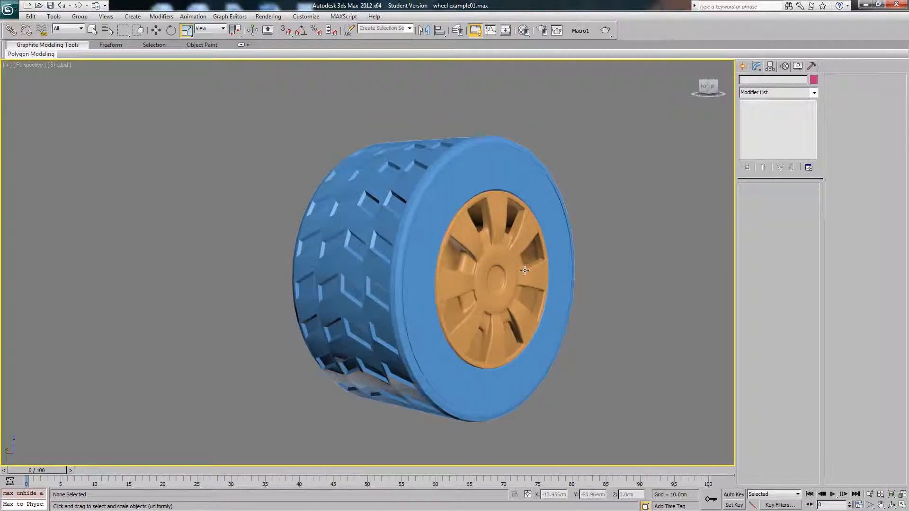
pyautogui.keyDown('alt'); pyautogui.moveTo(547, 230); pyautogui.dragTo(471, 243, button='middle'); pyautogui.keyUp('alt')
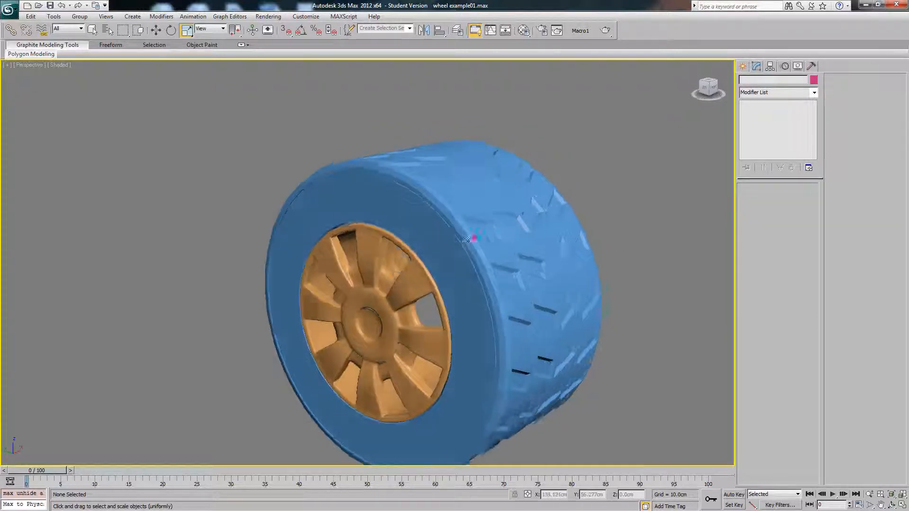